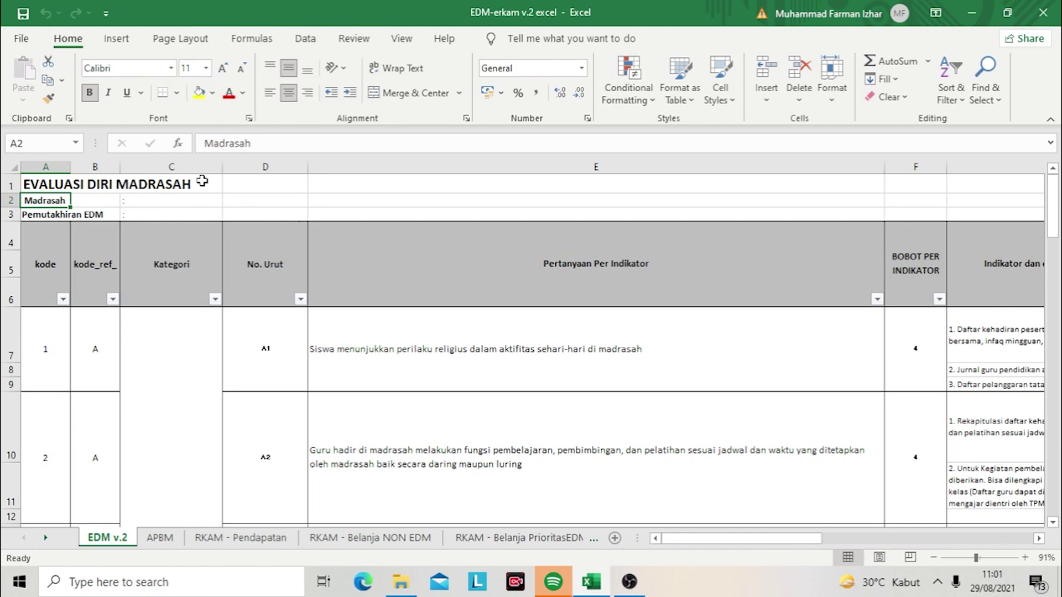
Step: Examine the EDM v.2 column headers in row 4, from kode through to Komponen Biaya Utama
key("Down")
key("Down")
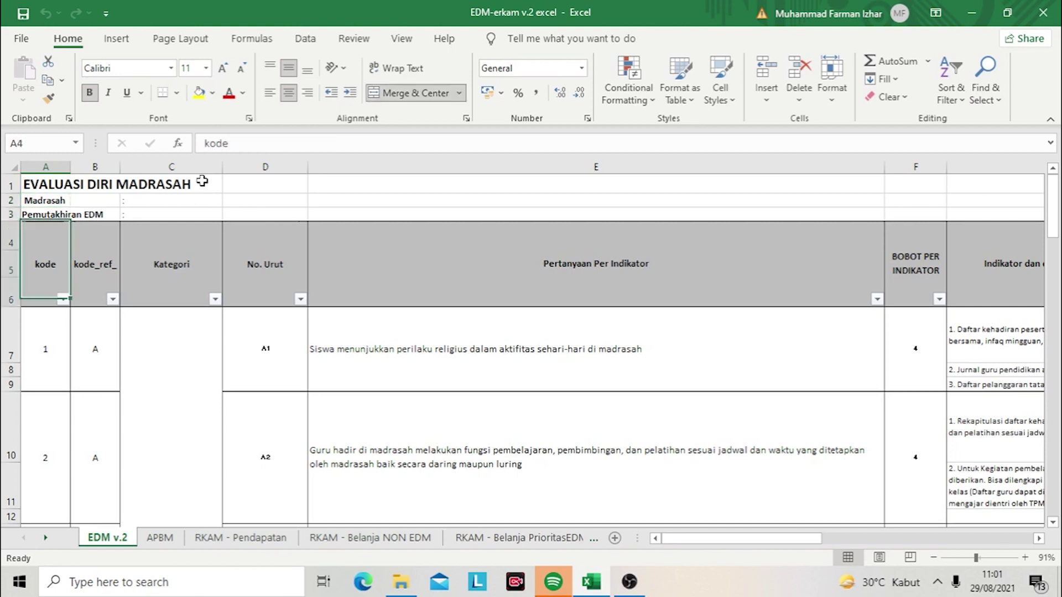
key("Right")
key("Right")
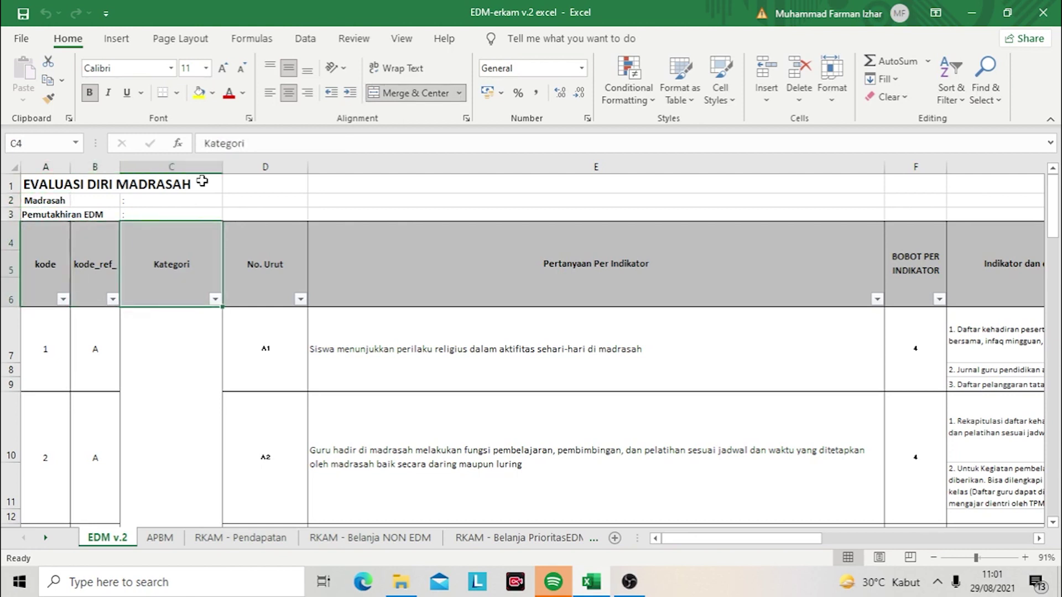
key("Right")
key("Right")
key("Right")
key("Right")
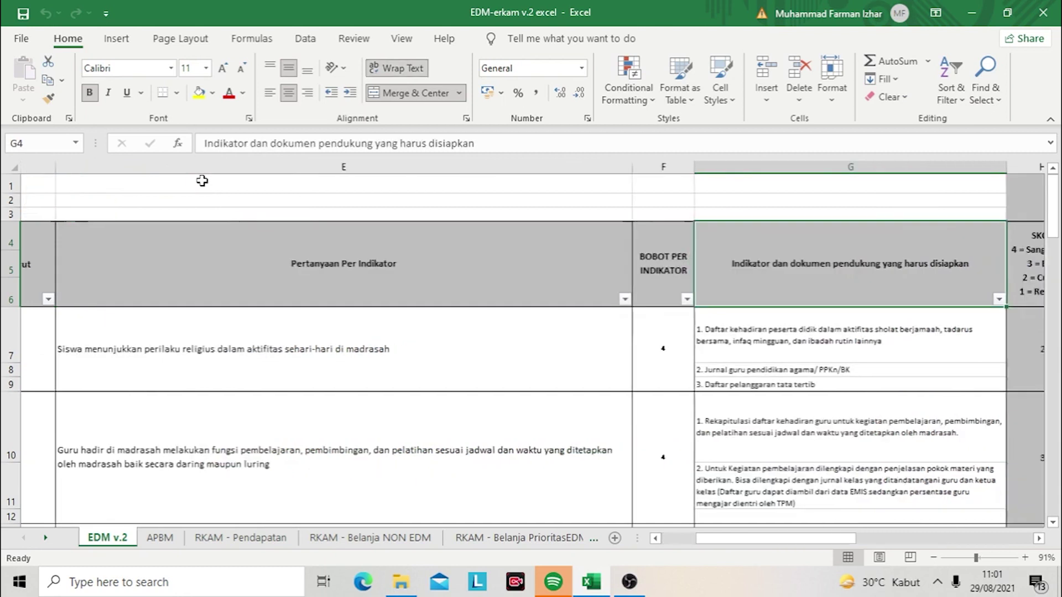
key("Right")
key("Right")
key("Right")
key("Right")
key("Right")
key("Right")
key("Right")
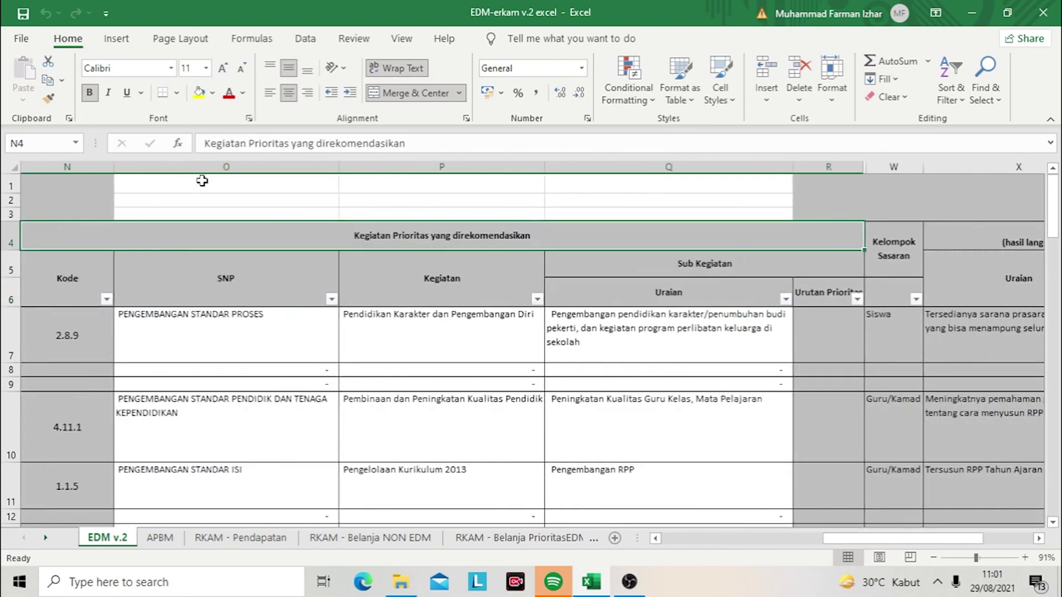
key("Right")
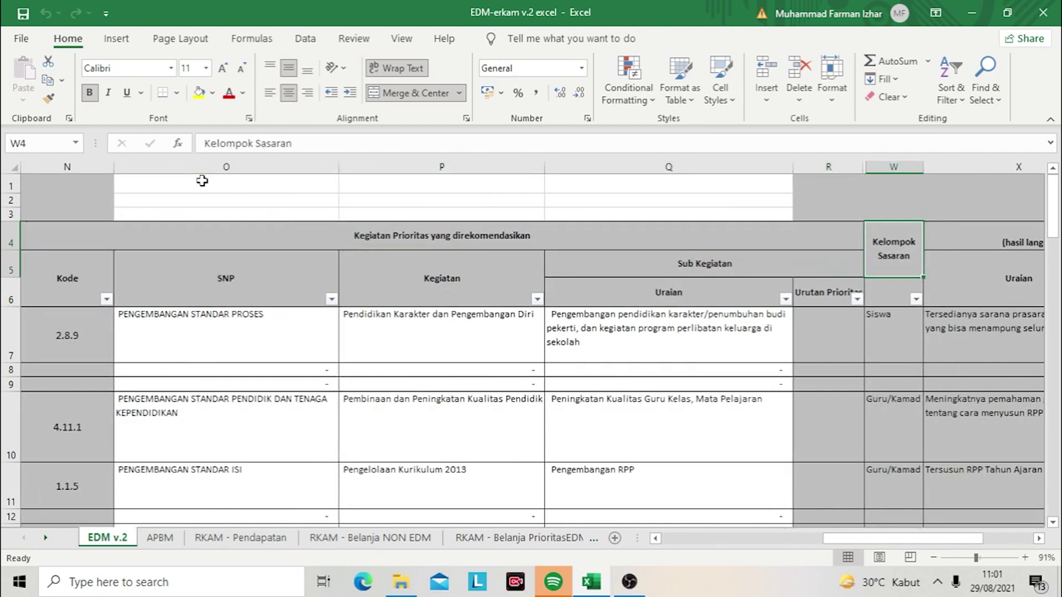
key("Right")
key("Left")
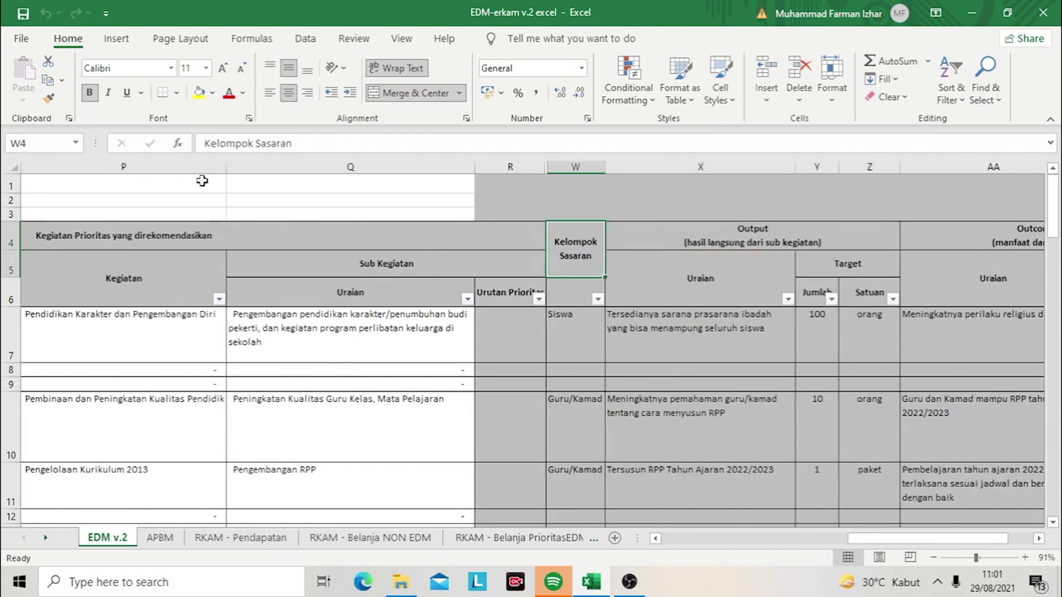
key("Right")
key("Right")
key("Right")
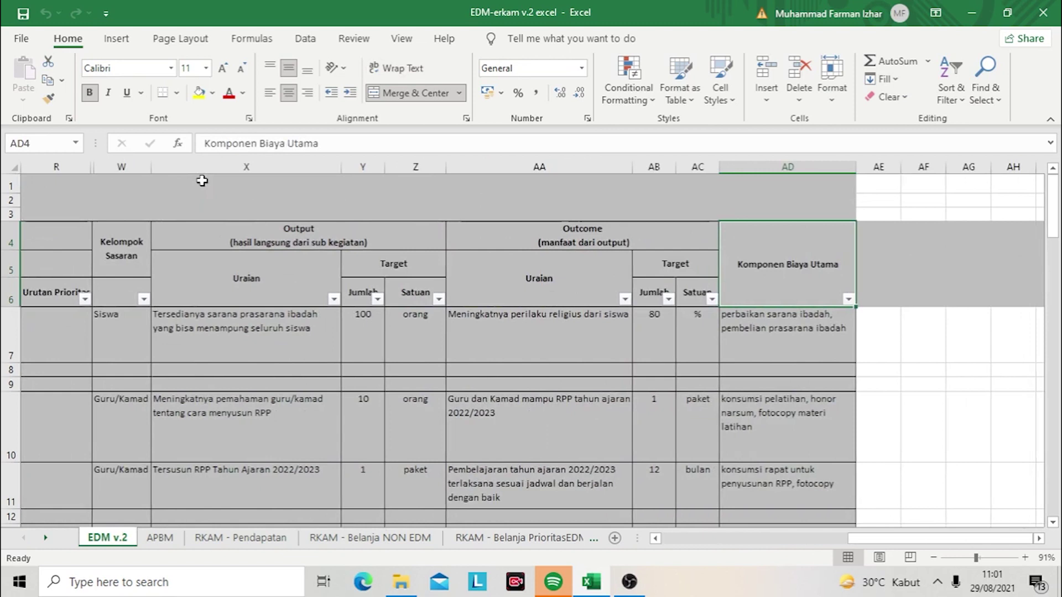
Step: Review the row 4 headers in reverse, from Komponen Biaya Utama back to kode
key("Left")
key("Left")
key("Left")
key("Left")
key("Left")
key("Left")
key("Left")
key("Left")
key("Left")
key("Left")
key("Left")
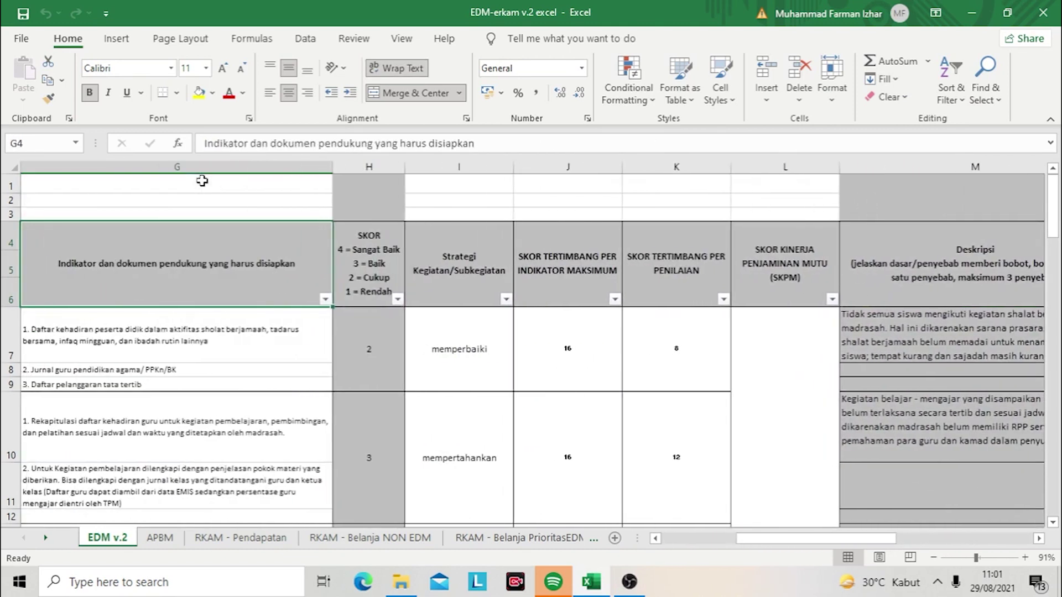
key("Left")
key("Left")
key("Left")
key("Left")
key("Left")
key("Left")
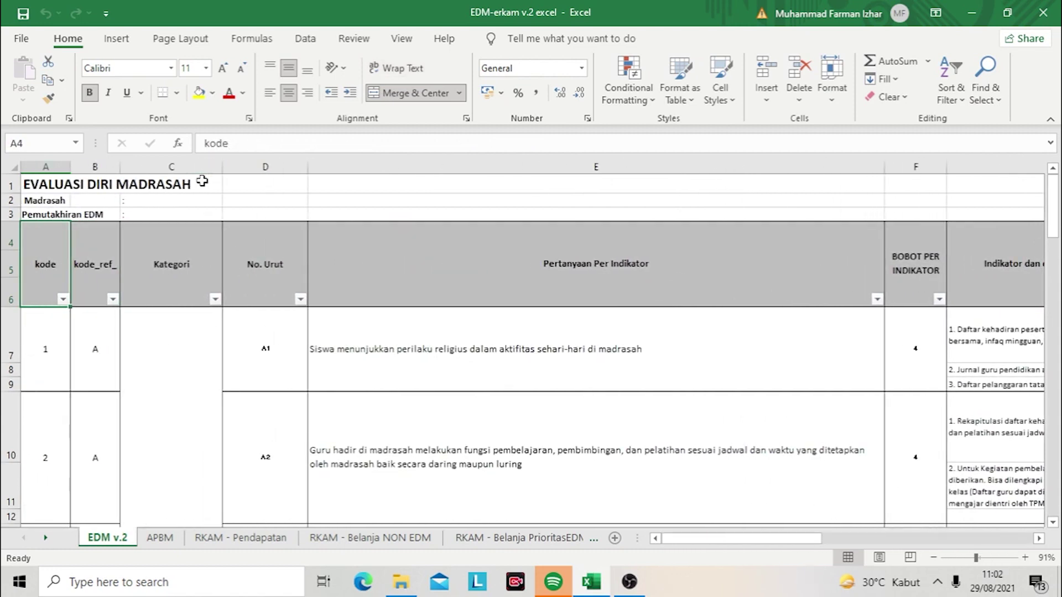
Step: Go through the full set of EDM table headers once more, starting at kode and continuing past Kelompok Sasaran
key("Right")
key("Right")
key("Right")
key("Right")
key("Right")
key("Right")
key("Right")
key("Right")
key("Right")
key("Right")
key("Right")
key("Right")
key("Right")
key("Right")
key("Right")
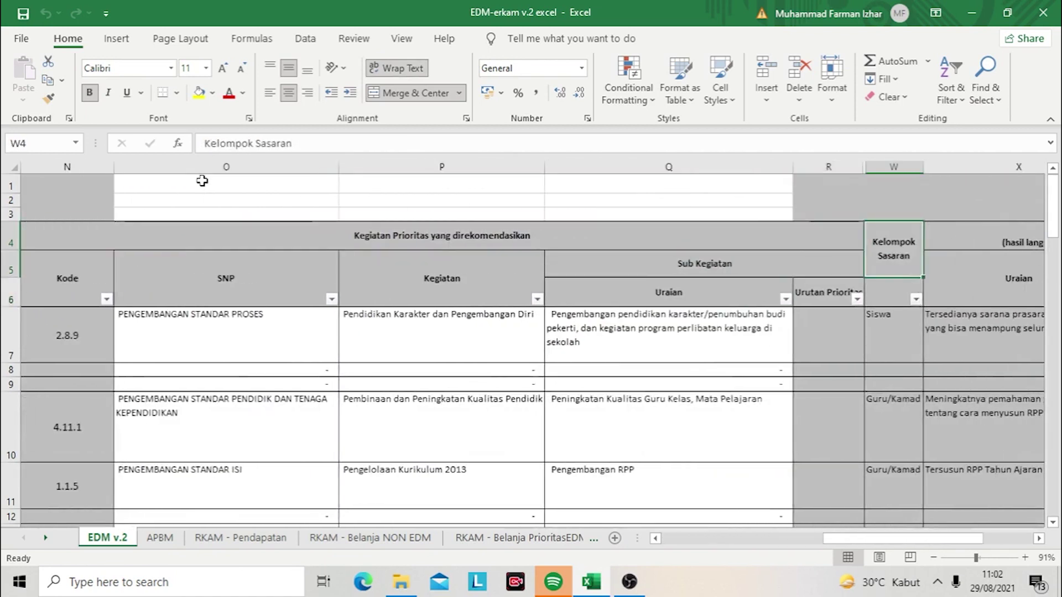
key("Right")
key("Right")
key("Right")
key("Right")
Step: Return along the header row past Kegiatan Prioritas yang direkomendasikan to the kode header in A4
key("Left")
key("Left")
key("Left")
key("Left")
key("Left")
key("Left")
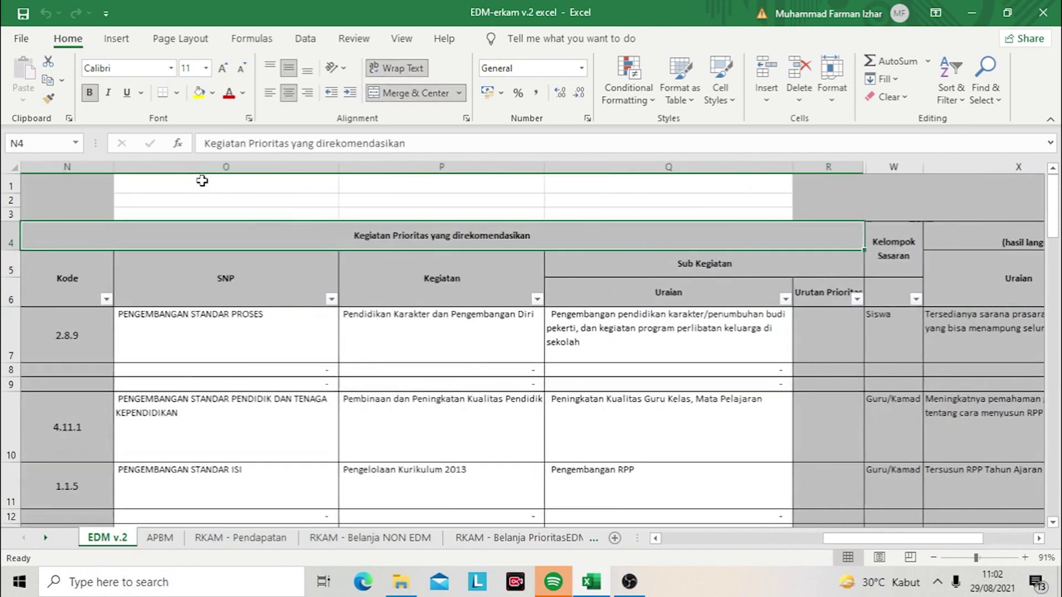
key("Left")
key("Left")
key("Left")
key("Left")
key("Left")
key("Left")
key("Left")
key("Left")
key("Left")
key("Left")
key("Left")
key("Left")
key("Left")
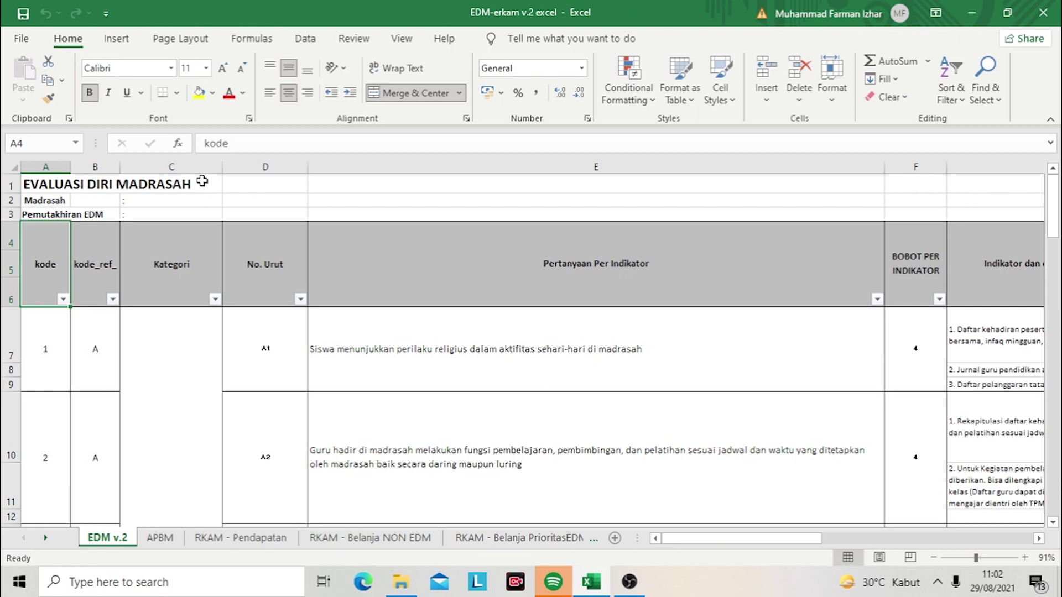
Step: Examine the first indicator's kode, its Kategori cell and its question in the Pertanyaan Per Indikator column
key("Down")
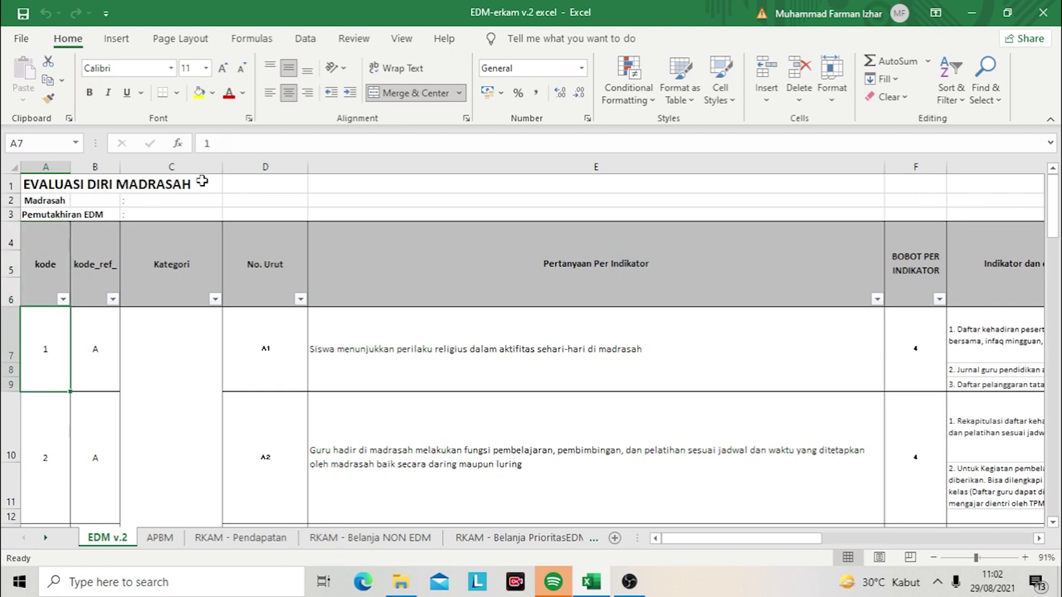
key("Right")
key("Right")
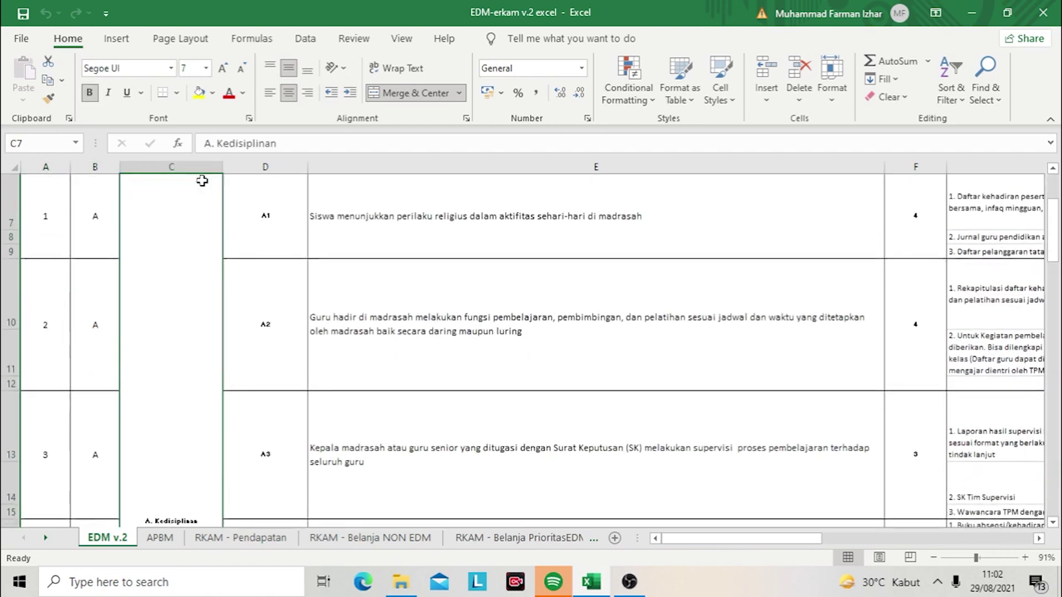
key("Up")
key("Down")
key("Up")
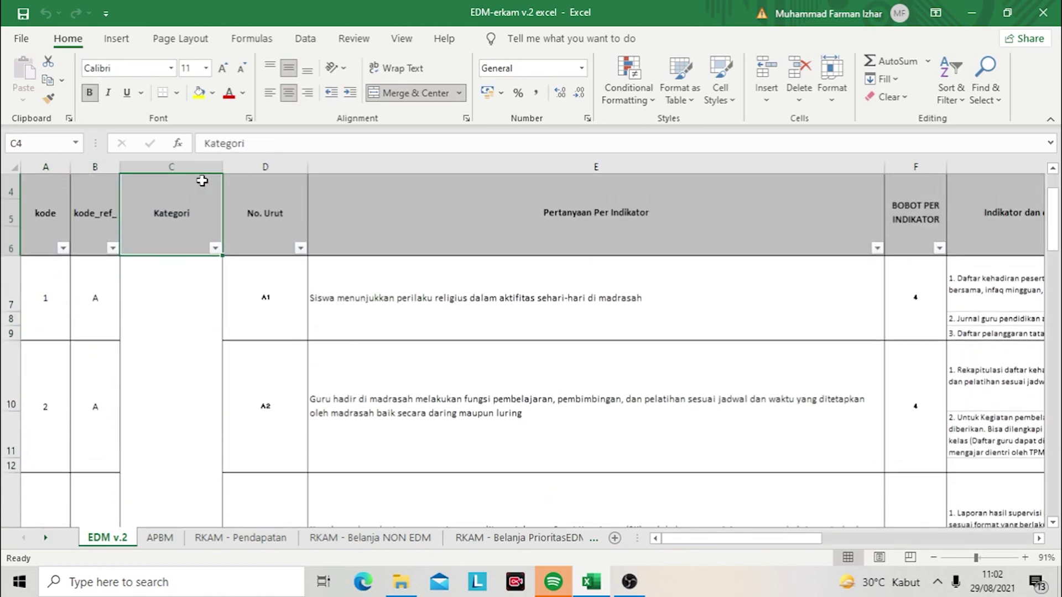
key("Down")
key("Right")
key("Right")
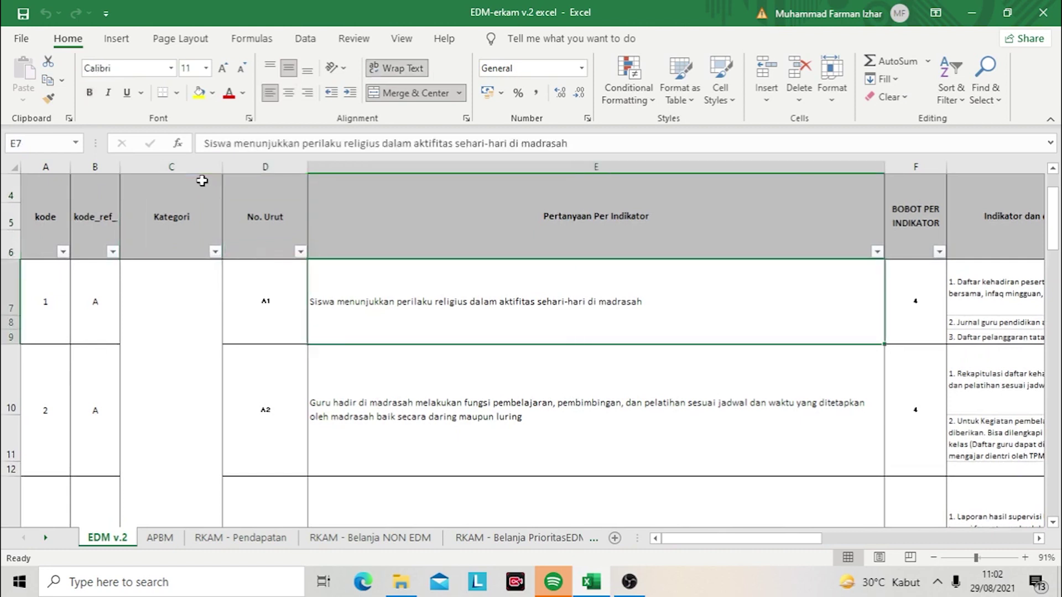
Step: Compare the question for indicator A1 with its weight, supporting documents and score in row 7
key("Right")
key("Right")
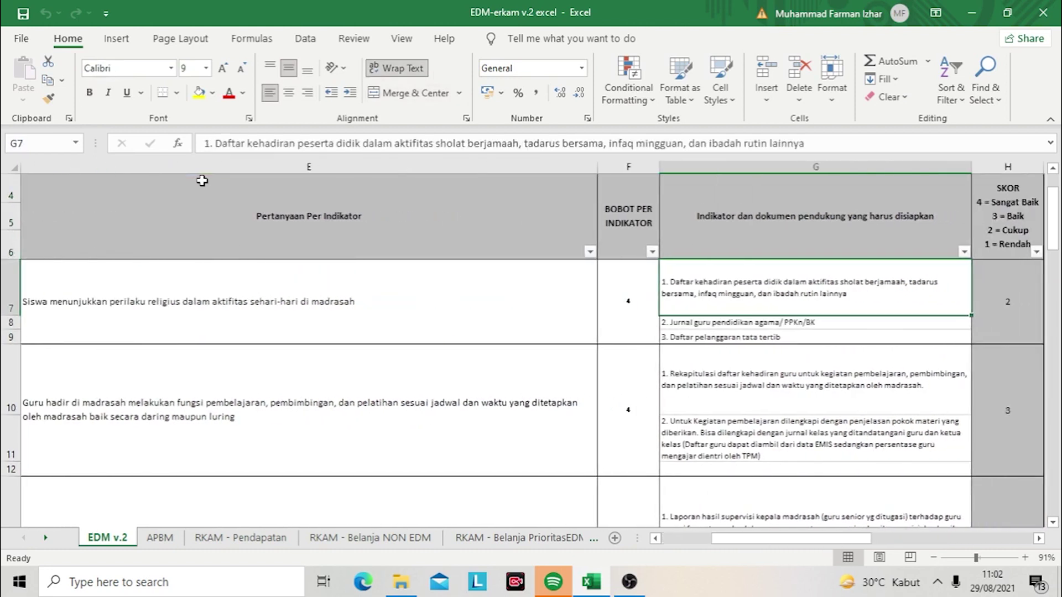
key("Left")
key("Left")
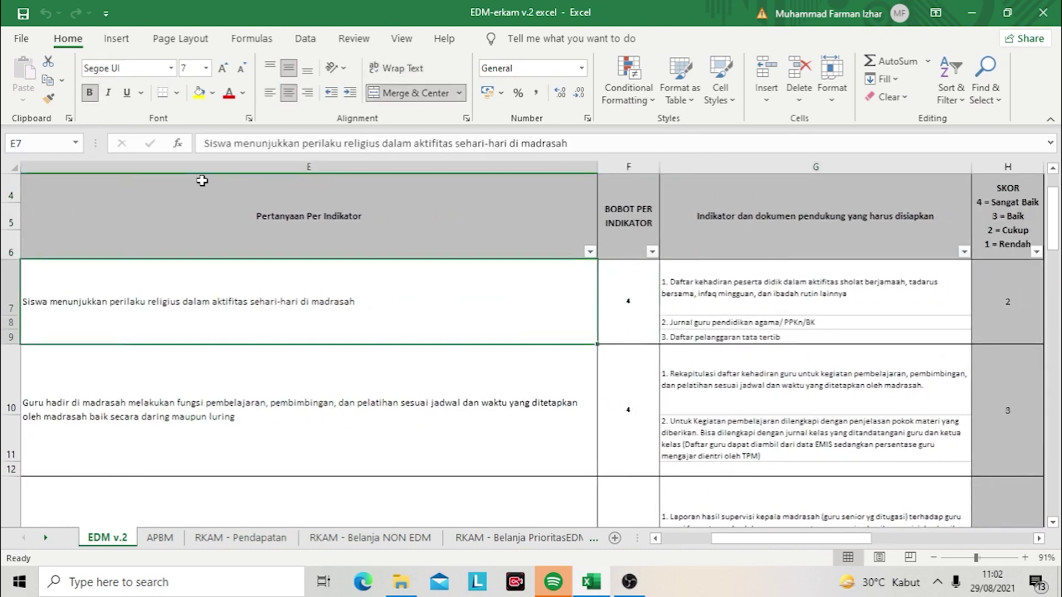
key("Left")
key("Right")
key("Right")
key("Right")
key("Right")
key("Right")
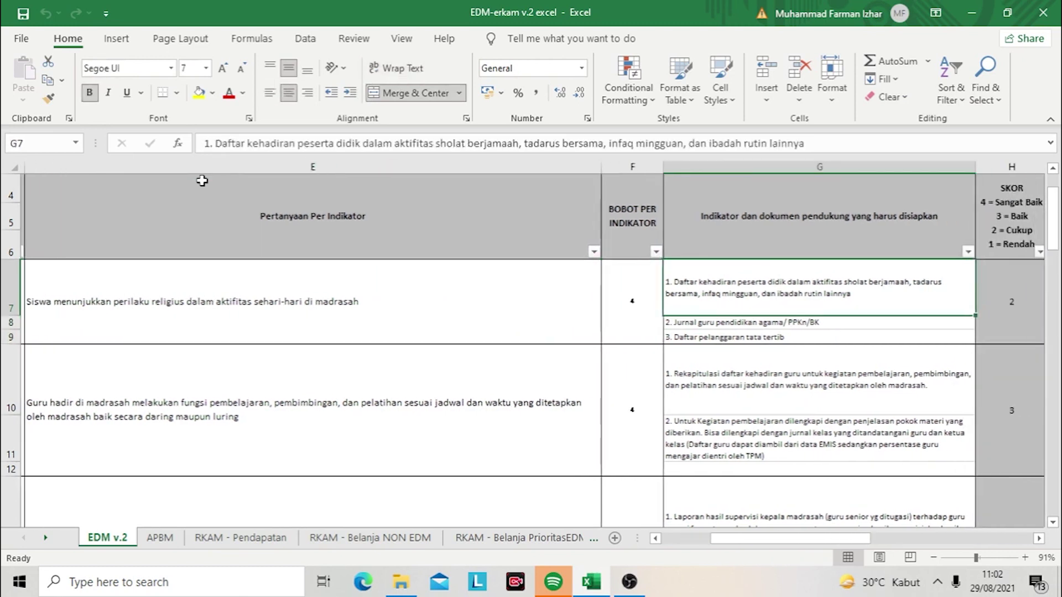
key("Left")
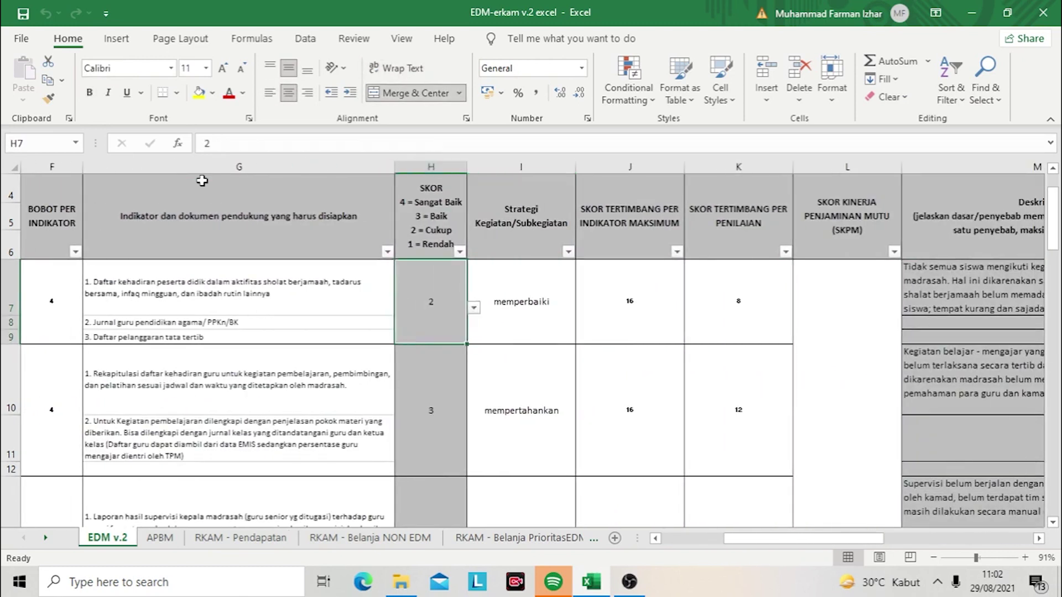
key("Left")
key("Left")
key("Left")
key("Left")
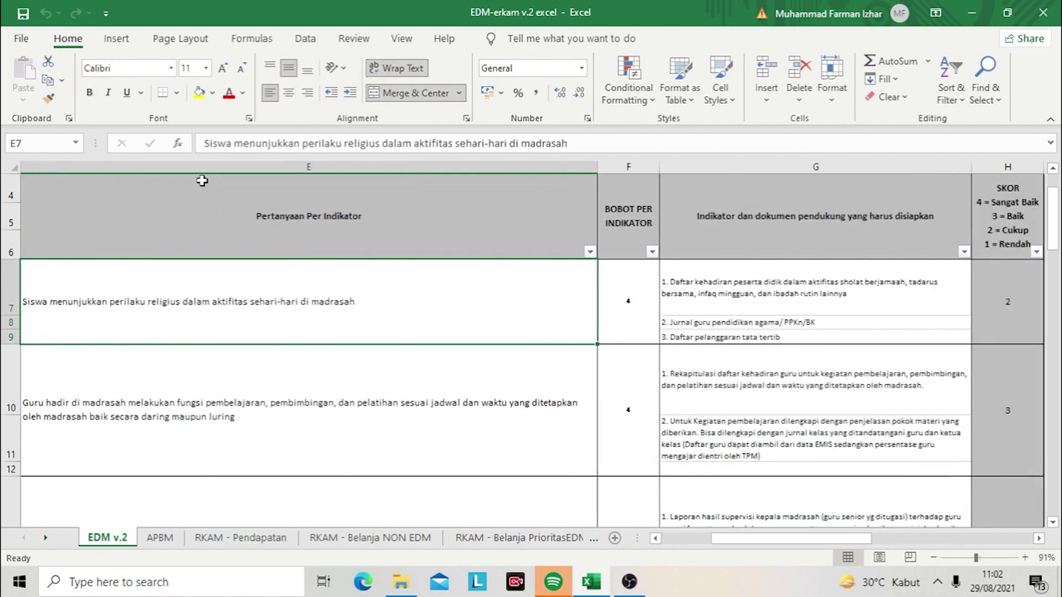
Step: Go back to the first indicator's kode cell in A7 and check the header rows above it
key("Right")
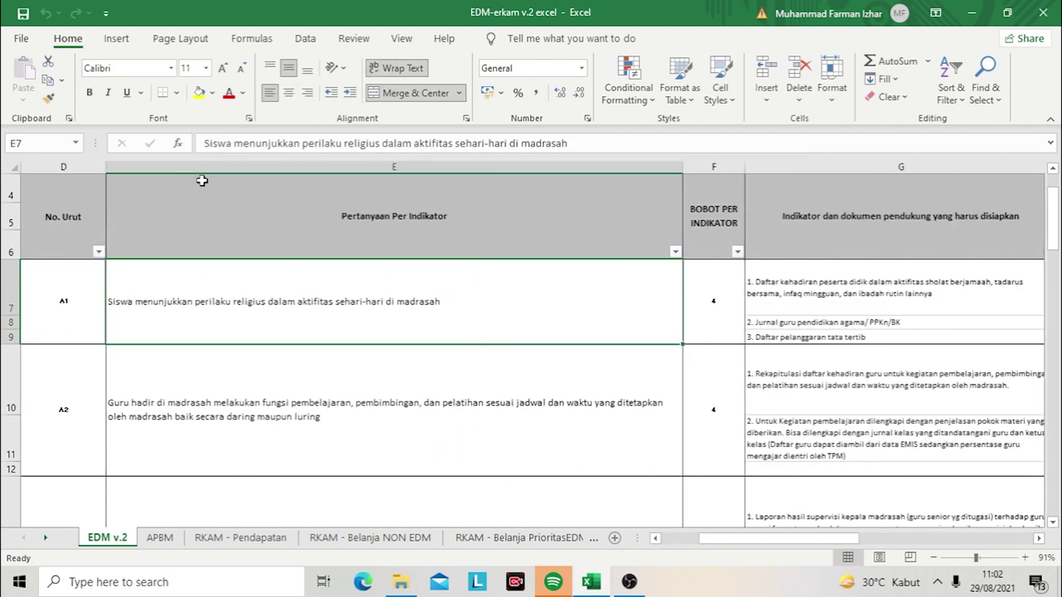
key("Left")
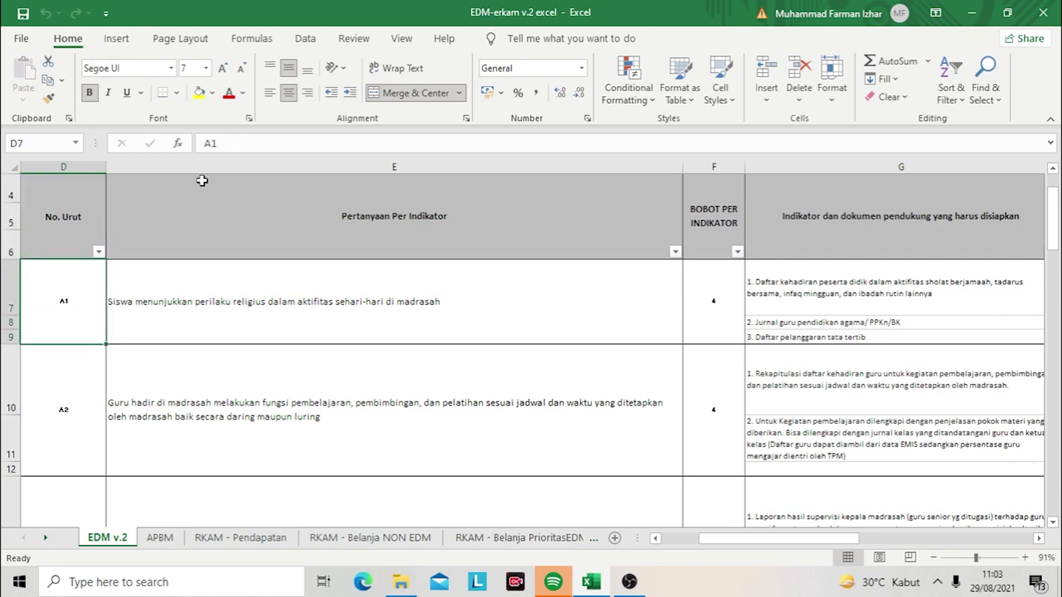
key("Left")
key("Left")
key("Left")
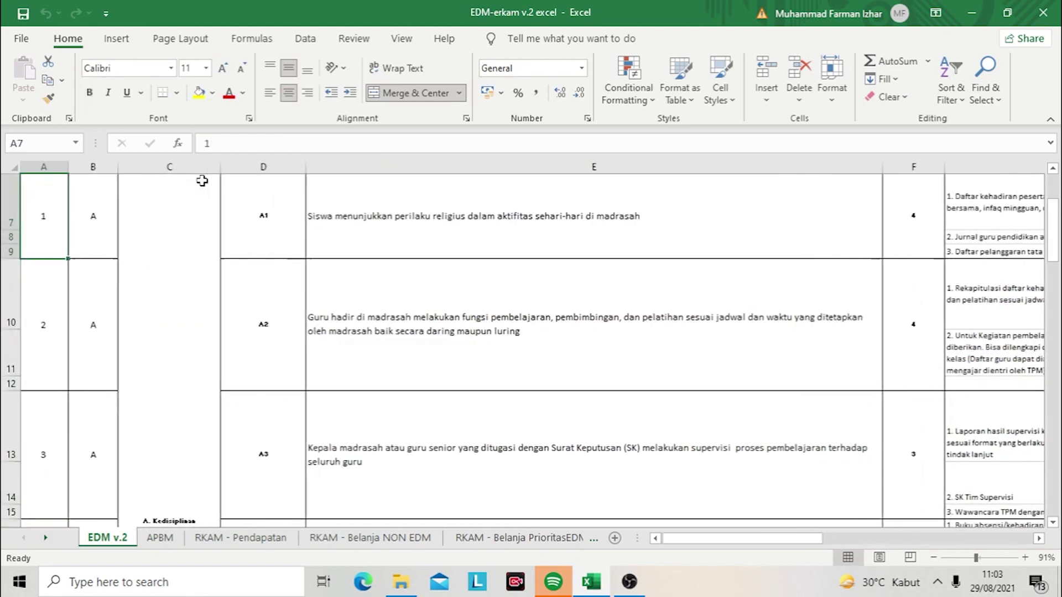
key("Up")
key("Up")
key("Up")
key("Up")
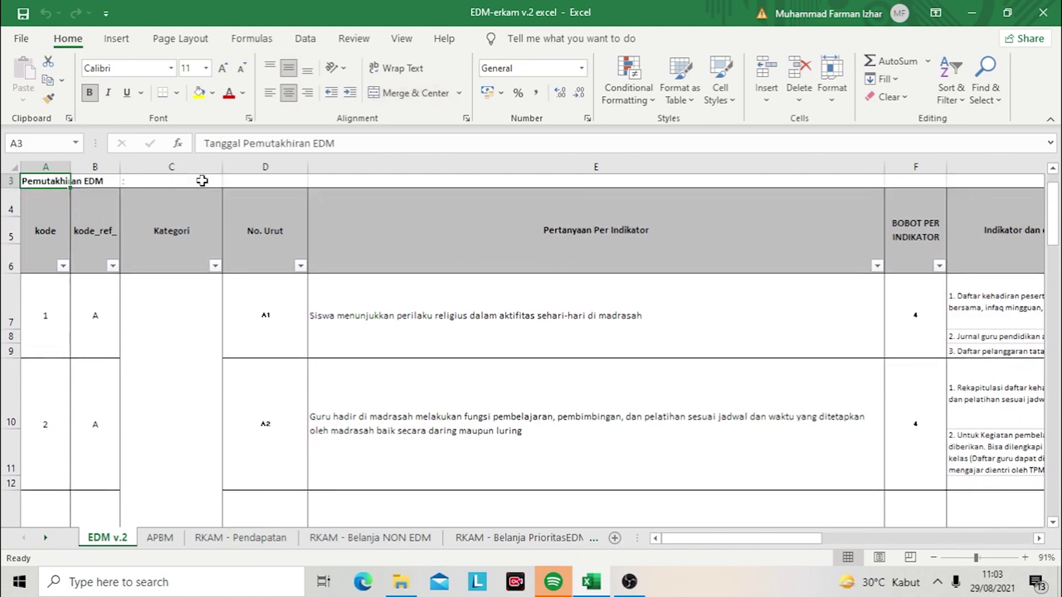
key("Down")
key("Down")
key("Down")
key("Down")
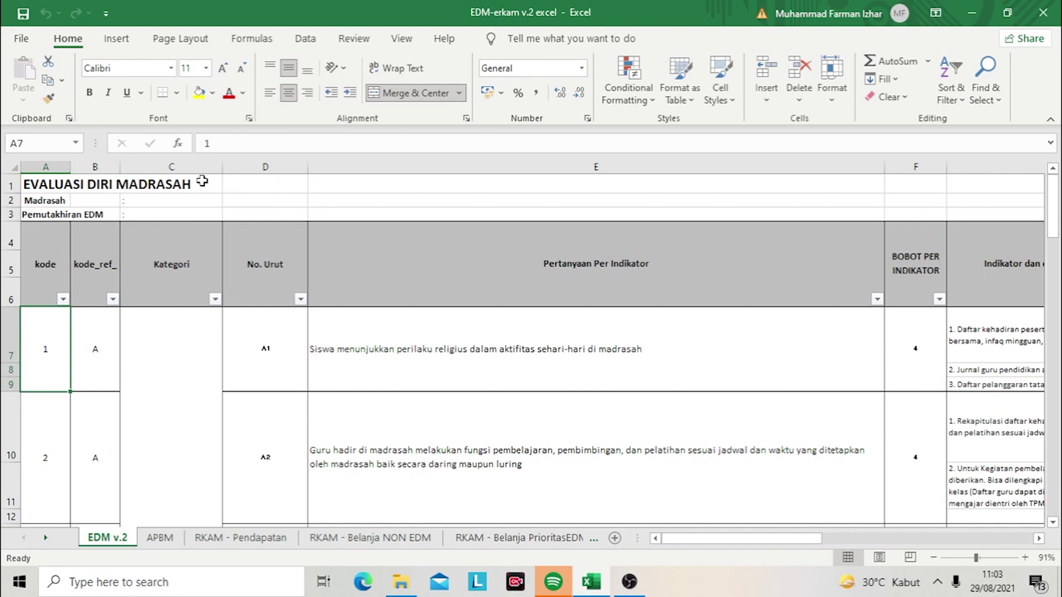
Step: View the Kategori header in C4 and the first Pertanyaan Per Indikator entry in E7
key("Right")
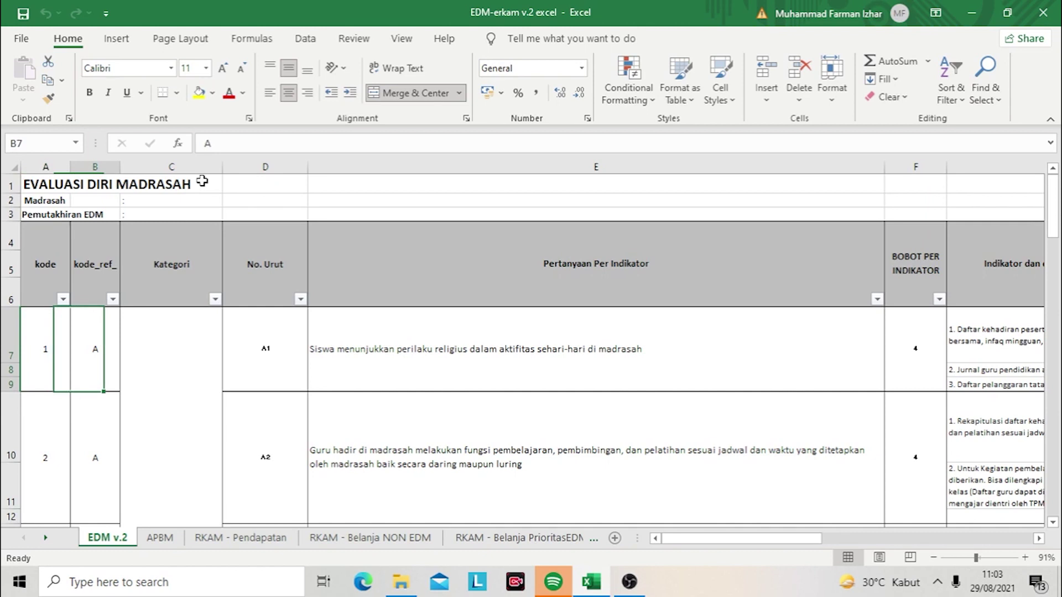
scroll(201, 181, "down", 1)
left_click(202, 181)
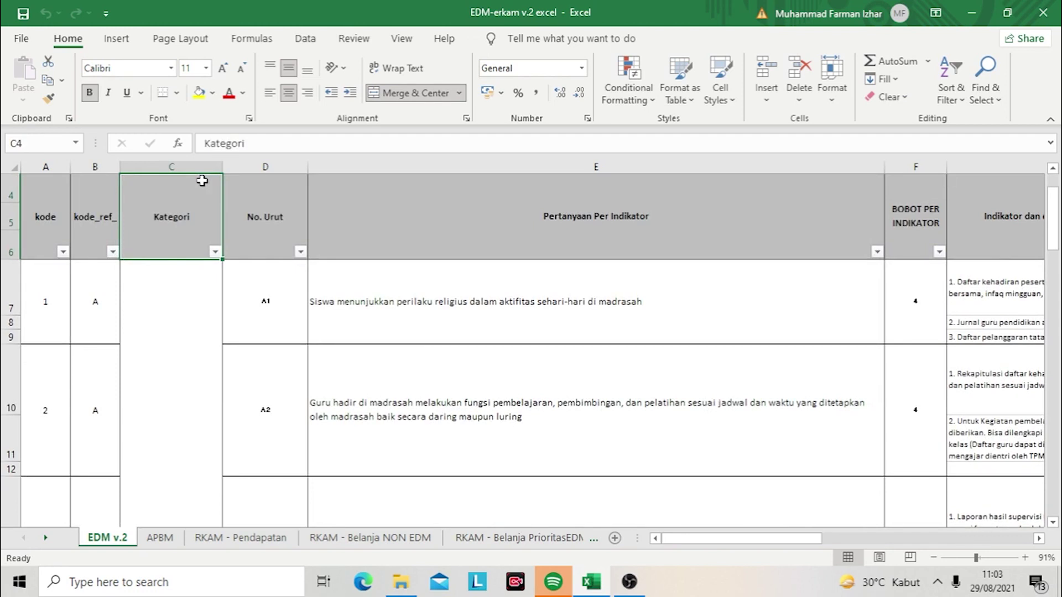
key("Right")
key("Right")
key("Down")
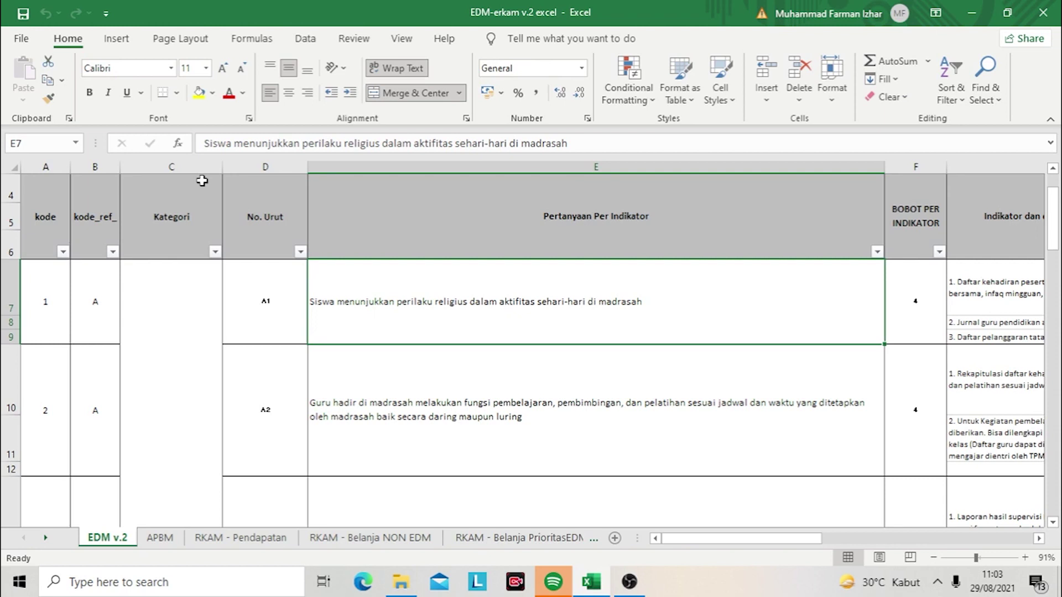
Step: Read the three supporting documents required for indicator A1 in cells G7 to G9, checking them against its question
key("Right")
key("Right")
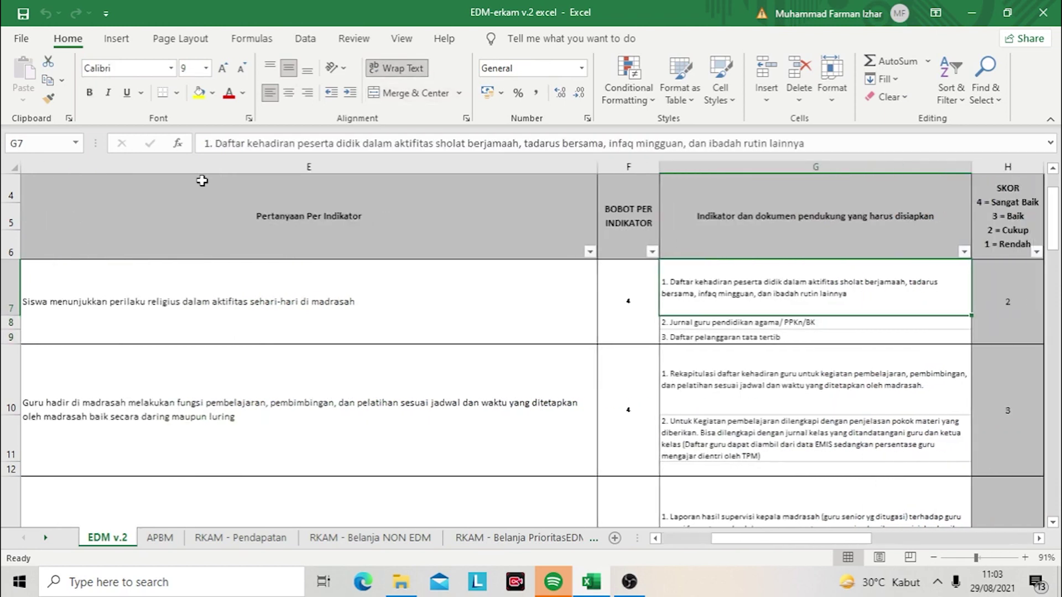
key("Up")
key("Down")
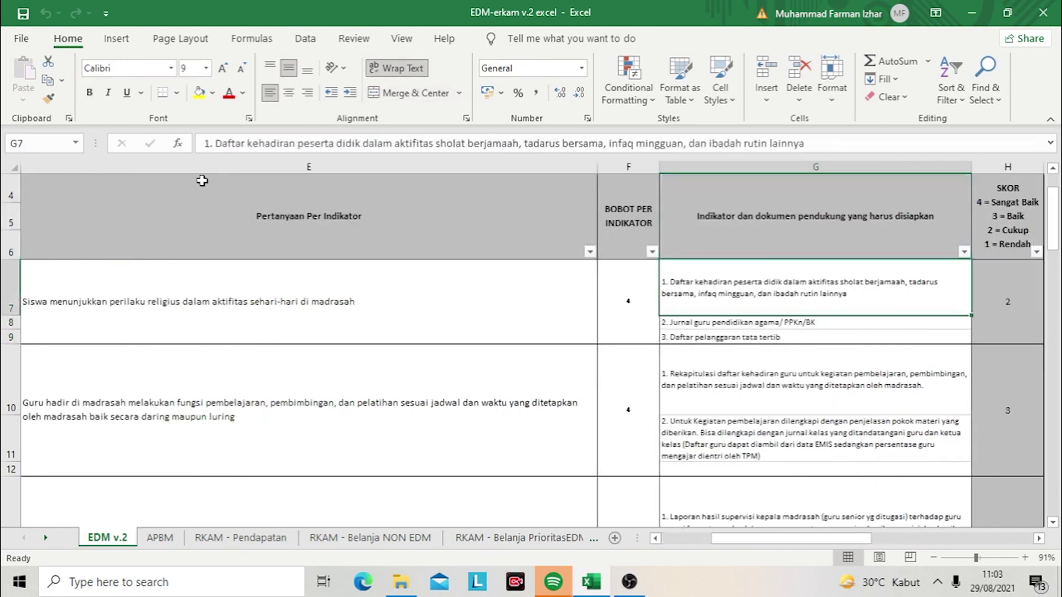
key("Left")
key("Left")
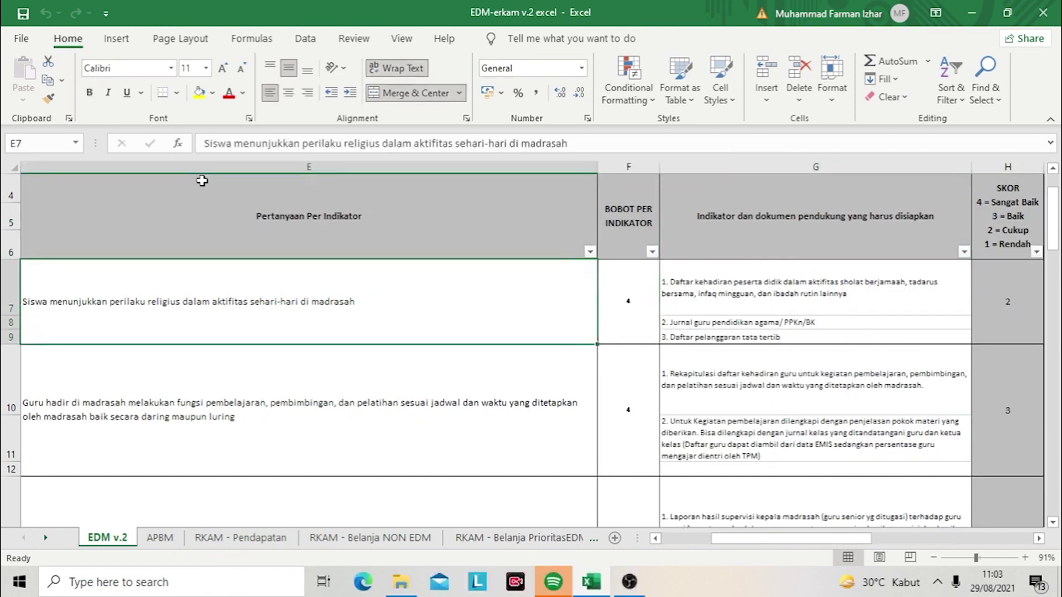
key("Right")
key("Right")
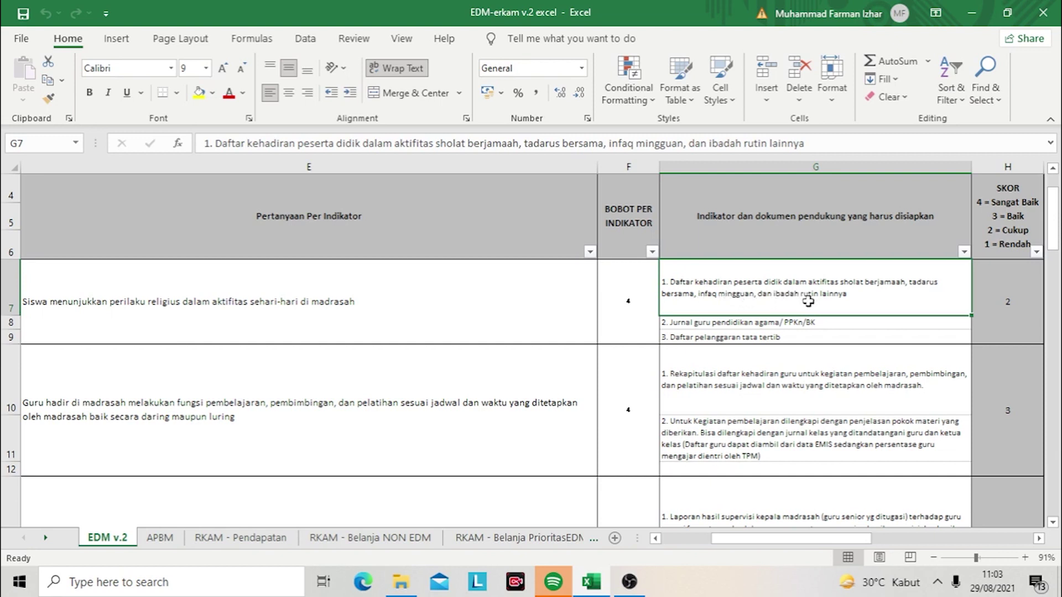
key("Down")
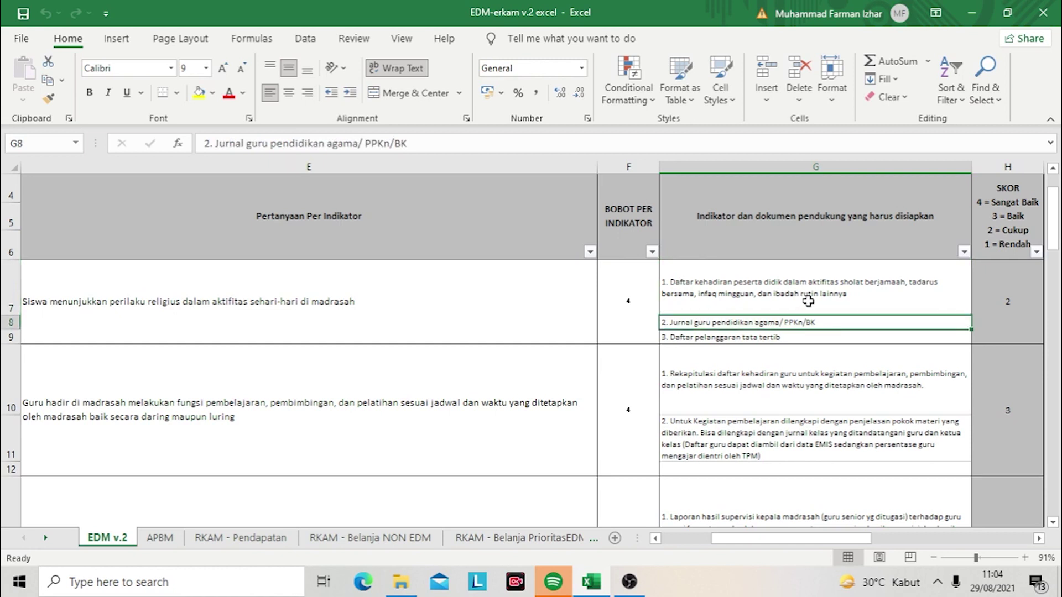
key("Down")
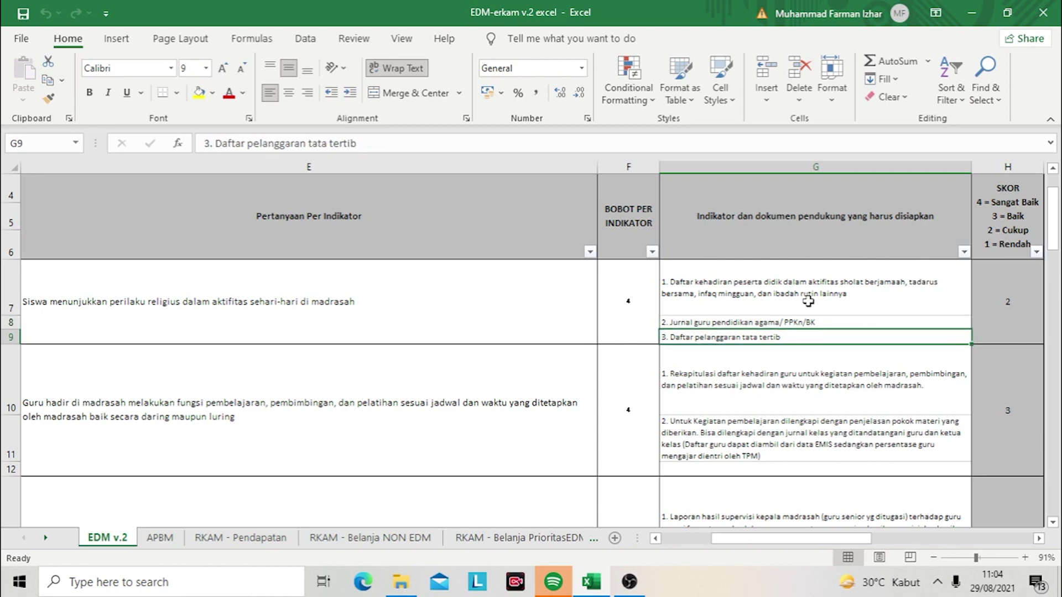
Step: View the remaining columns of row 7, from the supporting documents through the score and SKPM formula to the Deskripsi entry in M7
key("Up")
key("Up")
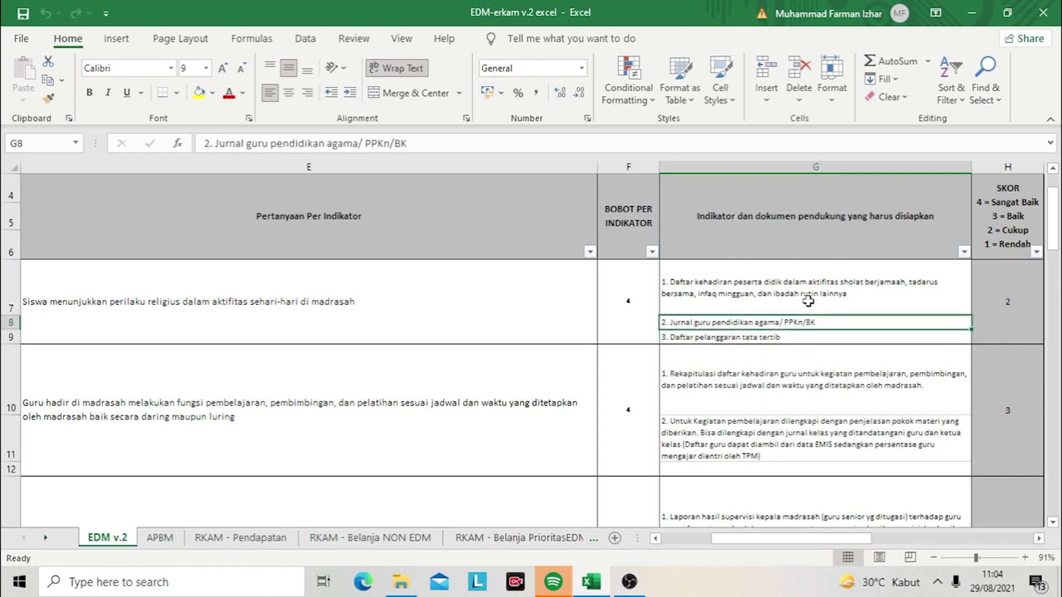
key("Right")
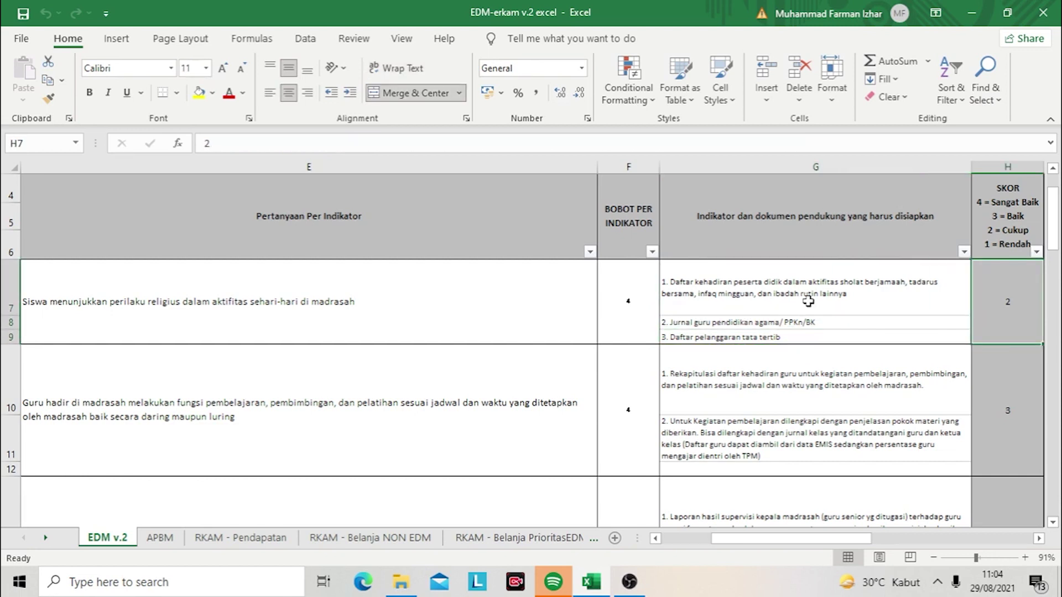
key("Right")
key("Left")
key("Right")
key("Right")
key("Right")
key("Right")
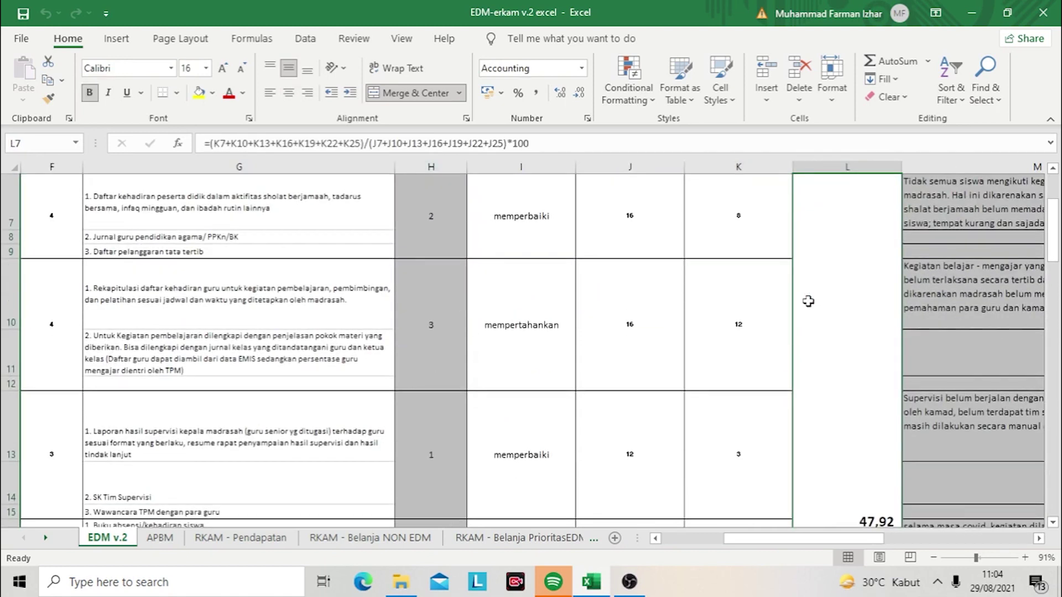
key("Up")
key("Right")
key("Down")
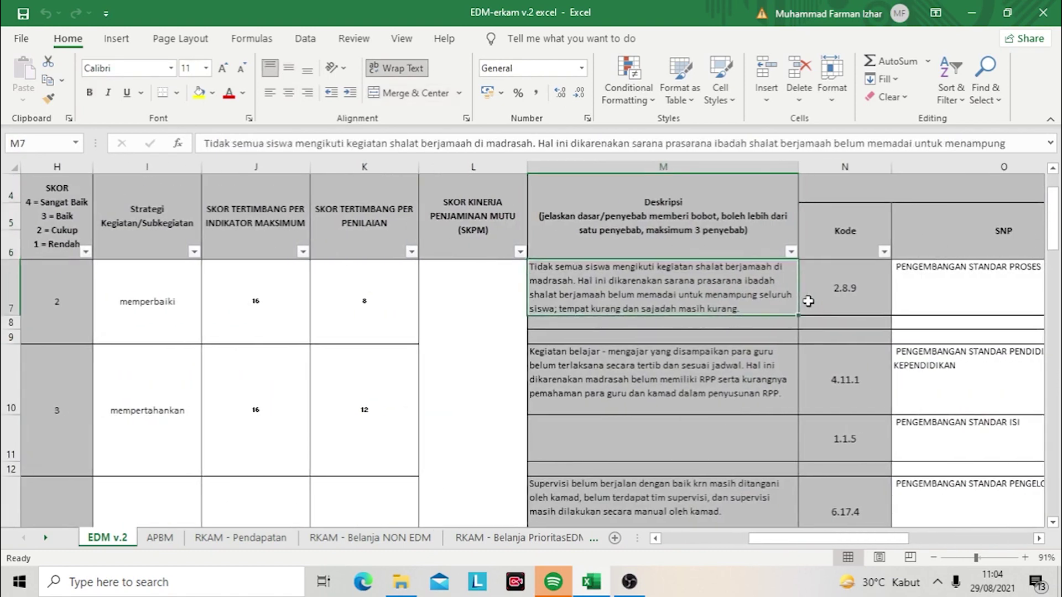
Step: Review the column headers between SKOR in H4 and SKOR KINERJA PENJAMINAN MUTU (SKPM) in L4
key("Left")
key("Up")
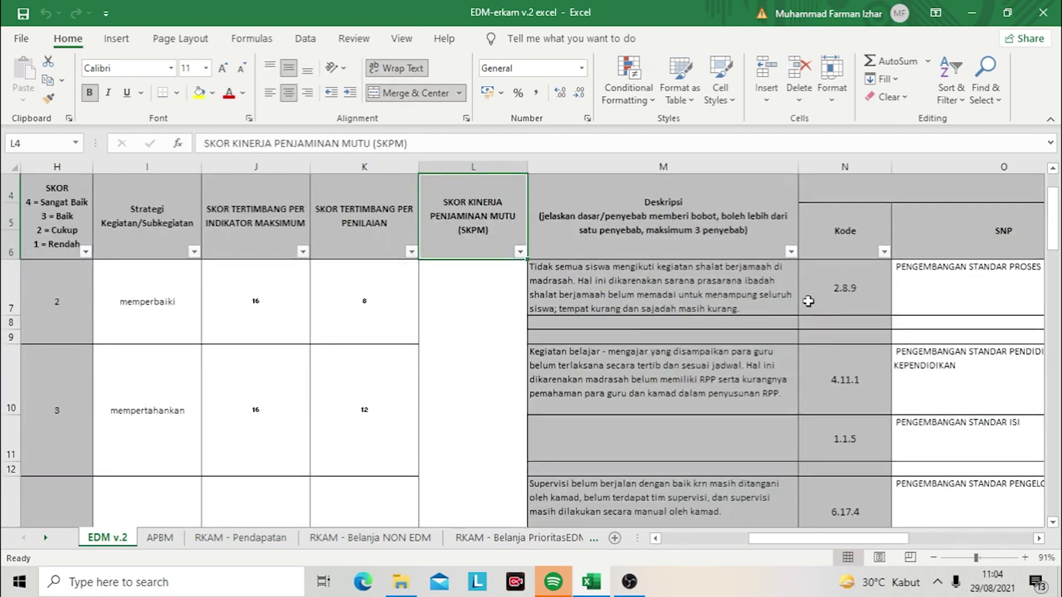
key("Left")
key("Left")
key("Left")
key("Left")
key("Right")
key("Right")
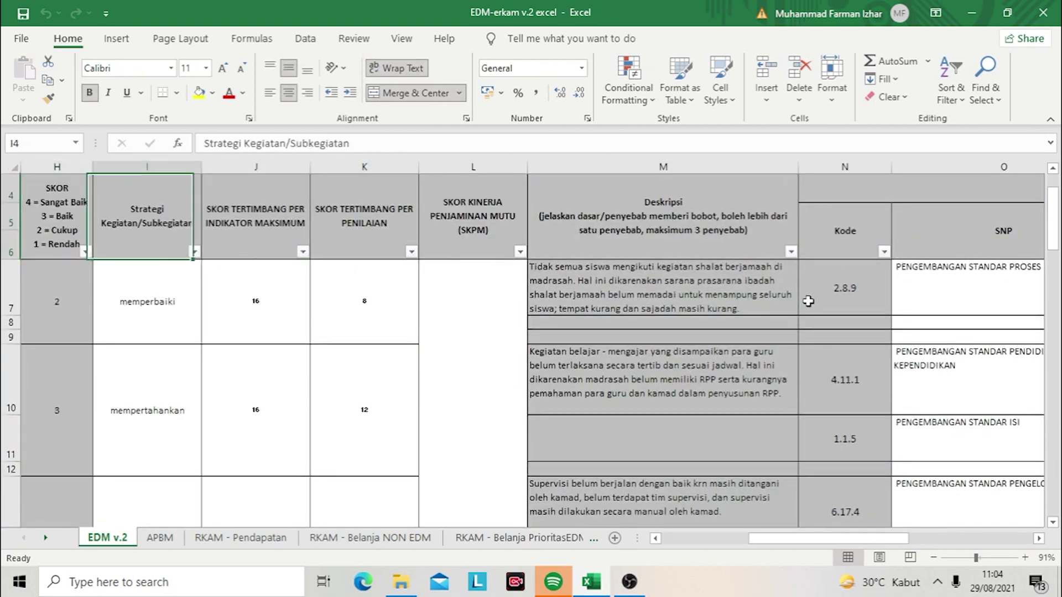
key("Right")
key("Right")
key("Right")
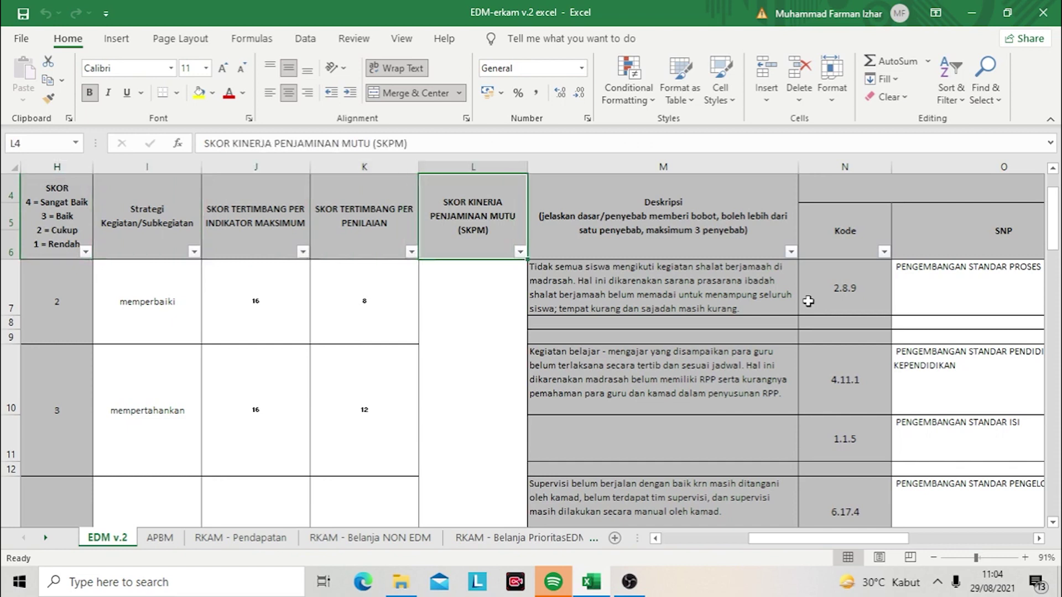
Step: Check the Deskripsi entry in M7 and the SKPM formula in L7, returning along the row to the weight in F7
key("Down")
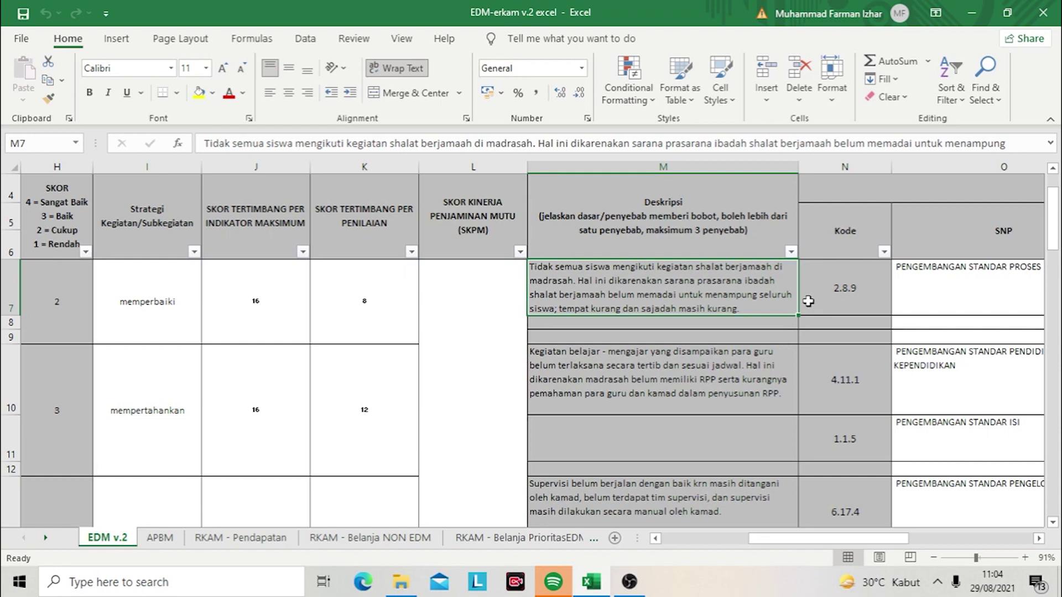
key("Left")
scroll(809, 301, "down", 1)
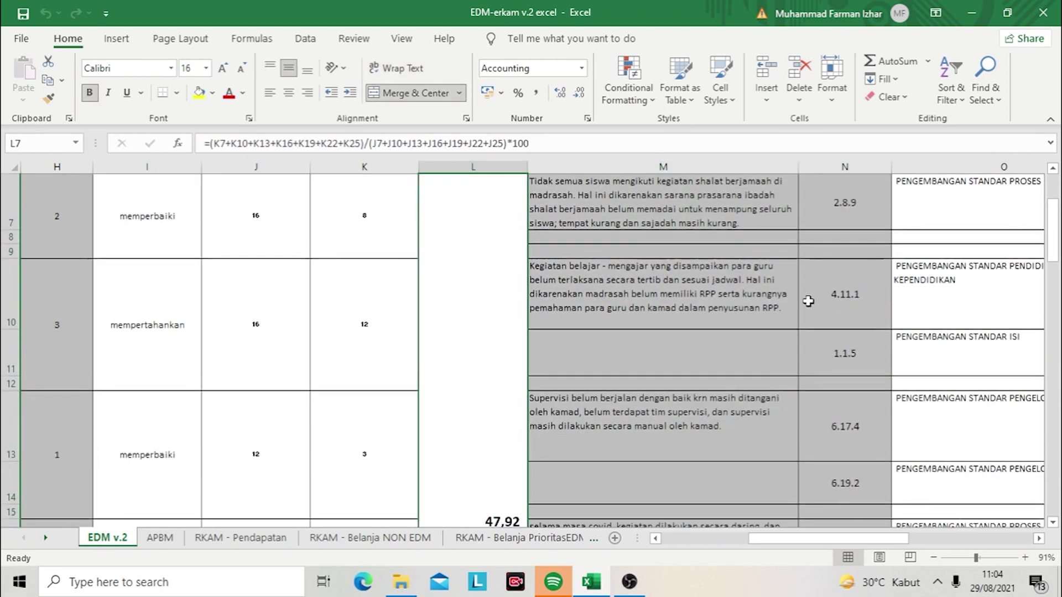
key("Left")
key("Left")
key("Left")
key("Left")
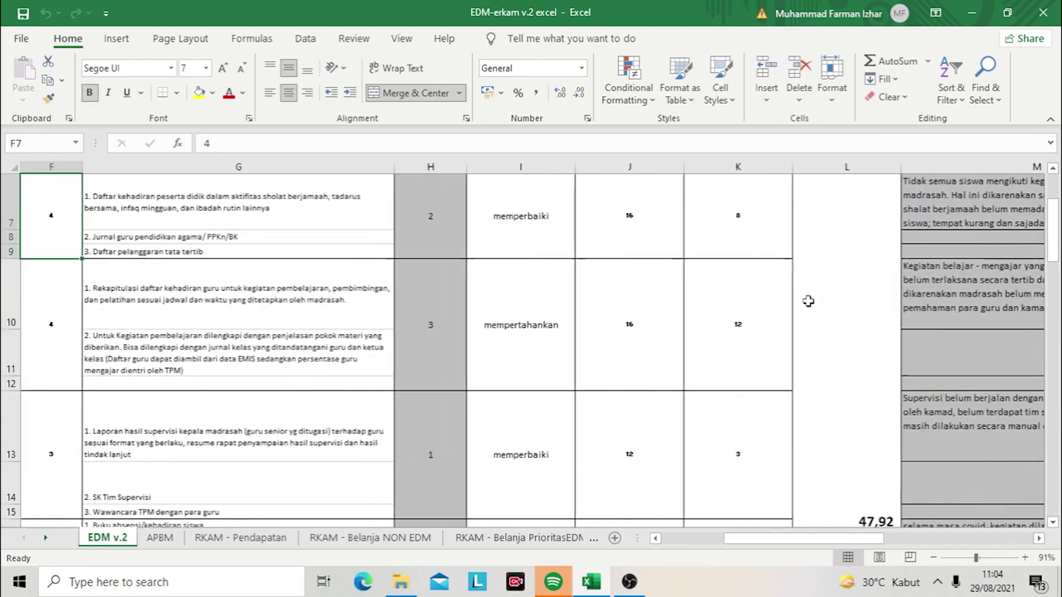
Step: Try a score of 3 for the first indicator in H7 and restore it to 2
key("Left")
key("Right")
key("Up")
key("Down")
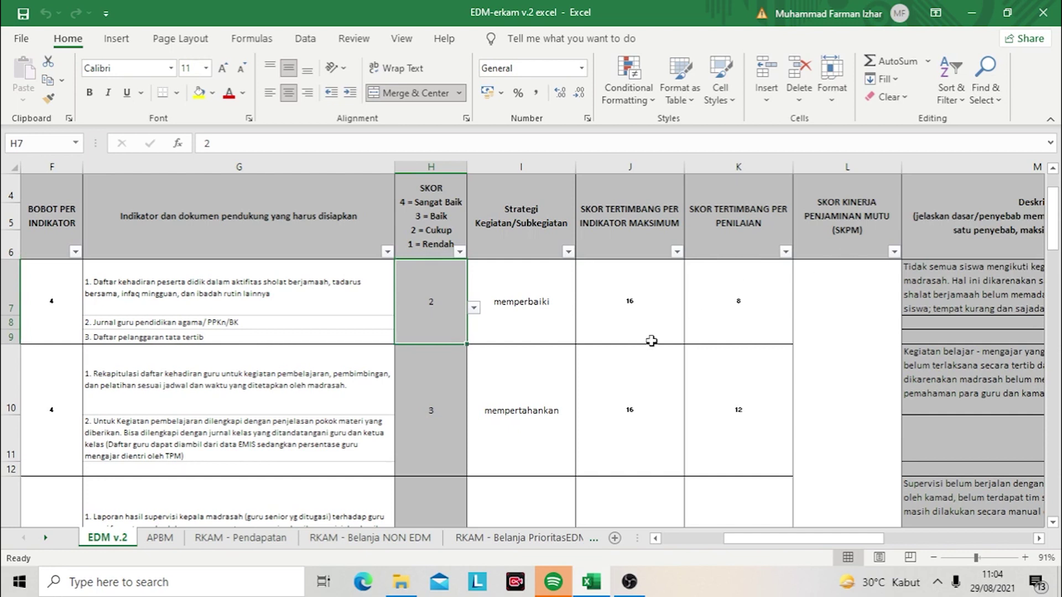
left_click(473, 307)
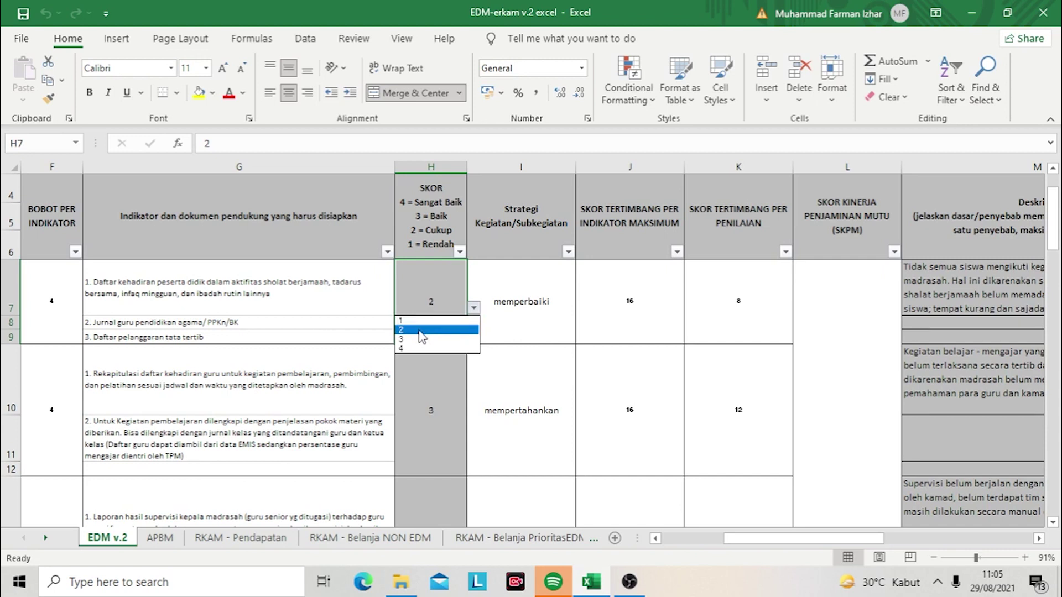
left_click(421, 331)
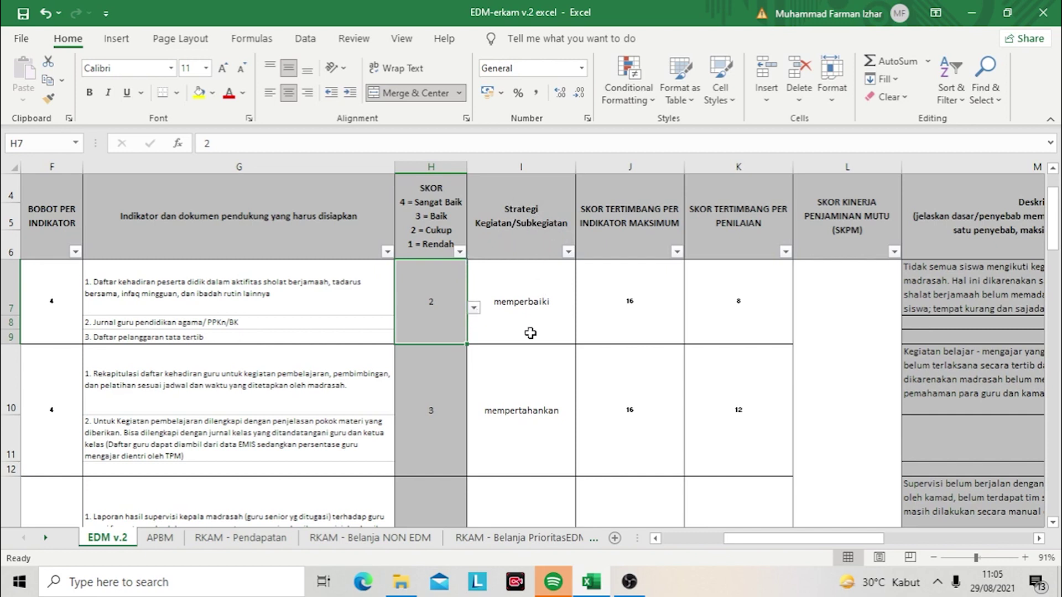
left_click(474, 307)
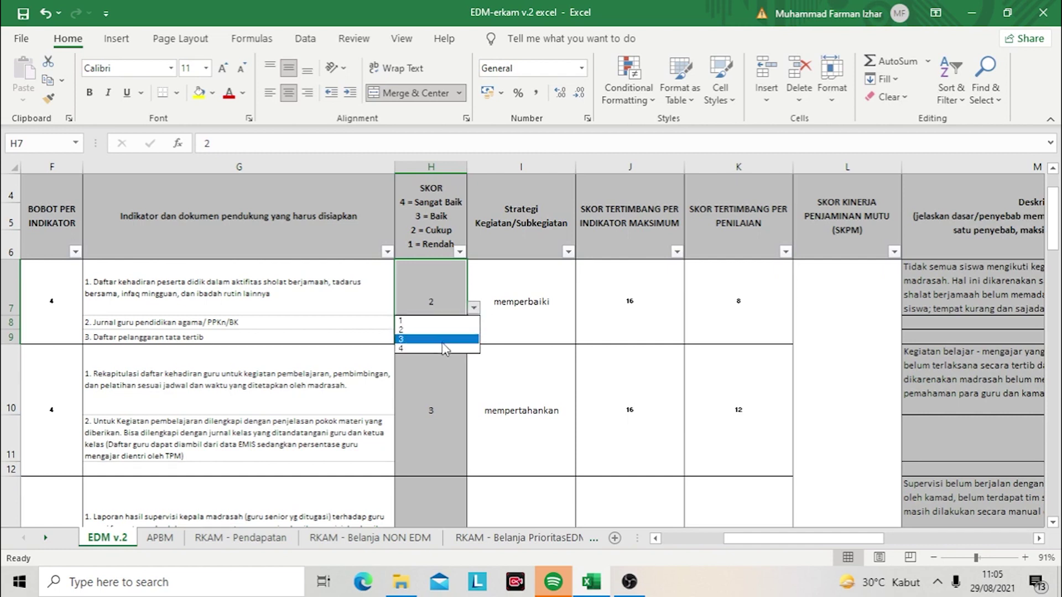
left_click(437, 339)
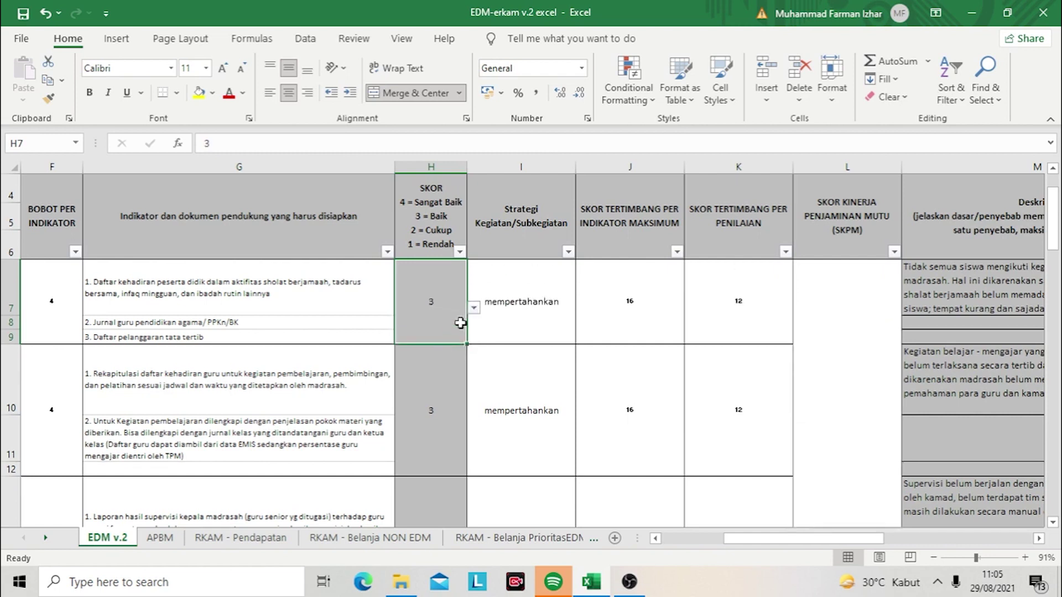
left_click(474, 307)
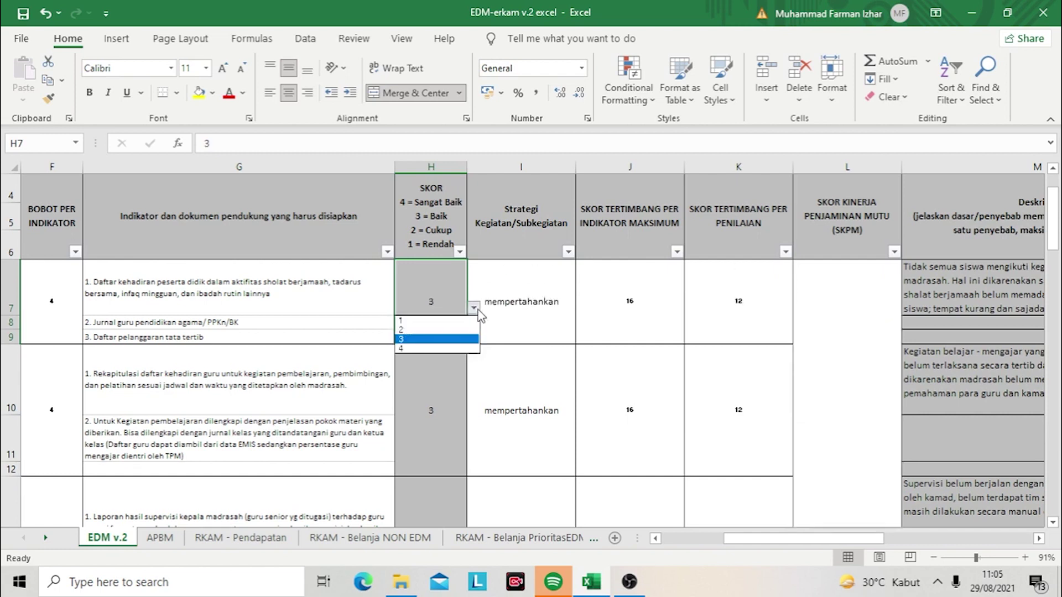
left_click(438, 331)
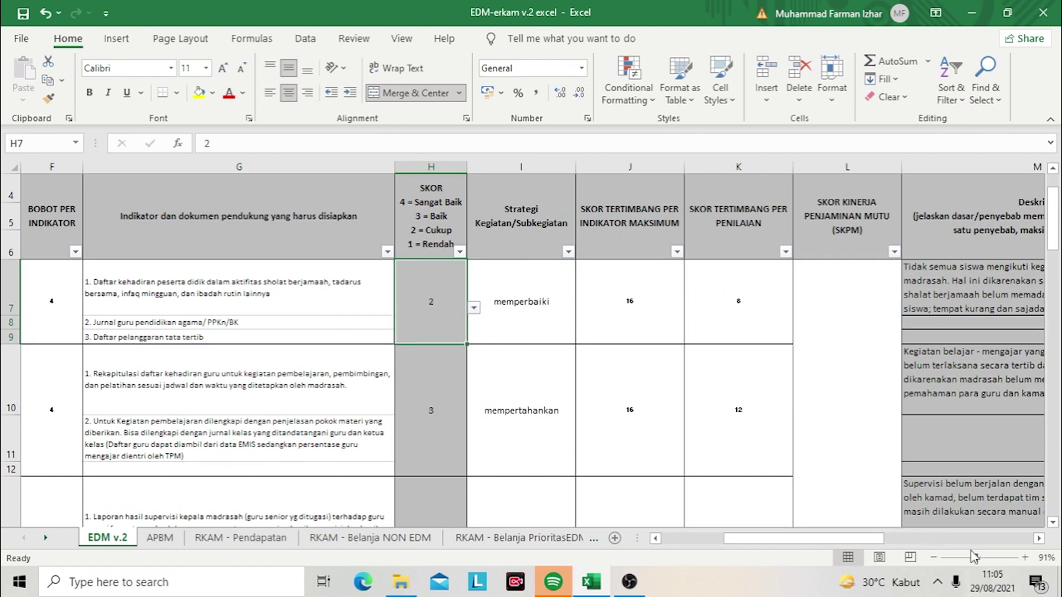
Step: Inspect the formulas for the first indicator's maximum weighted score in J7 and assessed weighted score in K7
left_click_drag(976, 557, 970, 559)
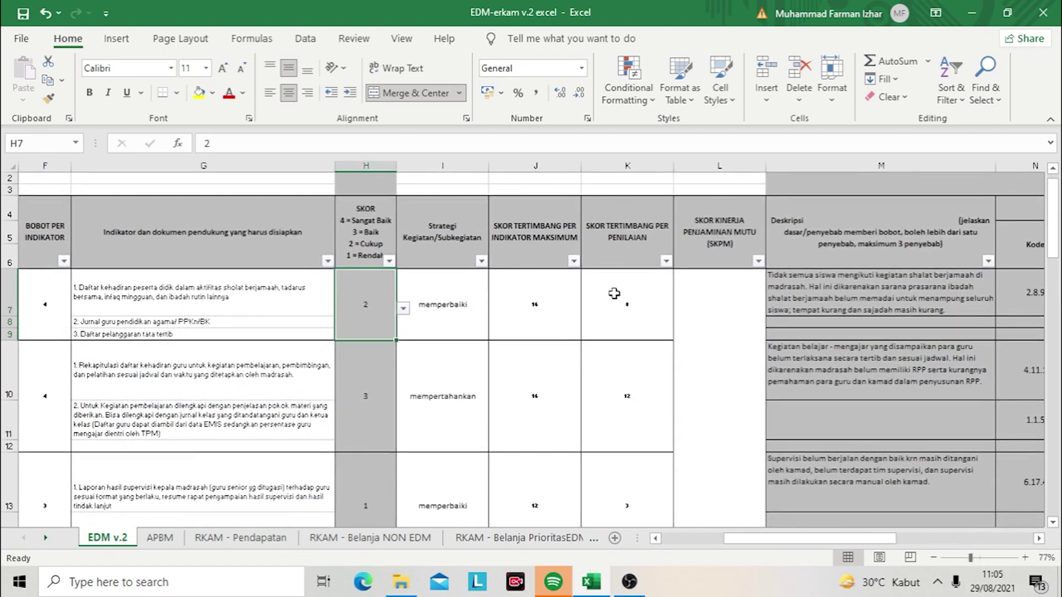
left_click(550, 303)
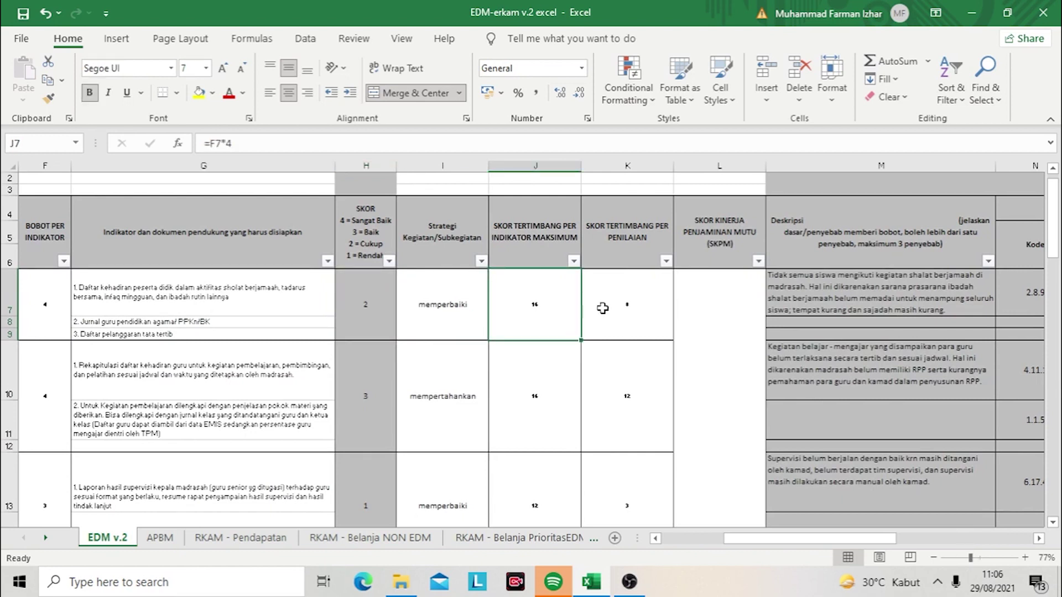
left_click(603, 308)
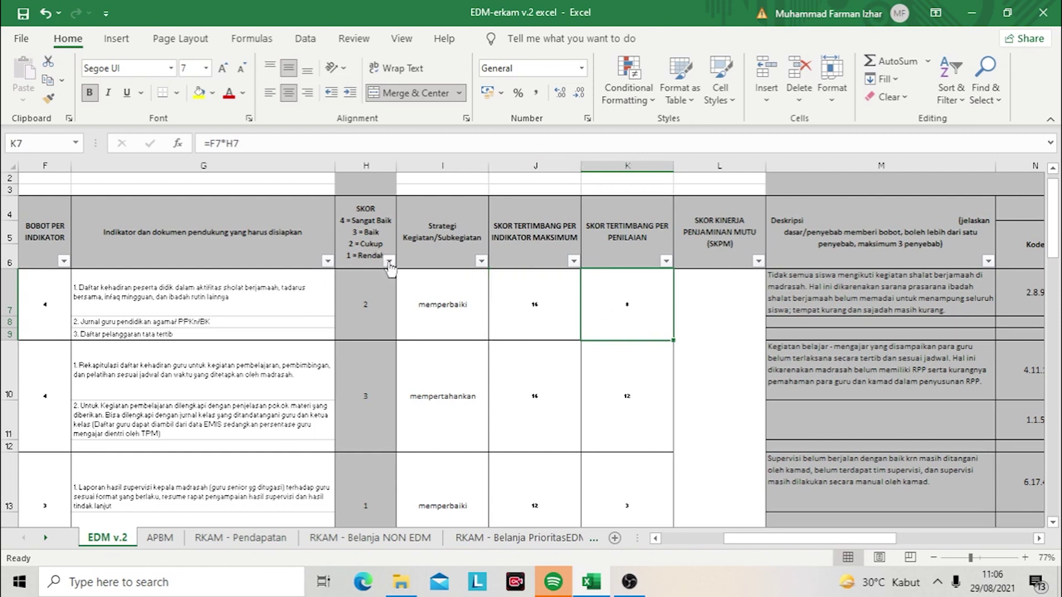
Step: Try scores of 4 and 3 for the first indicator in H7, restoring the score to 2
left_click(390, 262)
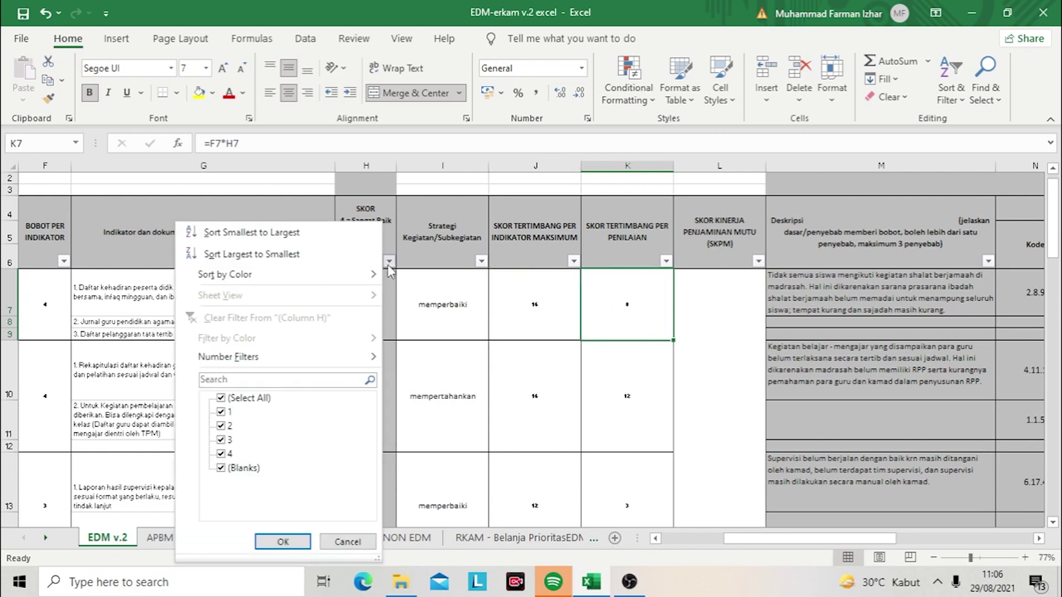
left_click(407, 295)
left_click(381, 305)
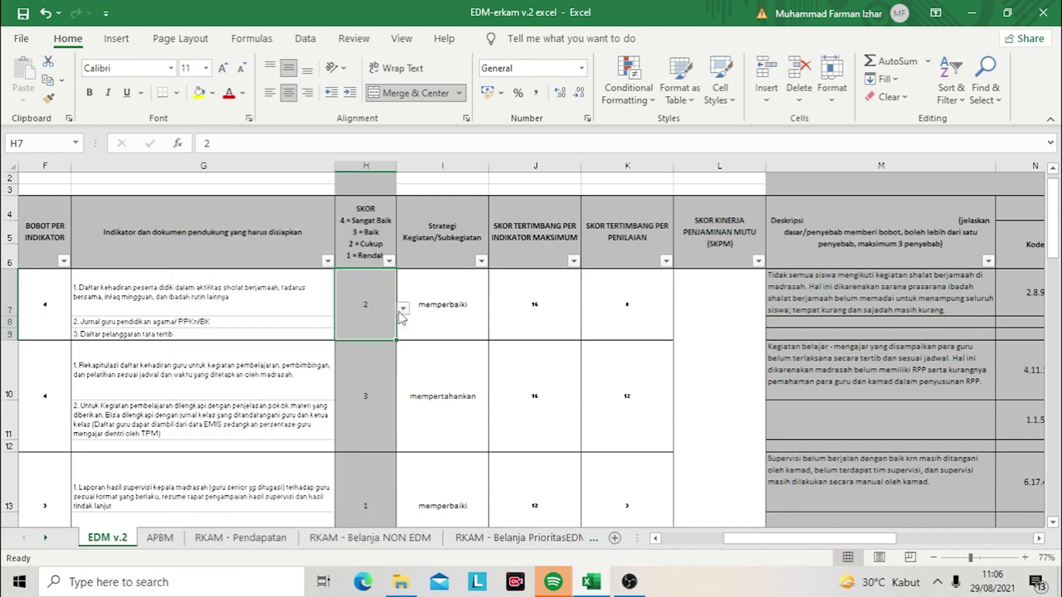
left_click(404, 308)
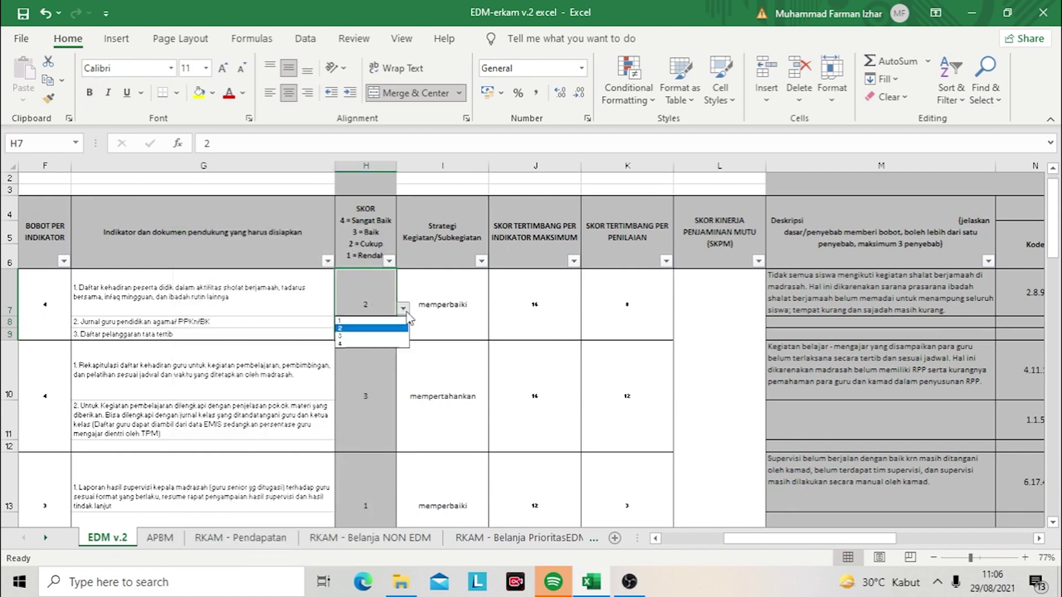
left_click(387, 346)
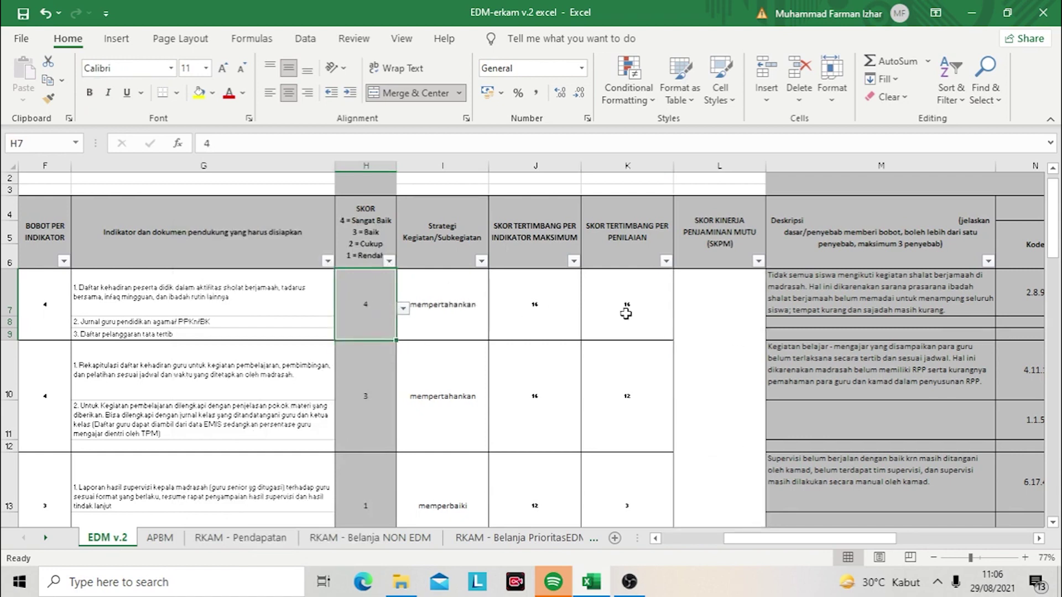
left_click(405, 309)
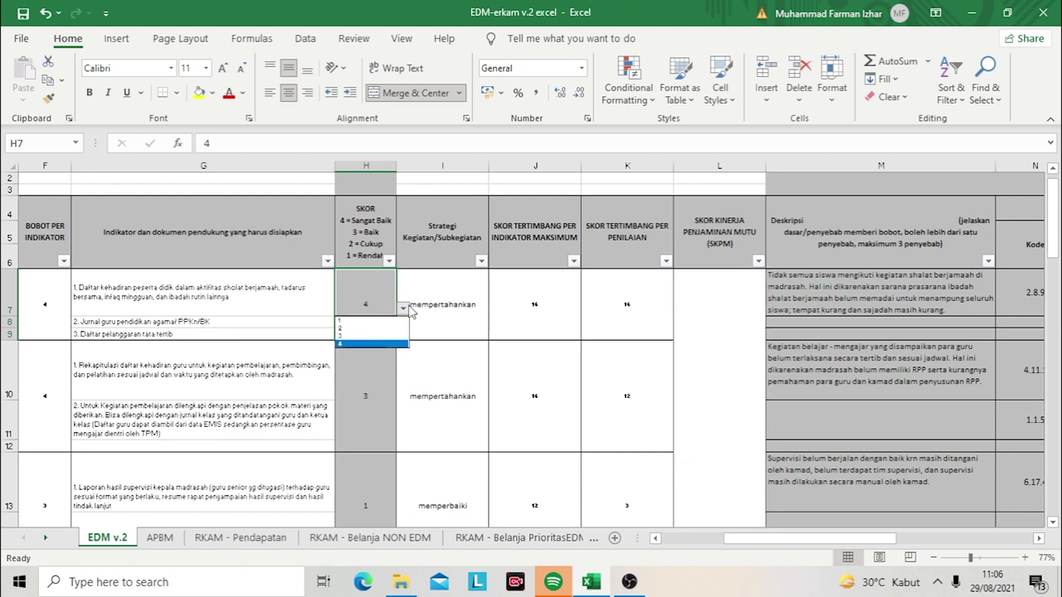
left_click(378, 336)
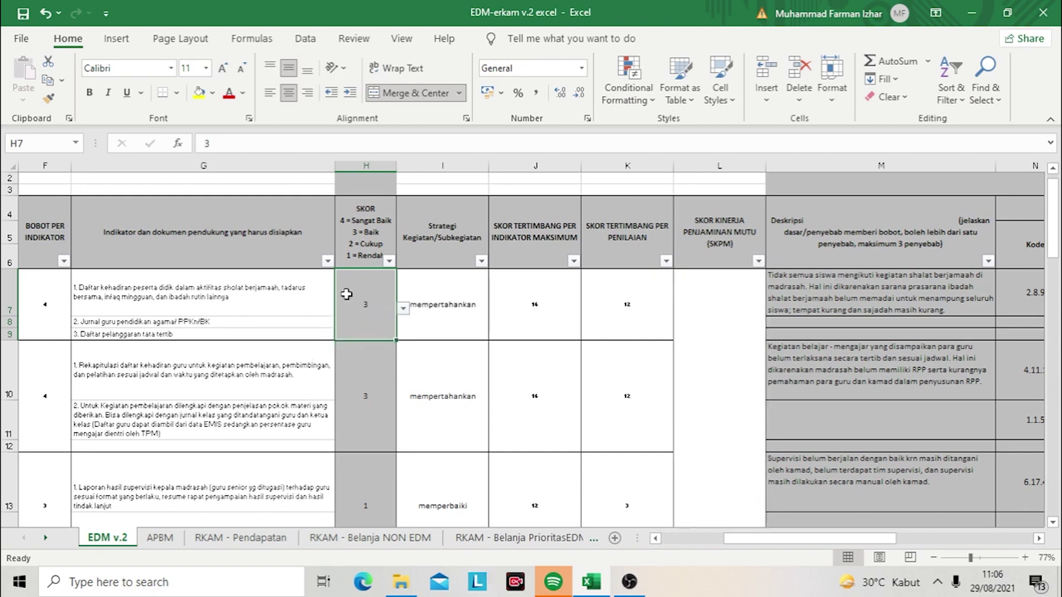
left_click(656, 538)
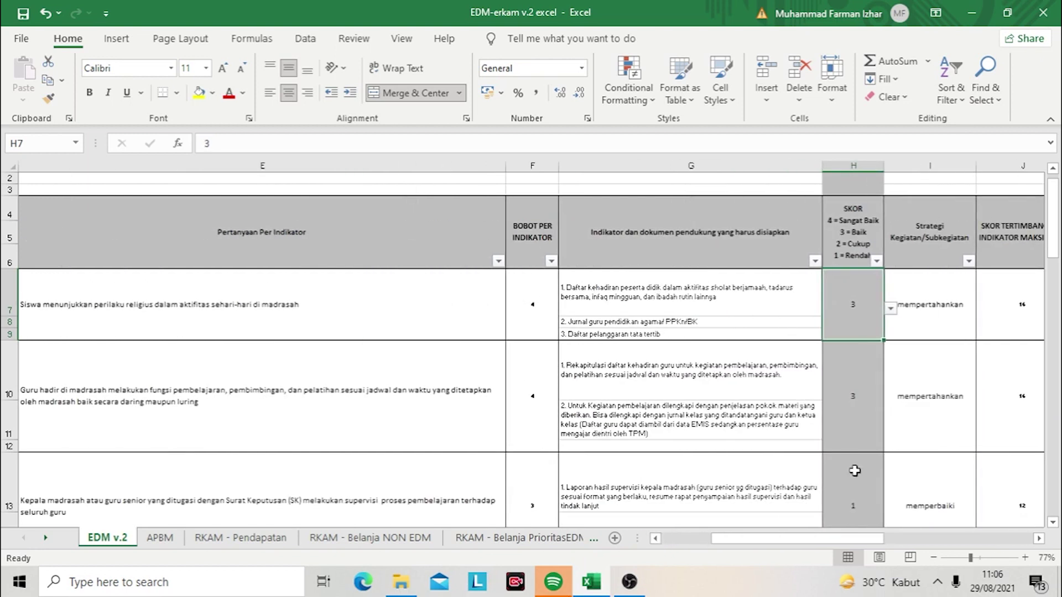
left_click(1040, 540)
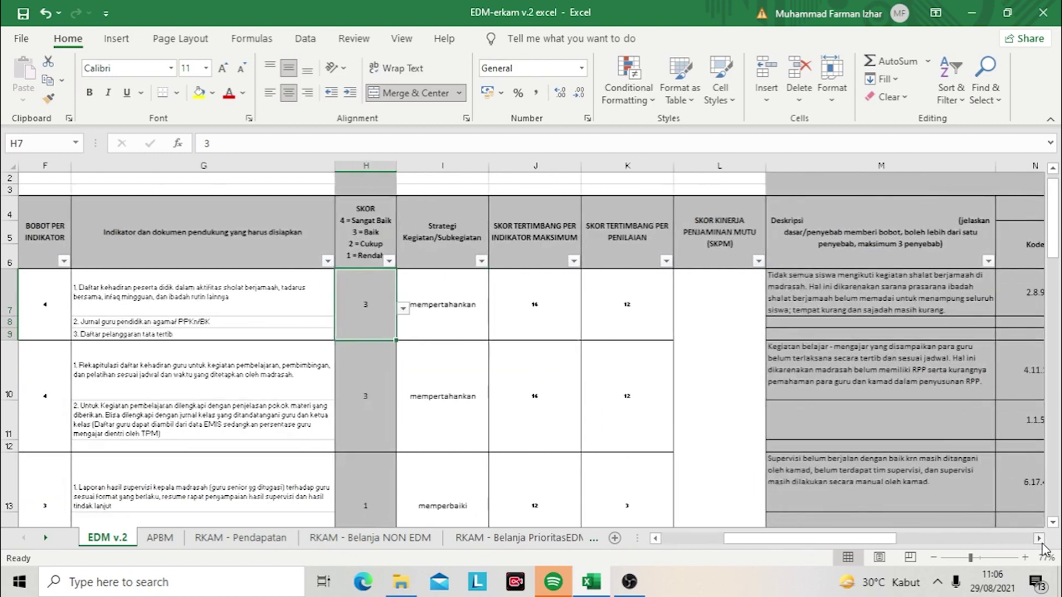
left_click(404, 309)
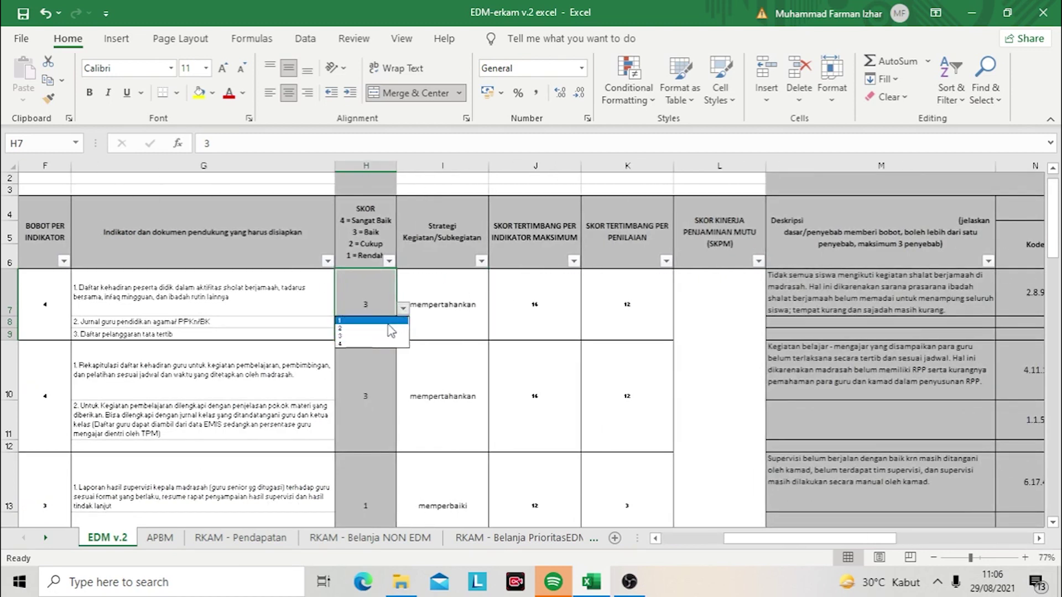
left_click(385, 329)
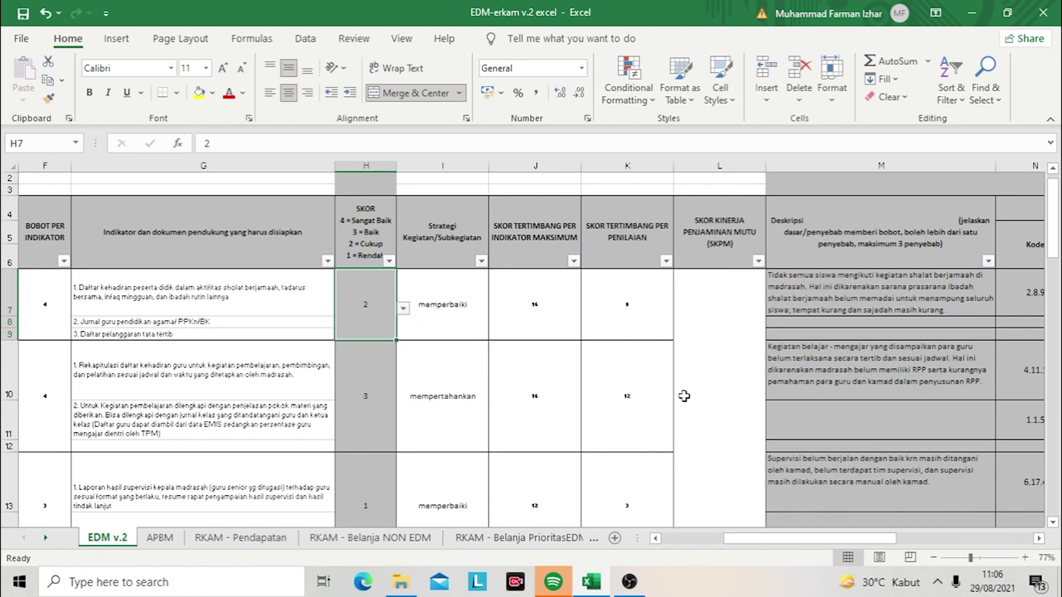
Step: Test the effect of a score of 4 in H7 on the SKPM value, and return the score to 2
left_click_drag(969, 560, 957, 561)
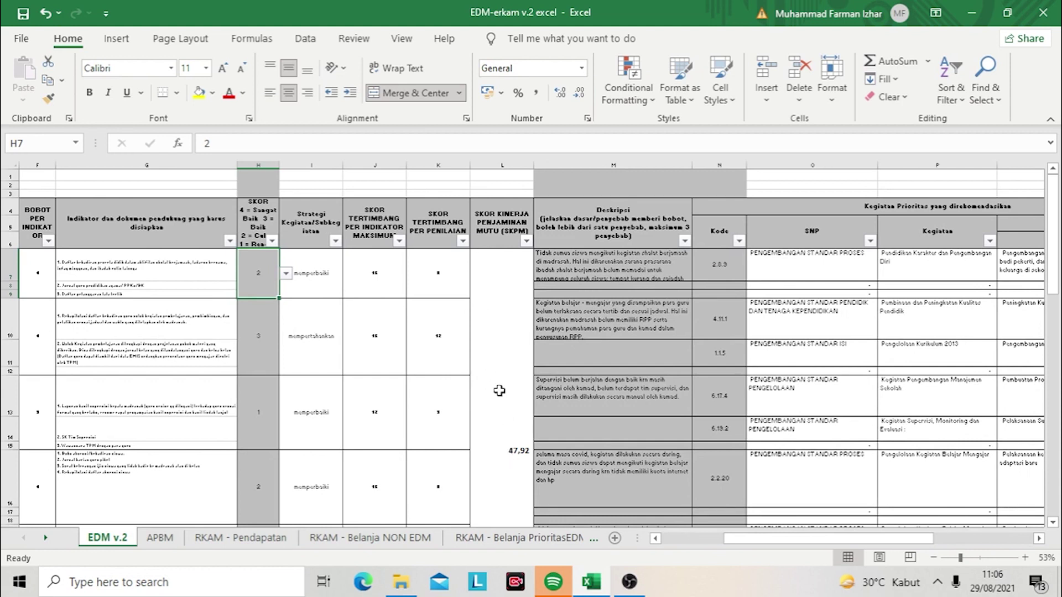
left_click(285, 274)
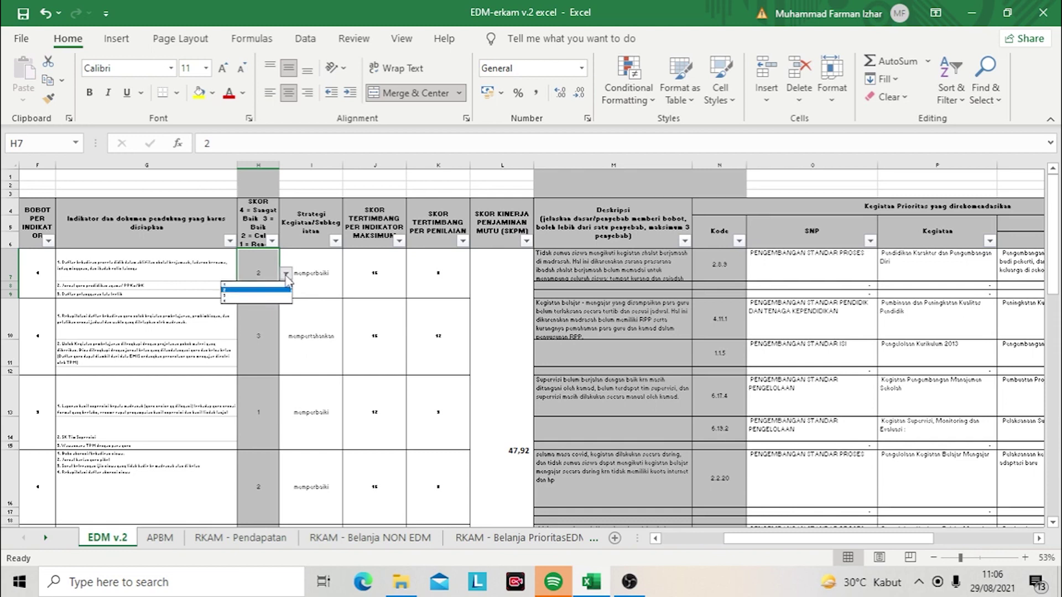
left_click(258, 301)
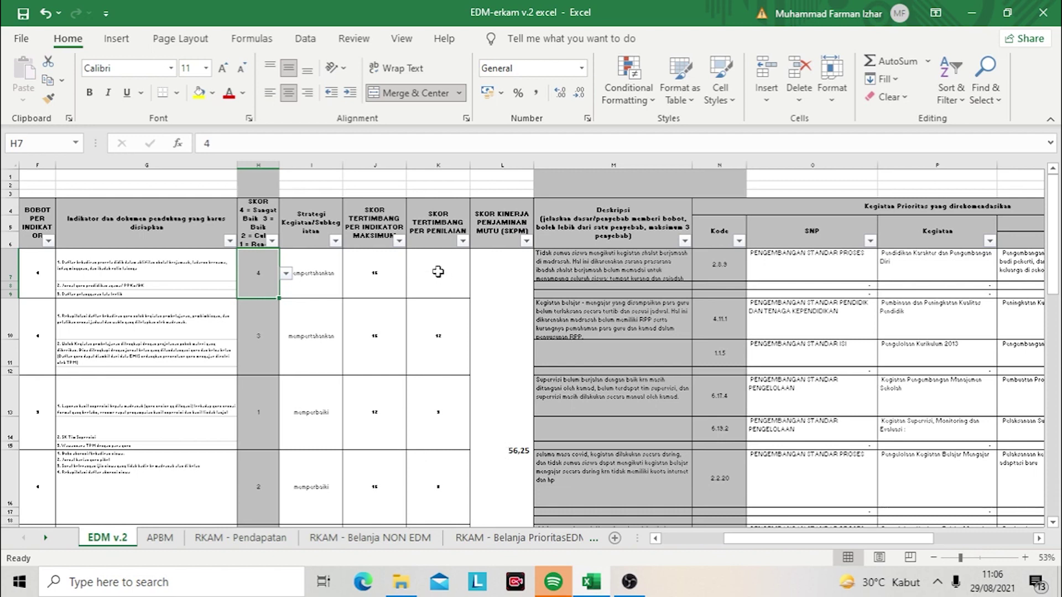
left_click(287, 274)
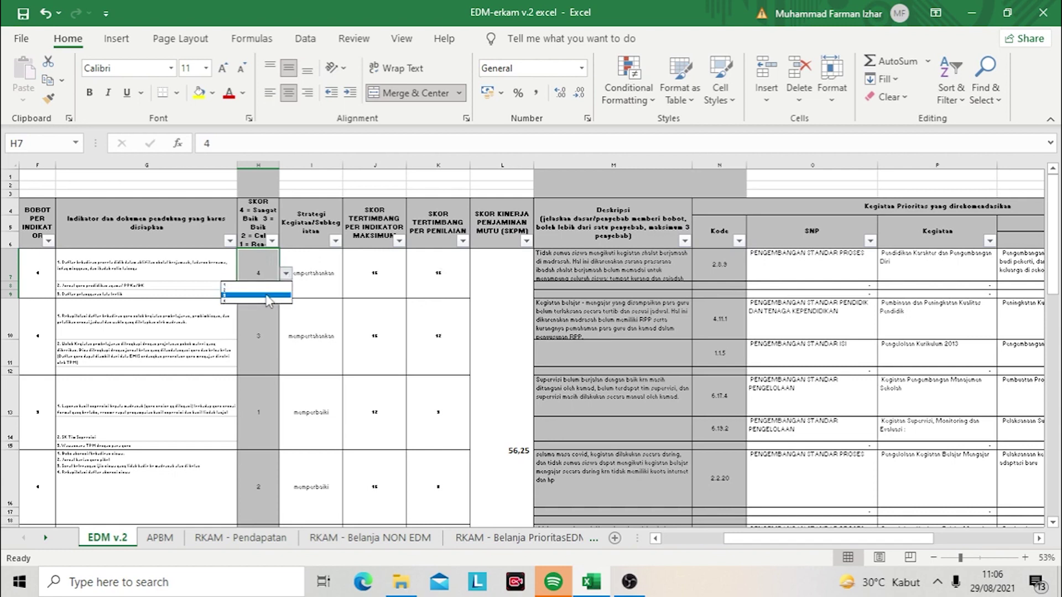
left_click(268, 291)
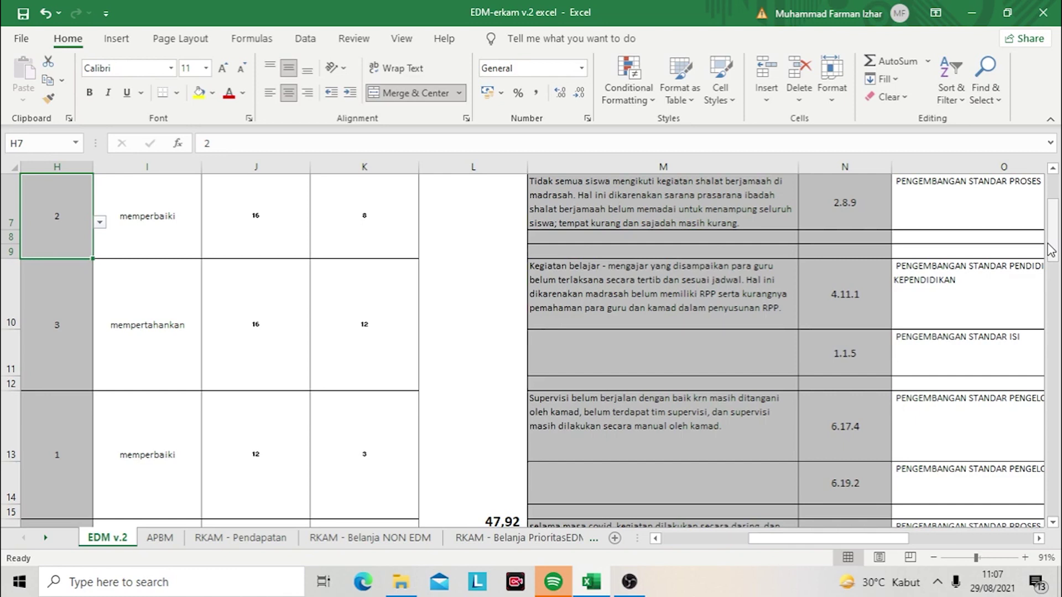
Step: Compare the first indicator's score in H7 with its written justification in M7
left_click_drag(1051, 251, 1052, 232)
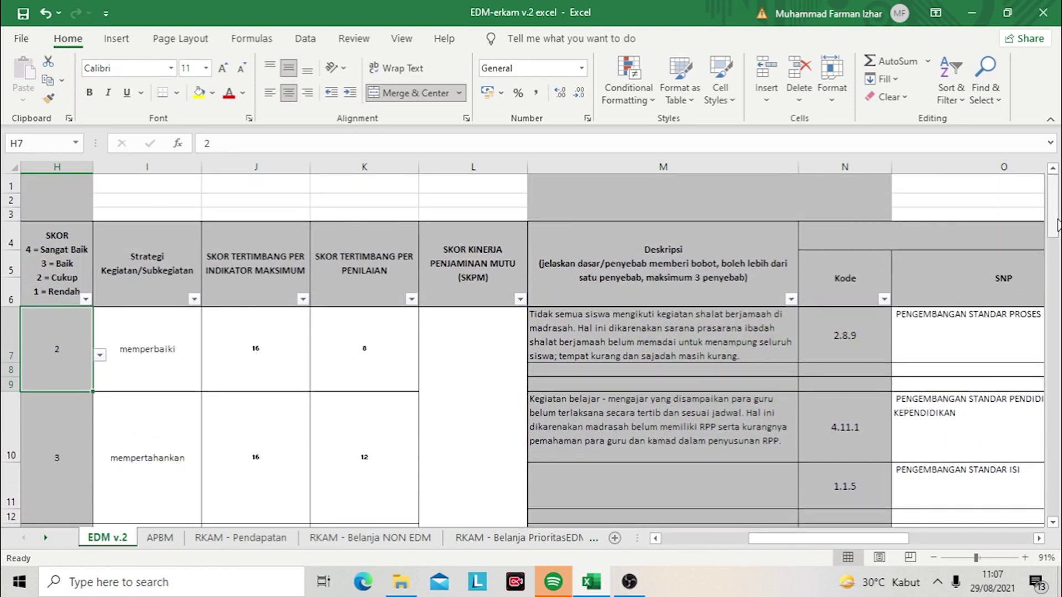
left_click(663, 346)
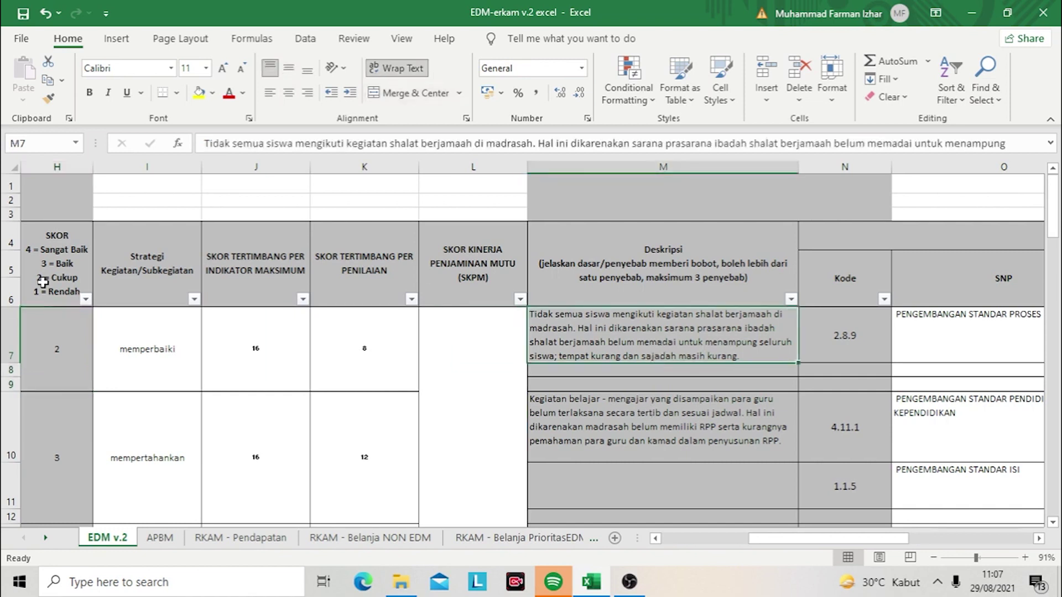
left_click(47, 339)
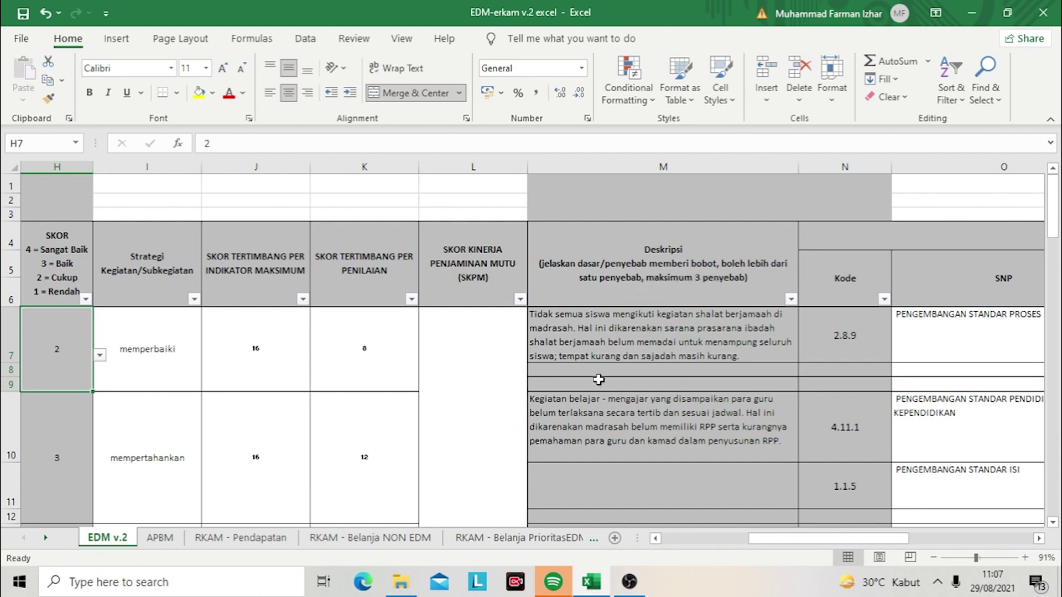
left_click(644, 335)
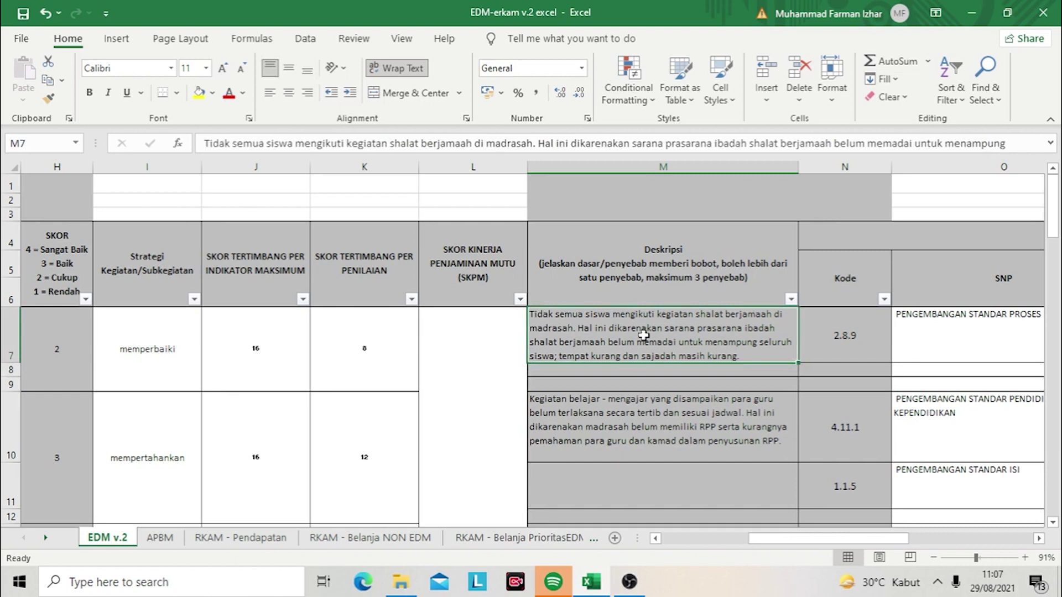
Step: Examine row 7 from the activity code in N7 through the SNP, activity, sub-activity, target group and output description, ending back at N7
key("Right")
key("Right")
key("Right")
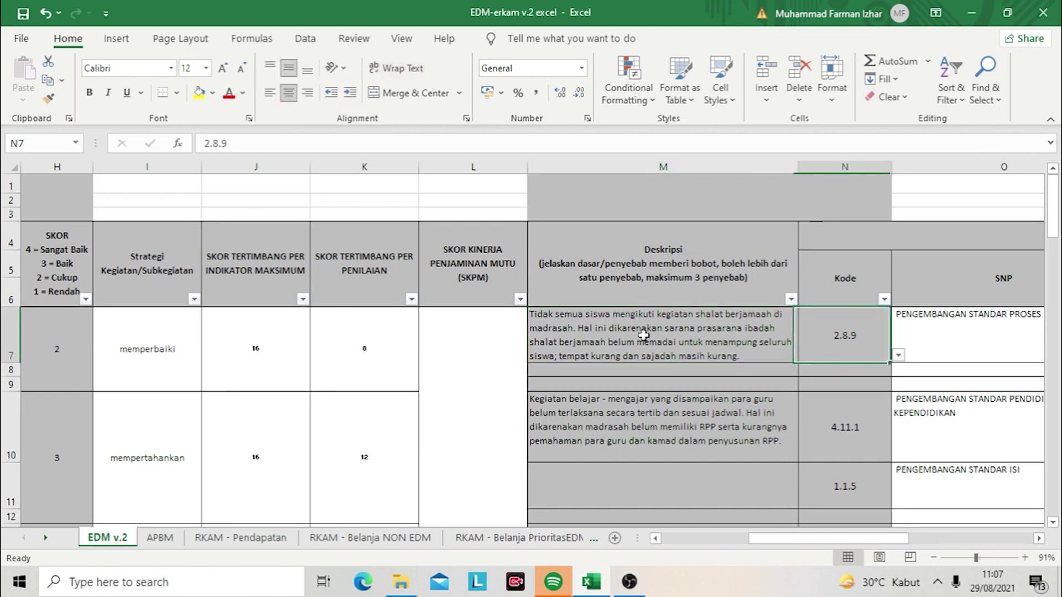
key("Right")
key("Right")
key("Right")
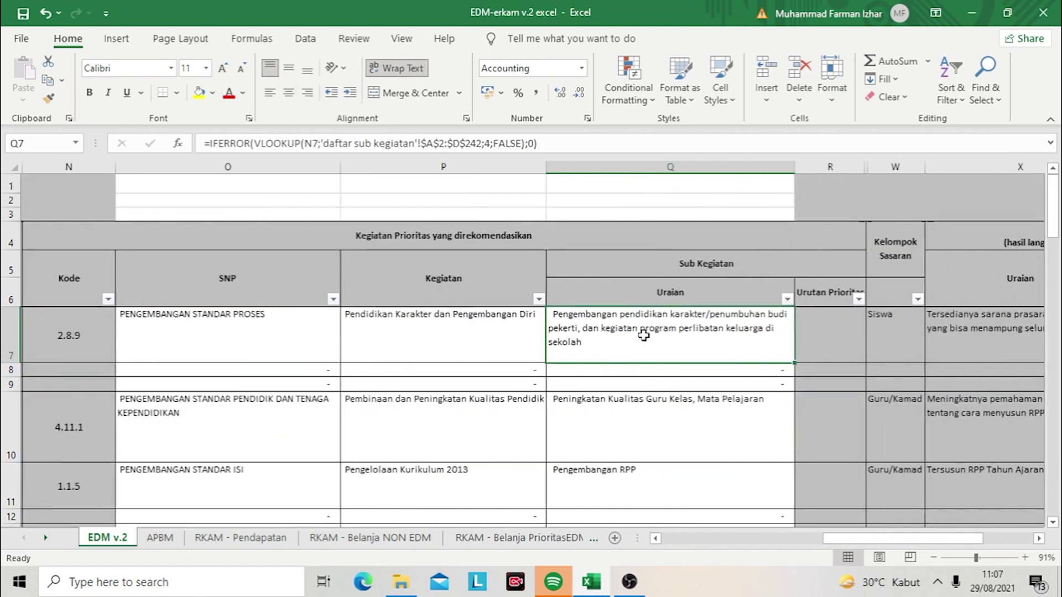
key("Right")
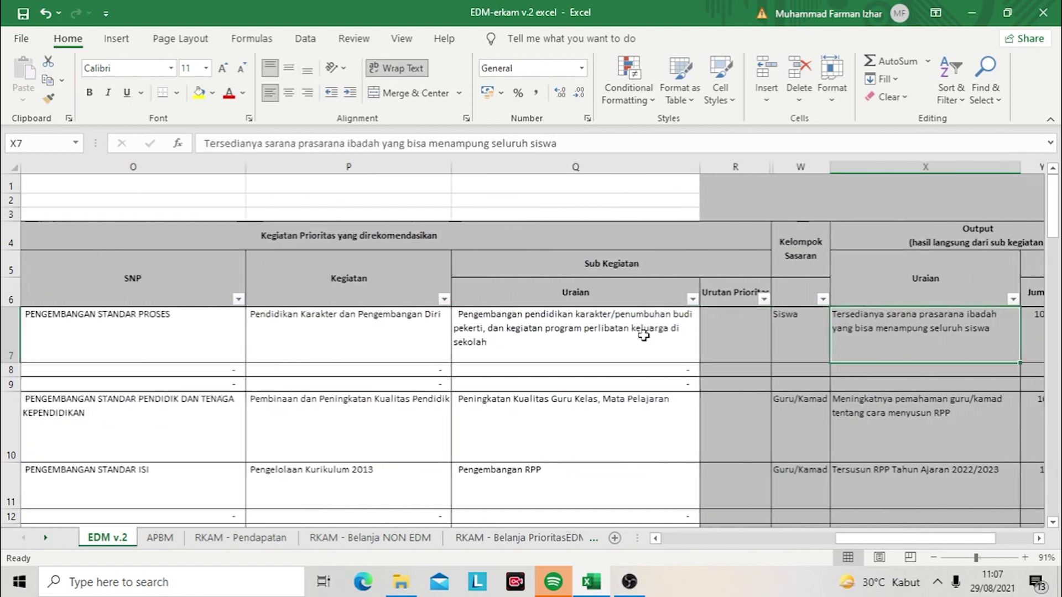
key("Left")
key("Left")
key("Left")
key("Left")
key("Left")
key("Left")
key("Left")
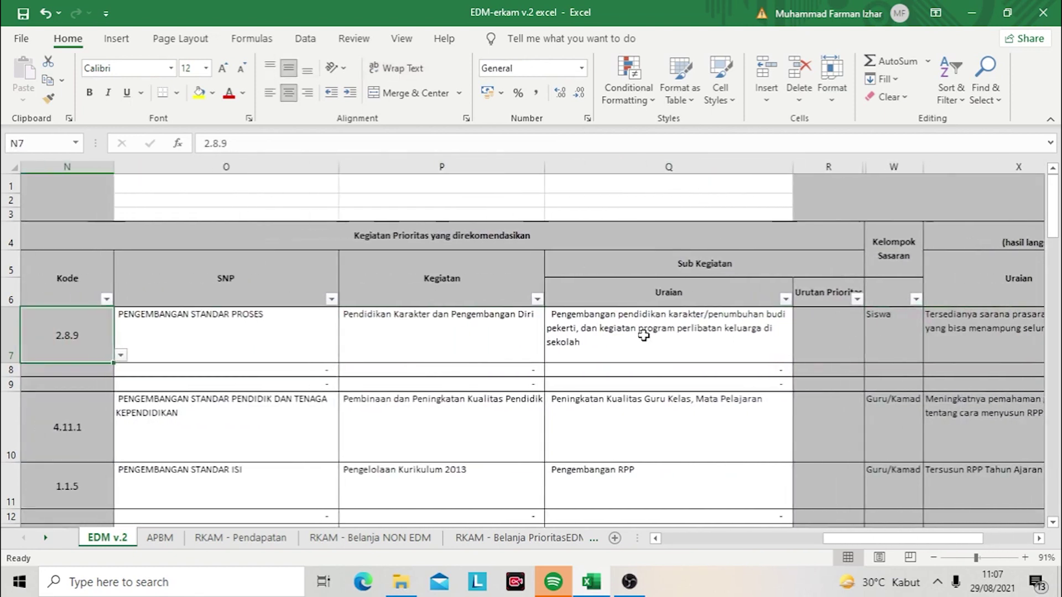
Step: Review the recommended priority activities heading and the Deskripsi heading, ending on the first indicator's description in M7
key("Right")
key("Right")
key("Up")
key("Up")
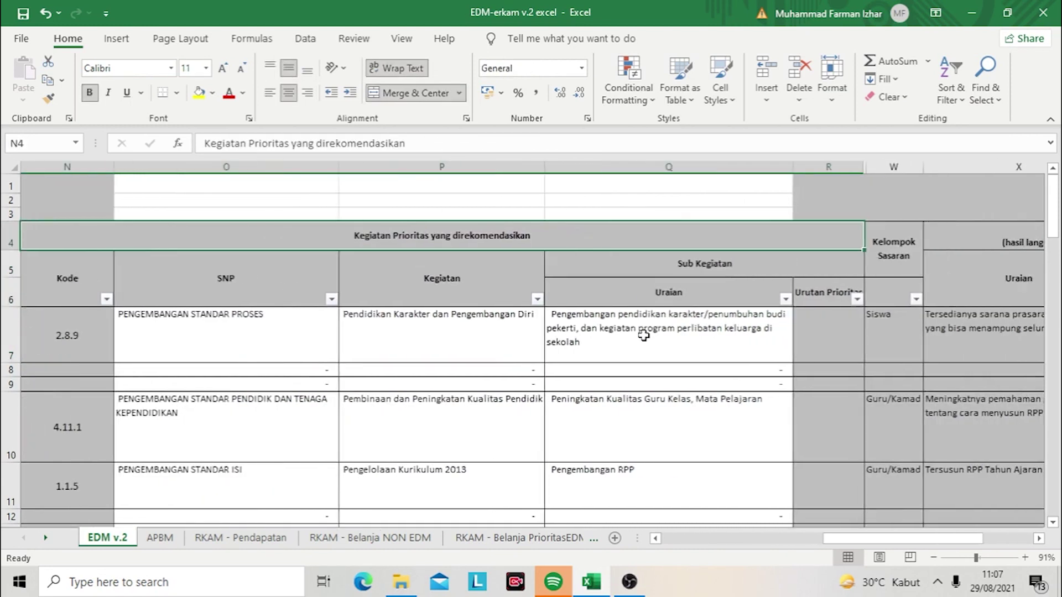
key("Left")
key("Left")
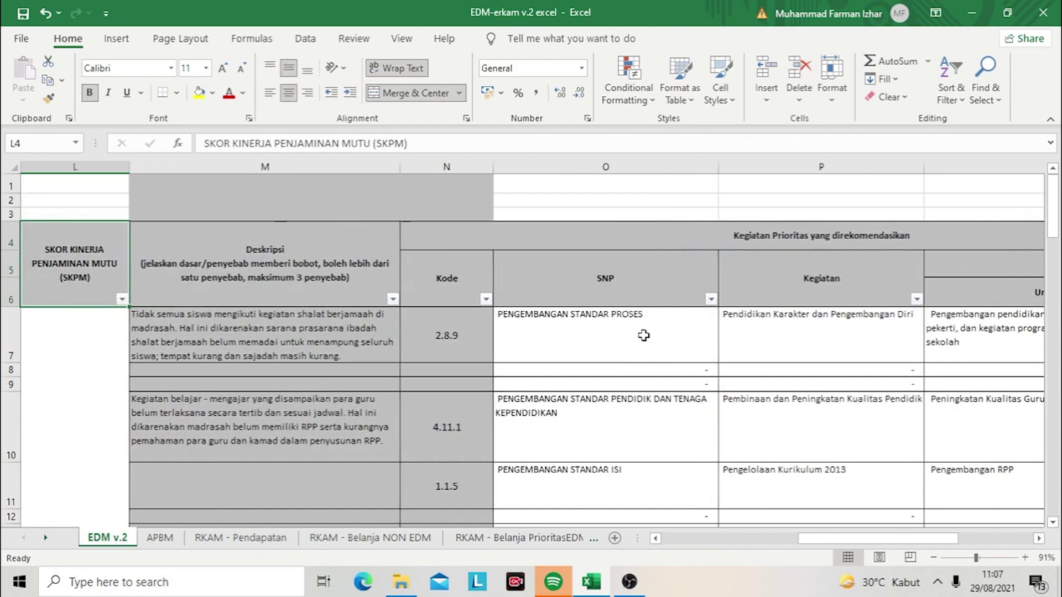
key("Down")
key("Up")
key("Right")
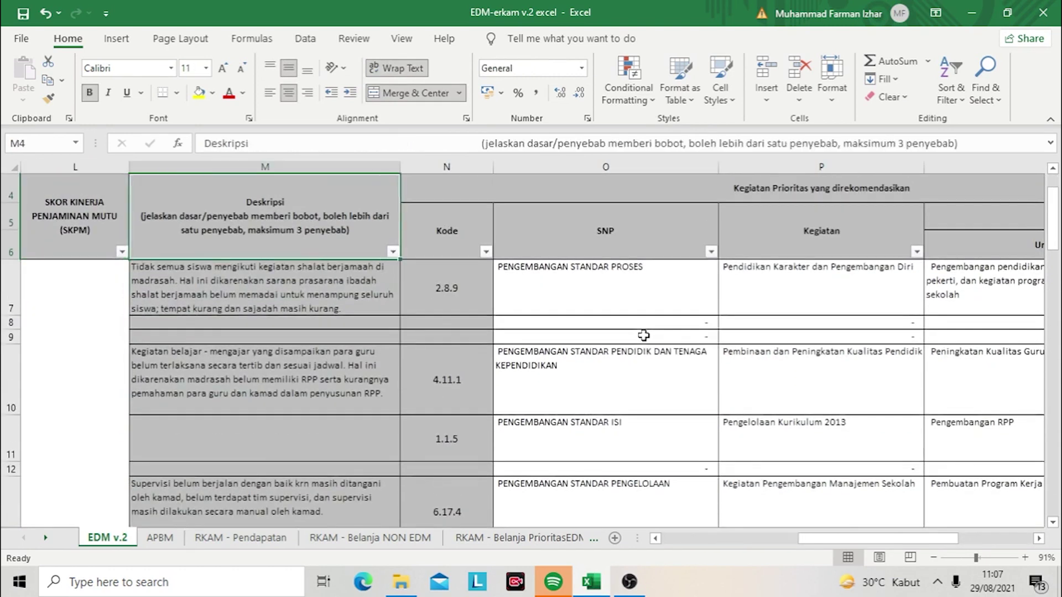
key("Down")
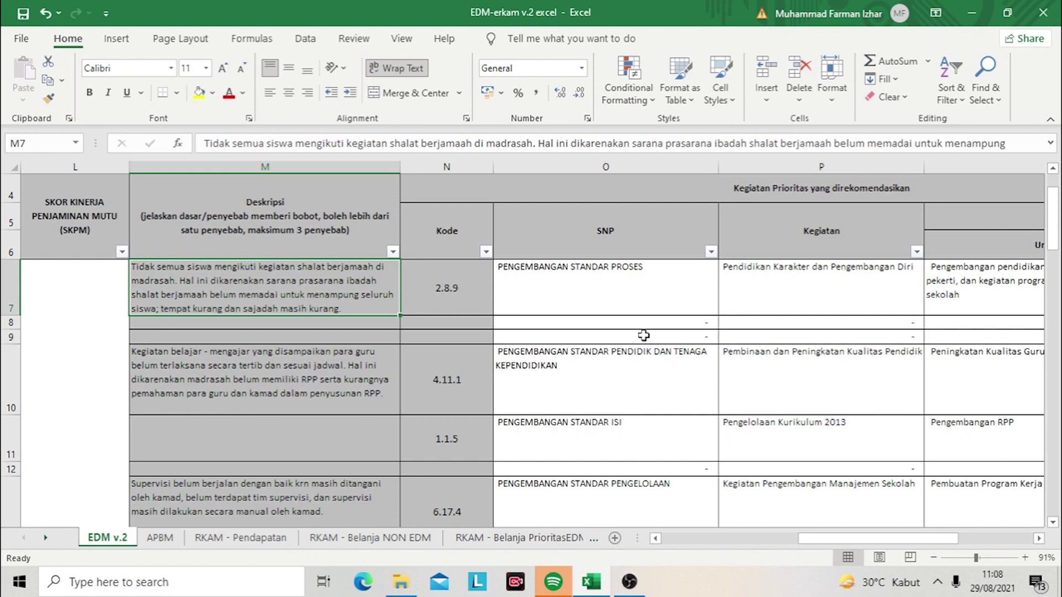
Step: Check the first indicator's assessed weighted score in K7 and the strategy and score column headings
key("Left")
key("Left")
key("Left")
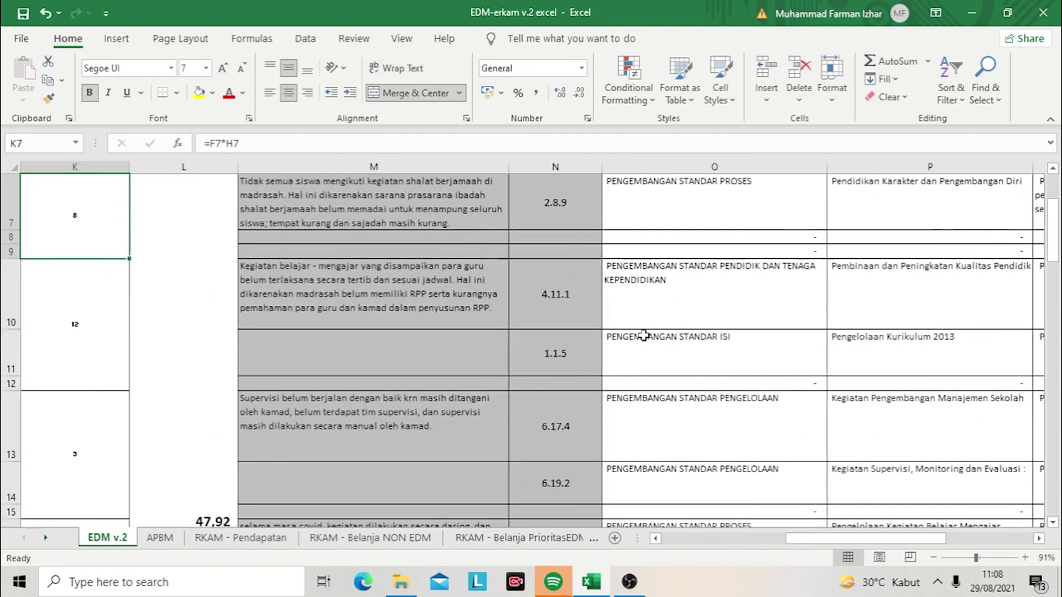
key("Left")
key("Up")
key("Up")
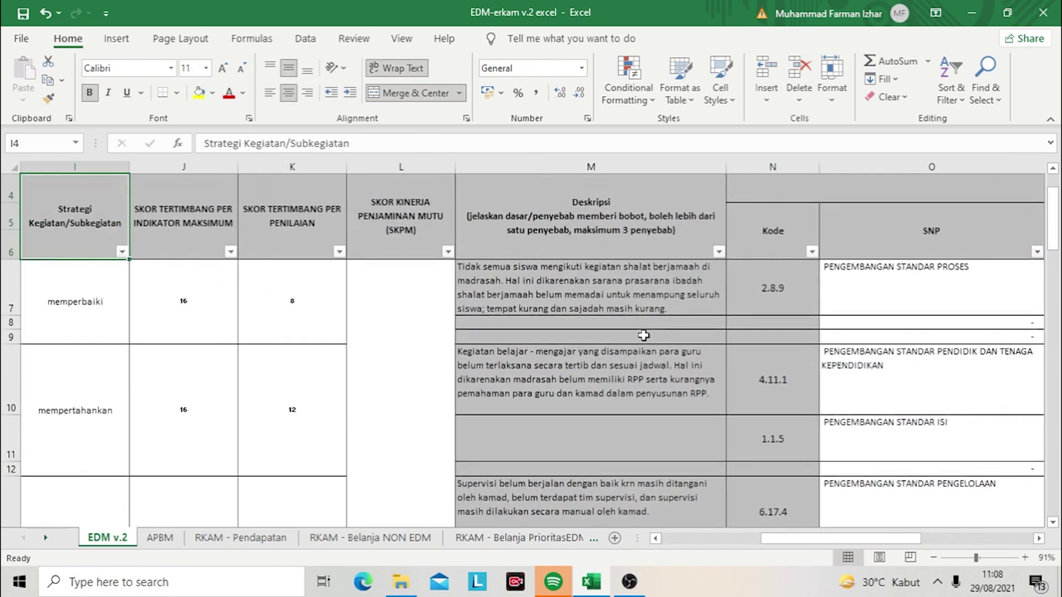
key("Left")
key("Up")
key("Up")
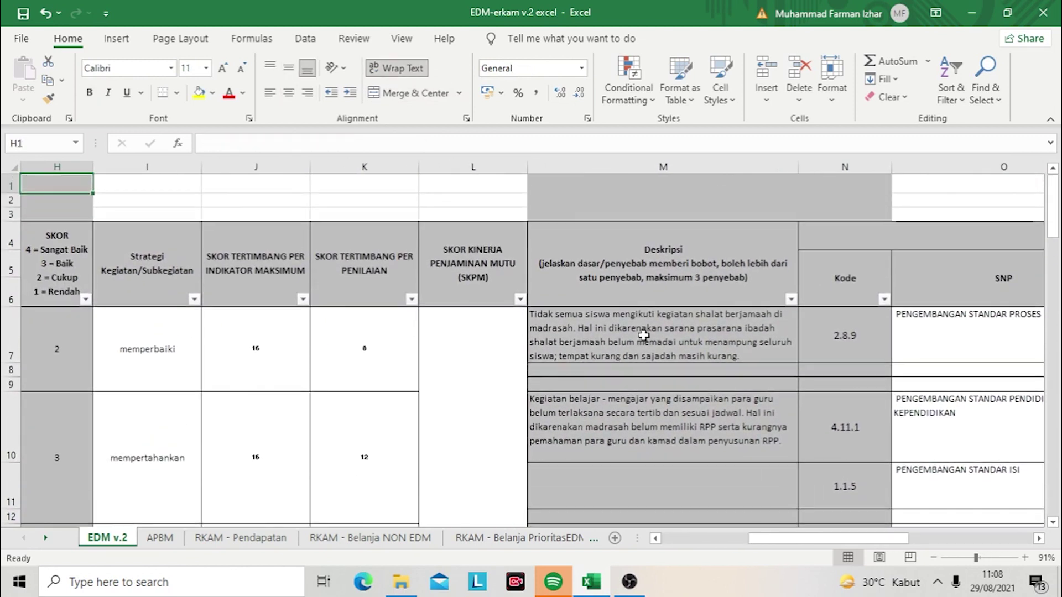
Step: Examine the three description rows available for the first indicator in M7 to M9
key("Down")
key("Down")
key("Right")
key("Right")
key("Right")
key("Right")
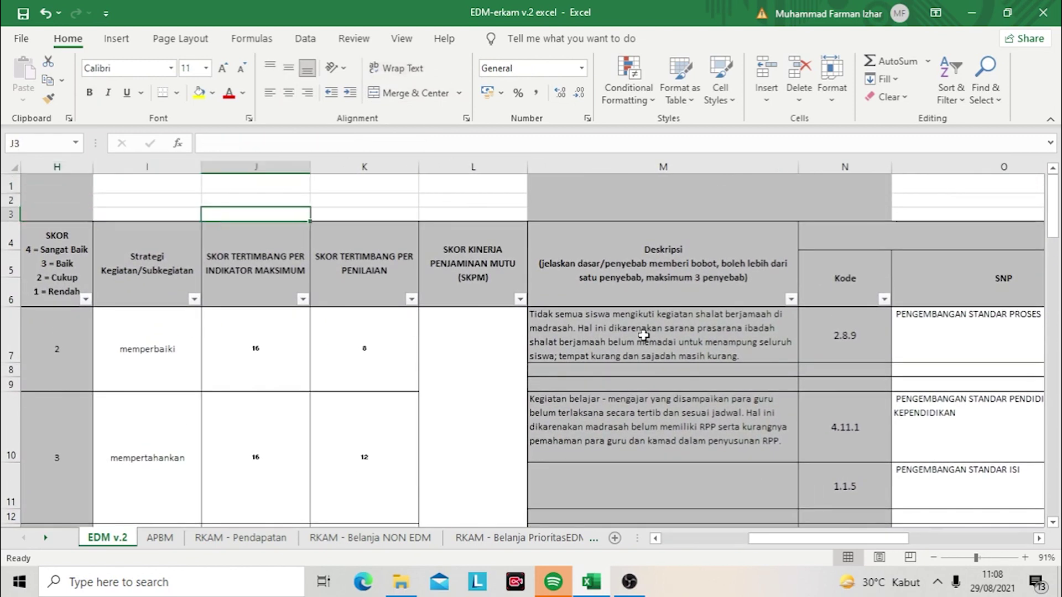
key("Down")
key("Right")
key("Down")
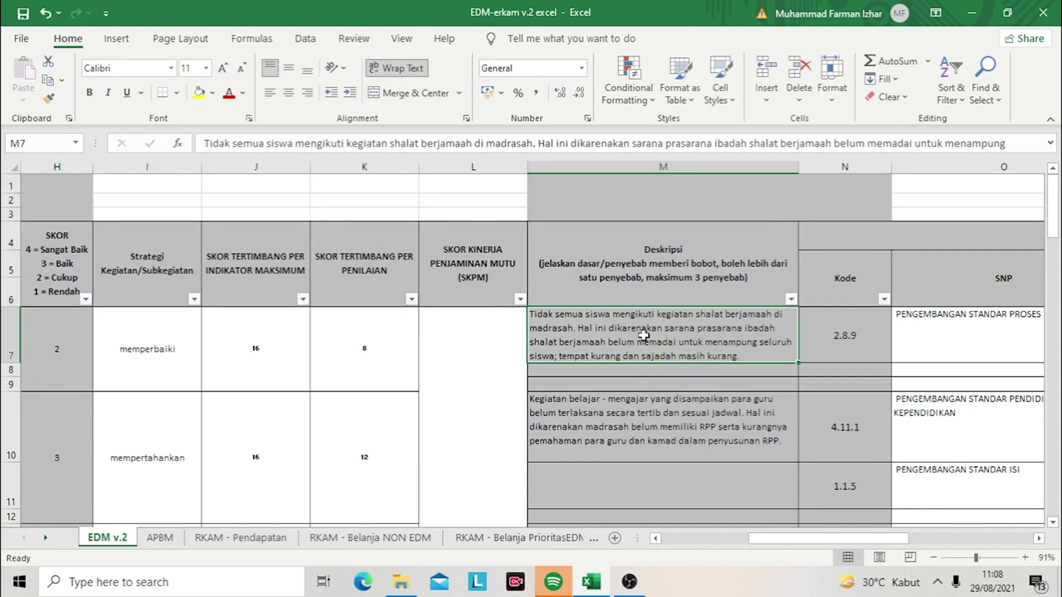
key("Down")
key("Down")
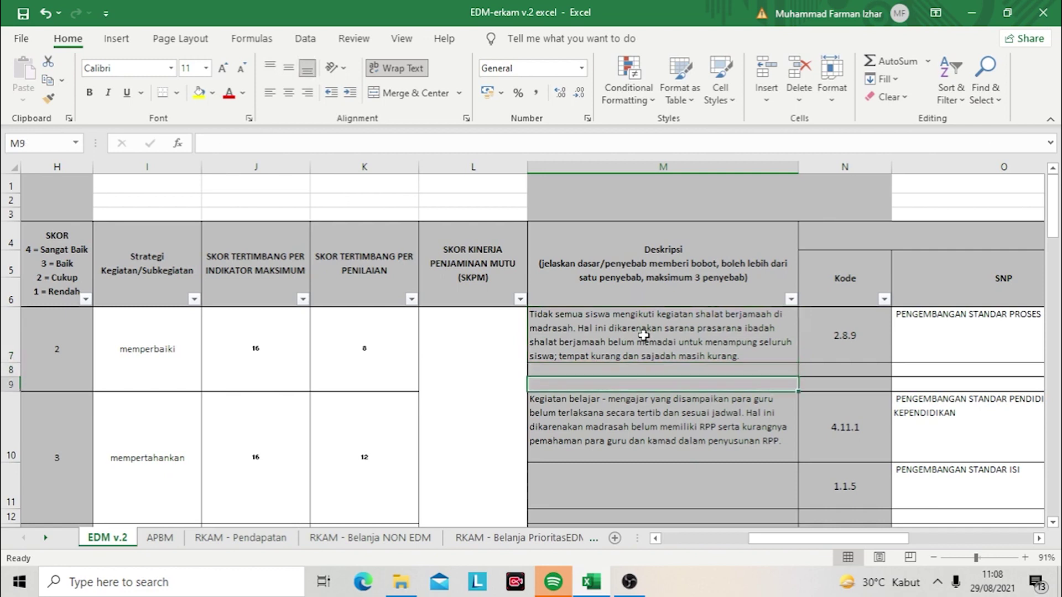
key("Up")
key("Up")
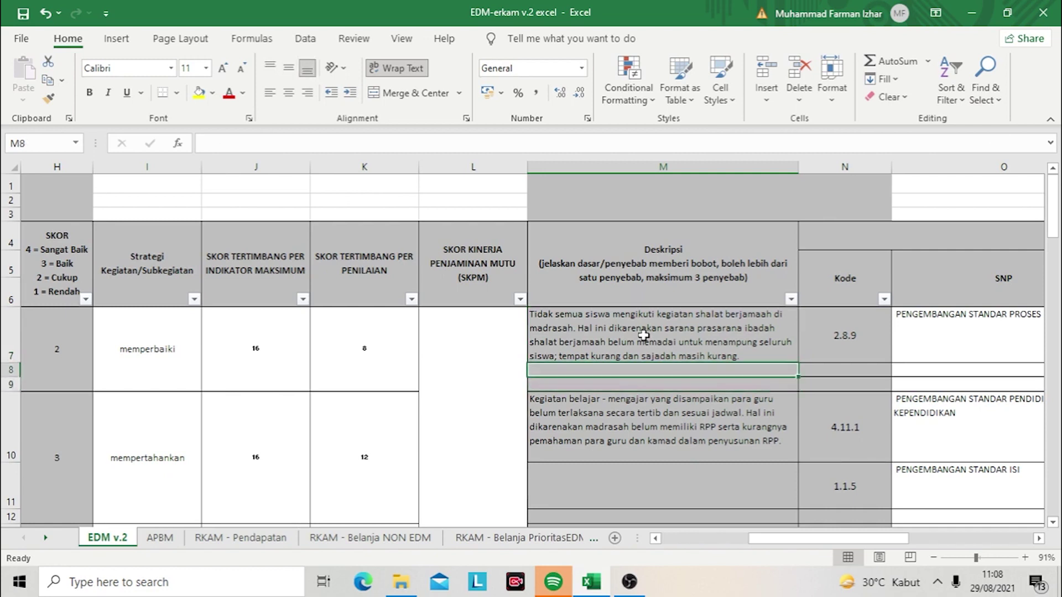
Step: Inspect the SNP and activity lookup formulas in O7 and P7 beneath the recommended priority activities heading
key("Right")
key("Right")
key("Right")
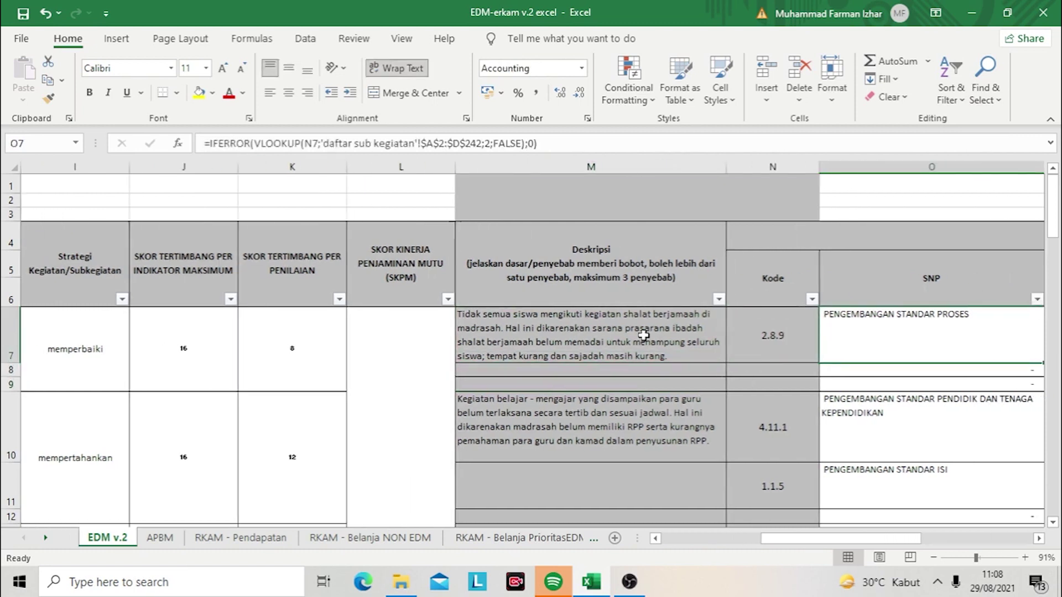
key("Up")
key("Up")
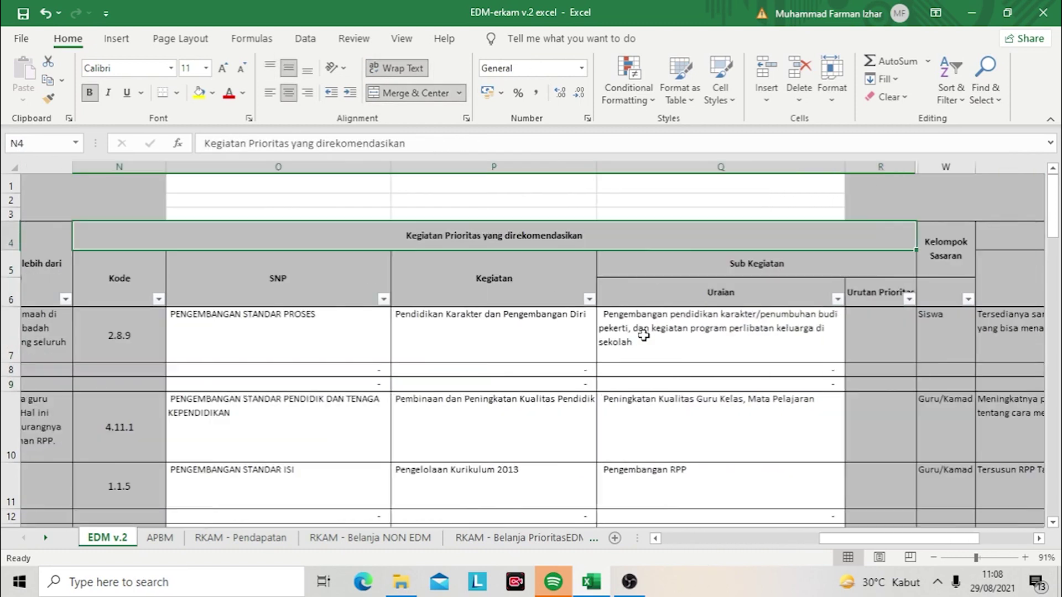
key("Down")
key("Down")
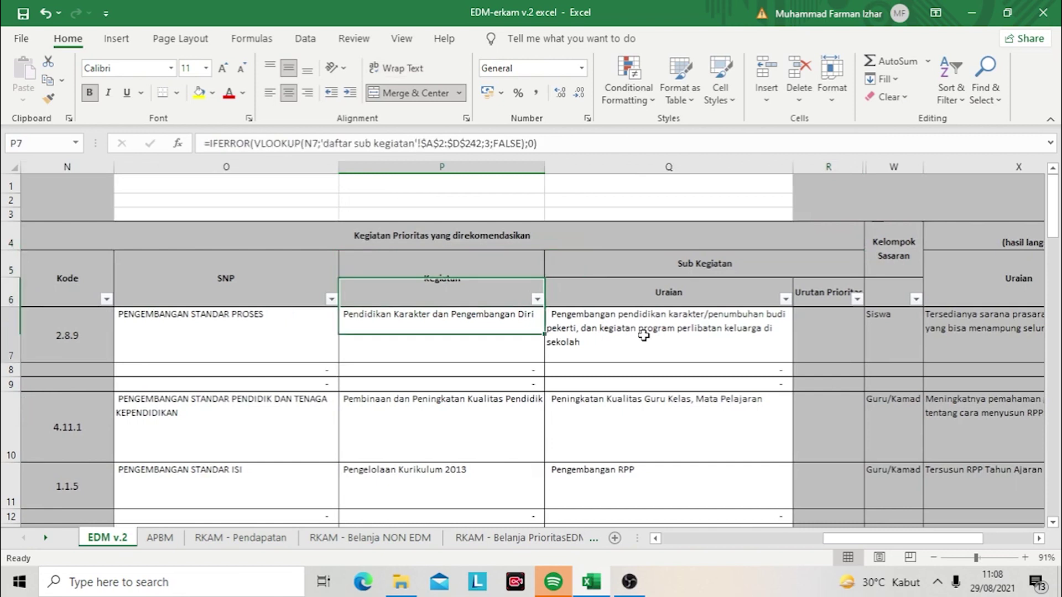
Step: Compare the description of the problem in M7 with the recommended activity in P7
key("Left")
key("Left")
key("Left")
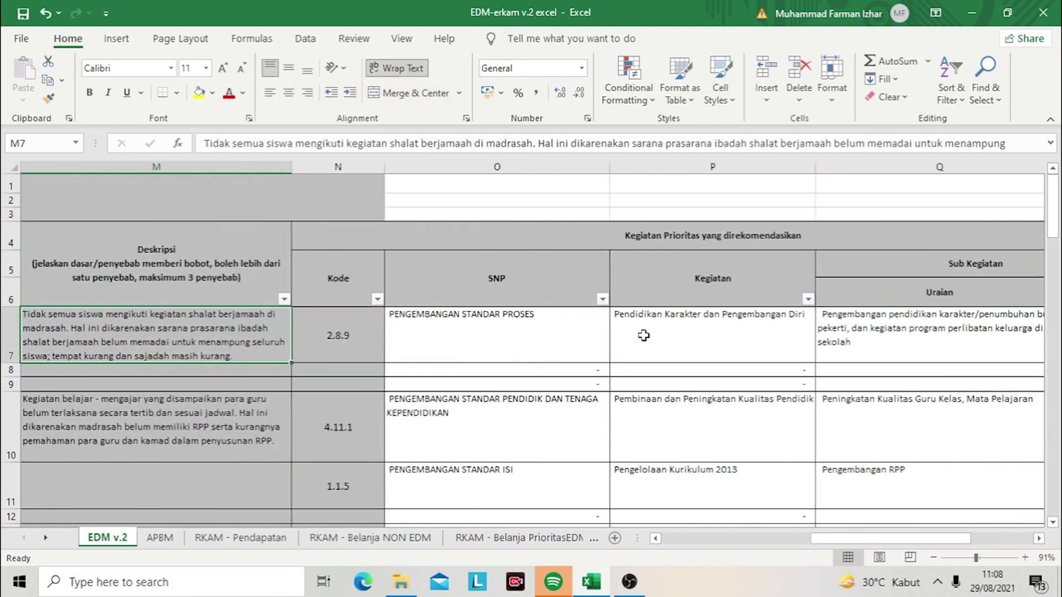
key("Right")
key("Right")
key("Right")
key("Right")
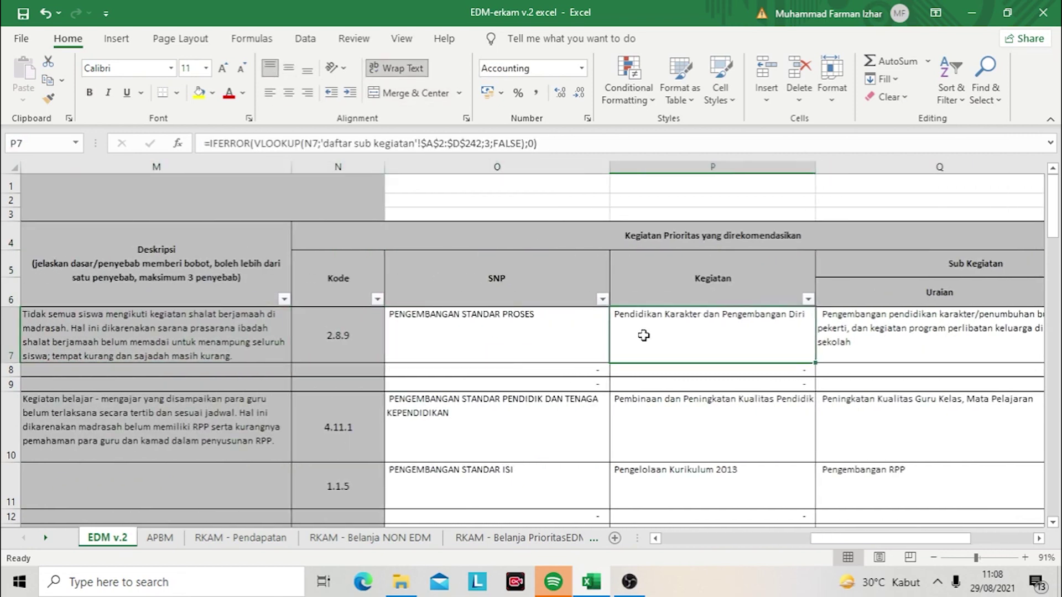
key("Left")
key("Left")
key("Left")
key("Left")
key("Left")
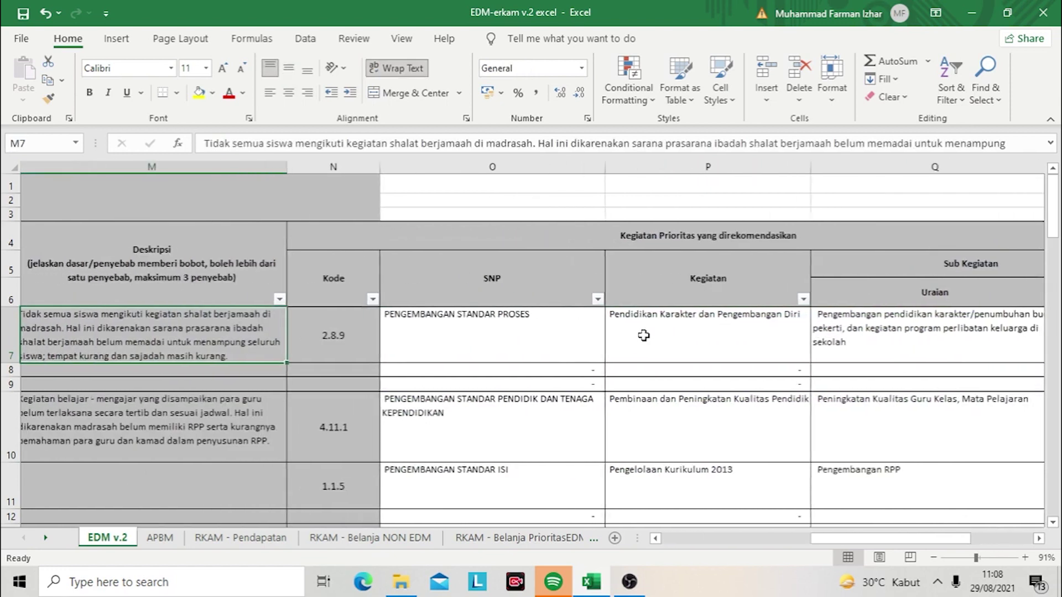
Step: Review the SKPM column heading in L4 and the neighbouring Deskripsi column
key("Up")
key("Up")
key("Up")
key("Up")
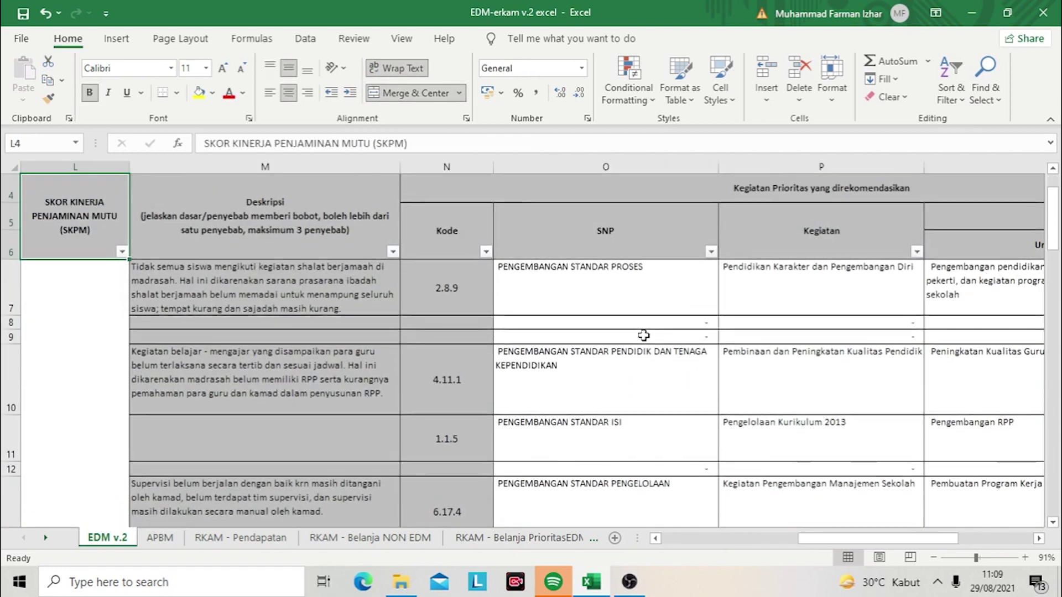
key("Down")
key("Down")
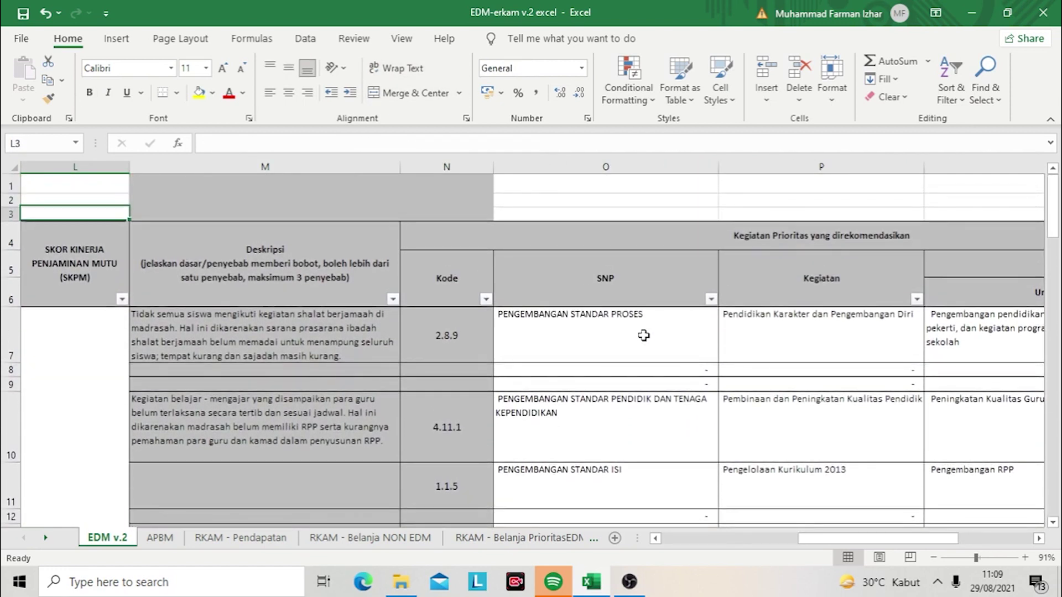
key("Down")
key("Right")
key("Down")
Step: Inspect the first indicator's strategy formula in I7 and assessed weighted score formula in K7
key("Left")
key("Left")
key("Left")
key("Left")
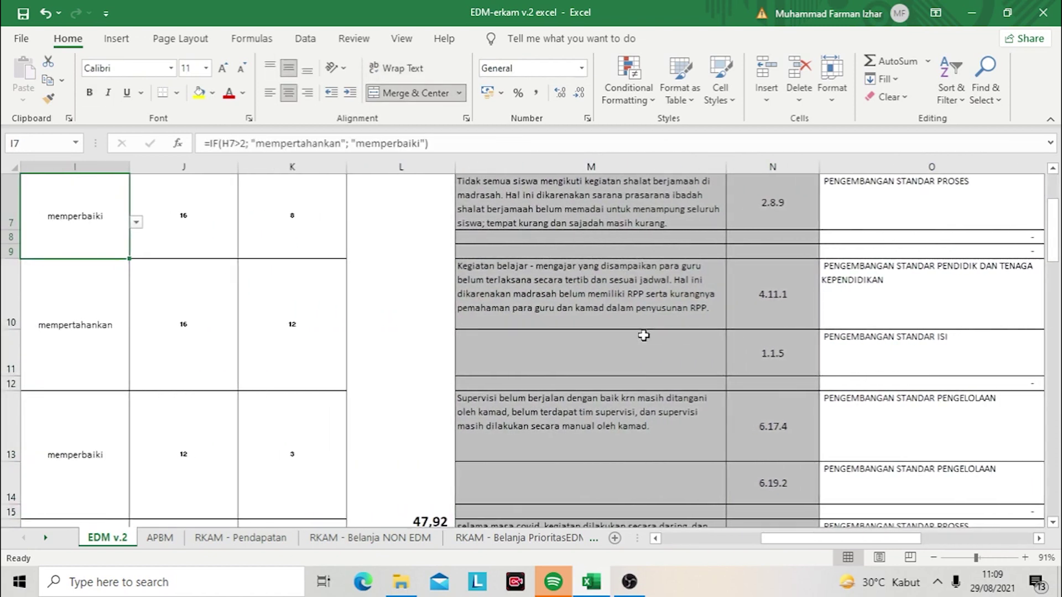
key("Up")
key("Down")
key("Right")
key("Right")
key("Right")
key("Right")
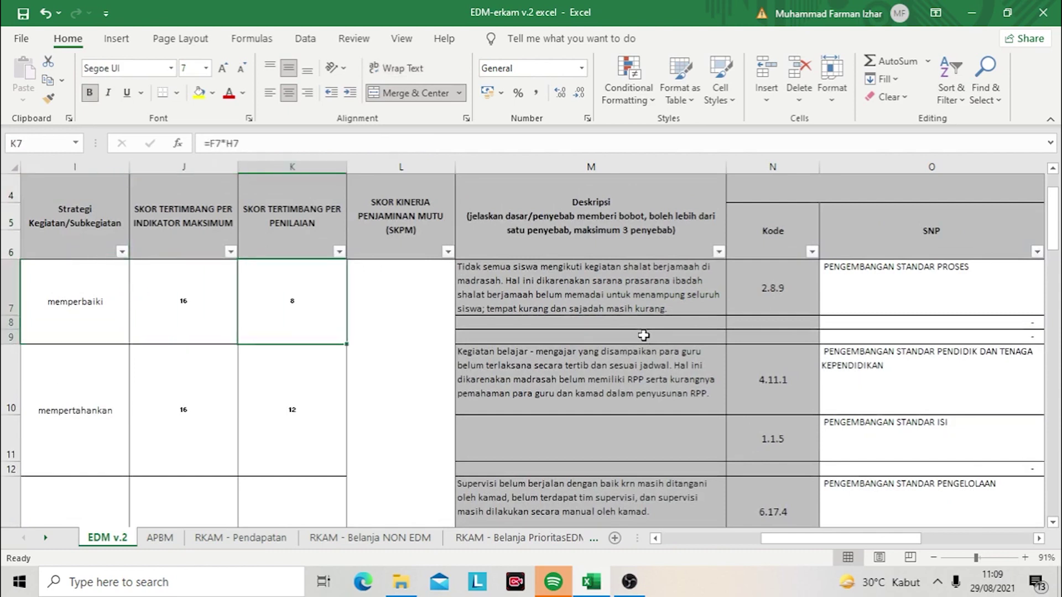
Step: Read the Deskripsi column's instructions on stating up to three causes together with the first indicator's entry in M7
key("Up")
key("Up")
key("Up")
key("Up")
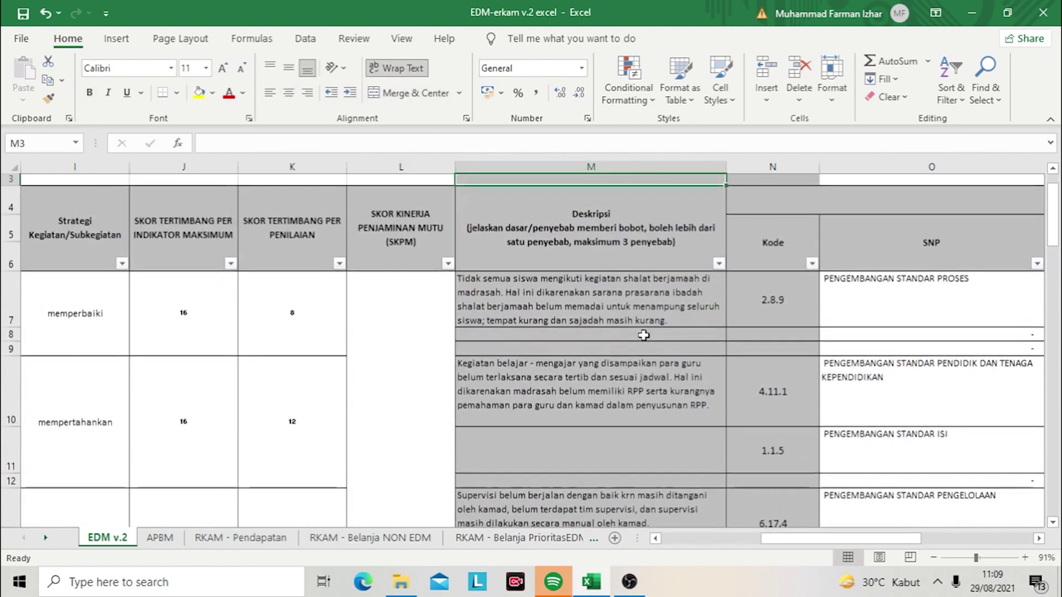
key("Down")
key("Down")
key("Down")
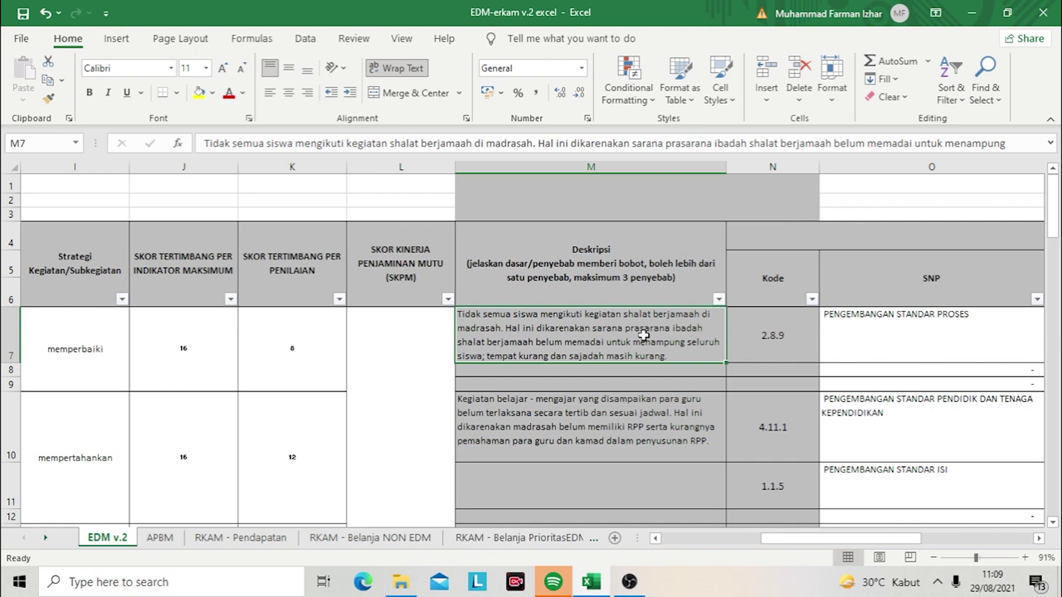
Step: Examine how the code in N7 feeds the first indicator's SNP, activity and sub-activity in O7 to Q7
key("Right")
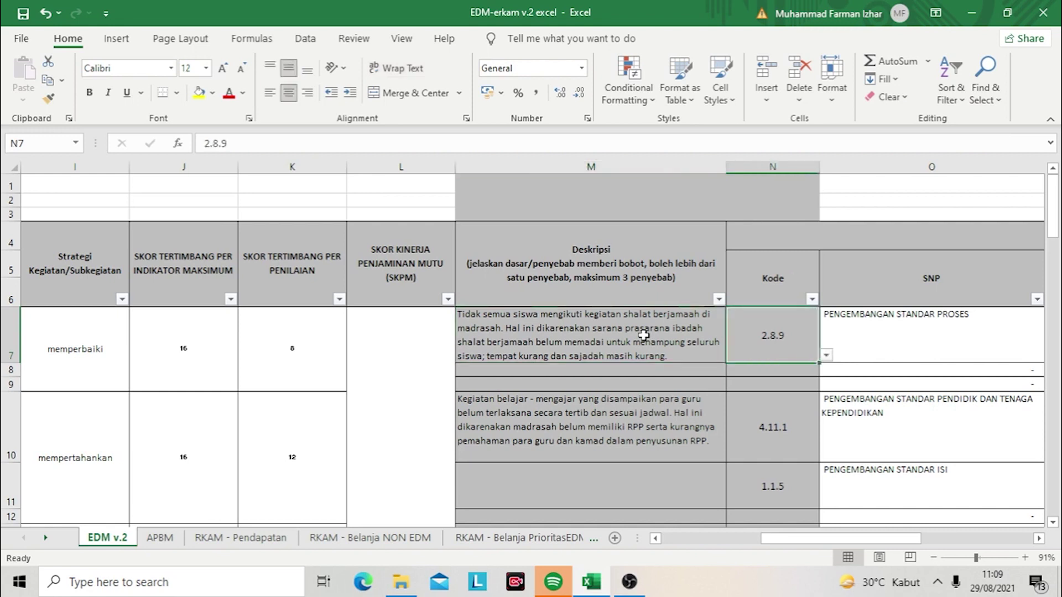
key("Right")
key("Right")
key("Right")
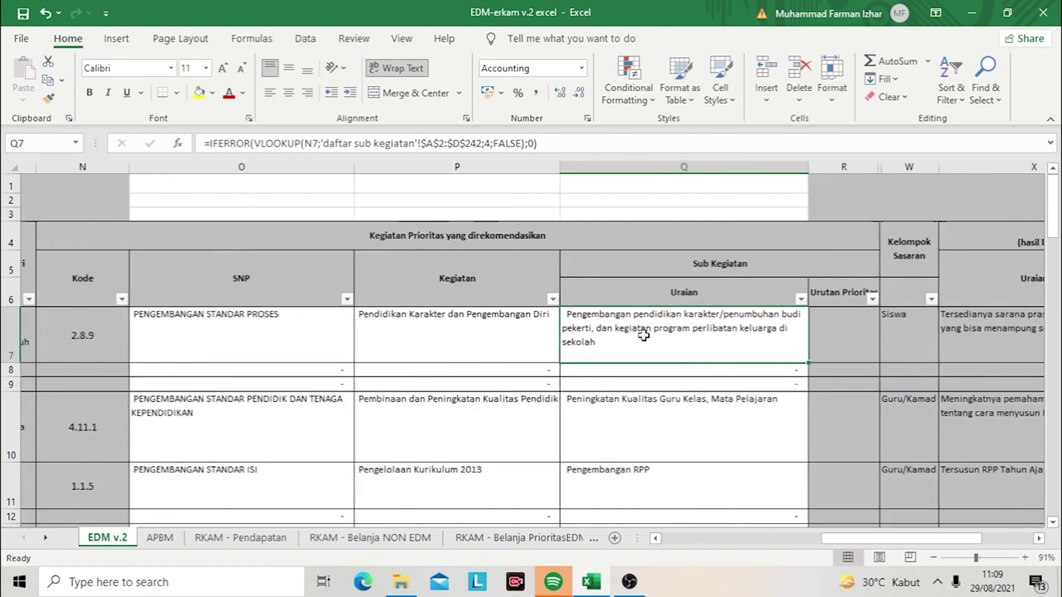
key("Left")
key("Left")
key("Left")
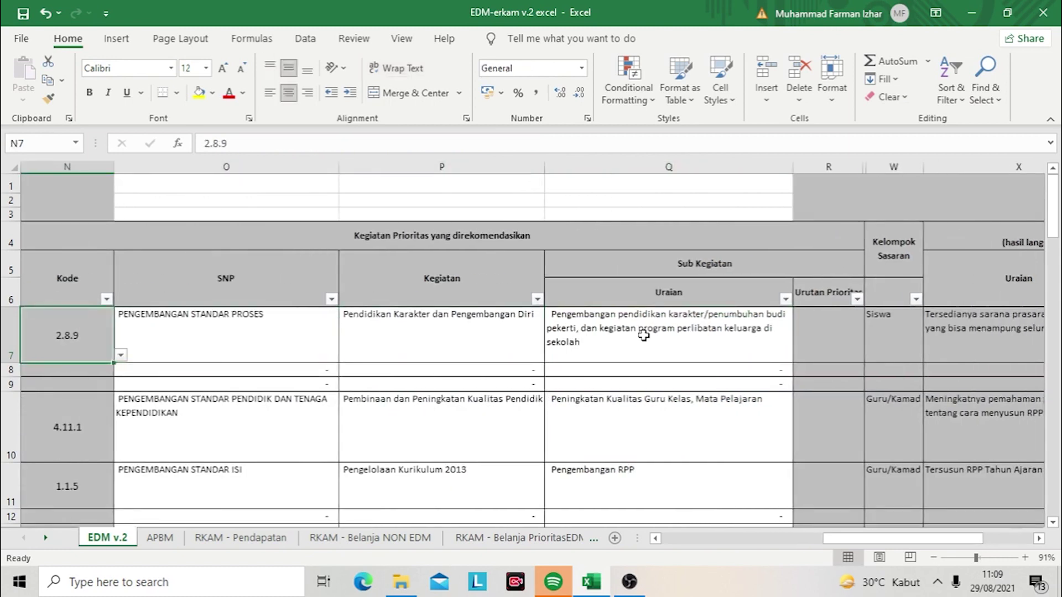
scroll(643, 335, "left", 3)
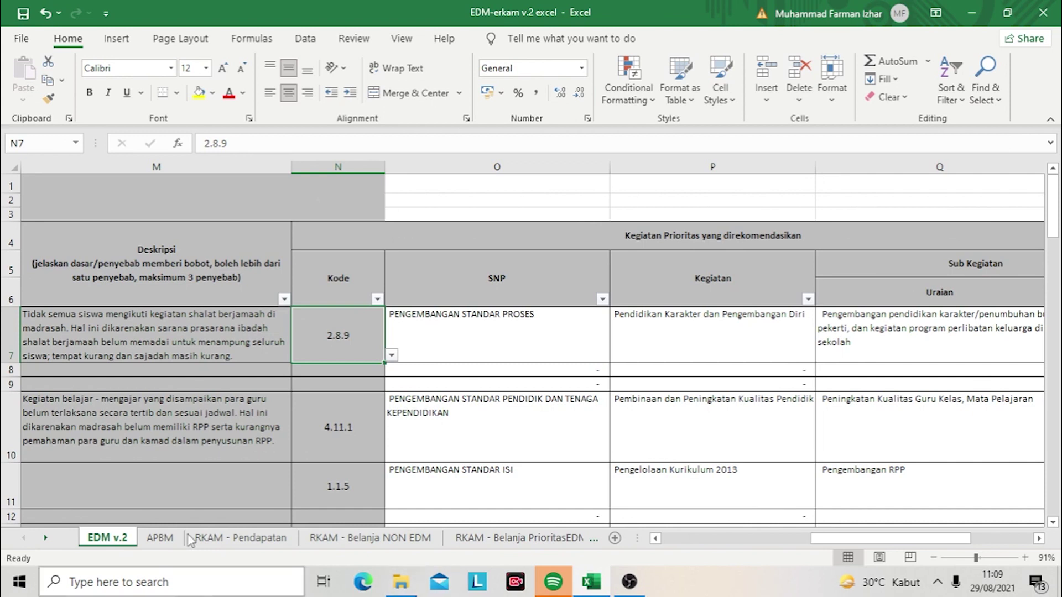
Step: Open the daftar sub kegiatan sheet that holds the coded sub-activities
left_click(47, 540)
left_click(46, 541)
left_click(47, 540)
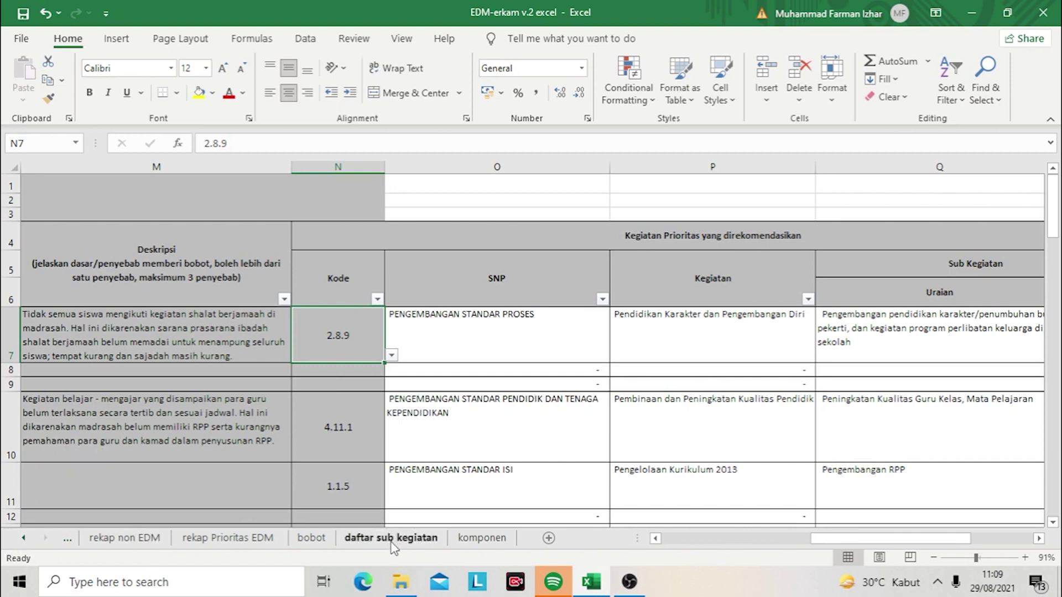
left_click(392, 539)
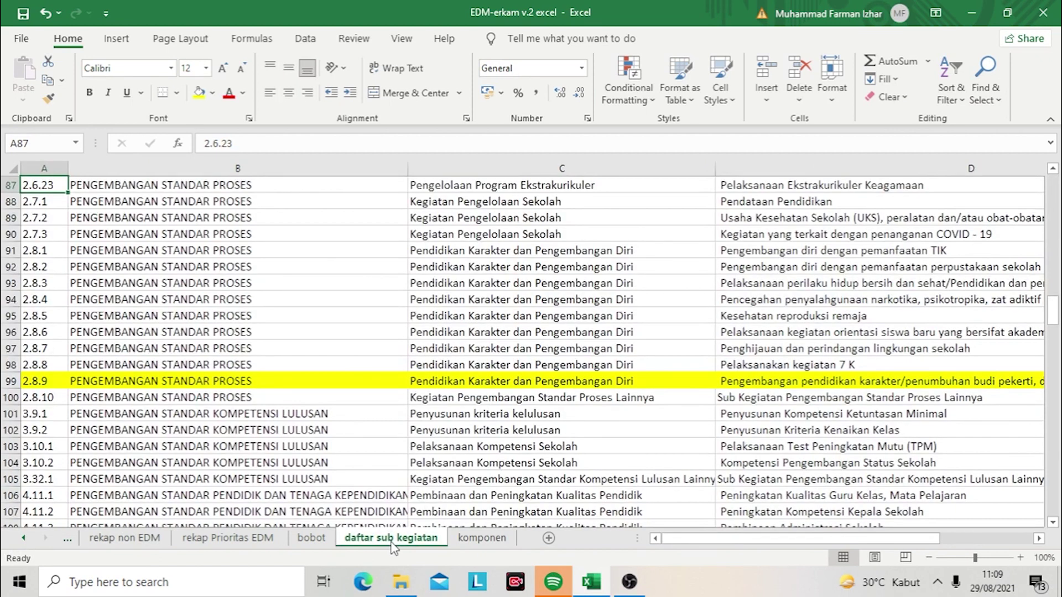
Step: Look through the activity and sub-activity columns of the coded list from row 87 back up to the headings in row 1
key("Right")
key("Right")
key("Right")
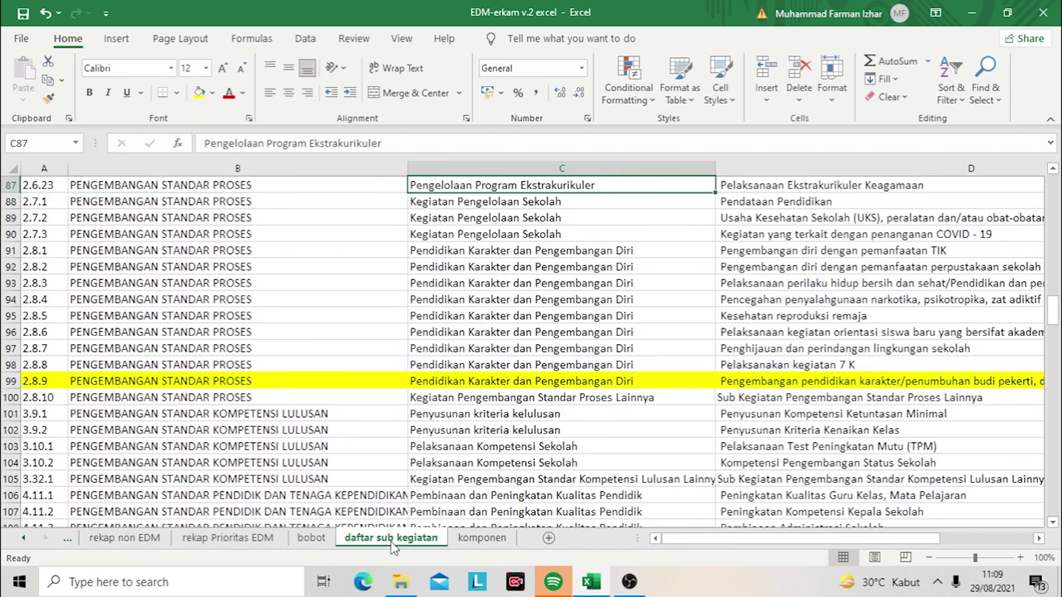
key("Up")
key("Up")
key("Up")
key("Up")
key("Up")
key("Up")
key("Up")
key("Up")
key("Up")
key("Up")
key("Up")
key("Up")
key("Up")
key("Up")
key("Up")
key("Up")
key("Up")
key("Up")
key("Up")
key("Up")
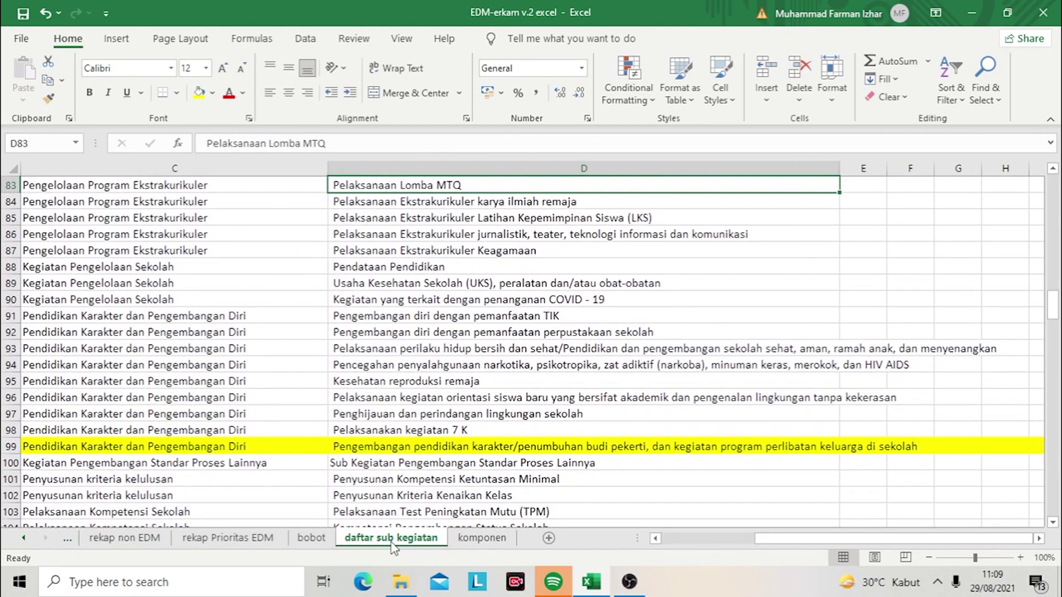
key("Up")
key("Up")
key("Up")
key("Up")
key("Up")
key("Up")
key("Up")
key("Up")
key("Up")
key("Up")
key("Up")
key("Up")
key("Up")
key("Up")
key("Up")
key("Up")
key("Up")
key("Up")
key("Up")
key("Up")
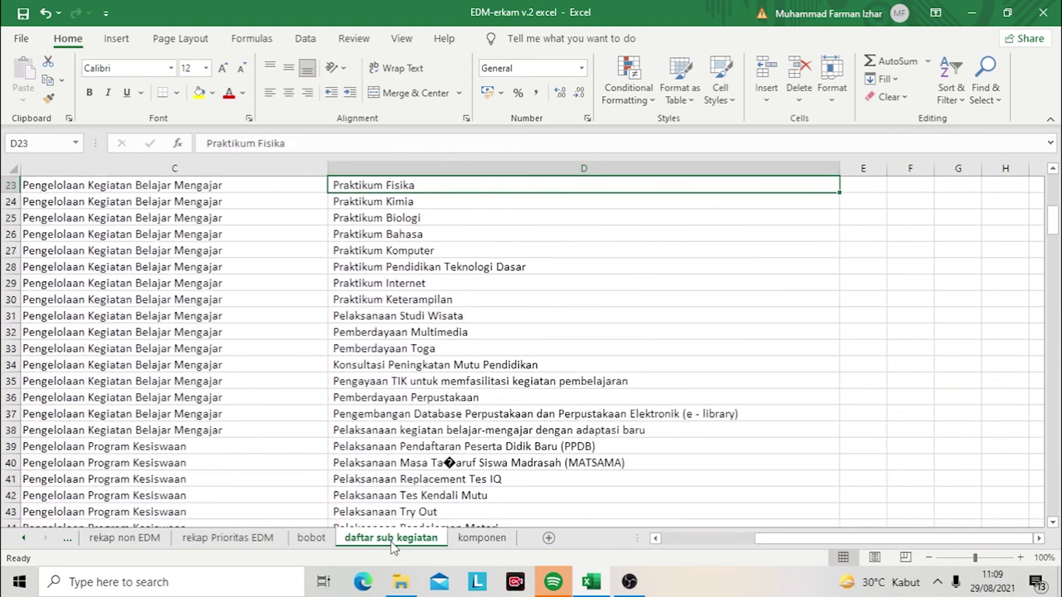
key("Left")
key("Left")
key("Left")
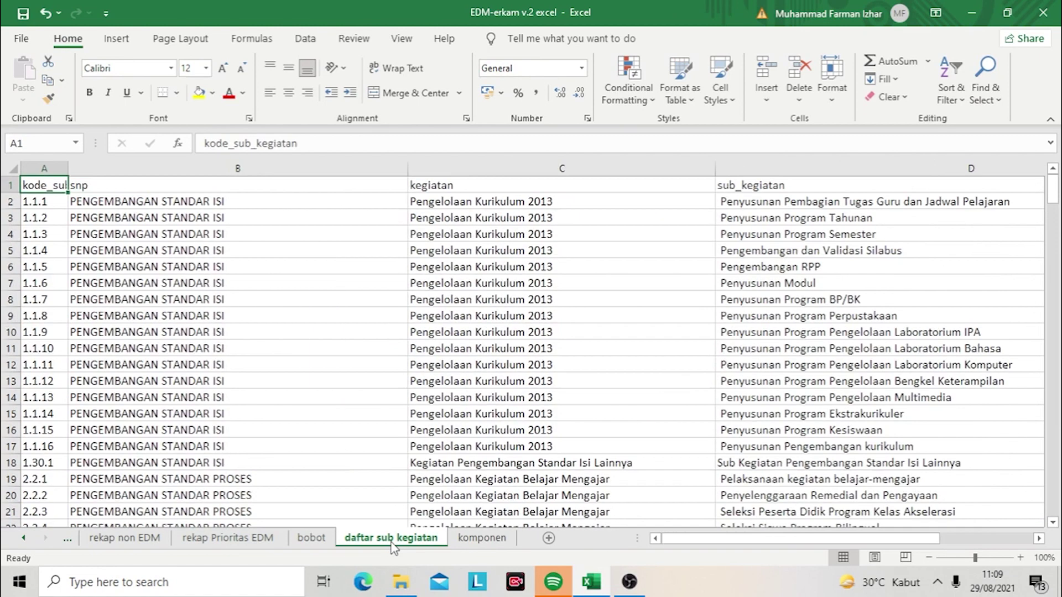
Step: Freeze panes at B2 so the heading row and the code column stay in view
key("Down")
key("Right")
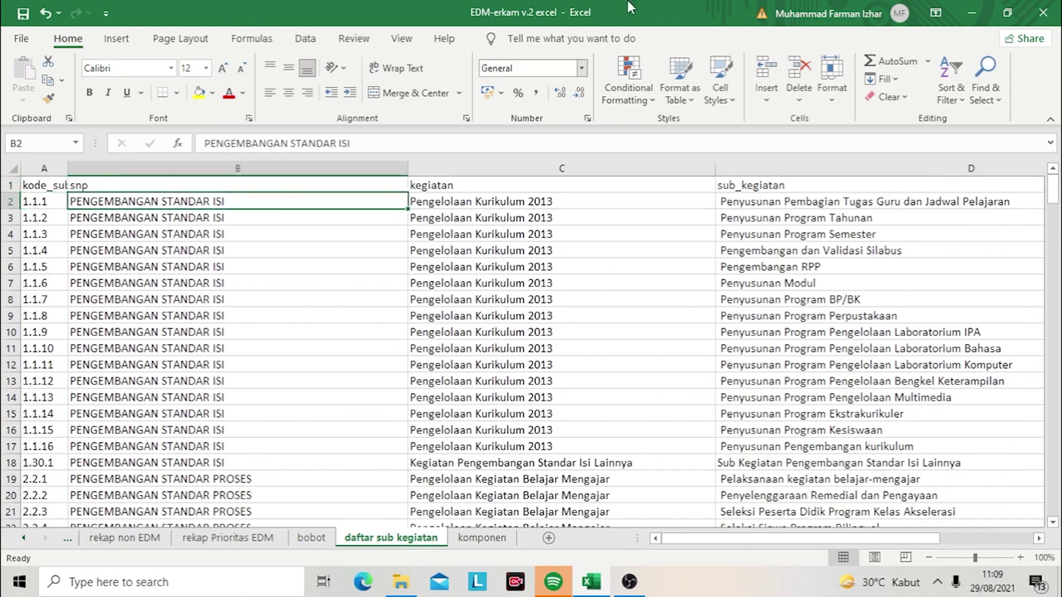
left_click(404, 42)
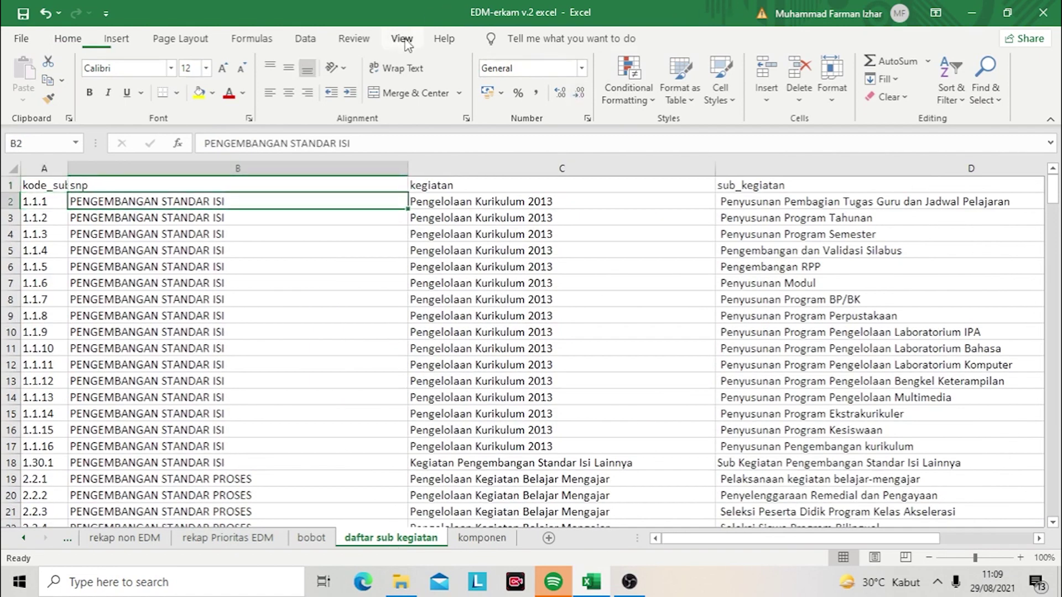
left_click(525, 89)
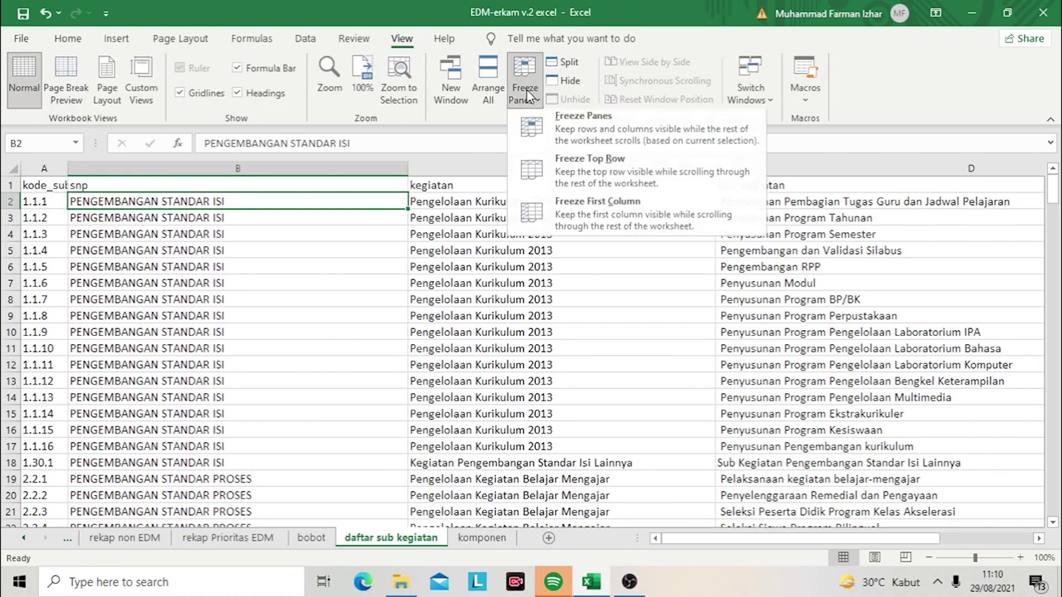
left_click(590, 137)
Step: Read down the sub_kegiatan column from the first codes to the highlighted sub-activity with code 2.8.9 in D99
key("Down")
key("Down")
key("Down")
key("Down")
key("Down")
key("Down")
key("Down")
key("Down")
key("Down")
key("Down")
key("Down")
key("Down")
key("Down")
key("Right")
key("Right")
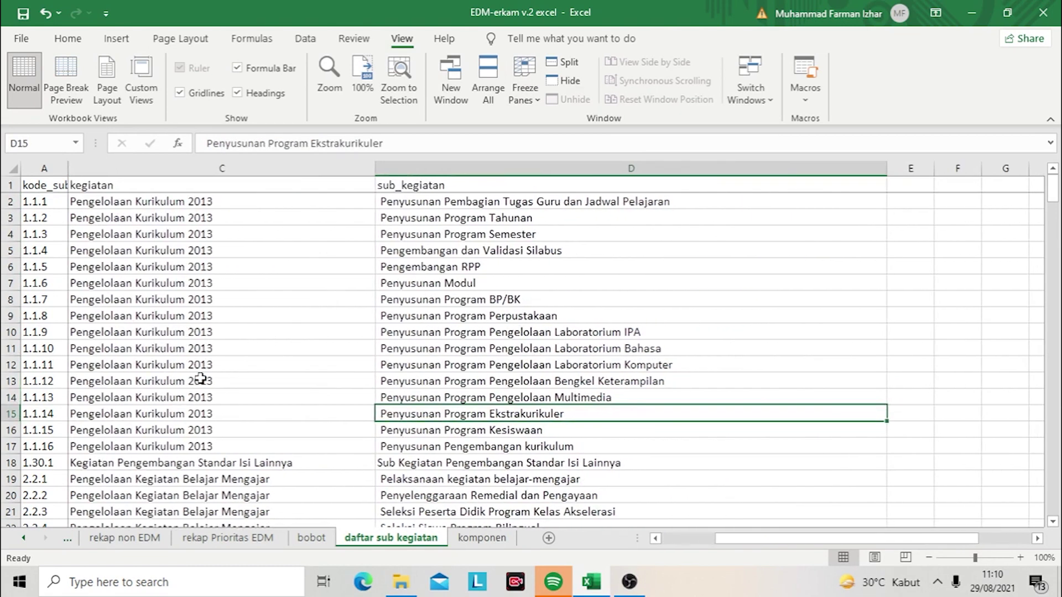
key("Down")
key("Down")
key("Down")
key("Down")
key("Down")
key("Down")
key("Down")
key("Down")
key("Down")
key("Down")
key("Down")
key("Down")
key("Down")
key("Down")
key("Down")
key("Down")
key("Down")
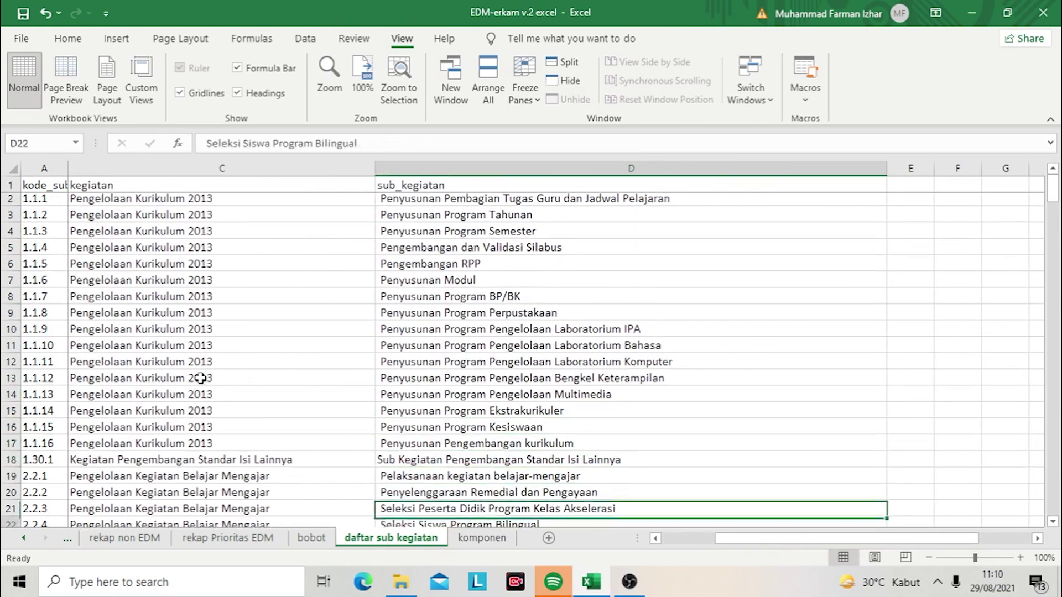
key("Down")
key("Down")
key("Down")
key("Down")
key("Down")
key("Down")
key("Down")
key("Down")
key("Down")
key("Down")
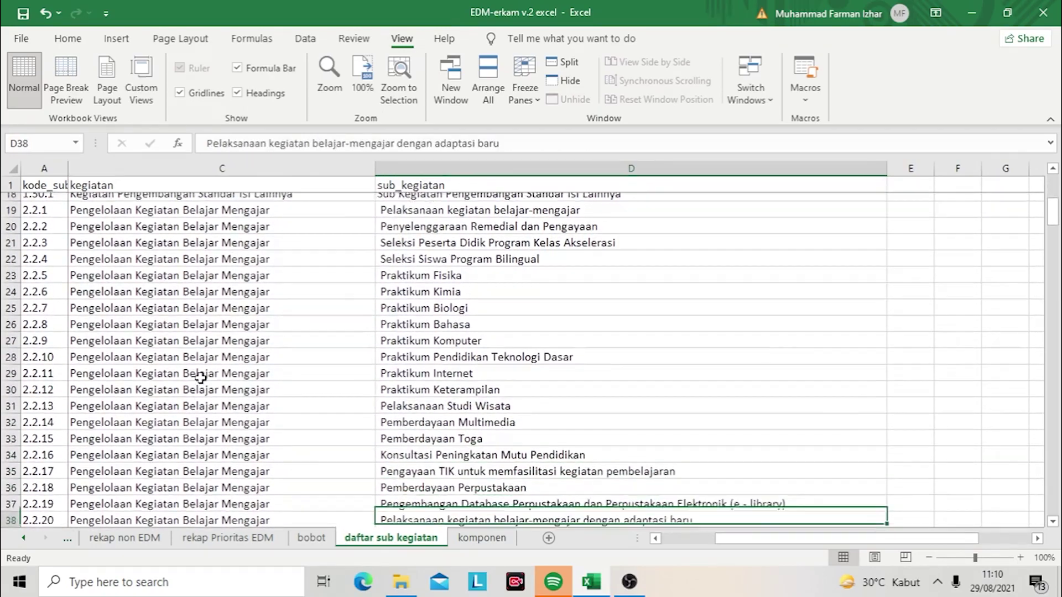
key("Down")
key("Down")
key("Down")
key("Down")
key("Down")
key("Down")
key("Down")
key("Down")
key("Down")
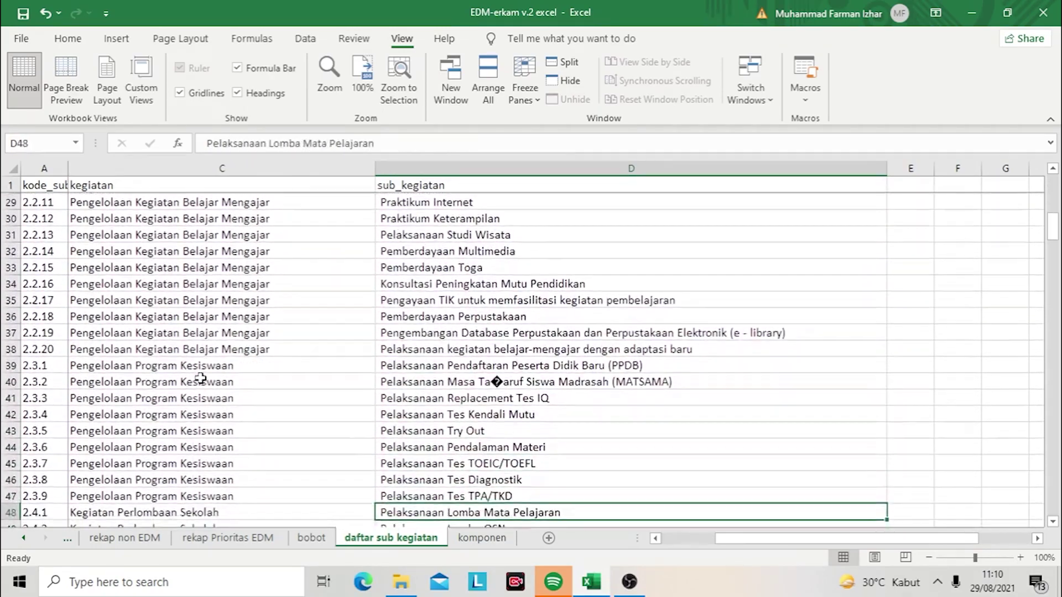
key("Down")
key("Down")
key("Down")
key("Down")
key("Down")
key("Down")
key("Down")
key("Down")
key("Down")
key("Down")
key("Down")
key("Down")
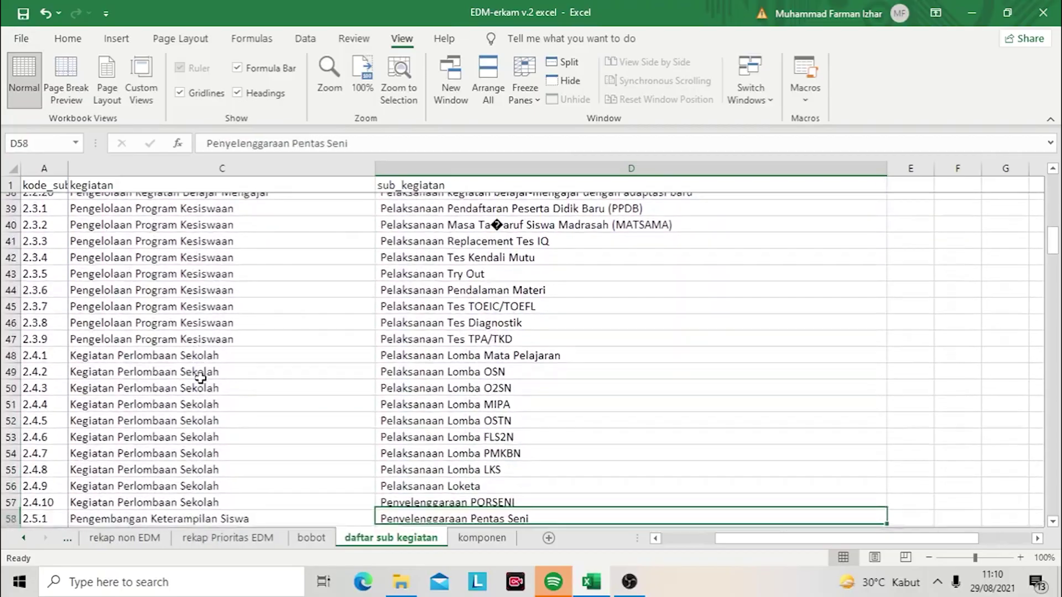
key("Down")
key("Down")
key("Down")
key("Down")
key("Down")
key("Down")
key("Down")
key("Down")
key("Down")
key("Down")
key("Down")
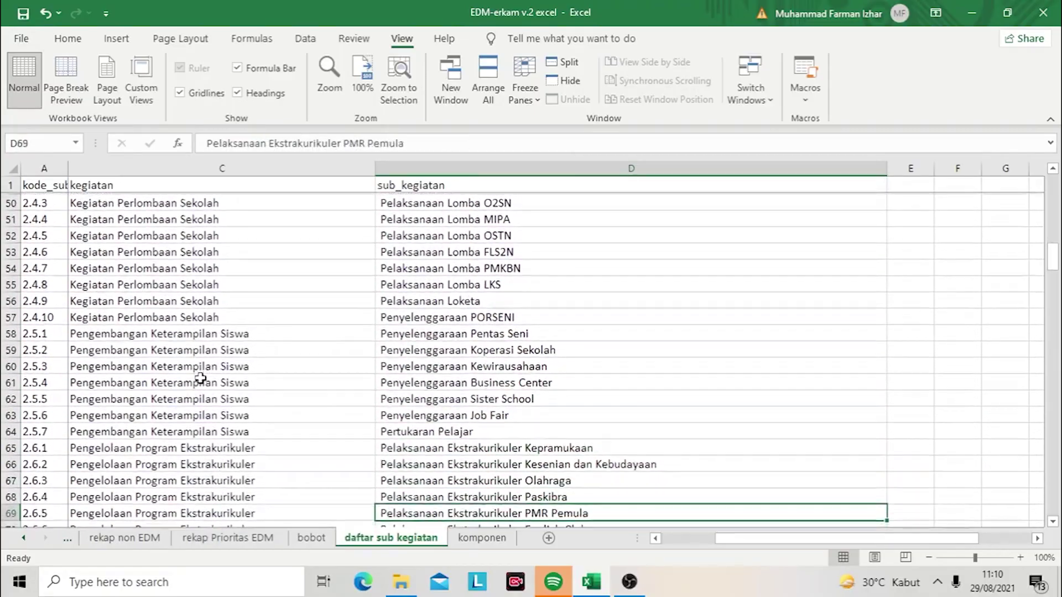
key("Down")
key("Down")
key("Down")
key("Down")
key("Down")
key("Down")
key("Down")
key("Down")
key("Down")
key("Down")
key("Down")
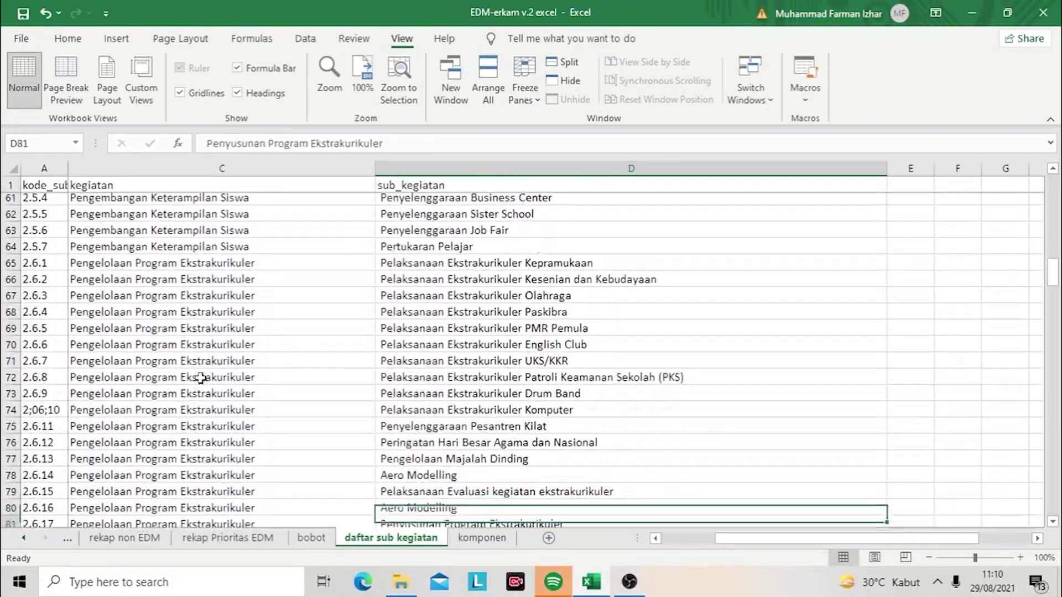
key("Down")
key("Down")
key("Down")
key("Down")
key("Down")
key("Down")
key("Down")
key("Down")
key("Down")
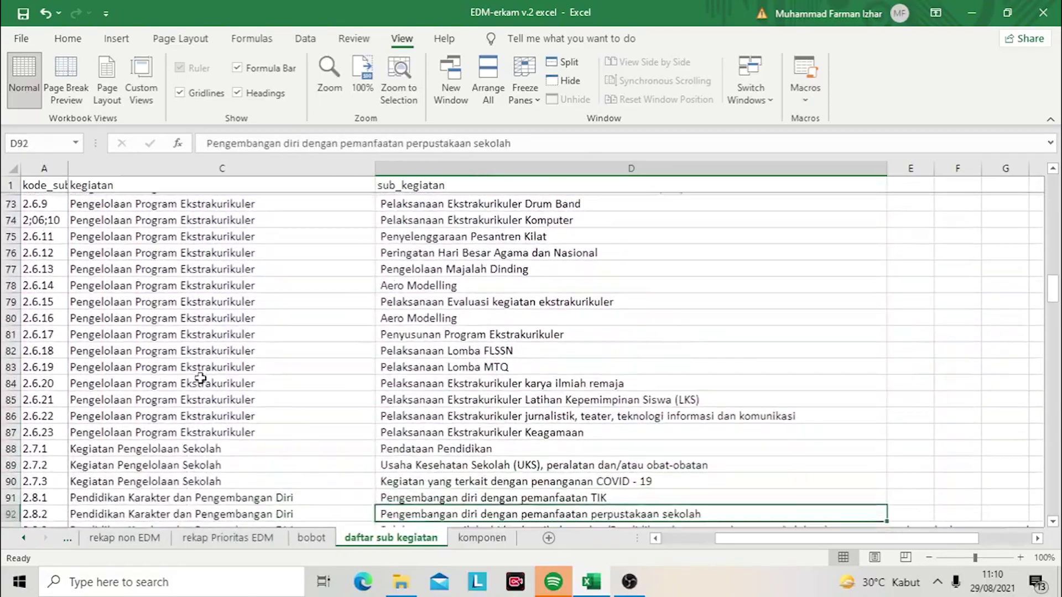
key("Down")
key("Down")
key("Down")
key("Down")
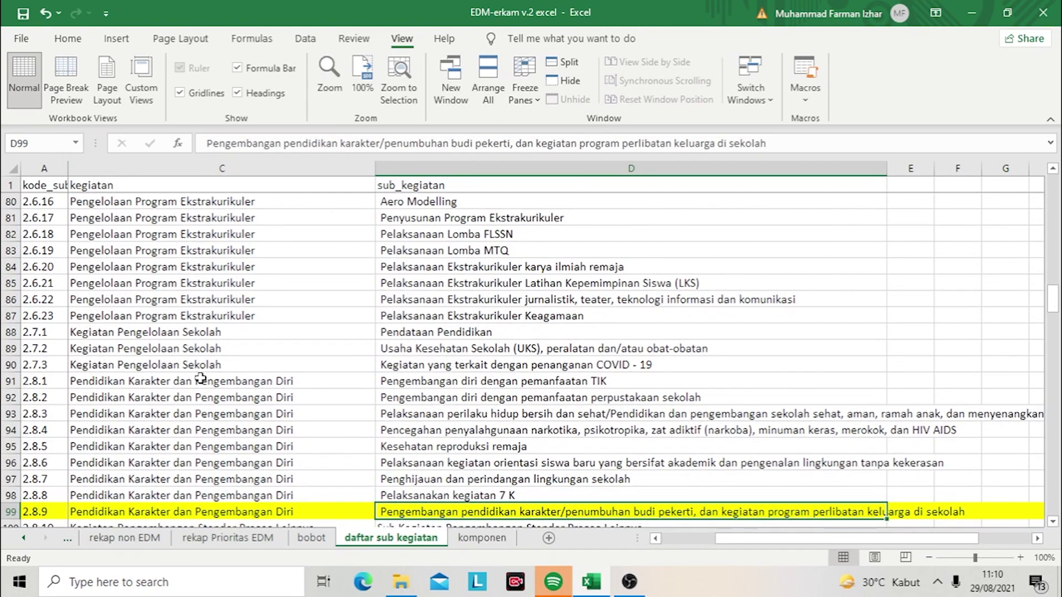
Step: Look at the sub-activities that follow the highlighted 2.8.9 row, from code 2.8.10 down into the 4.11 codes
key("Down")
key("Down")
key("Down")
key("Down")
key("Down")
key("Down")
key("Down")
key("Down")
key("Down")
key("Down")
key("Down")
Step: Read back up the sub_kegiatan column from the 4.11 codes through the 2.x groups to the Pengelolaan Kurikulum 2013 entries
key("Up")
key("Up")
key("Up")
key("Up")
key("Up")
key("Up")
key("Up")
key("Up")
key("Up")
key("Up")
key("Up")
key("Up")
key("Up")
key("Up")
key("Up")
key("Up")
key("Up")
key("Up")
key("Up")
key("Up")
key("Up")
key("Up")
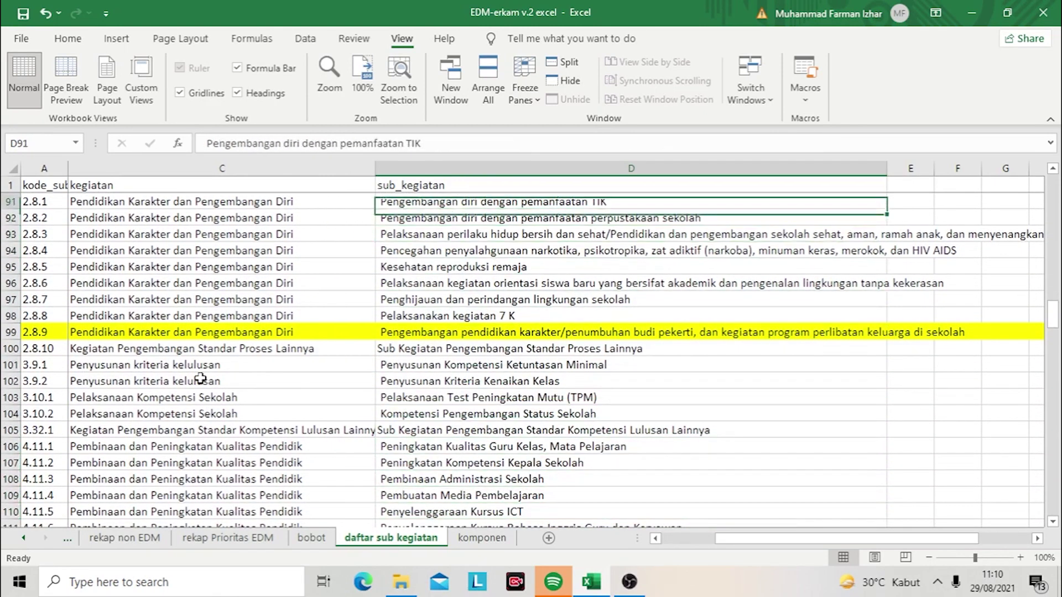
key("Up")
key("Up")
key("Up")
key("Up")
key("Up")
key("Up")
key("Up")
key("Up")
key("Up")
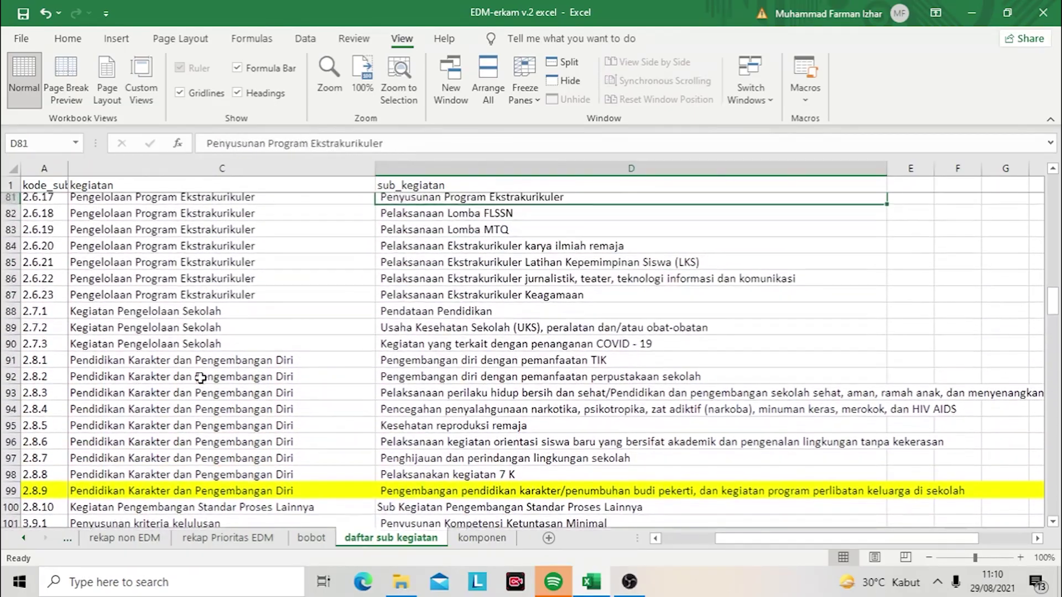
key("Up")
key("Up")
key("Up")
key("Up")
key("Up")
key("Up")
key("Up")
key("Up")
key("Up")
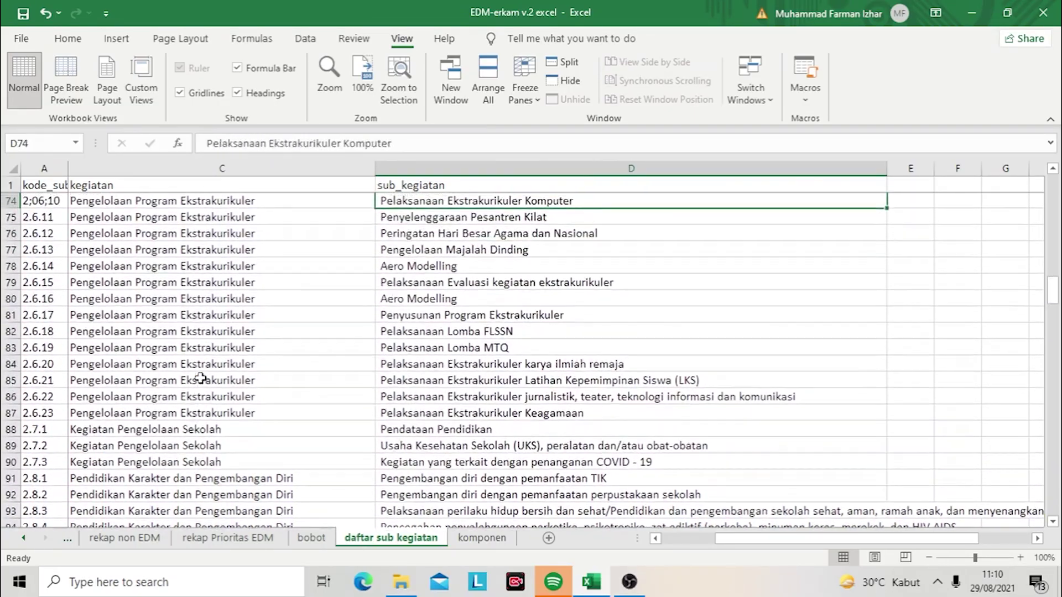
key("Up")
key("Up")
key("Up")
key("Up")
key("Up")
key("Up")
key("Up")
key("Up")
key("Up")
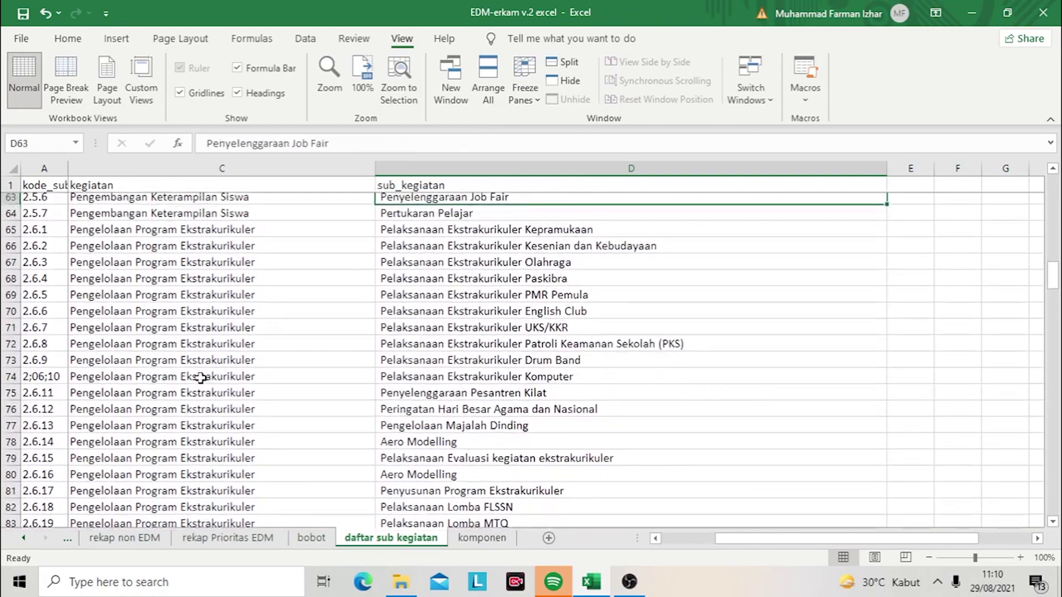
key("Up")
key("Up")
key("Up")
key("Up")
key("Up")
key("Up")
key("Up")
key("Up")
key("Up")
key("Up")
key("Up")
key("Up")
key("Up")
key("Up")
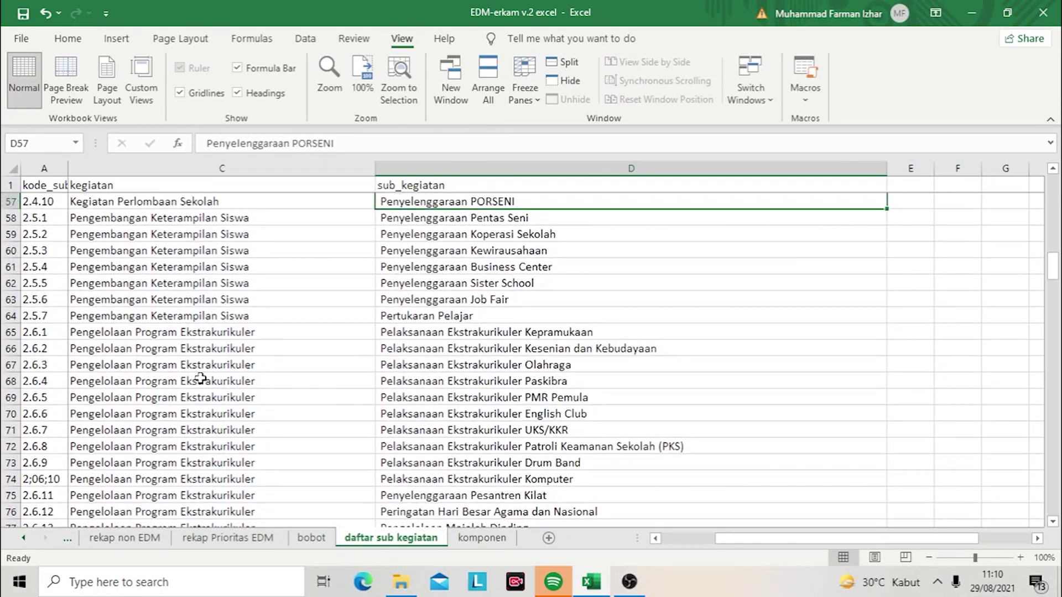
key("Up")
key("Up")
key("Up")
key("Up")
key("Up")
key("Up")
key("Up")
key("Up")
key("Up")
key("Up")
key("Up")
key("Up")
key("Up")
key("Up")
key("Up")
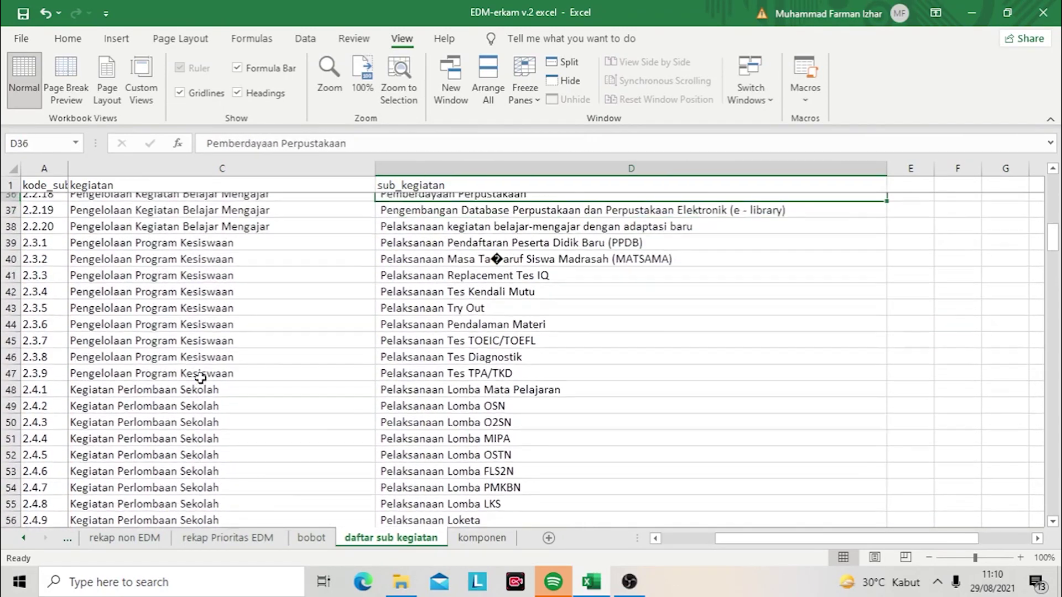
key("Up")
key("Up")
key("Up")
key("Up")
key("Up")
key("Up")
key("Up")
key("Up")
key("Up")
key("Up")
key("Up")
key("Up")
key("Up")
key("Up")
key("Up")
key("Up")
key("Up")
key("Up")
key("Up")
key("Up")
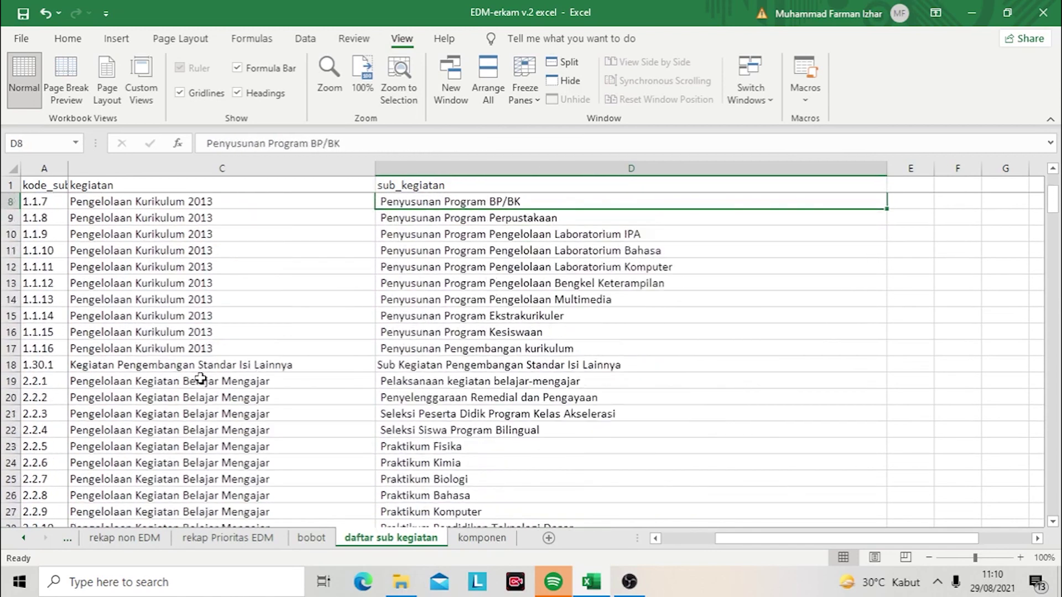
Step: Look down the Pengelolaan Kurikulum 2013 sub-activities to the Standar Isi Lainnya entry with code 1.30.1 in D18
key("Down")
key("Down")
key("Down")
key("Down")
key("Down")
key("Down")
key("Down")
key("Down")
key("Down")
key("Down")
key("Down")
key("Down")
key("Down")
key("Down")
key("Down")
key("Down")
key("Down")
key("Down")
key("Up")
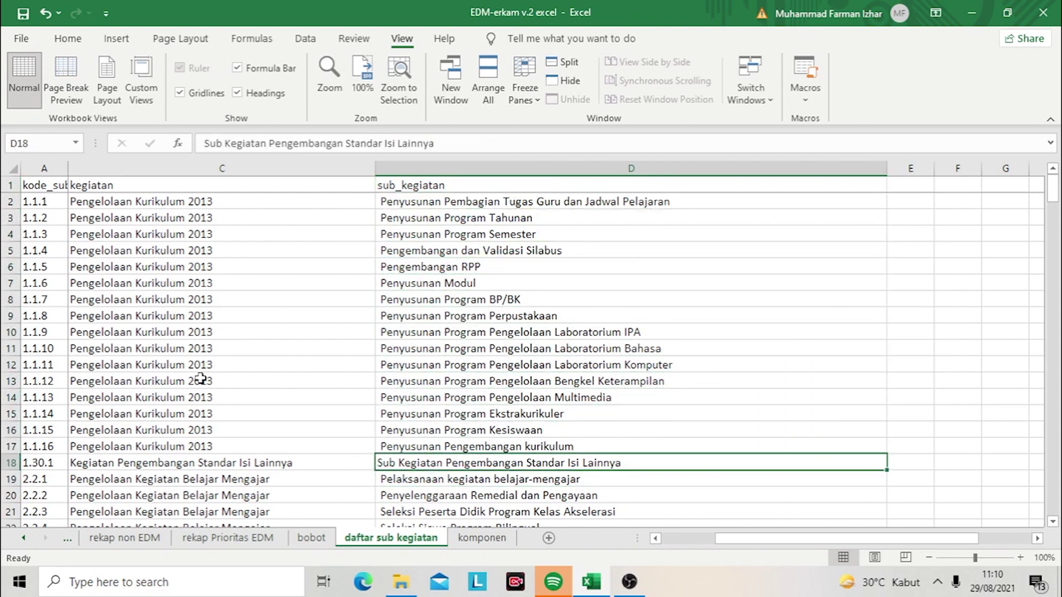
Step: Check the snp standard that code 1.30.1 belongs to in B18, and return to its sub-activity in D18
key("Left")
key("Left")
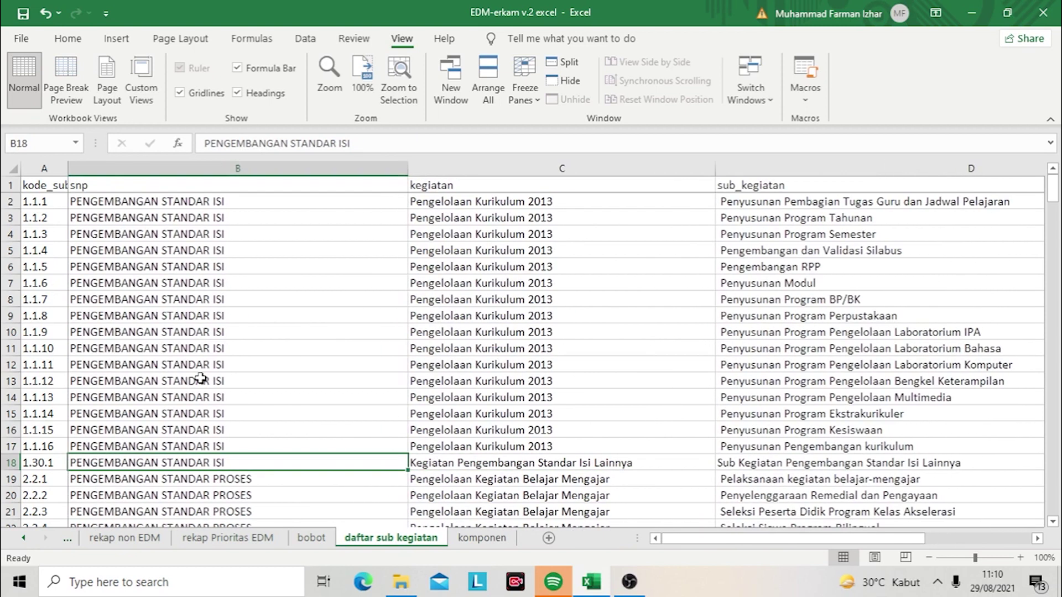
key("Right")
key("Right")
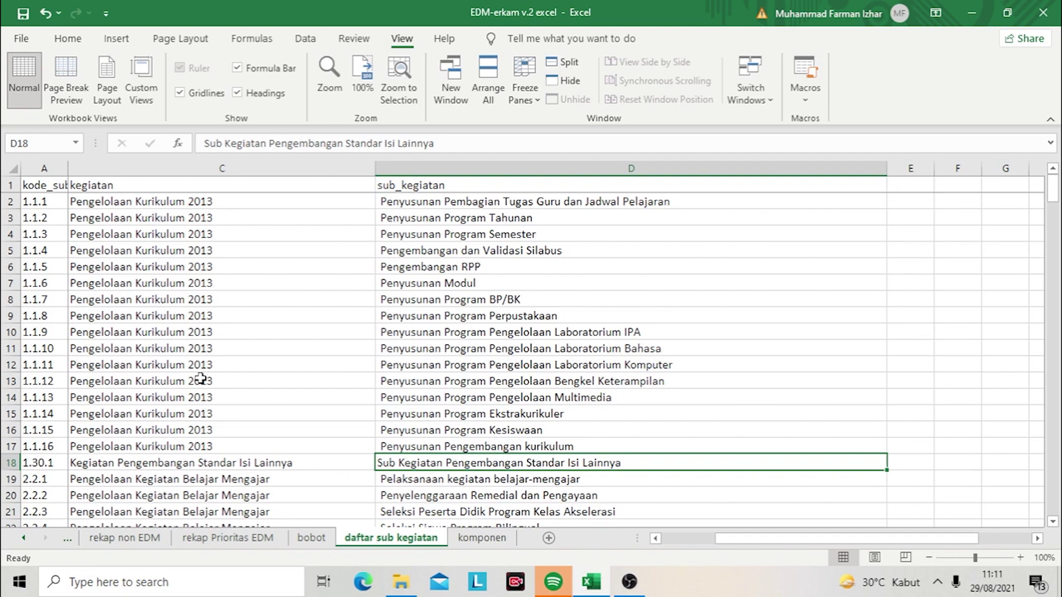
Step: Review the curriculum sub-activities upward from D18 to Penyusunan Program Semester in D4
key("Up")
key("Up")
key("Up")
key("Up")
key("Up")
key("Up")
key("Up")
key("Up")
key("Up")
key("Up")
key("Up")
key("Up")
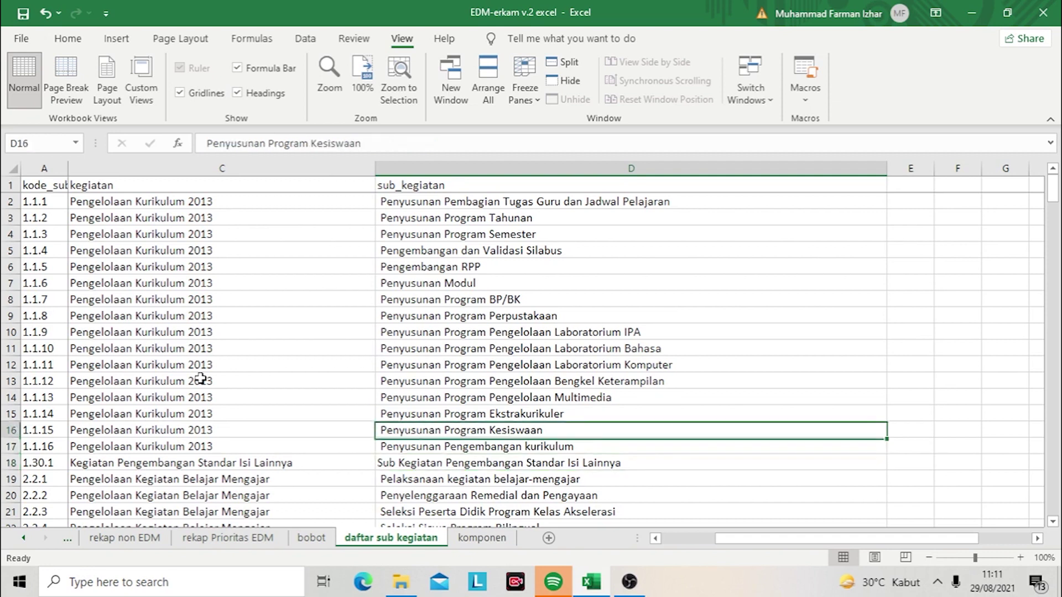
key("Up")
key("Up")
key("Up")
key("Up")
key("Up")
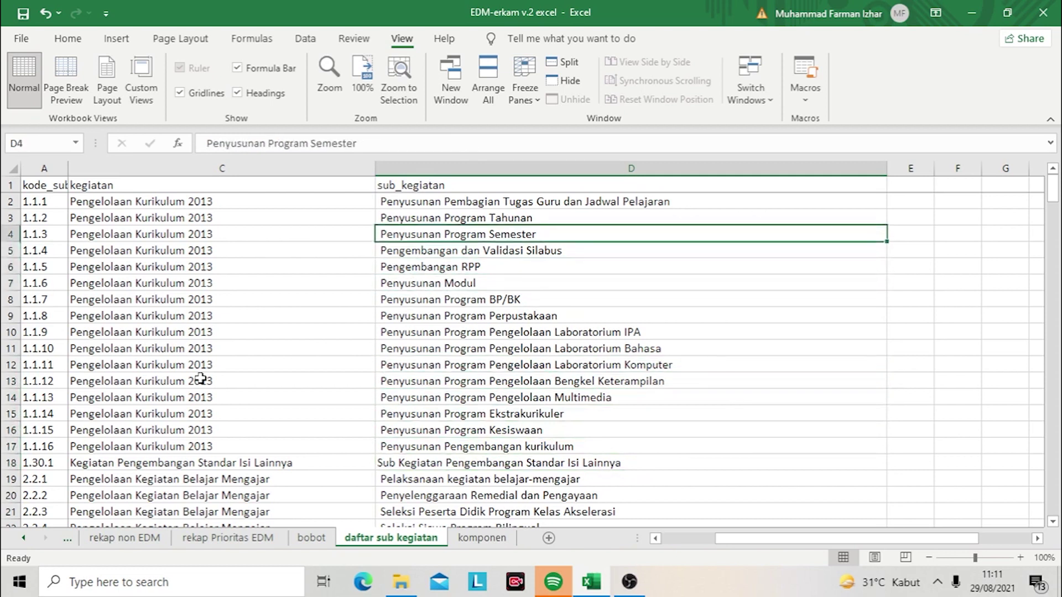
Step: Review the Pengelolaan Kurikulum 2013 sub-activities below Penyusunan Program Semester, and return up the sub_kegiatan column
key("Down")
key("Down")
key("Down")
key("Down")
key("Down")
key("Down")
key("Down")
key("Down")
key("Down")
key("Down")
key("Down")
key("Down")
key("Down")
key("Down")
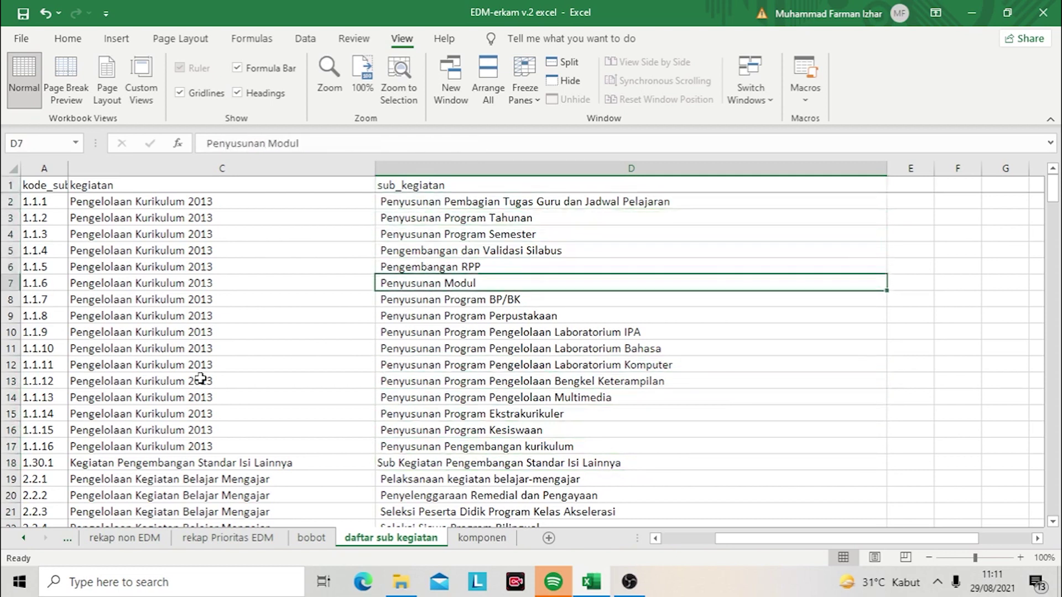
key("Down")
key("Down")
key("Up")
key("Up")
key("Up")
key("Up")
key("Up")
key("Up")
key("Up")
key("Up")
key("Up")
key("Up")
Step: Read down the sub_kegiatan column past the curriculum entries to Pelaksanaan Studi Wisata, code 2.2.13, in D31
key("Down")
key("Down")
key("Down")
key("Down")
key("Down")
key("Down")
key("Down")
key("Down")
key("Down")
key("Down")
key("Down")
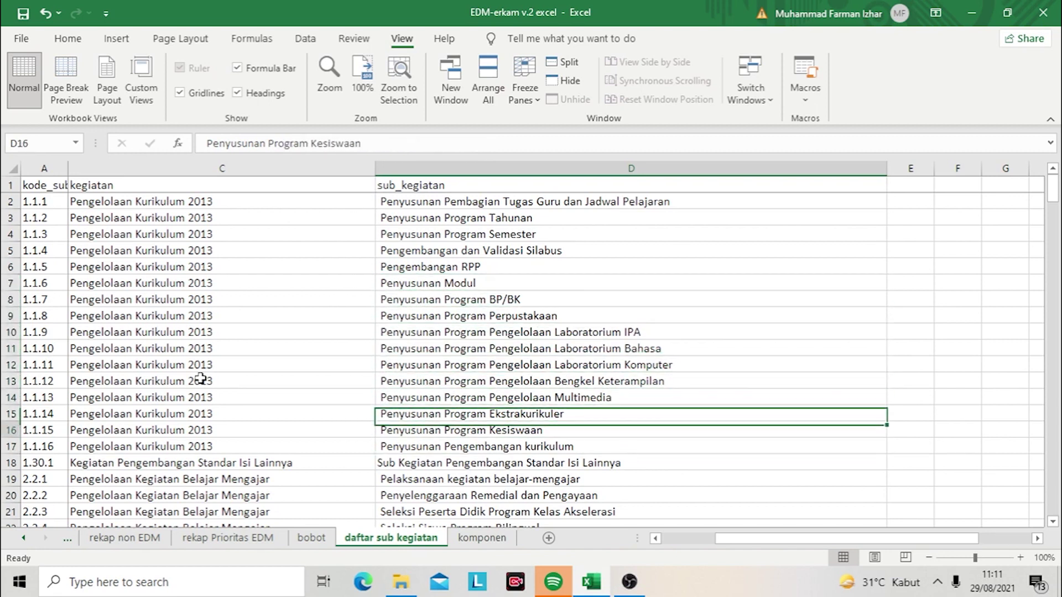
key("Down")
key("Down")
key("Down")
key("Down")
key("Down")
key("Down")
key("Down")
key("Down")
key("Down")
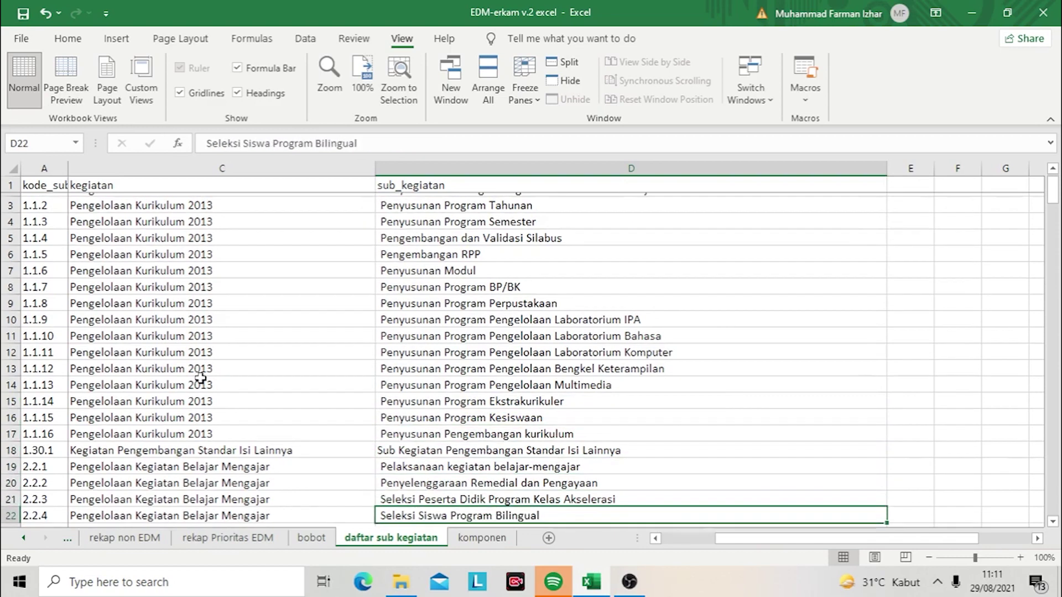
key("Down")
key("Down")
key("Down")
key("Down")
key("Down")
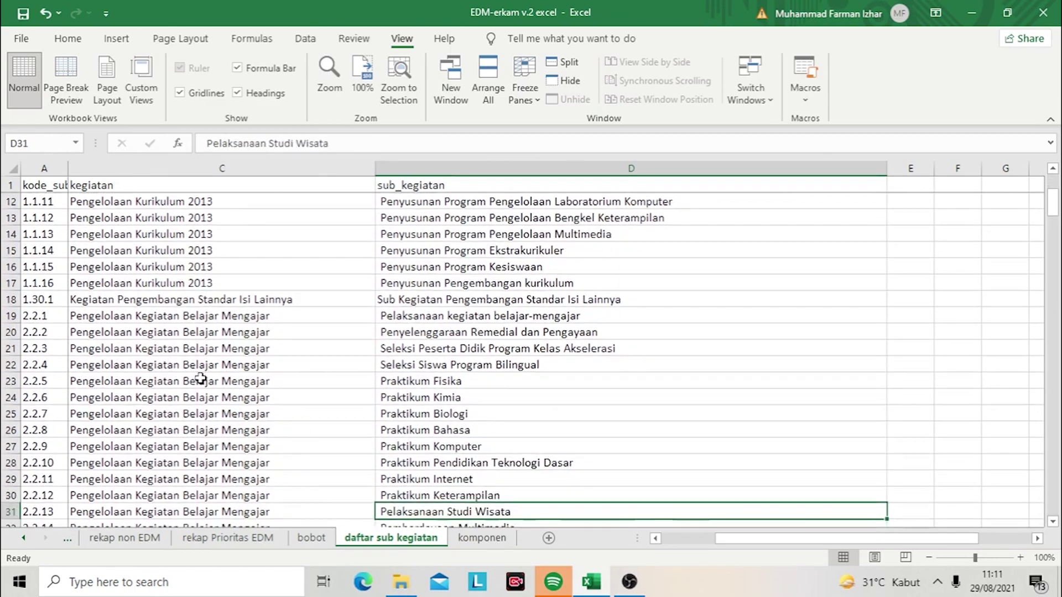
Step: Go back up through the Pengelolaan Kegiatan Belajar Mengajar sub-activities to the Standar Isi Lainnya entry in D18
key("Up")
key("Up")
key("Up")
key("Up")
key("Up")
key("Up")
key("Up")
key("Up")
key("Up")
key("Up")
key("Up")
key("Up")
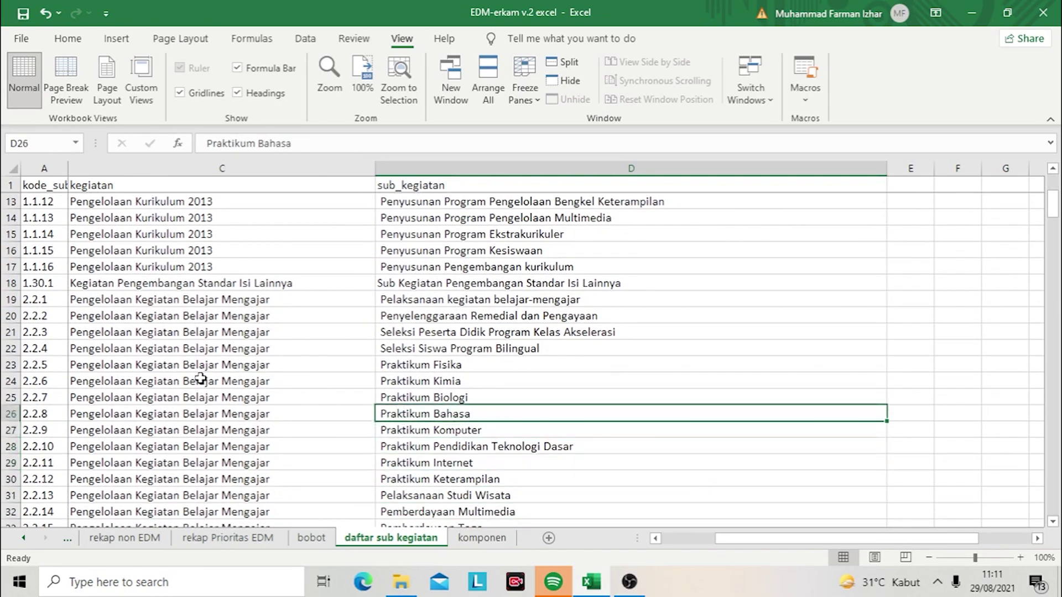
key("Up")
key("Up")
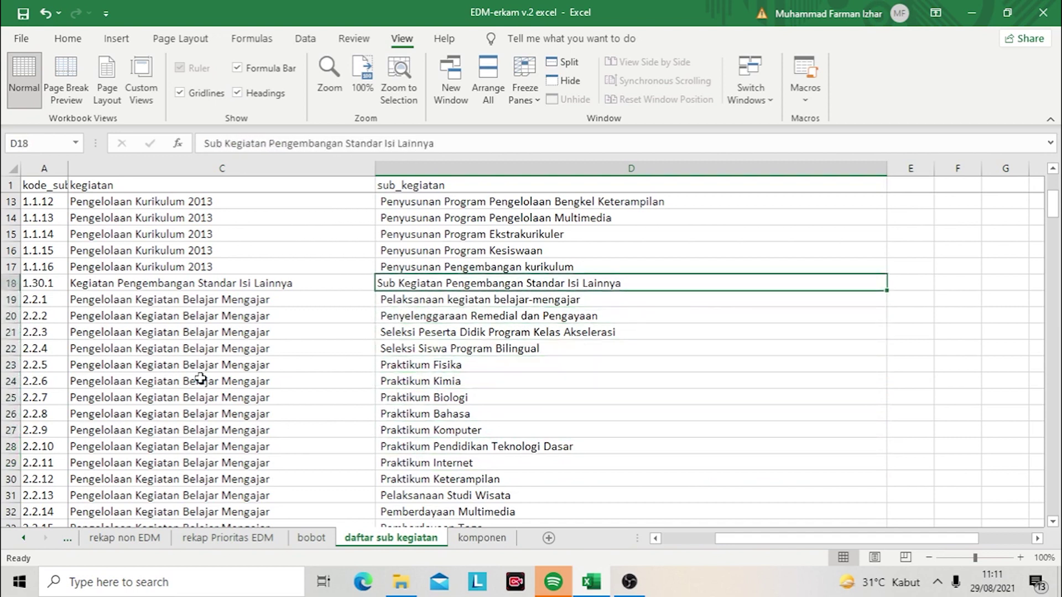
Step: Switch to the EDM v.2 sheet and review row 7 from code 2.8.9 through its sub-activity, output, outcome and main cost component
left_click(22, 544)
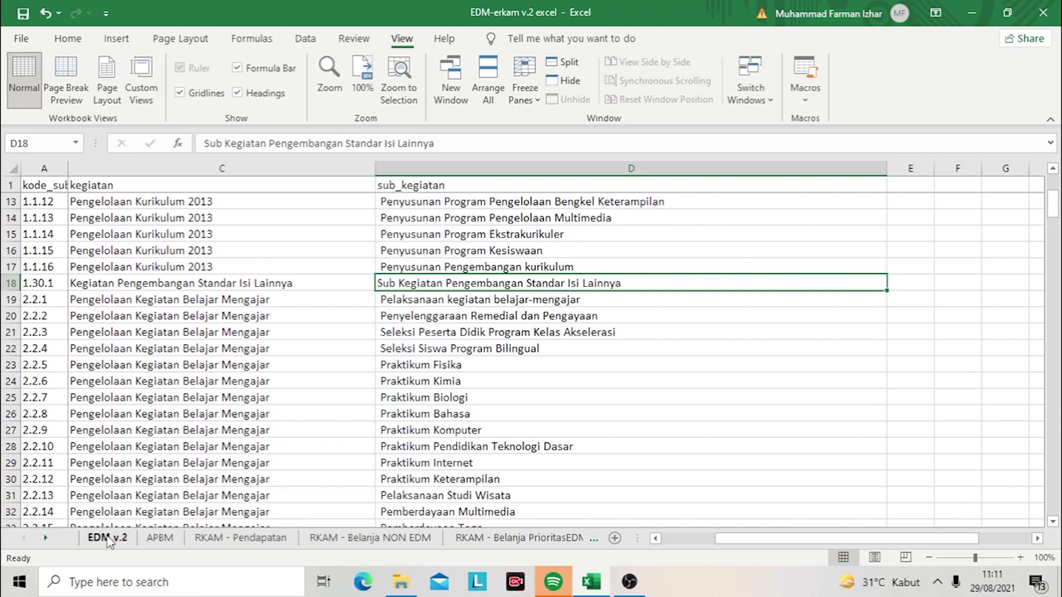
left_click(108, 538)
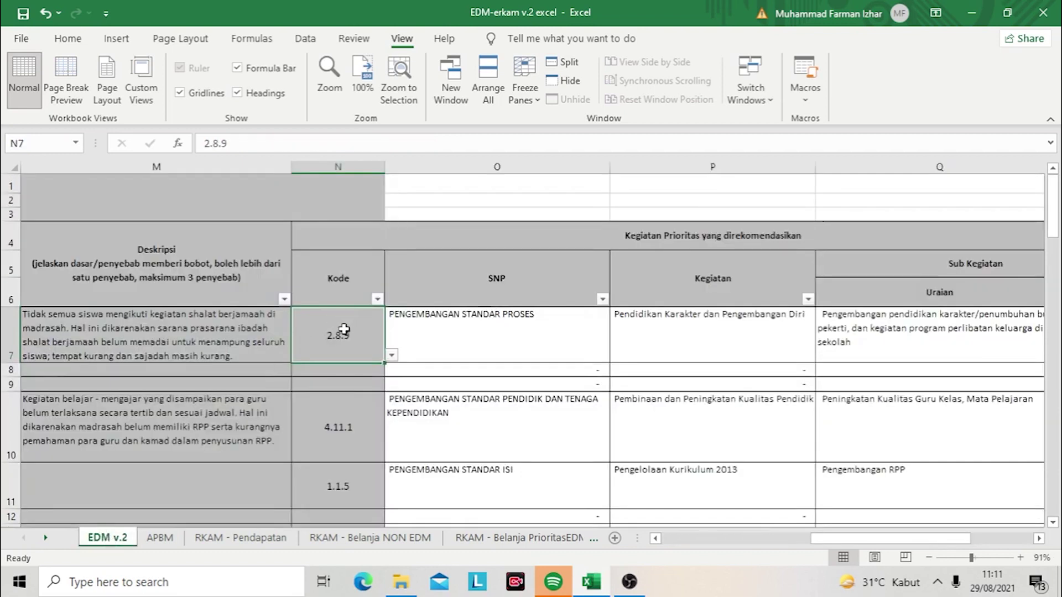
key("Right")
key("Right")
key("Right")
key("Right")
key("Right")
key("Right")
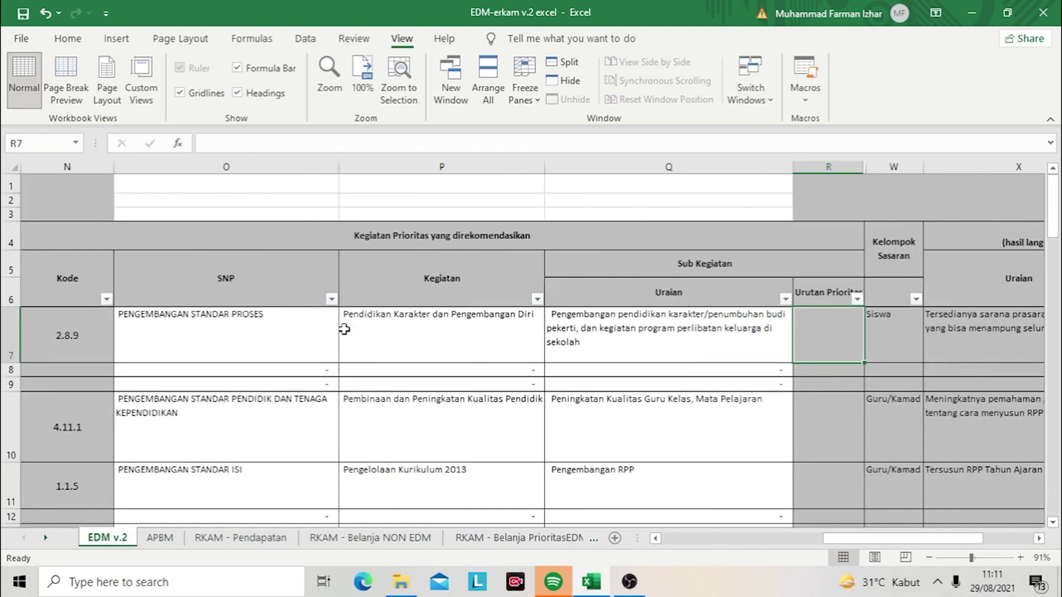
key("Right")
key("Right")
key("Right")
key("Right")
key("Right")
key("Right")
key("Right")
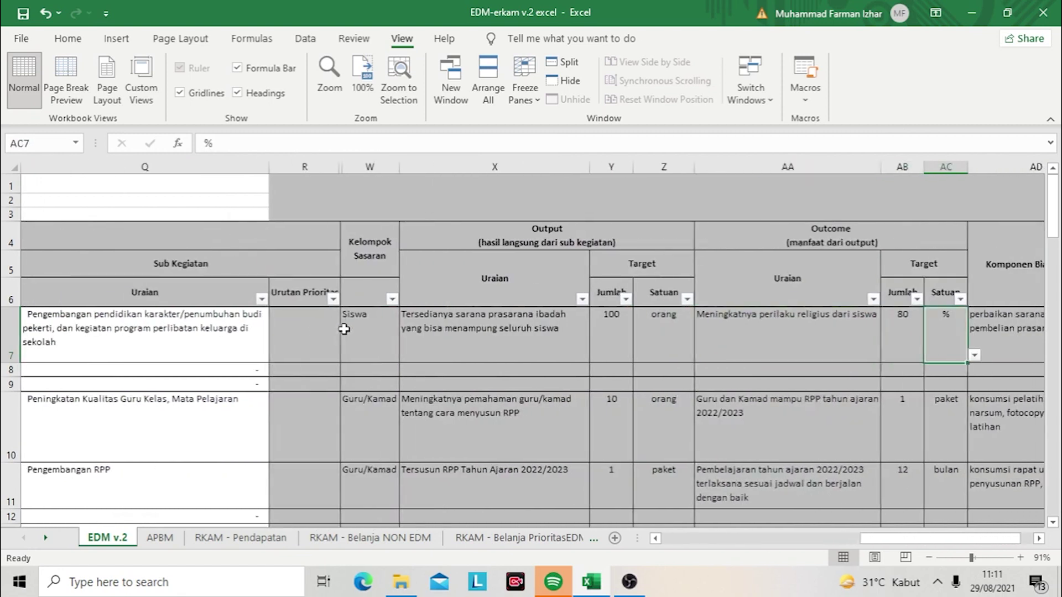
key("Left")
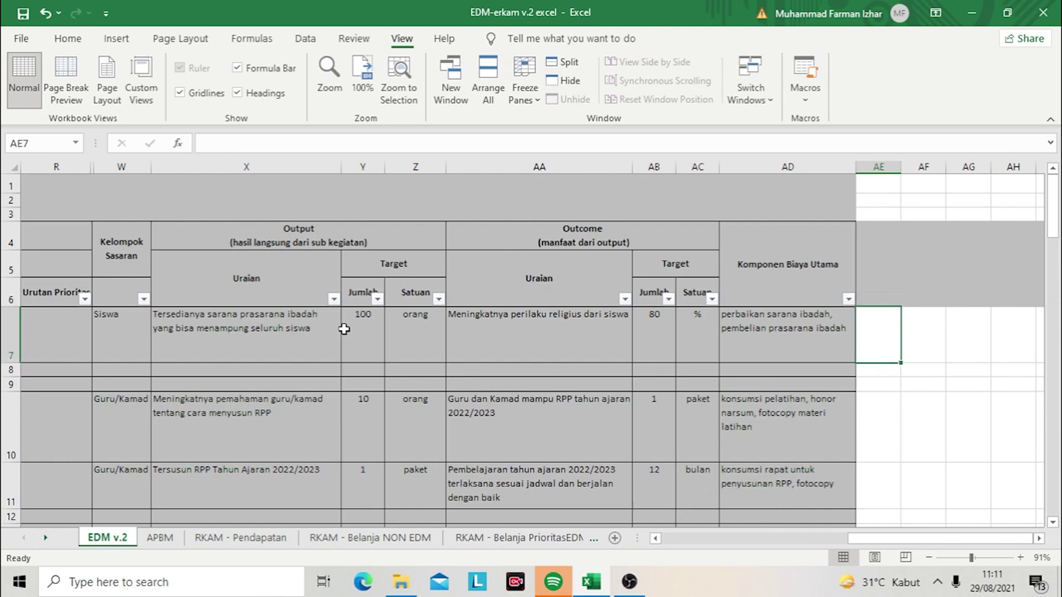
Step: Trace row 7 back from the cost component to its cause description in M7 and code in N7
key("Left")
key("Left")
key("Left")
key("Left")
key("Left")
key("Left")
key("Left")
key("Left")
key("Left")
key("Left")
key("Left")
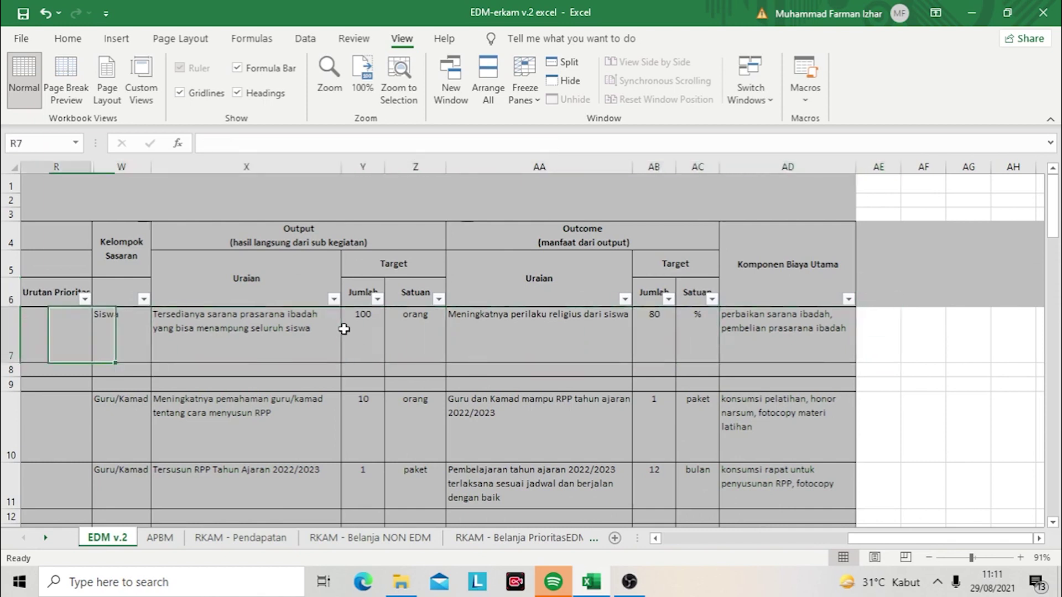
key("Left")
key("Left")
key("Left")
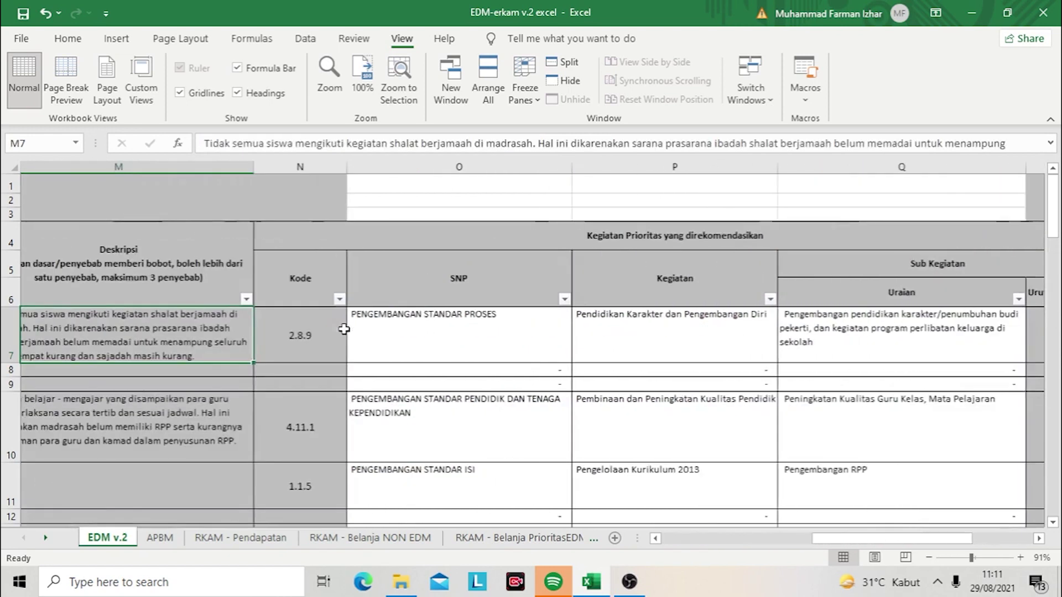
key("Right")
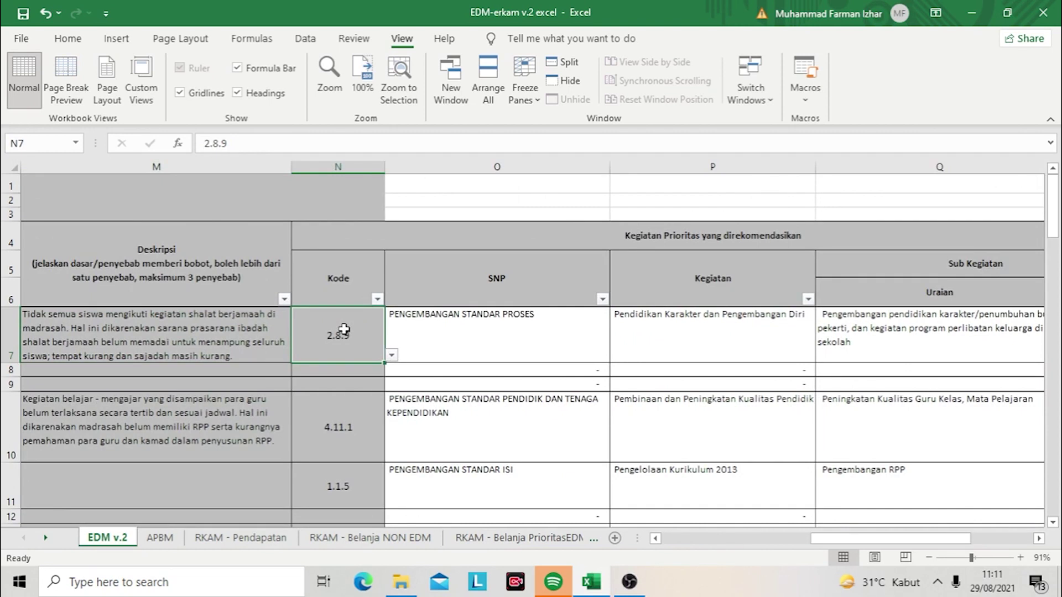
Step: Enter the heading Keterangan in AE4, beside Komponen Biaya Utama, and widen column AE
key("Right")
key("Right")
key("Right")
key("Right")
key("Right")
key("Right")
key("Right")
key("Right")
key("Right")
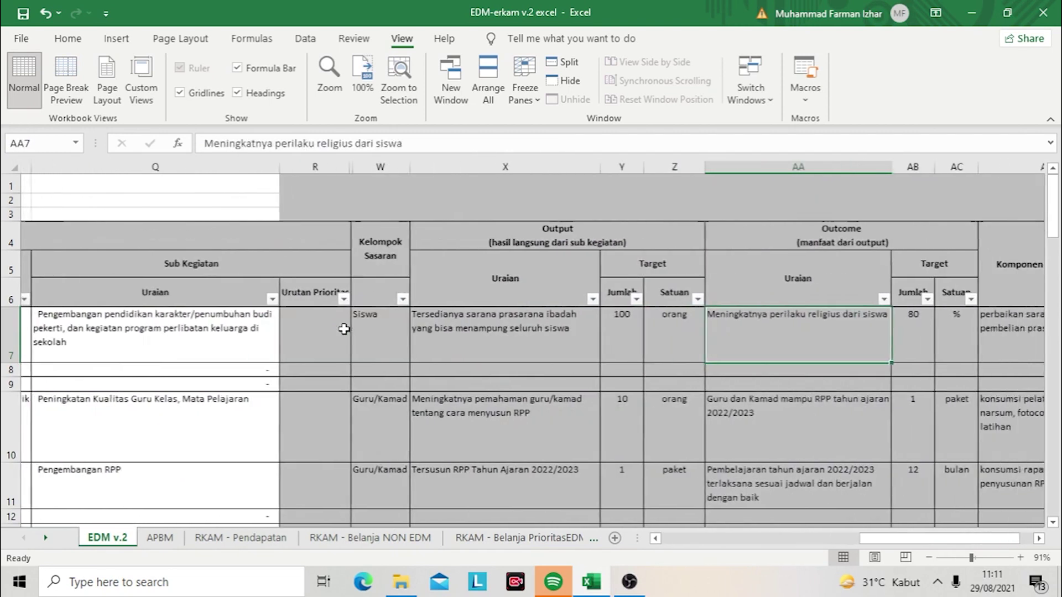
key("Right")
key("Right")
key("Right")
key("Right")
key("Up")
key("Up")
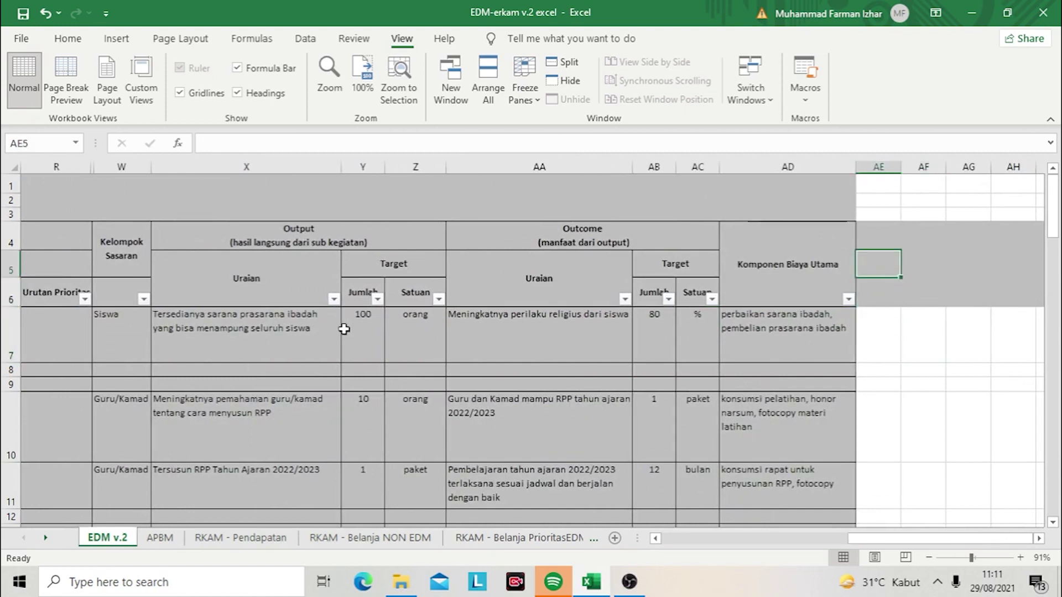
key("Up")
type("Keterangan")
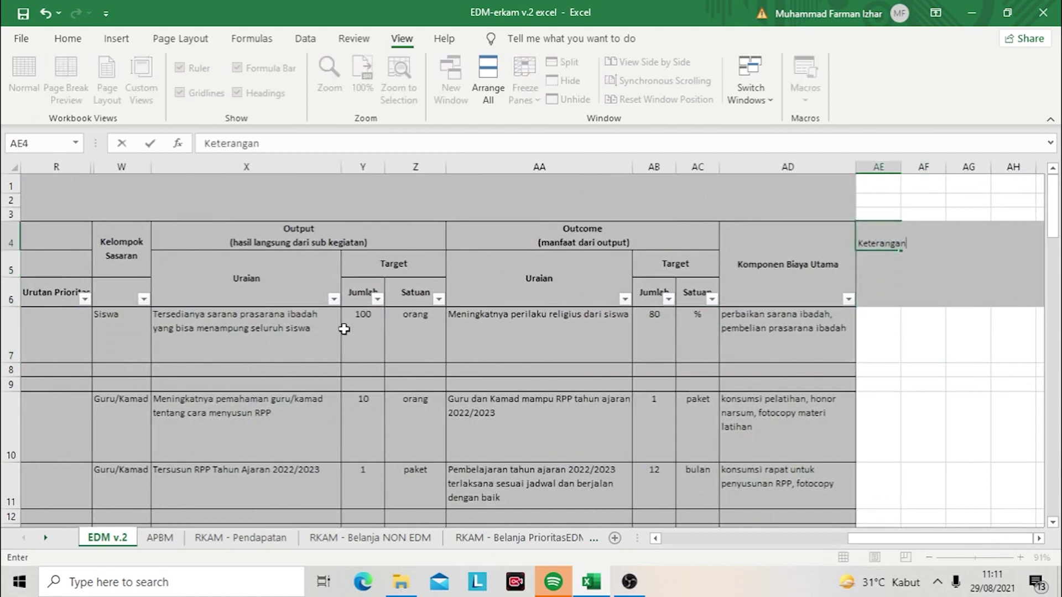
key("Return")
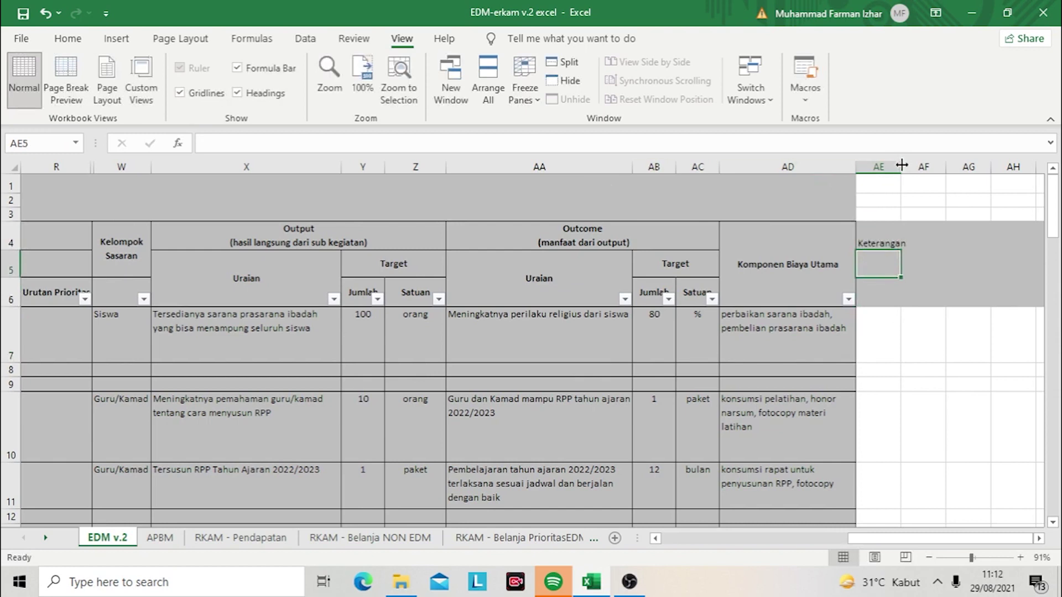
left_click_drag(902, 165, 961, 165)
Step: Merge and centre AE4:AE6, align the Keterangan heading vertically in the middle, and make it bold
left_click(880, 233)
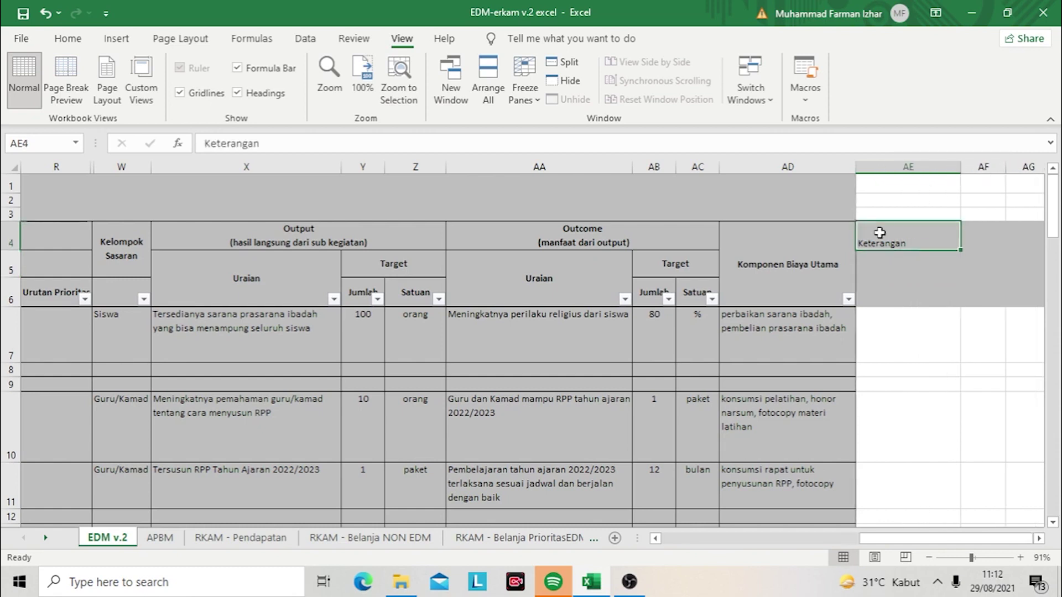
key("shift+Down")
key("shift+Down")
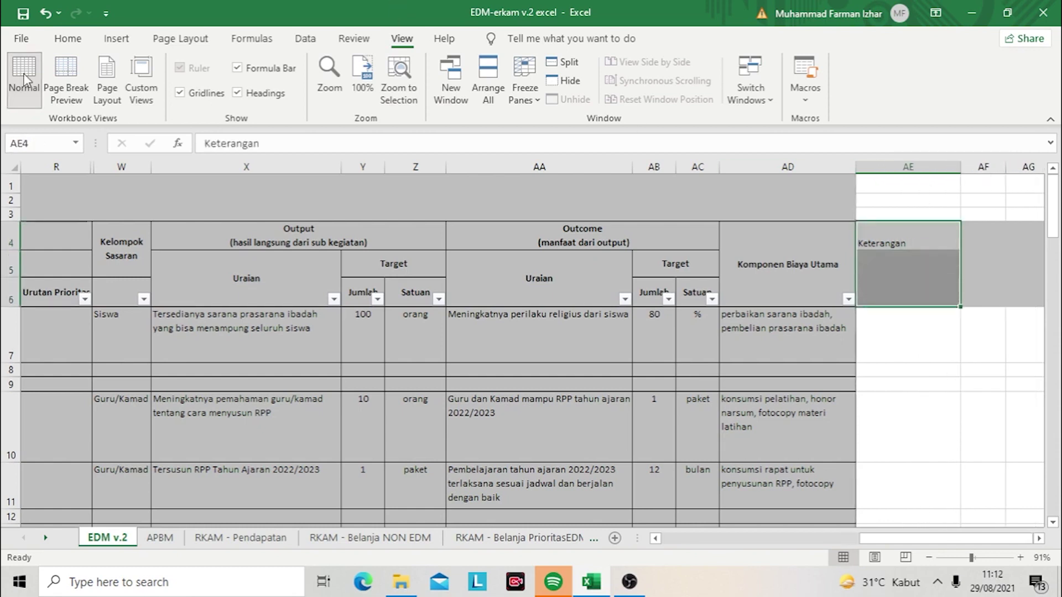
left_click(67, 40)
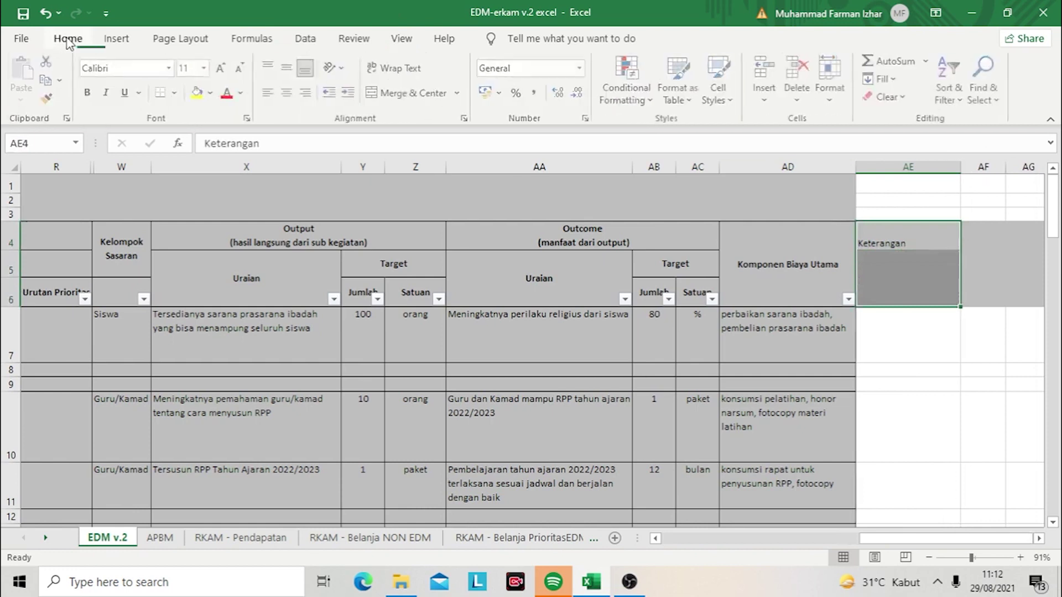
left_click(407, 93)
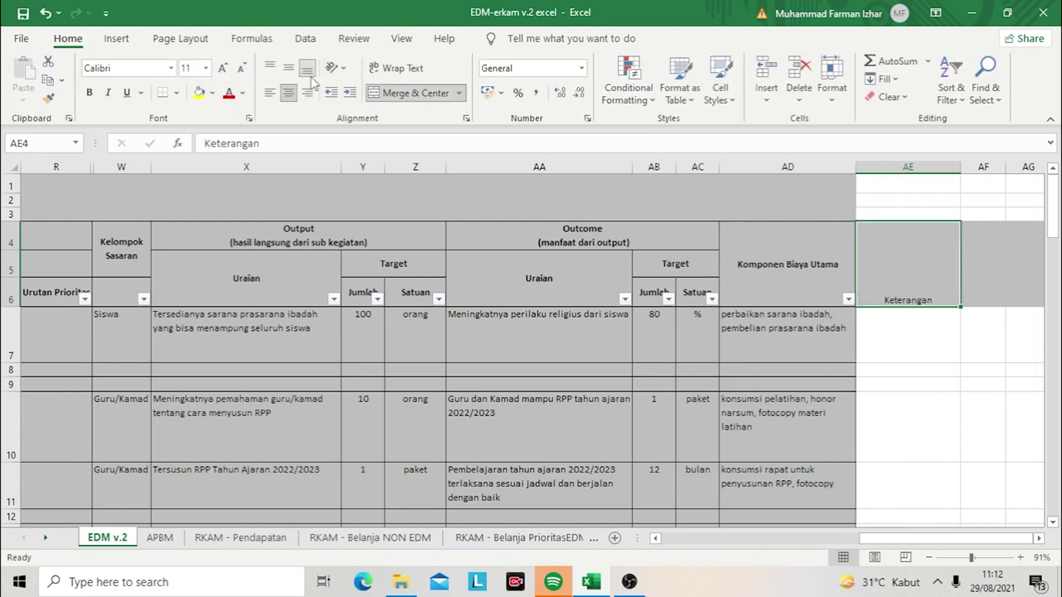
left_click(288, 69)
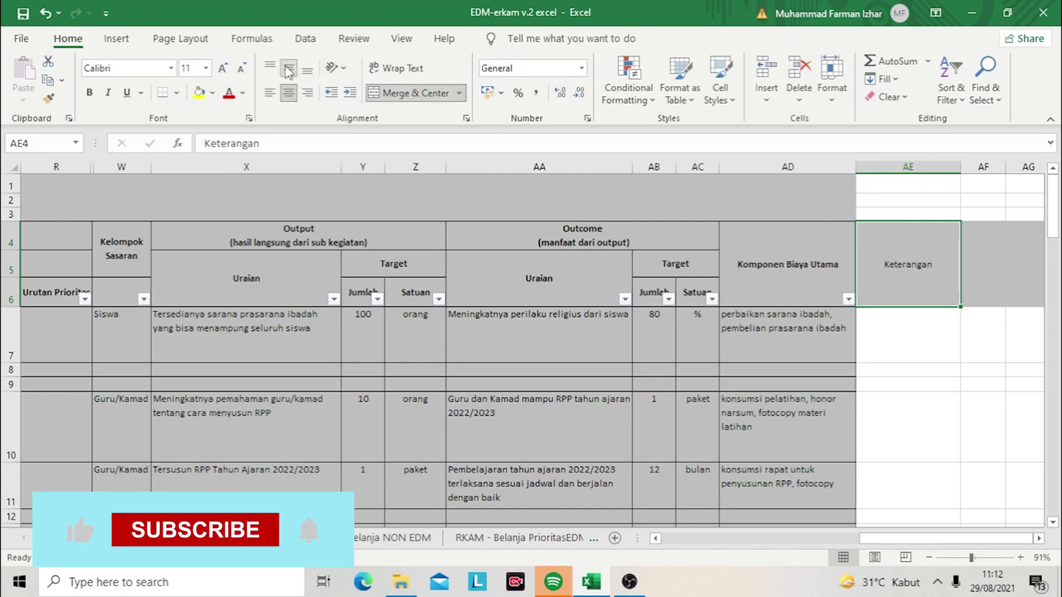
key("ctrl+b")
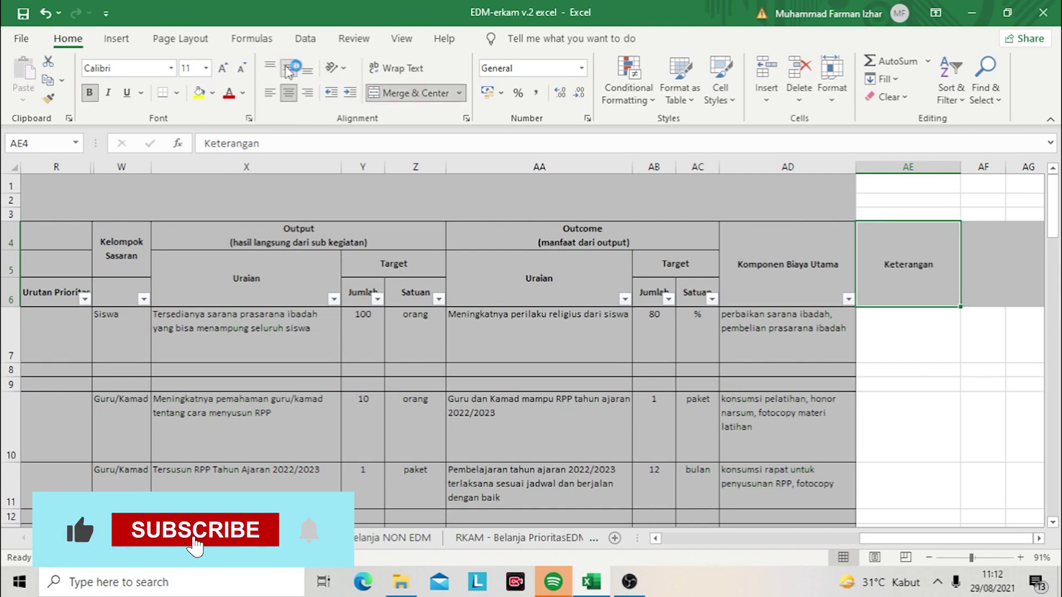
key("Left")
key("Down")
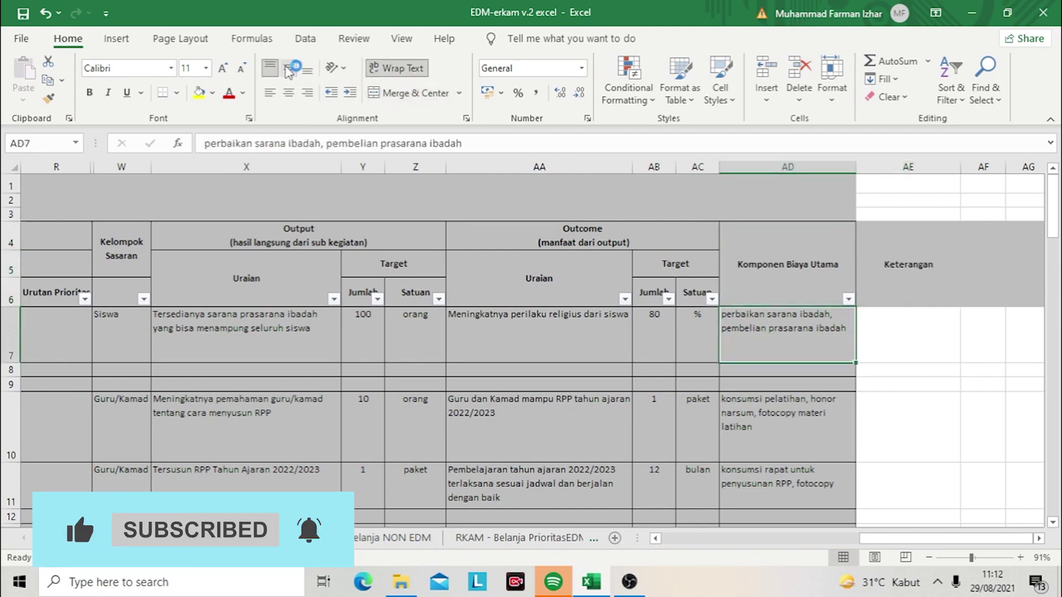
Step: Apply all borders to the Keterangan column from its heading in AE4 down to AE84
key("Down")
key("Down")
key("Down")
key("Down")
key("Down")
key("Down")
key("Down")
key("Down")
key("Down")
key("Down")
key("Down")
key("Down")
key("Down")
key("Down")
key("Down")
key("Down")
key("Down")
key("Down")
key("Down")
key("Down")
key("Down")
key("Down")
key("Down")
key("Down")
key("Down")
key("Down")
key("Down")
key("Down")
key("Down")
key("Down")
key("Down")
key("Down")
key("Down")
key("Down")
key("Down")
key("Down")
key("Down")
key("Down")
key("Down")
key("Down")
key("Down")
key("Down")
key("Down")
key("Down")
key("Down")
key("Down")
key("Down")
key("Down")
key("Down")
key("Down")
key("Down")
key("Down")
key("Down")
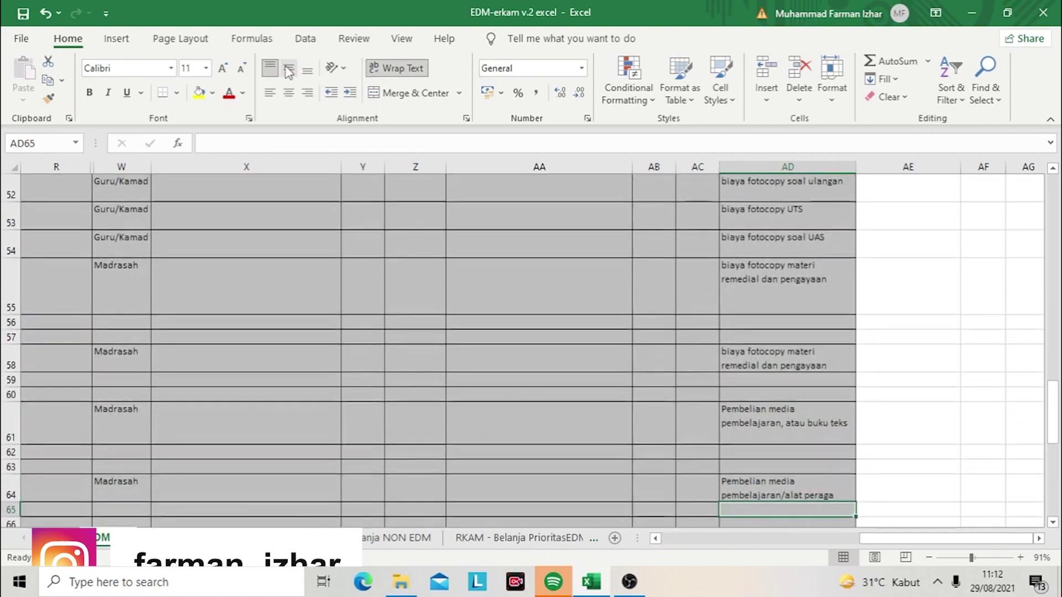
key("Down")
key("Down")
key("Down")
key("Down")
key("Down")
key("Down")
key("Down")
key("Down")
key("Down")
key("Down")
key("Down")
key("Down")
key("Down")
key("Down")
key("Down")
key("Down")
key("Down")
key("Down")
key("Down")
key("Down")
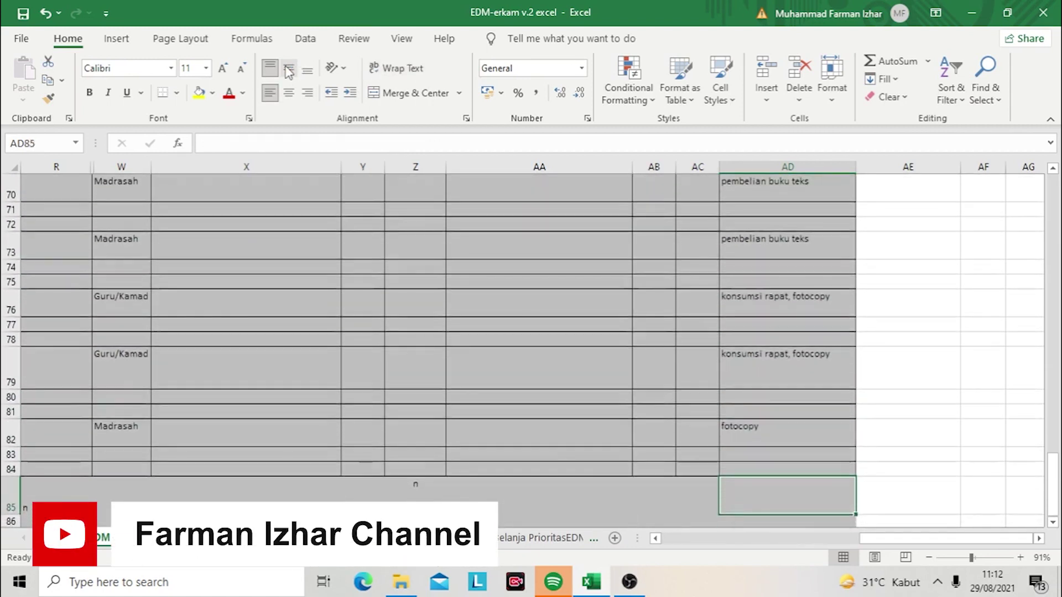
key("Right")
key("ctrl+shift+Up")
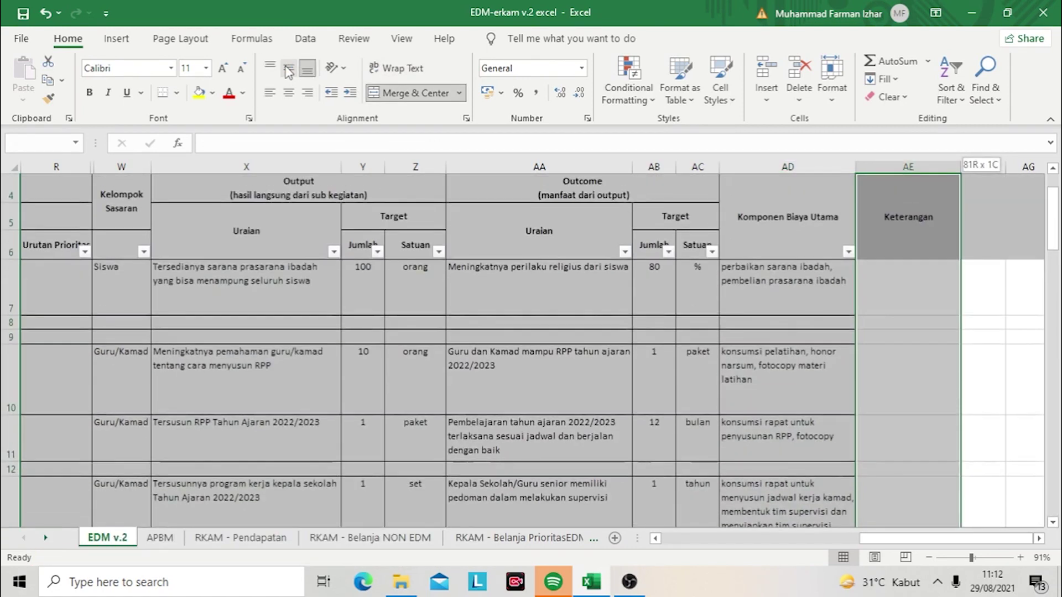
left_click(177, 93)
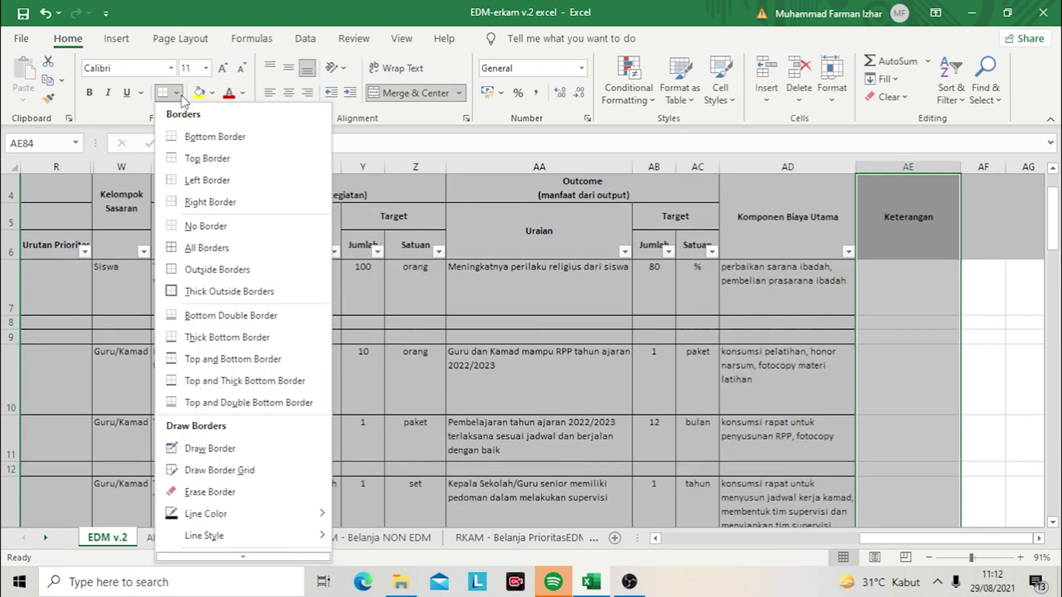
left_click(172, 247)
Step: Return to the header rows and review the SKPM score, Deskripsi, Kode and SNP columns
key("Up")
key("Up")
key("Up")
key("ctrl+Up")
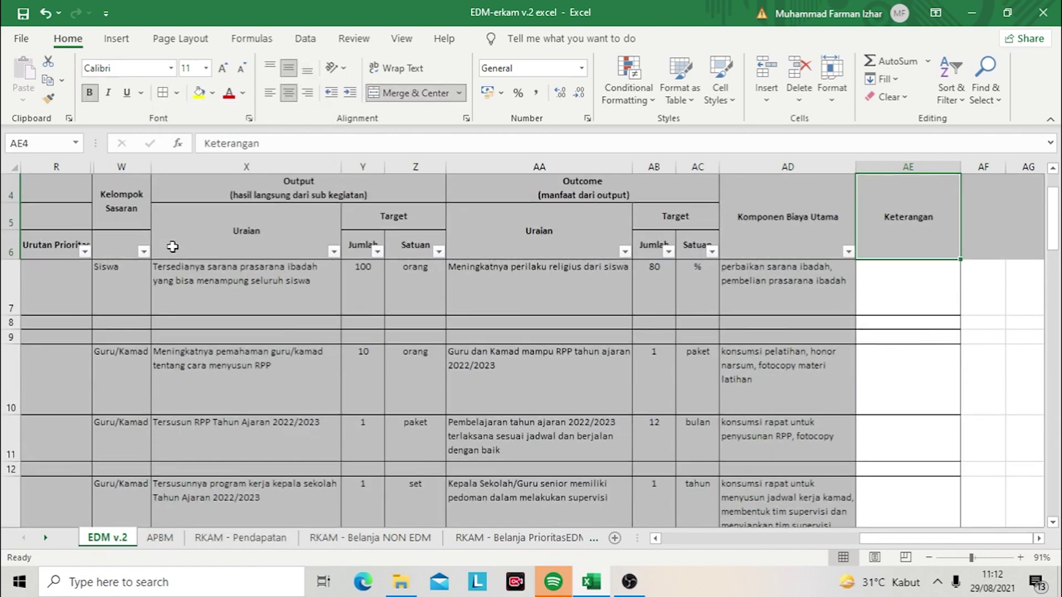
key("Left")
key("Left")
key("Left")
key("Left")
key("Left")
key("Left")
key("Left")
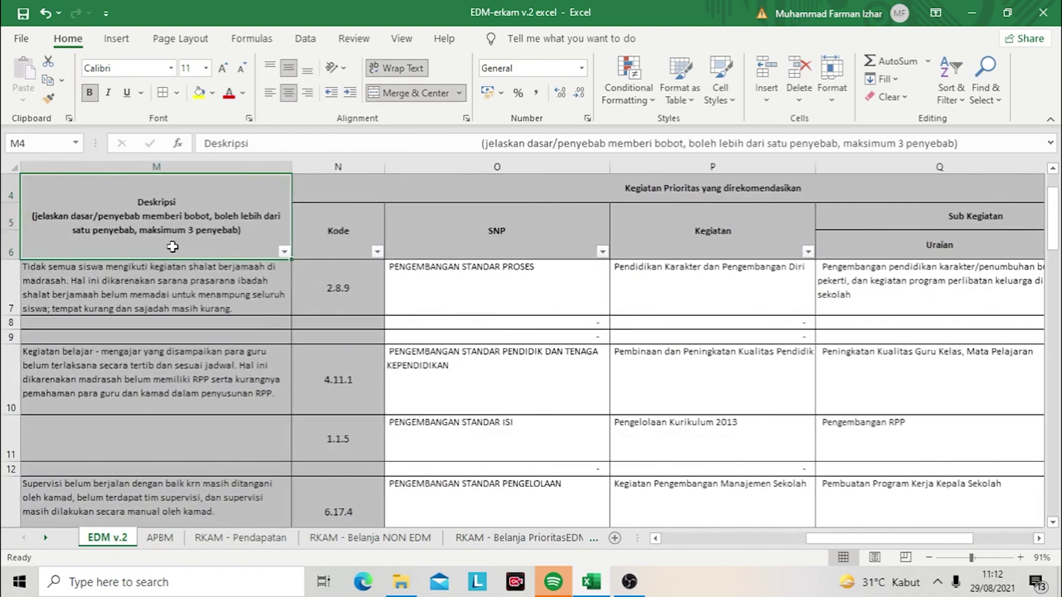
key("Left")
key("Down")
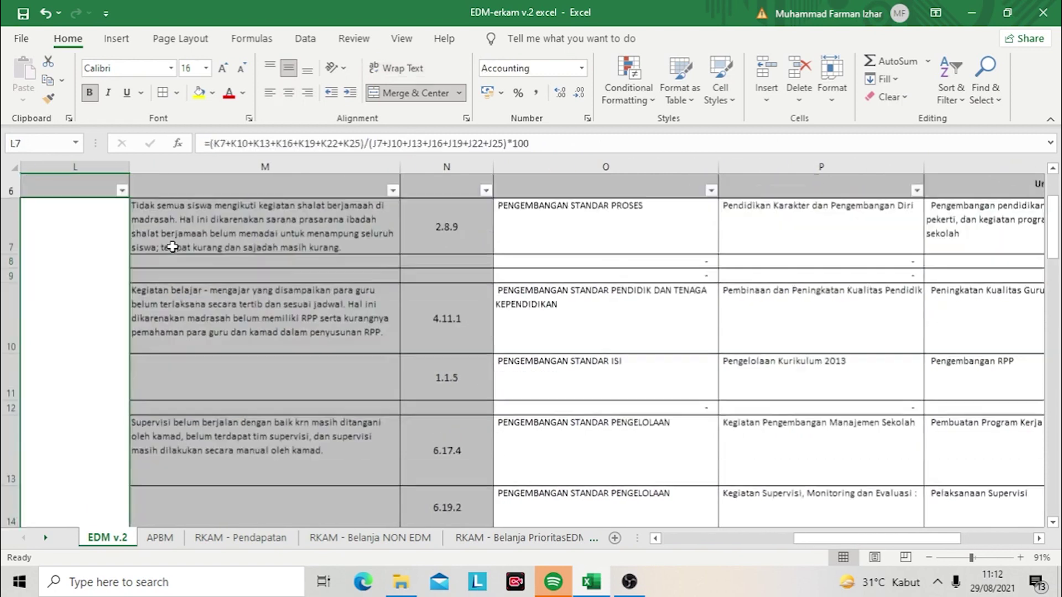
key("Up")
key("Right")
key("Right")
key("Right")
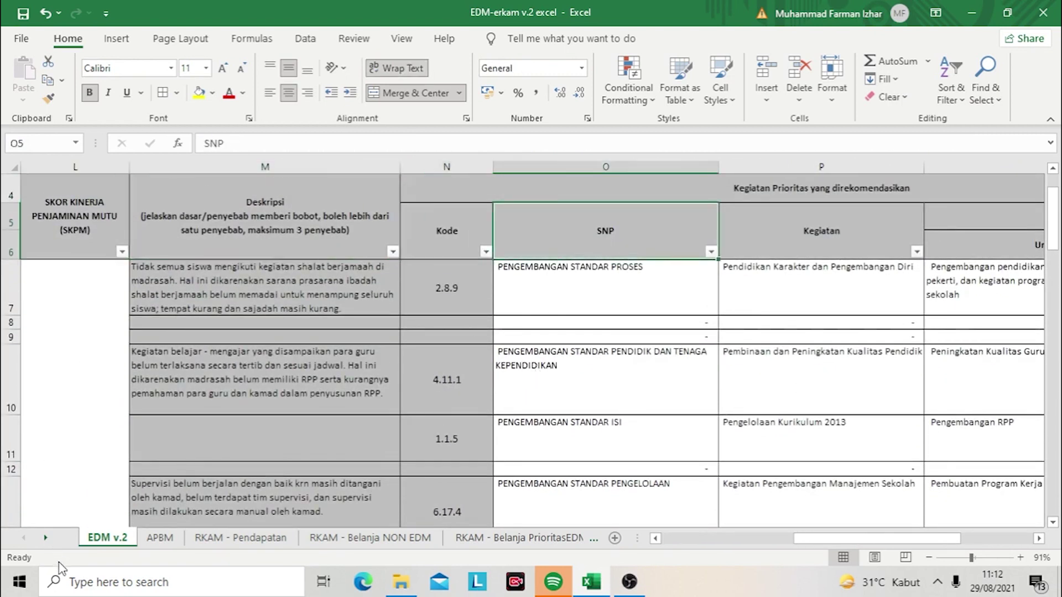
Step: Find the highlighted sub-activity row on the daftar sub kegiatan sheet and copy its code 2.8.9 from A99
left_click(45, 538)
left_click(44, 539)
left_click(44, 538)
left_click(44, 539)
left_click(45, 538)
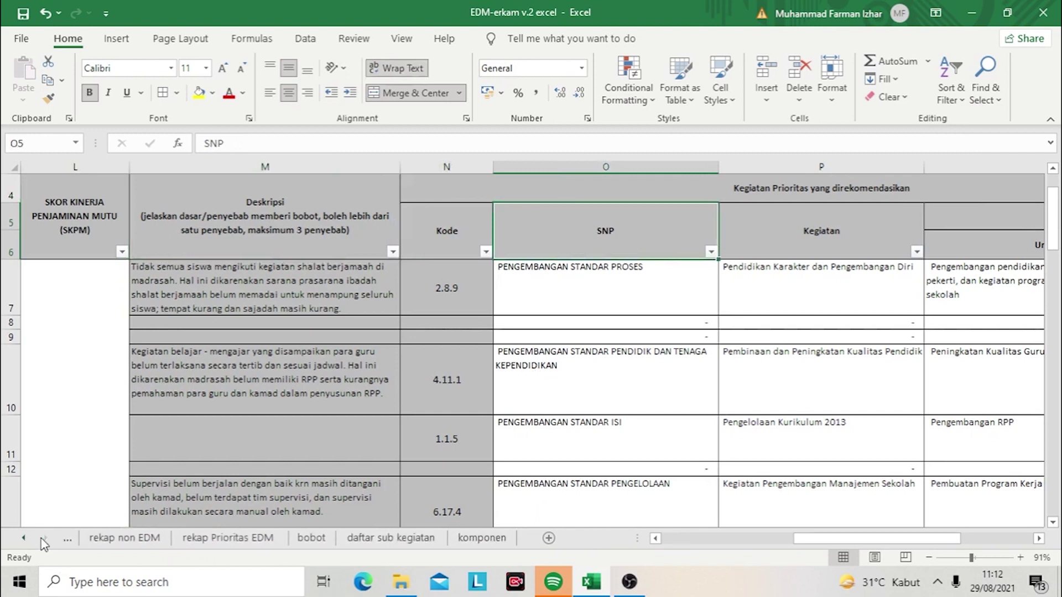
left_click(390, 538)
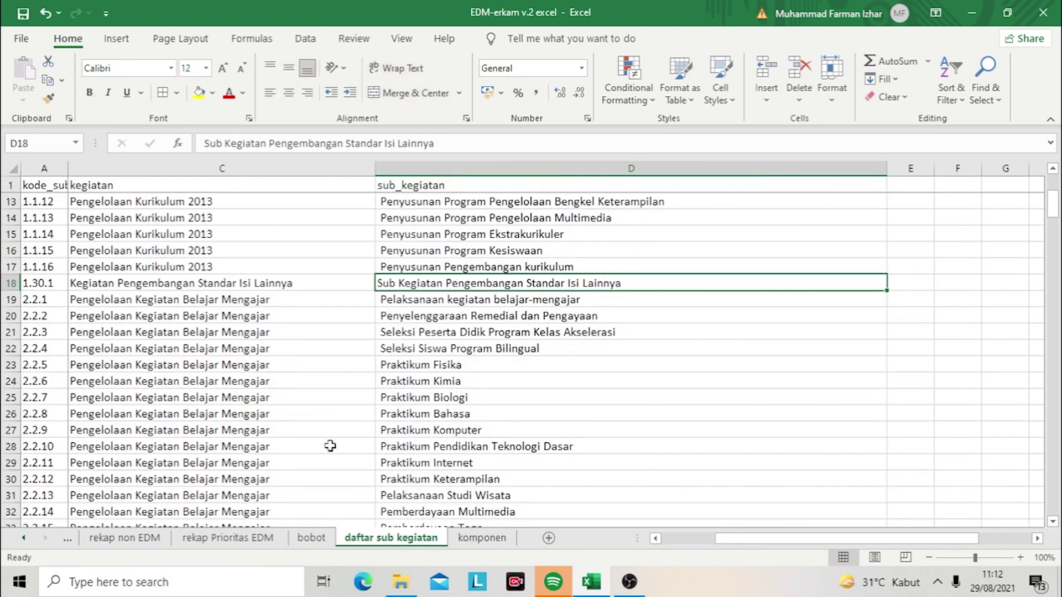
key("Down")
key("Down")
key("Down")
key("Down")
key("Down")
key("Down")
key("Down")
key("Down")
key("Down")
key("Down")
key("Down")
key("Down")
key("Down")
key("Down")
key("Down")
key("Down")
key("Down")
key("Down")
key("Down")
key("Down")
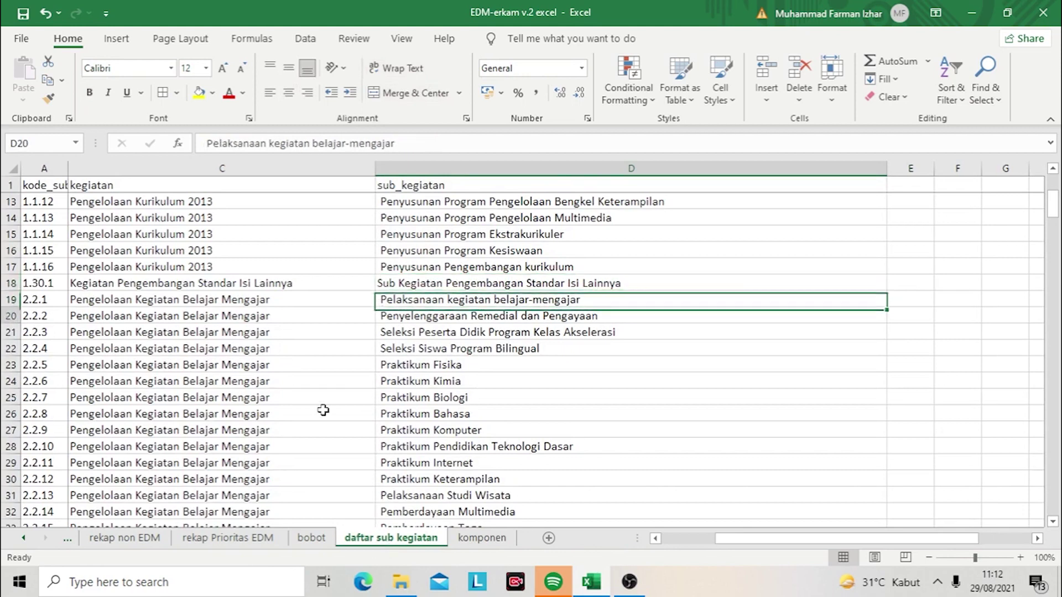
key("Down")
key("Down")
key("Down")
key("Down")
key("Down")
key("Down")
key("Down")
key("Down")
key("Down")
key("Down")
key("Down")
key("Down")
key("Down")
key("Down")
key("Down")
key("Down")
key("Down")
key("Down")
key("Down")
key("Down")
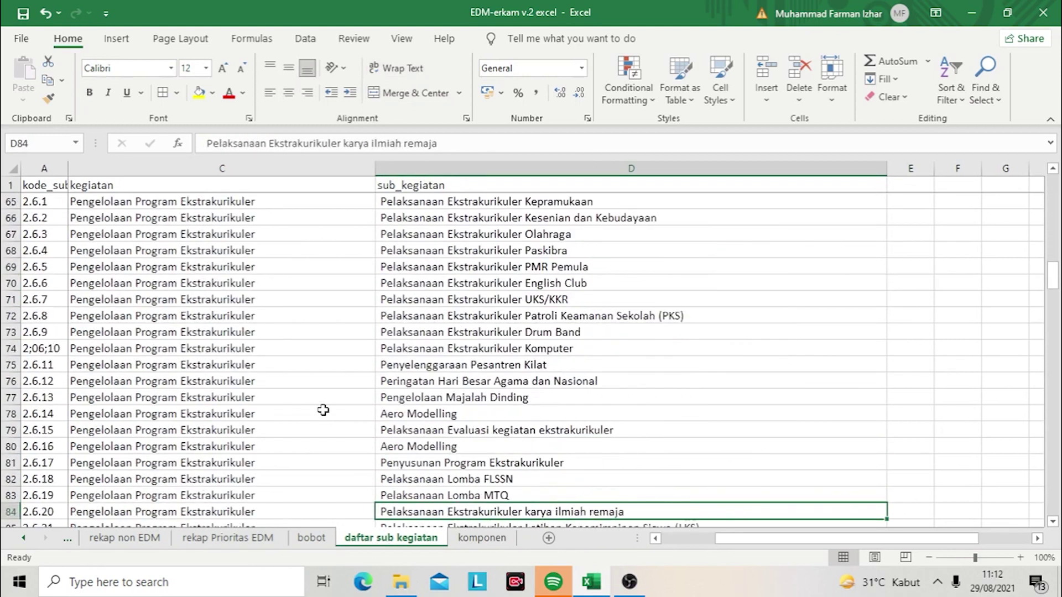
key("Up")
key("Up")
key("Up")
key("Up")
key("Up")
key("Up")
key("Up")
key("Up")
key("Up")
key("Up")
key("Up")
key("Up")
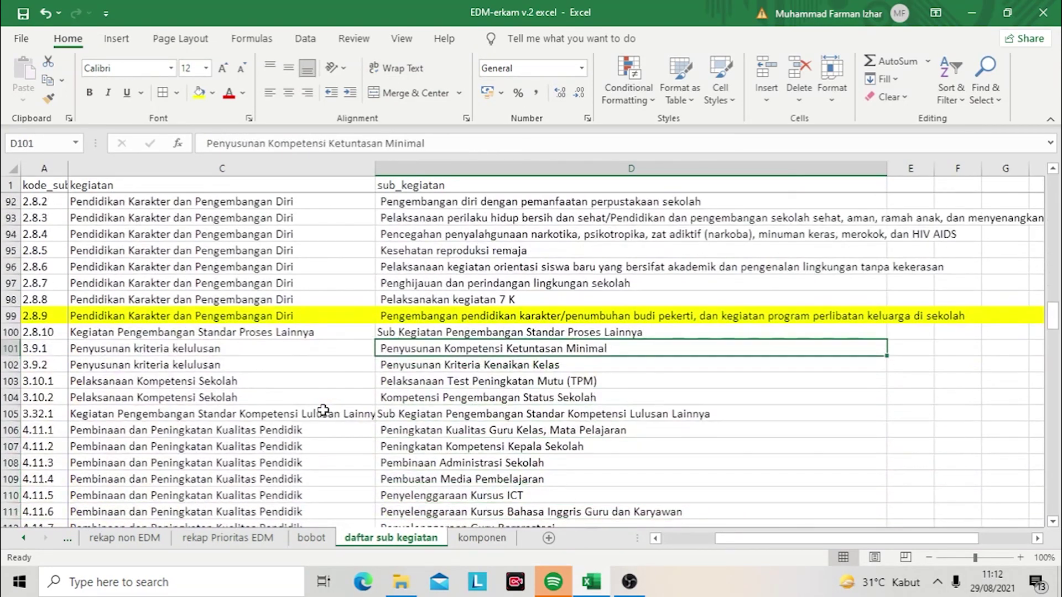
key("Left")
key("Left")
key("Left")
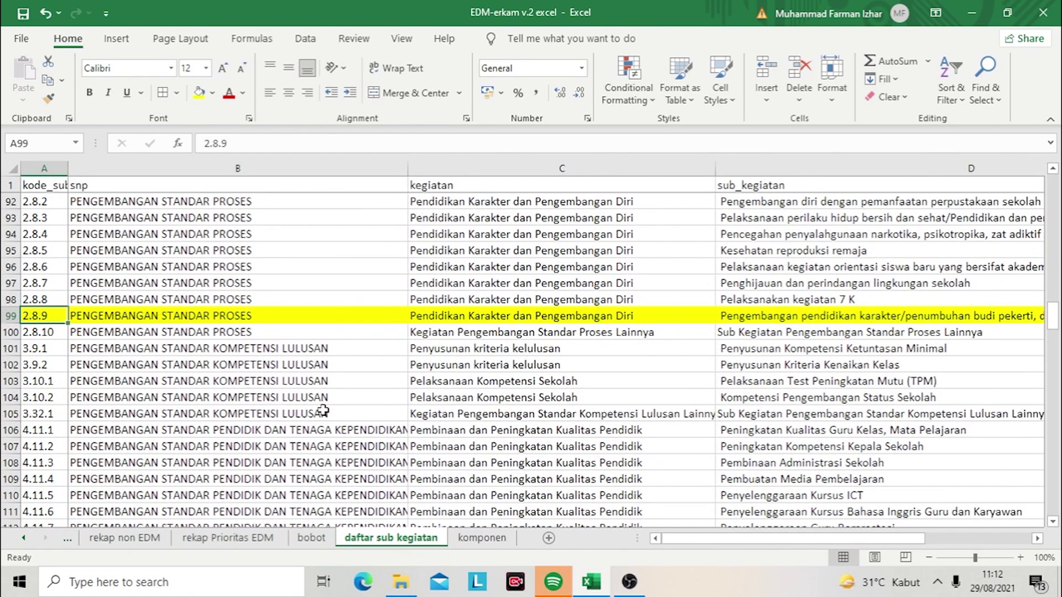
key("ctrl+c")
Step: Paste the copied code 2.8.9 into the Kode cell N7 on the EDM v.2 sheet
left_click(24, 539)
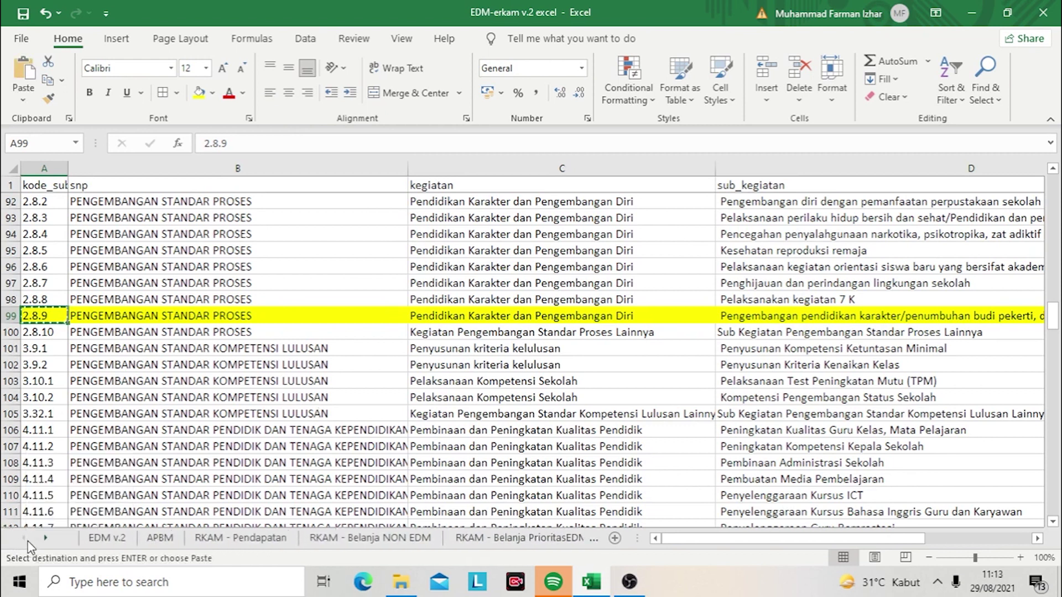
left_click(104, 539)
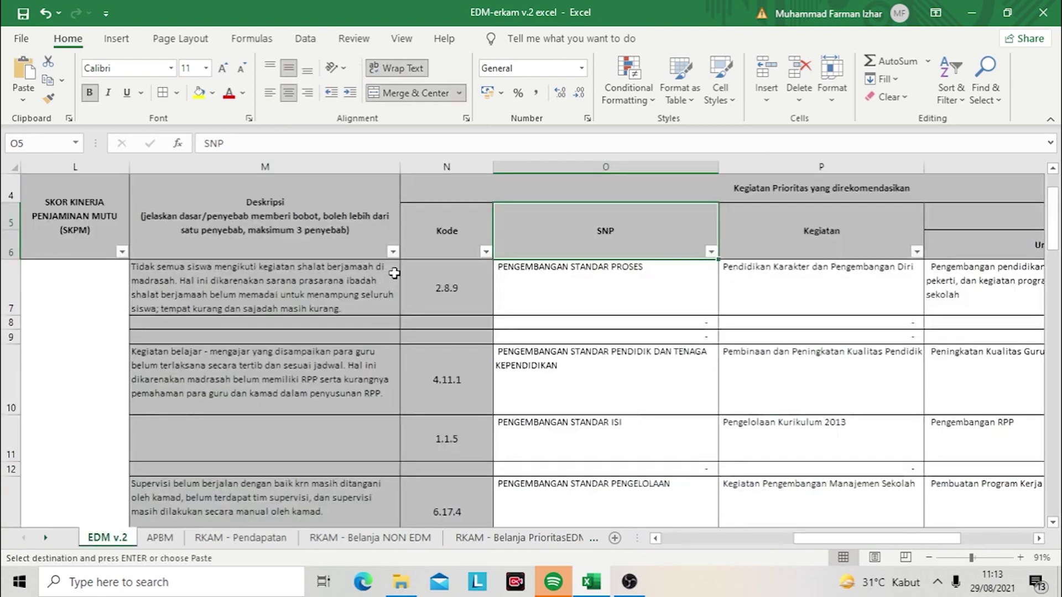
left_click(432, 293)
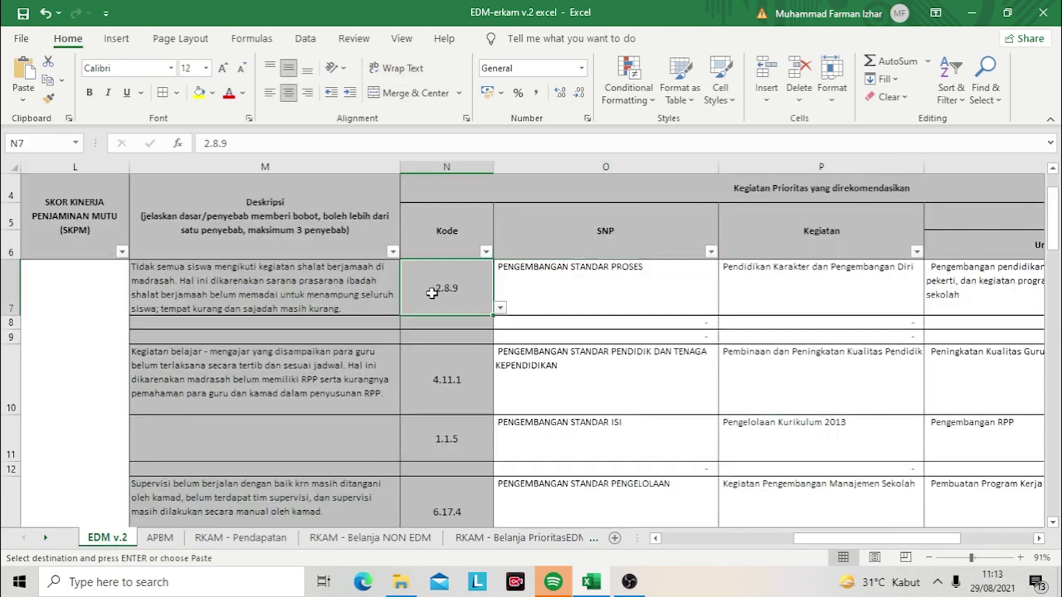
key("ctrl+v")
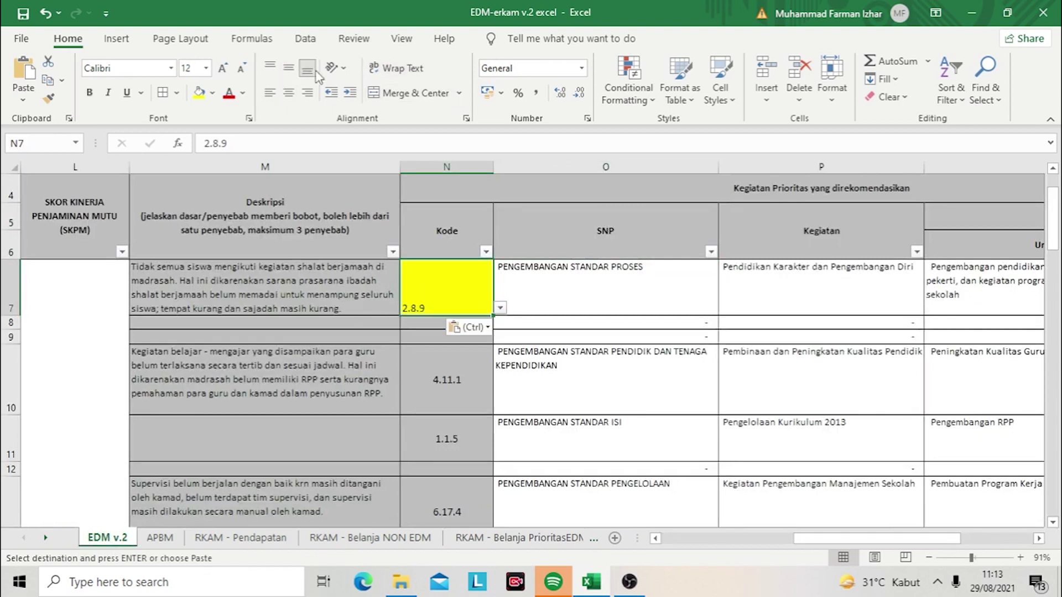
Step: Centre the code in Kode cell N7 vertically and horizontally and replace its yellow fill with the grey used in the column
left_click(289, 69)
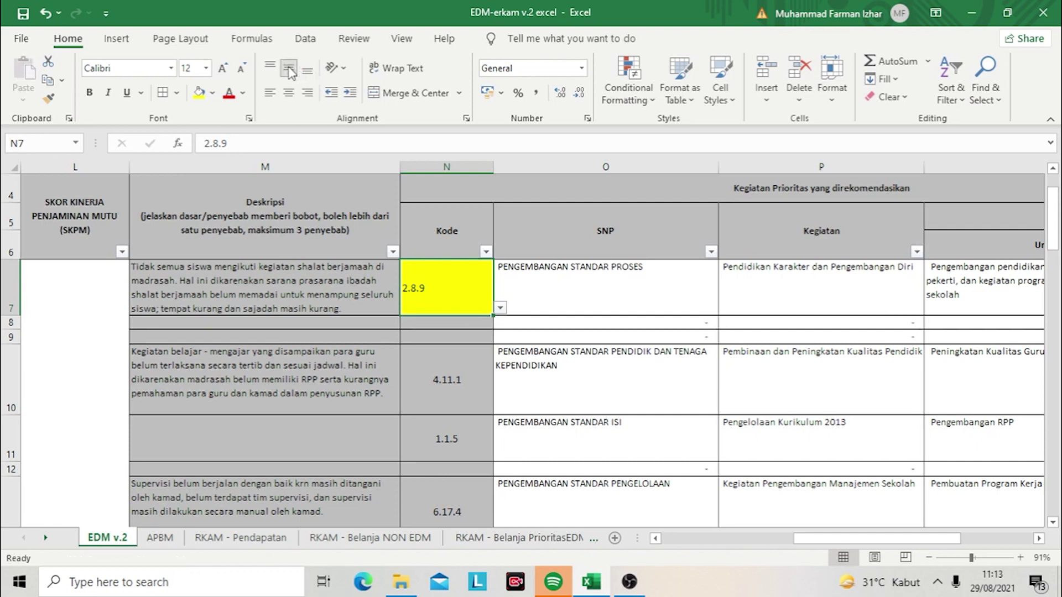
left_click(288, 93)
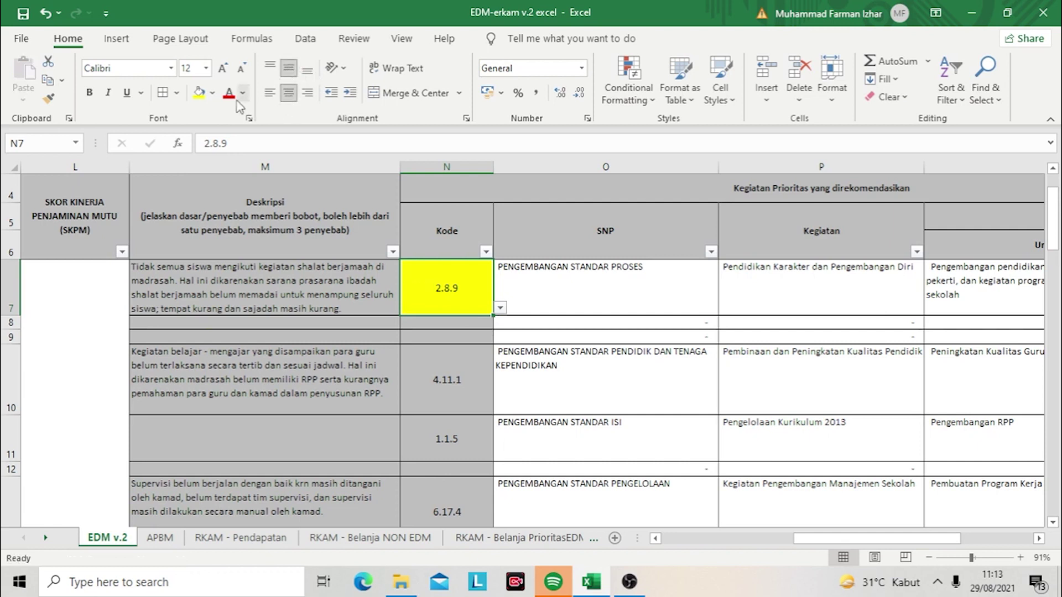
left_click(213, 93)
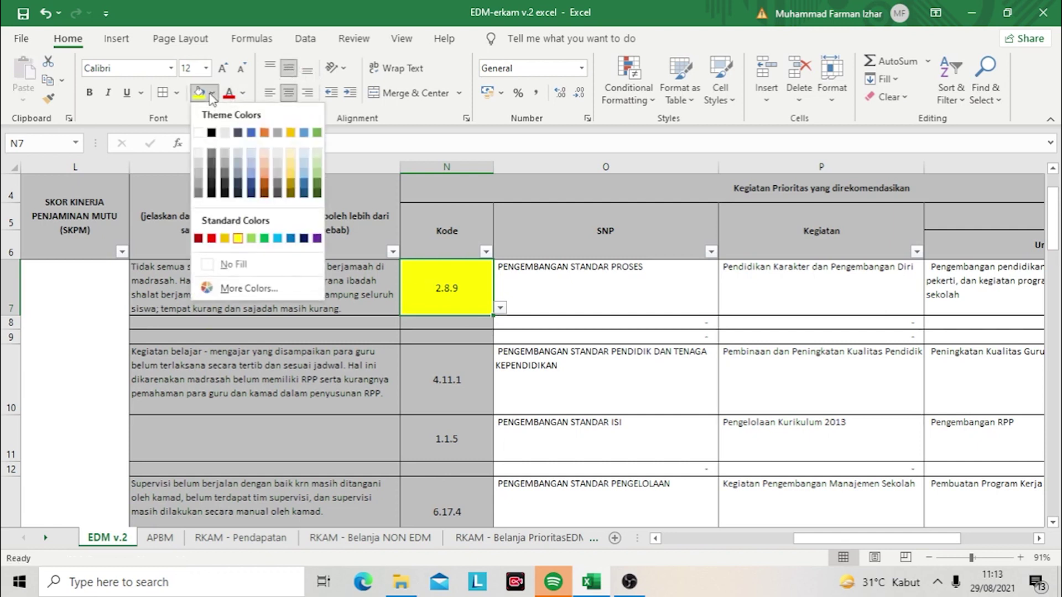
left_click(197, 165)
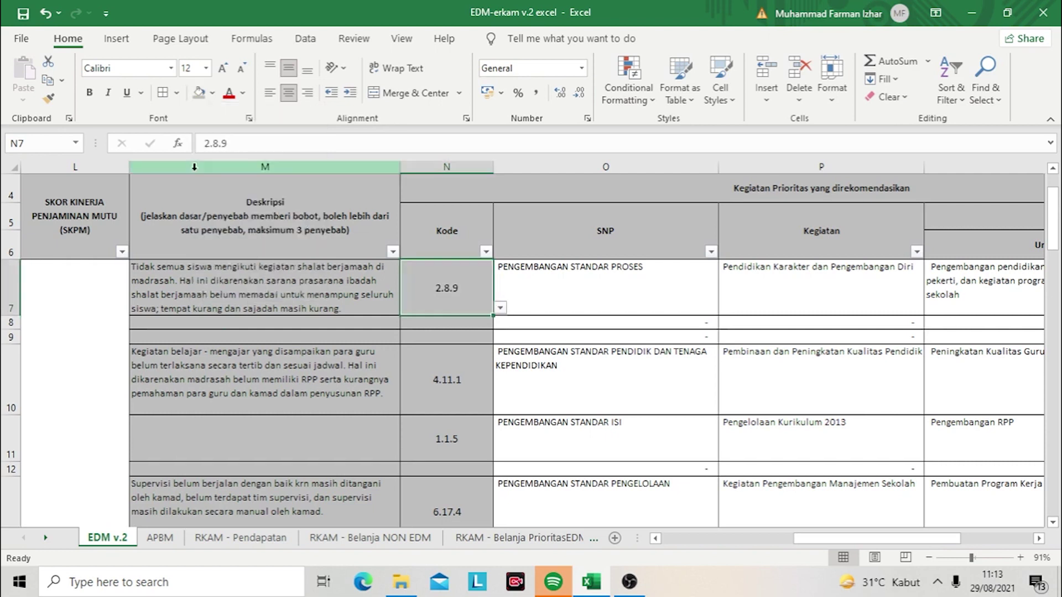
Step: Try codes 2.8.10 and 3.9.1 from the list of allowed codes in Kode cell N7
left_click(502, 309)
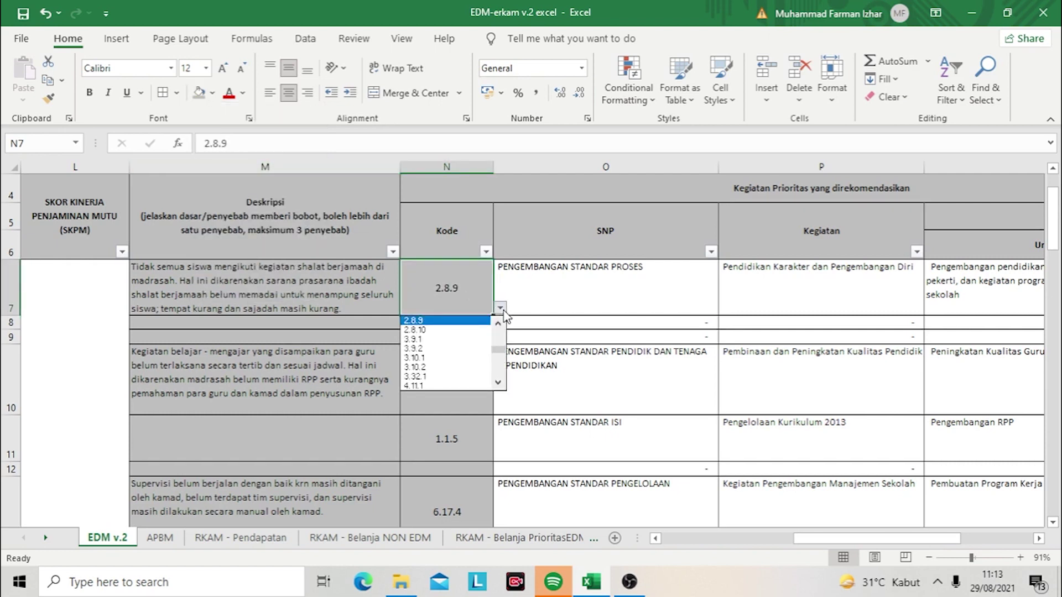
left_click(467, 331)
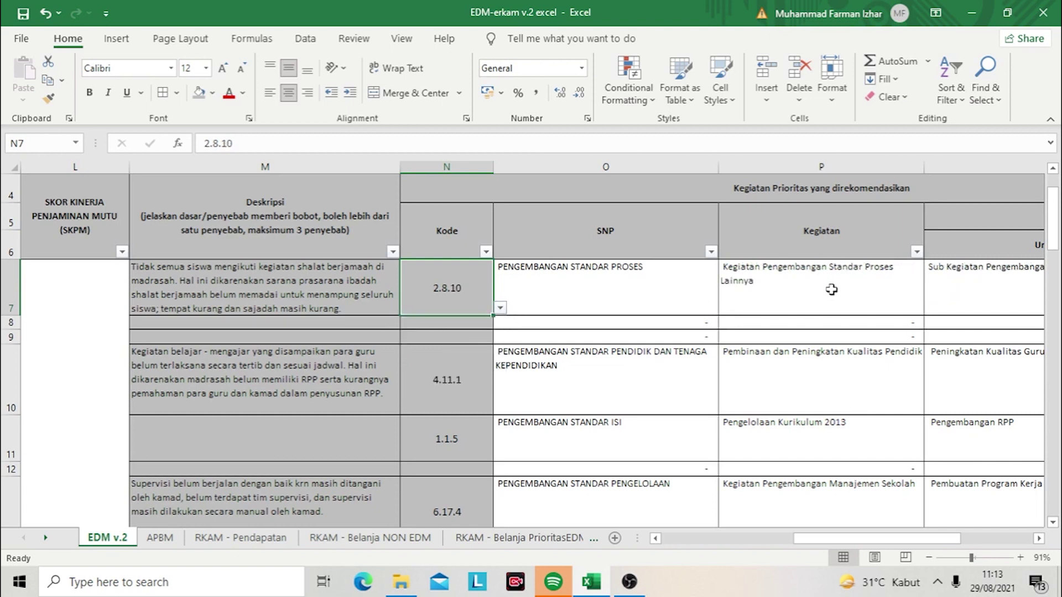
left_click(500, 308)
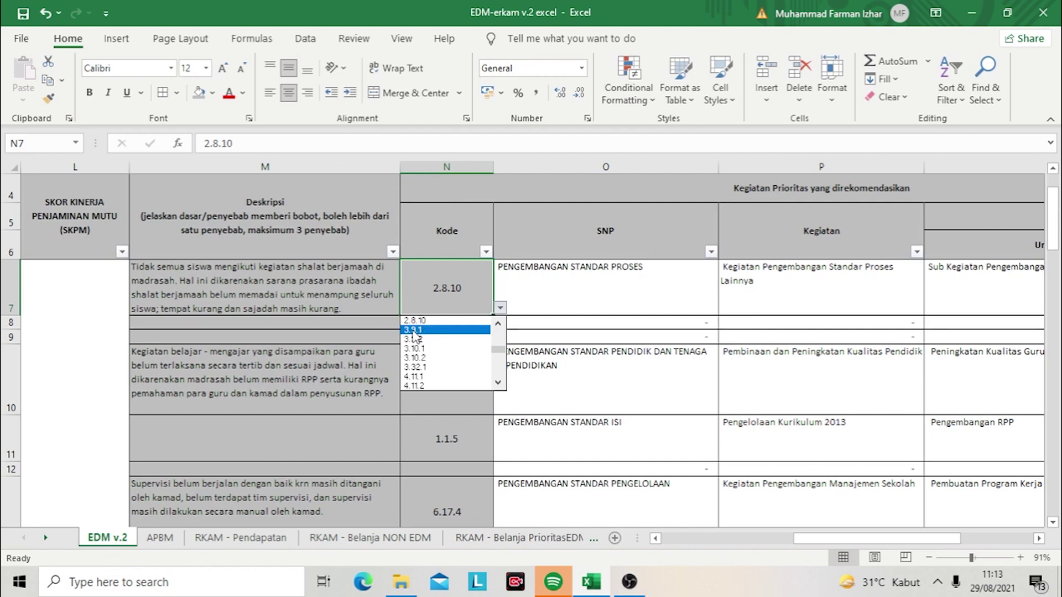
left_click(414, 330)
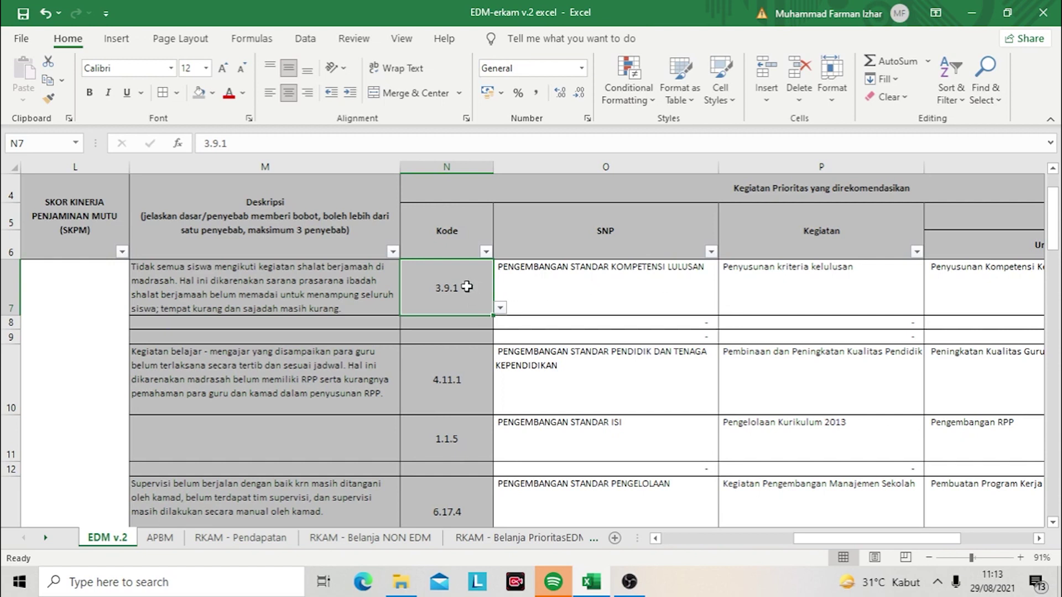
Step: Enter the code 2.8.9 manually in Kode cell N7
type("2.8.")
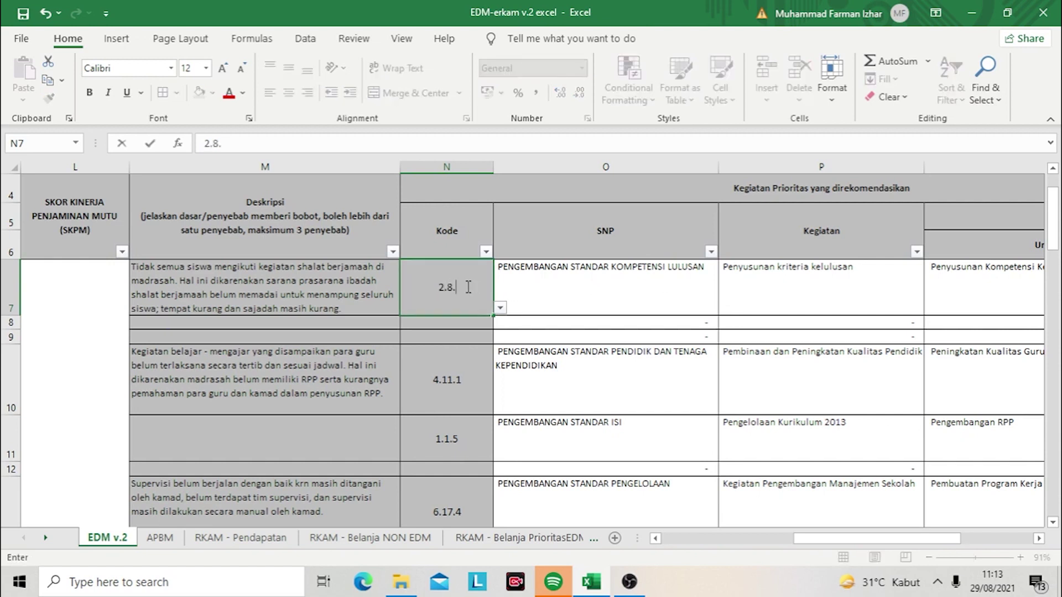
type("9")
key("Return")
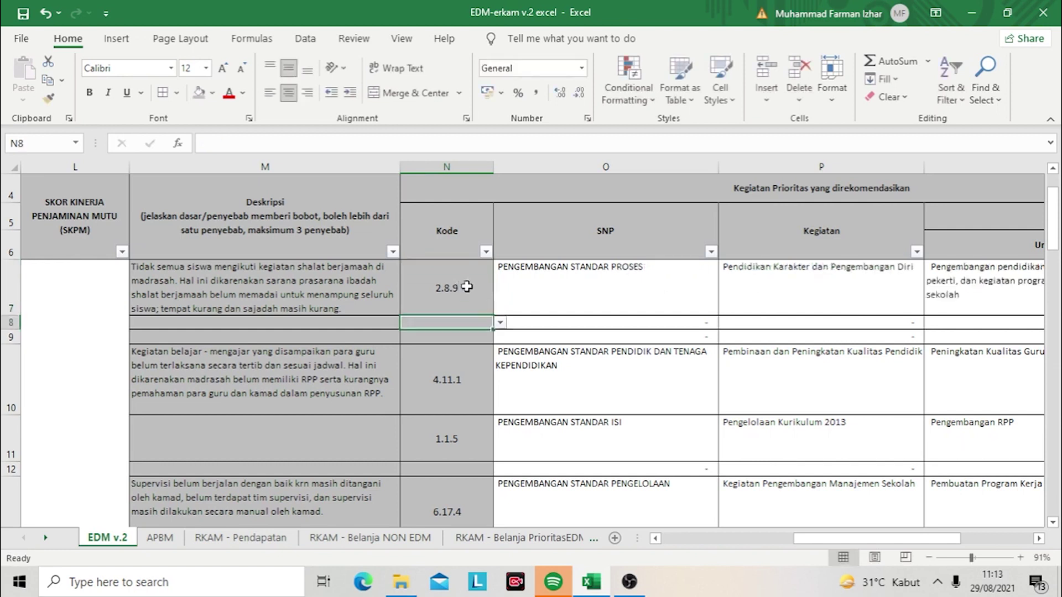
Step: Try to enter the invalid text kekekejh in Kode cell N7, then cancel the entry
left_click(468, 286)
type("kekekejh")
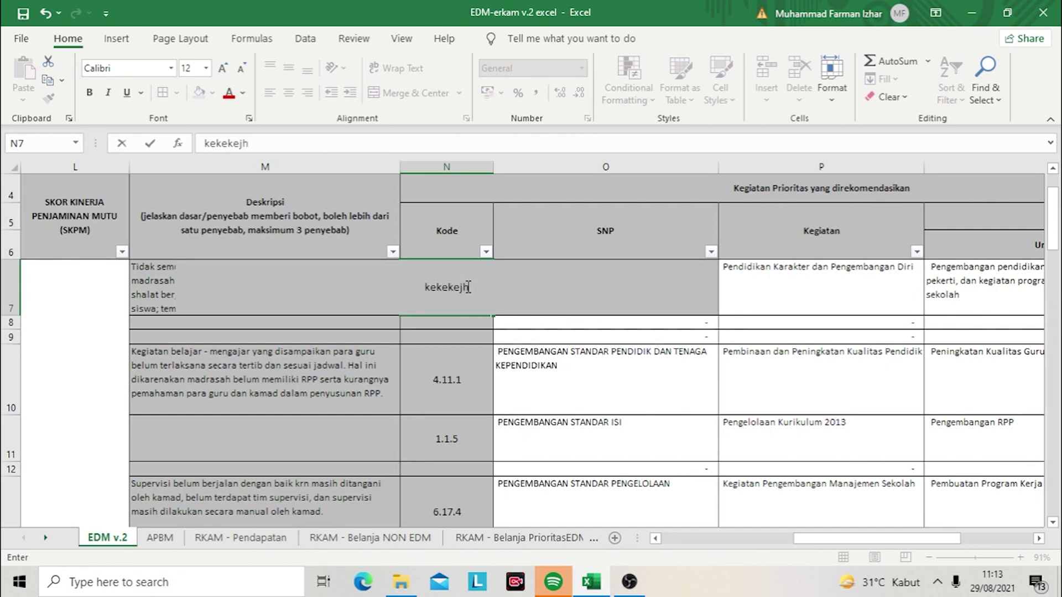
key("Return")
left_click(538, 336)
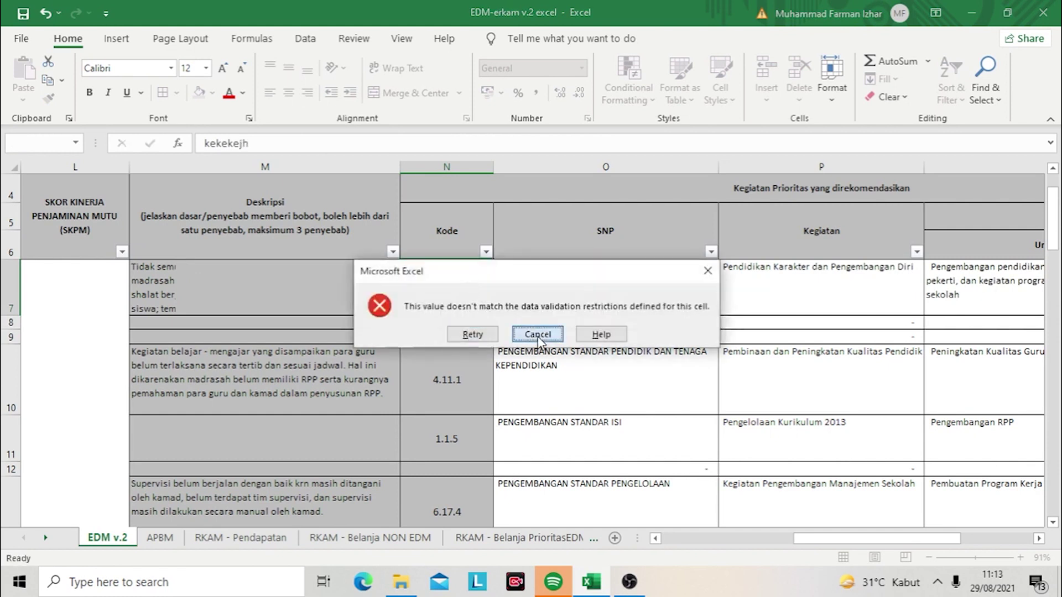
Step: Browse the earlier codes in the allowed list for N7 and choose 2.6.23
left_click(500, 308)
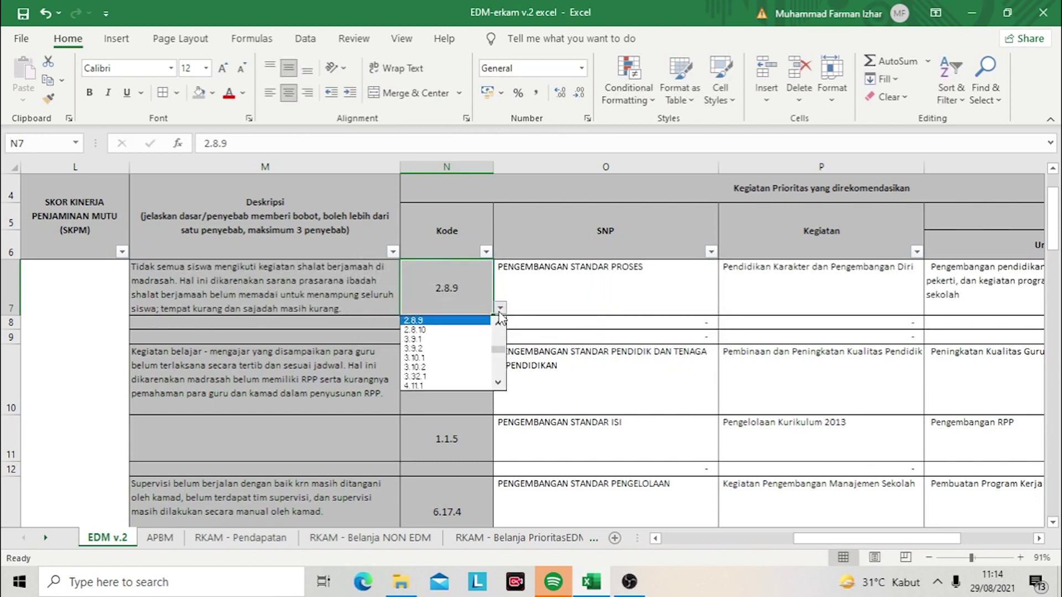
scroll(501, 316, "up", 3)
scroll(500, 316, "up", 1)
scroll(500, 317, "up", 1)
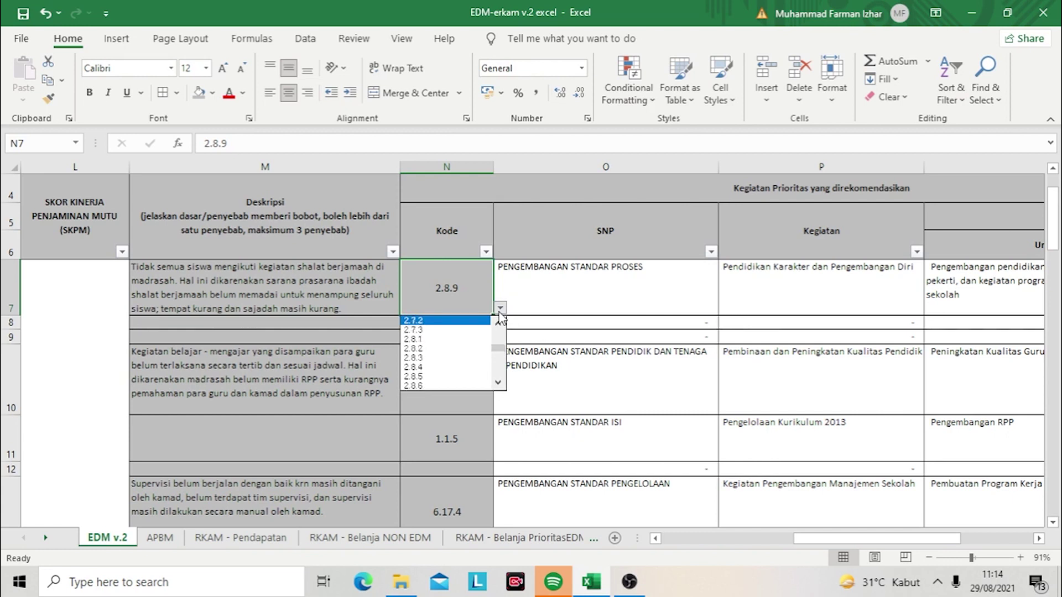
scroll(500, 317, "up", 1)
key("Return")
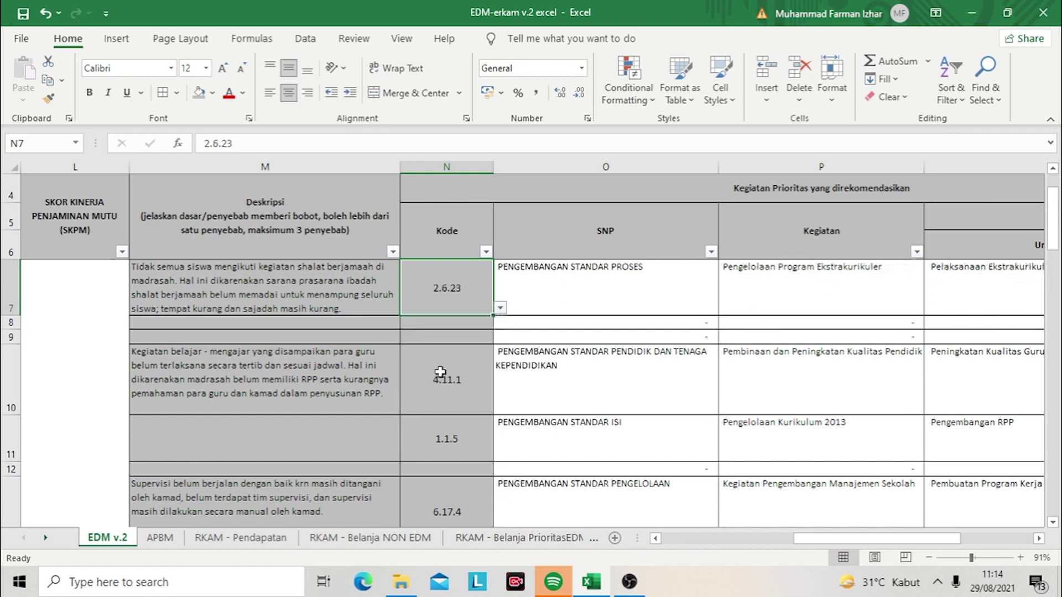
Step: Set the code in Kode cell N7 back to 2.8.9
type("2")
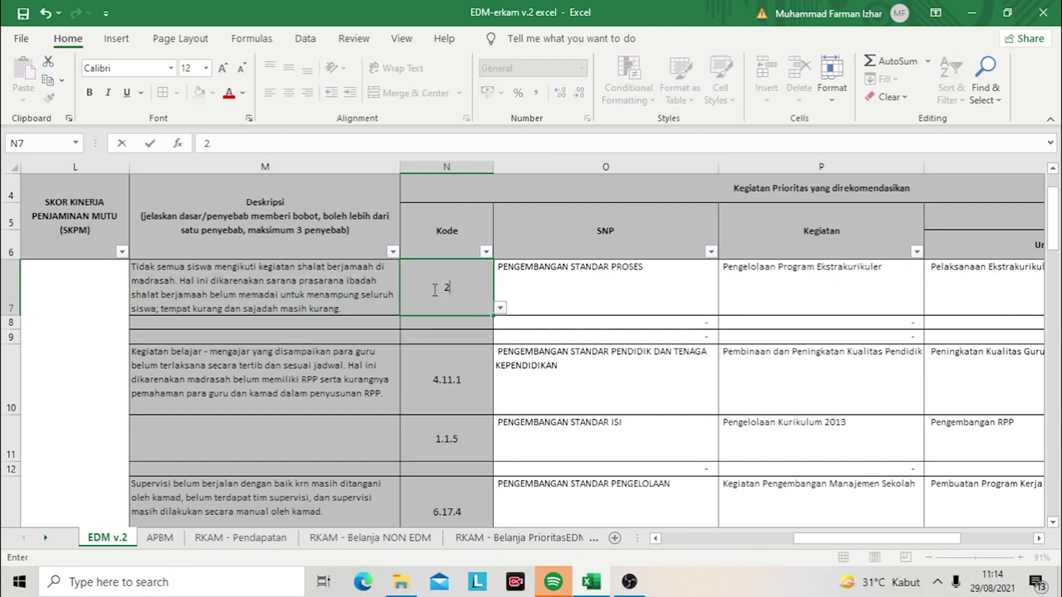
type(".8.9")
key("Return")
Step: Examine the SNP, Kegiatan and Sub Kegiatan Uraian lookup formulas in row 7, cells O7 to Q7
left_click(433, 290)
key("Right")
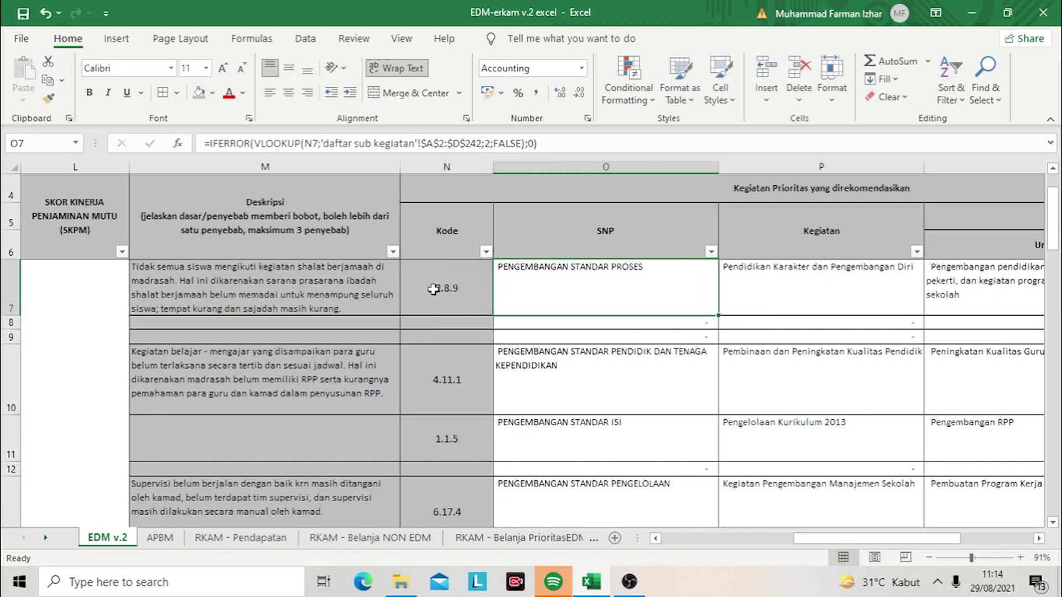
key("Up")
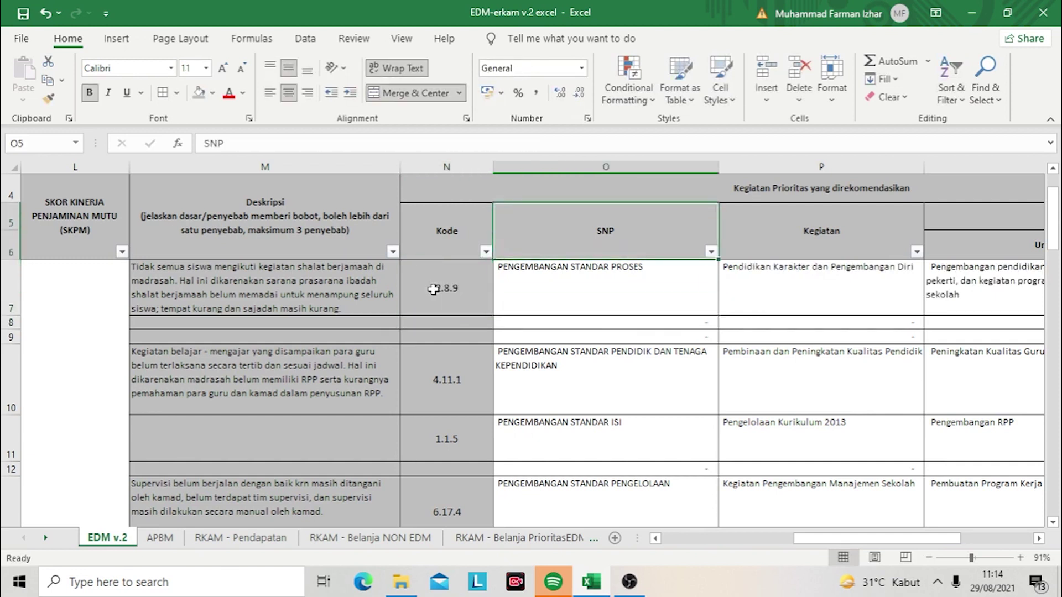
key("Down")
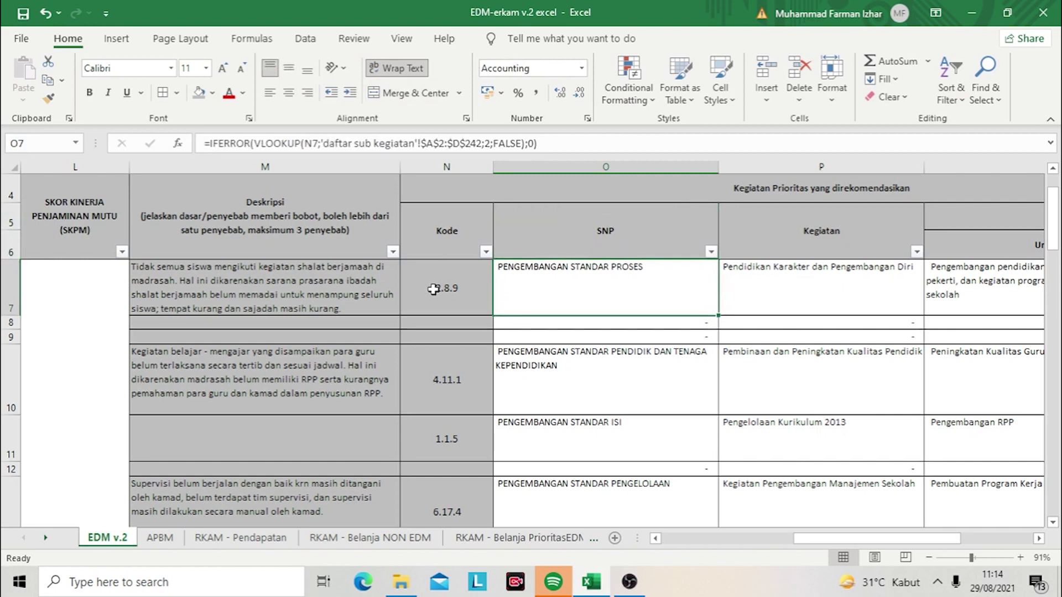
key("Right")
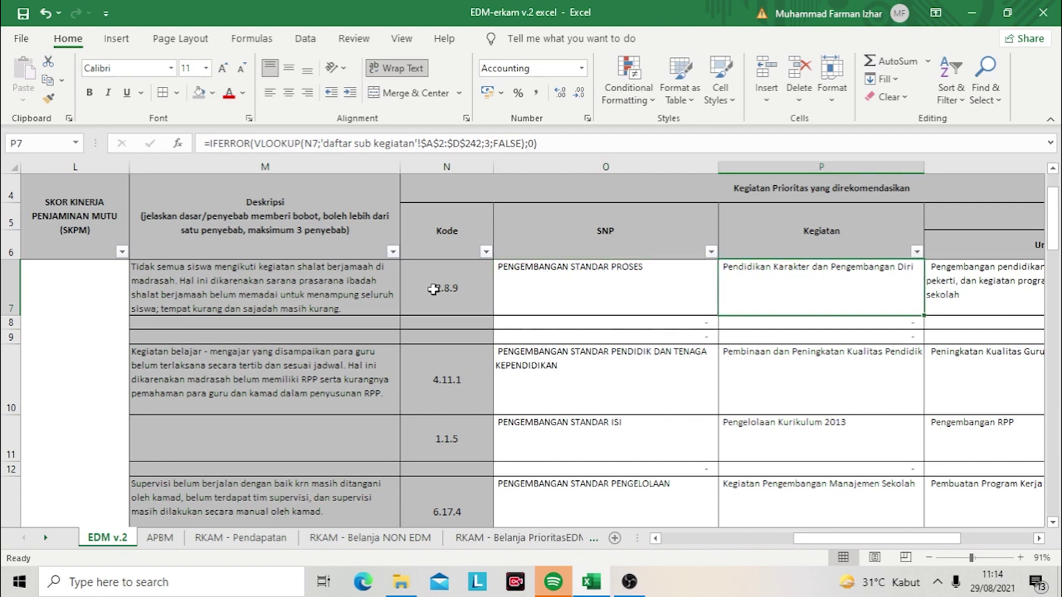
key("Right")
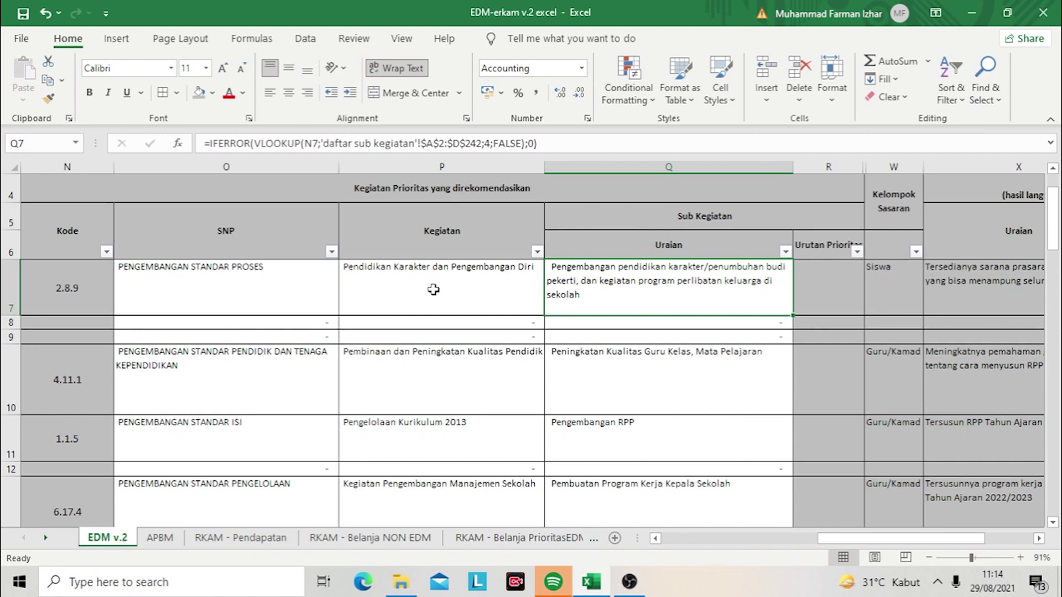
Step: Review the Urutan Prioritas cell R7 beside the Sub Kegiatan Uraian cell Q7
key("Right")
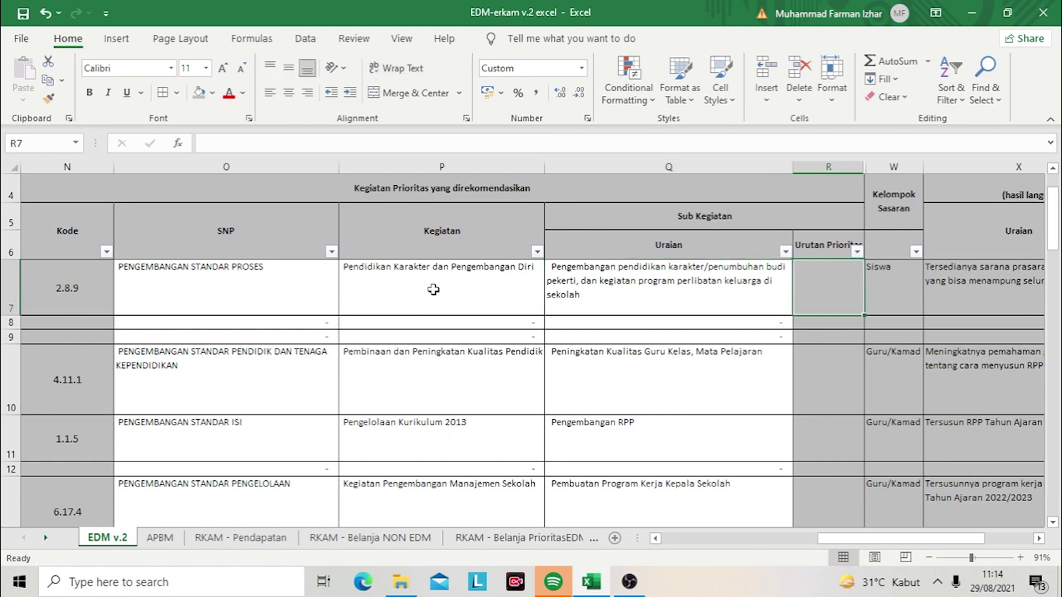
key("Left")
key("Right")
key("Left")
key("Right")
key("Up")
key("Down")
key("Left")
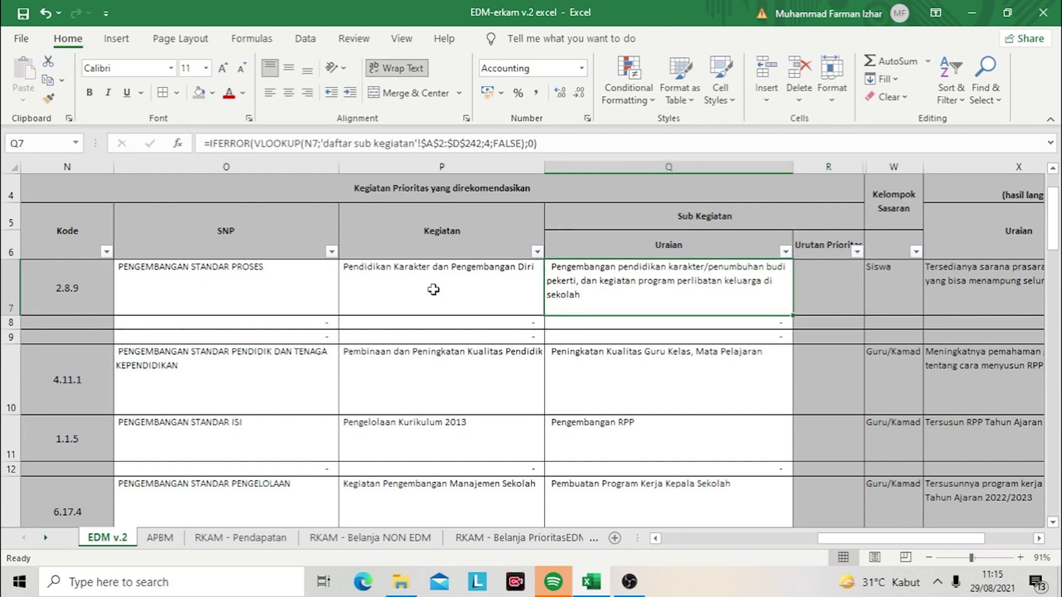
Step: Review row 7 backwards from the Kode cell through Deskripsi and the score columns to the indicator statement in E7
key("Left")
key("Left")
key("Left")
key("Left")
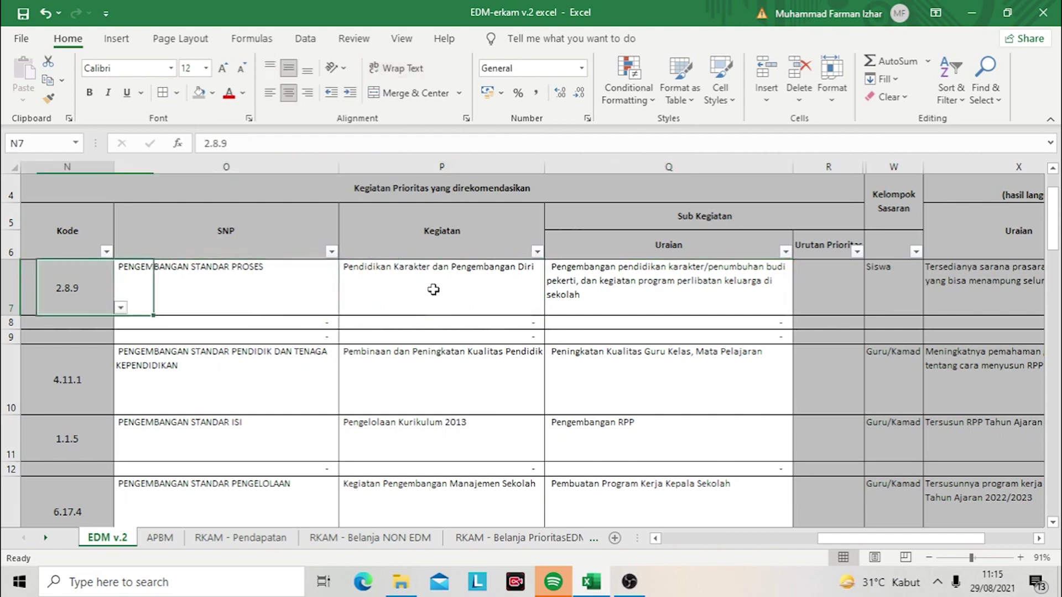
key("Left")
key("Right")
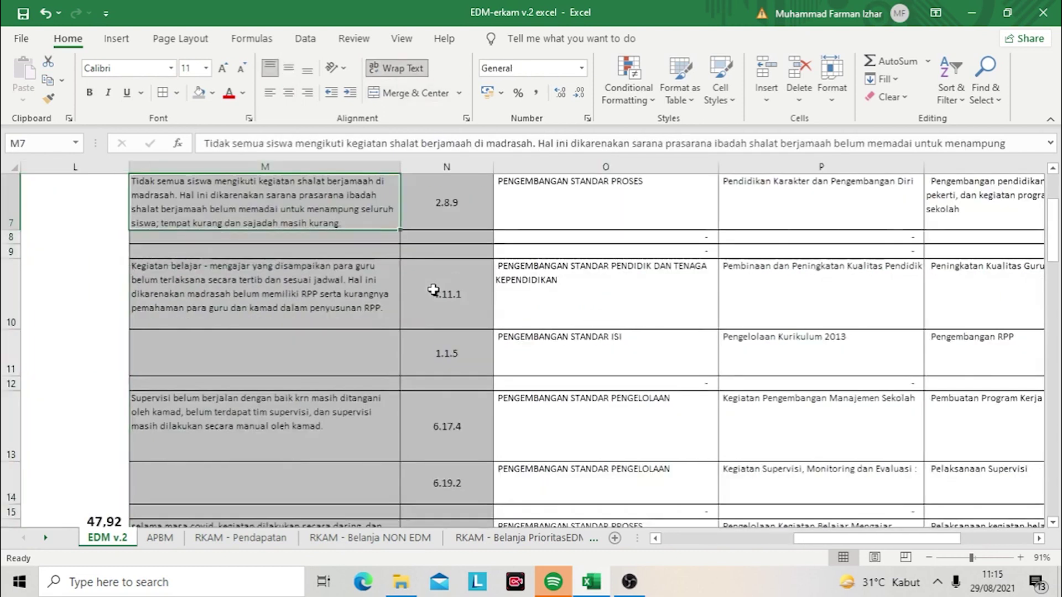
key("Up")
key("Down")
key("Left")
key("Left")
key("Left")
key("Left")
key("Left")
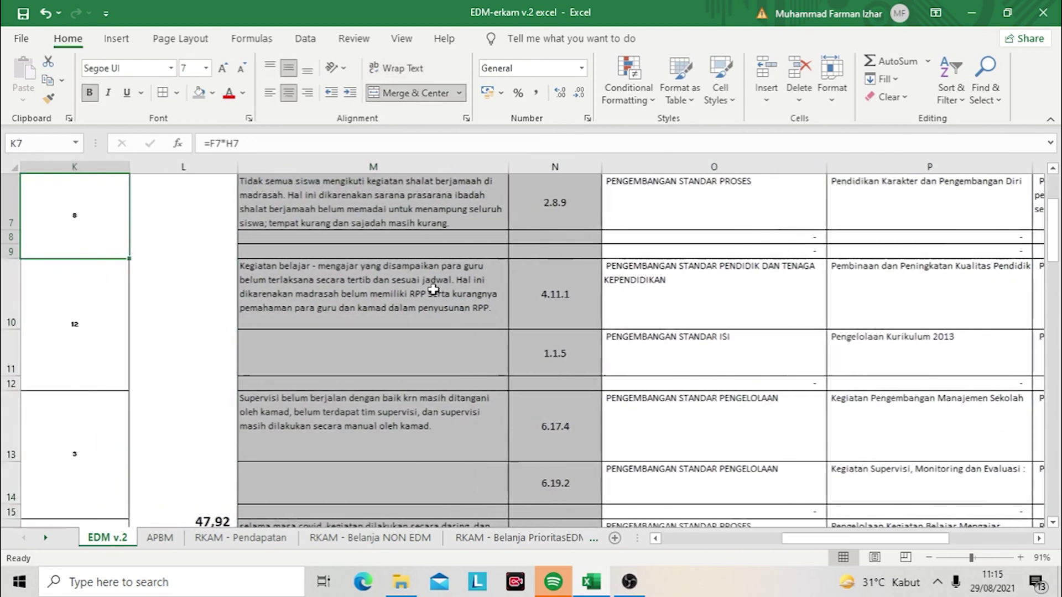
key("Left")
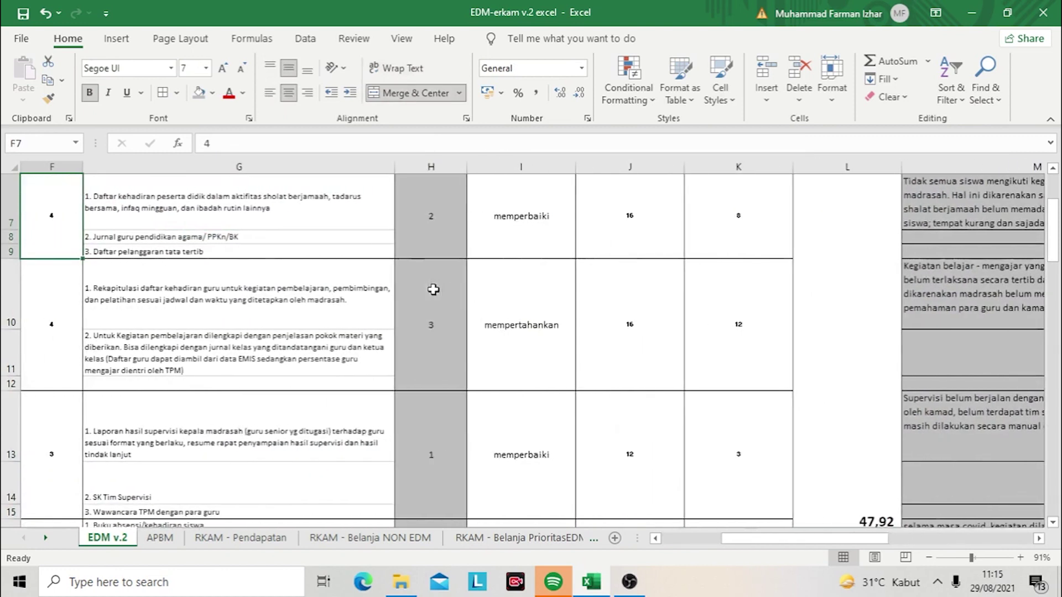
key("Left")
key("Left")
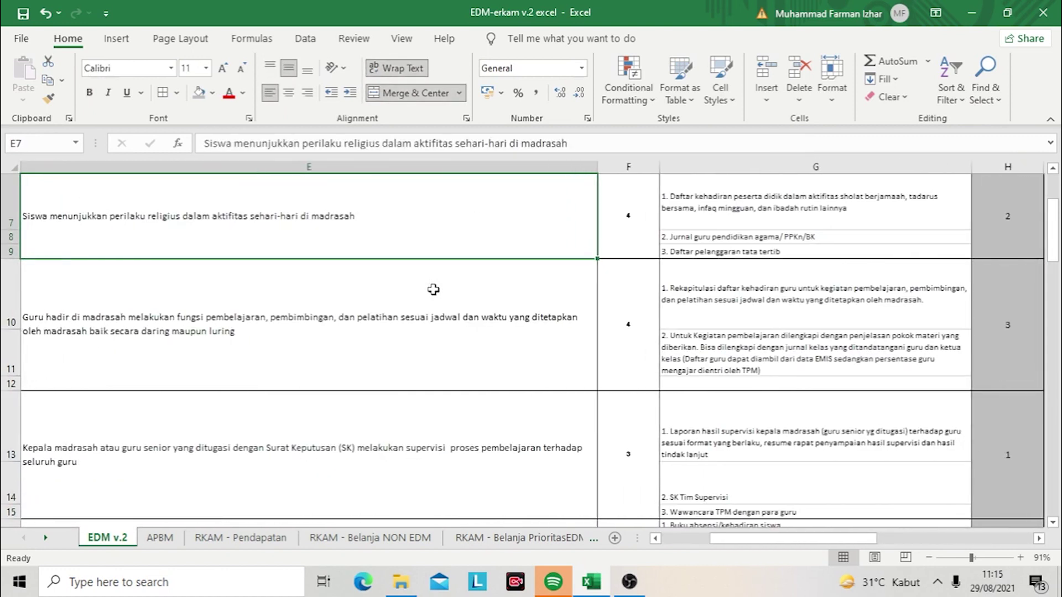
Step: Follow row 7 forward from the indicator statement through the scores and Kode to the Kelompok Sasaran cell W7
key("Right")
key("Right")
key("Right")
key("Right")
key("Right")
key("Right")
key("Right")
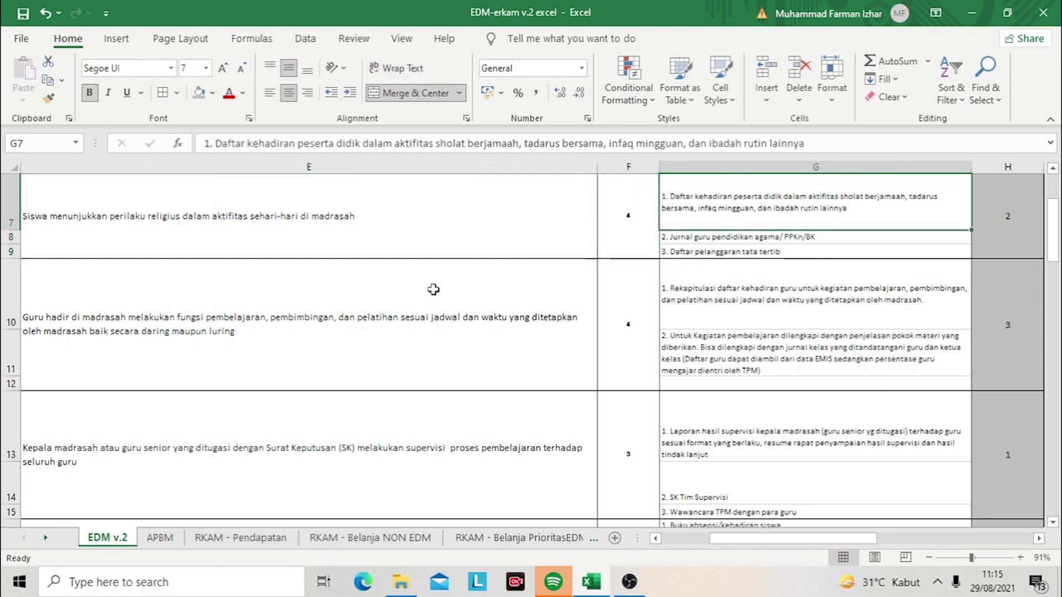
key("Right")
key("Right")
key("Right")
key("Right")
key("Right")
key("Right")
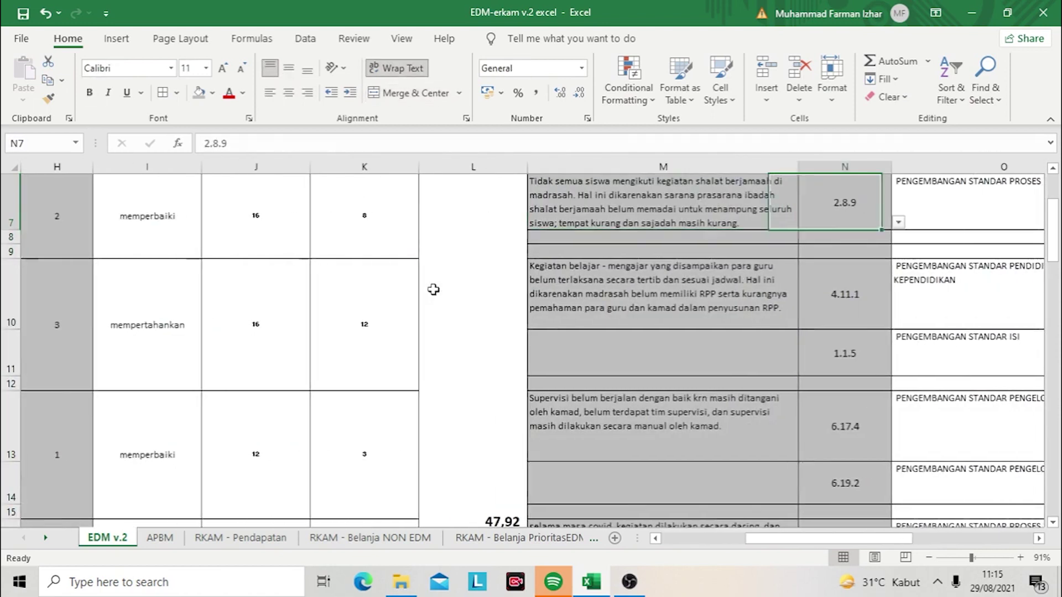
key("Right")
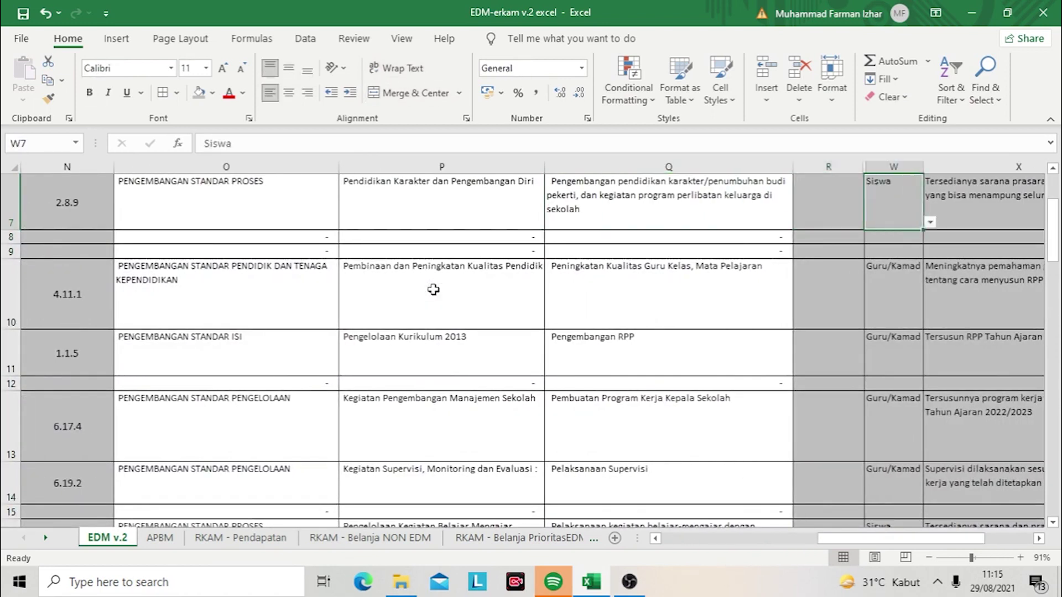
Step: Check the Kelompok Sasaran heading against its entry in cell W7
scroll(434, 290, "up", 1)
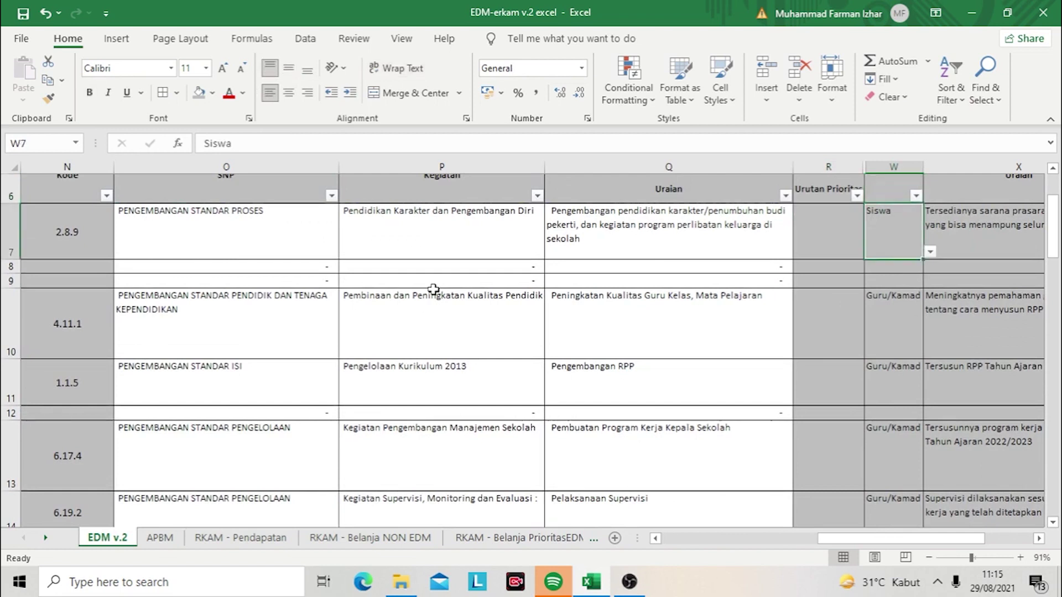
key("Right")
key("Left")
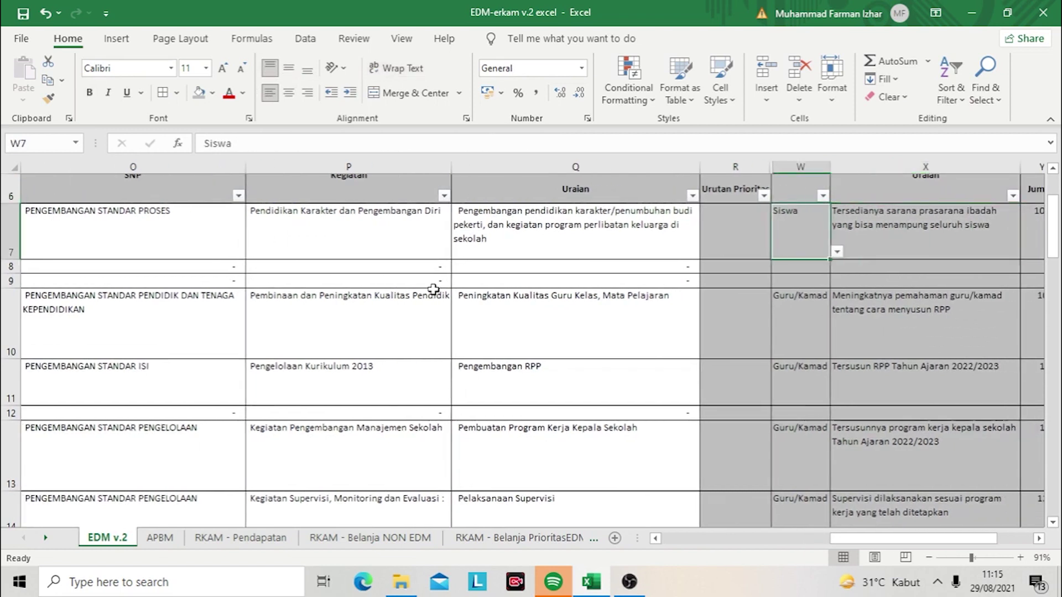
key("Up")
key("Up")
key("Down")
key("Down")
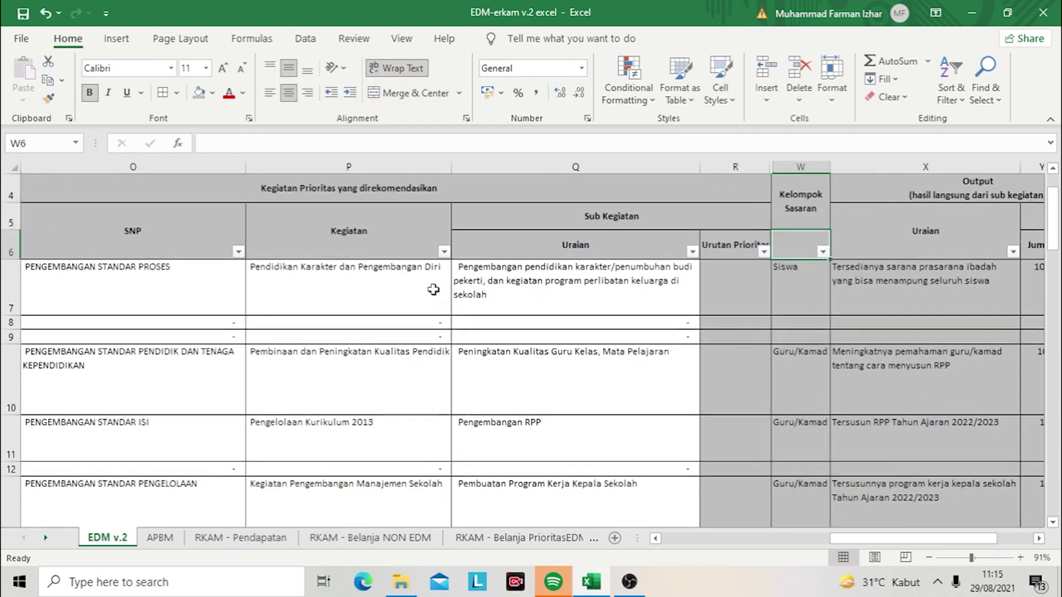
Step: Review the Output Uraian and Target Jumlah entries in row 7
key("Right")
key("Right")
key("Right")
key("Right")
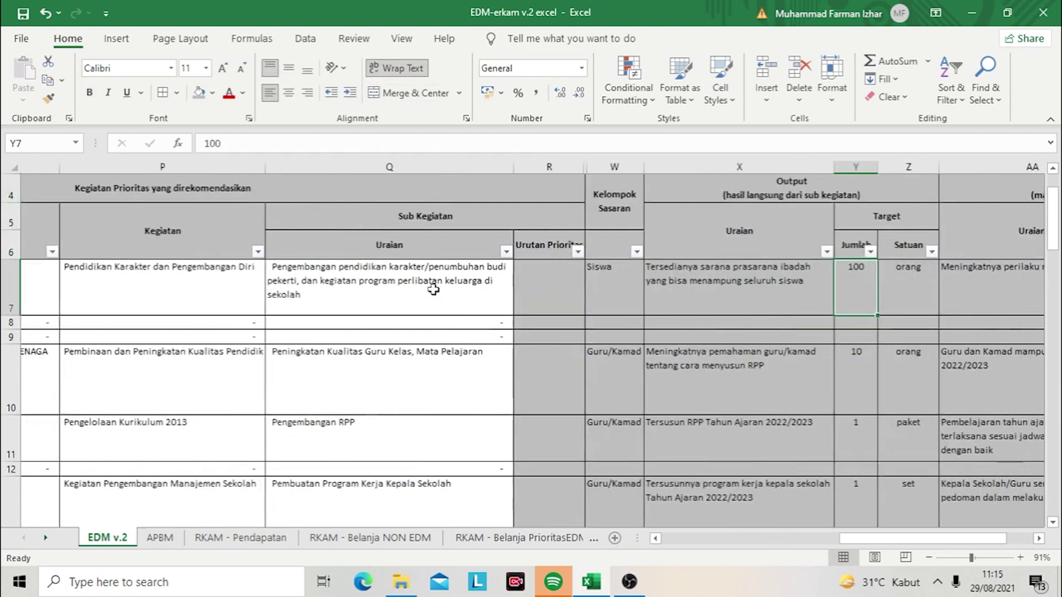
Step: Compare the Sub Kegiatan description in Q7 with the Kelompok Sasaran entry in W7
key("Left")
key("Left")
key("Left")
key("Left")
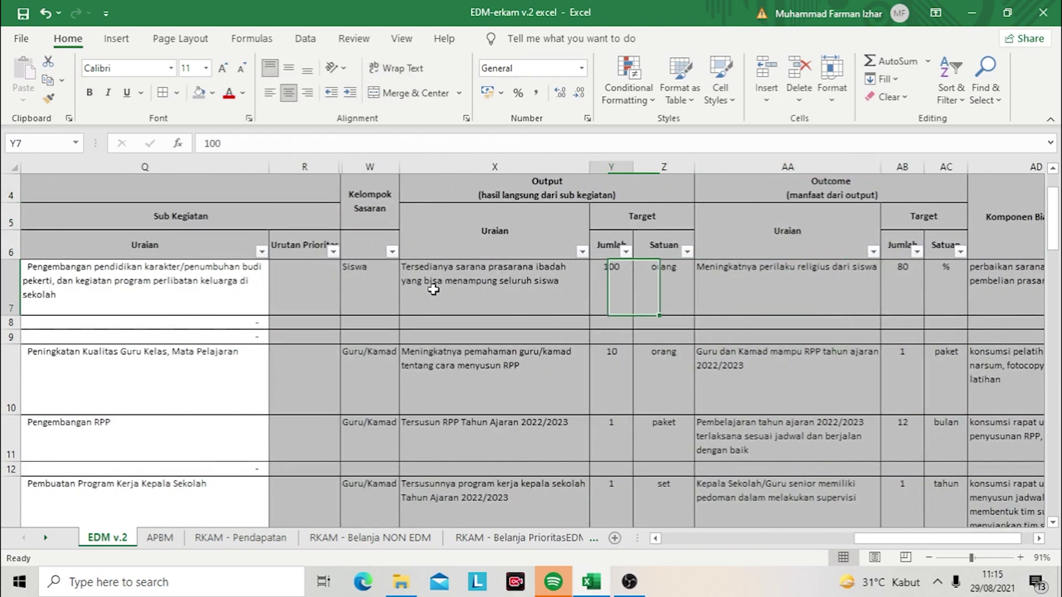
key("Left")
key("Left")
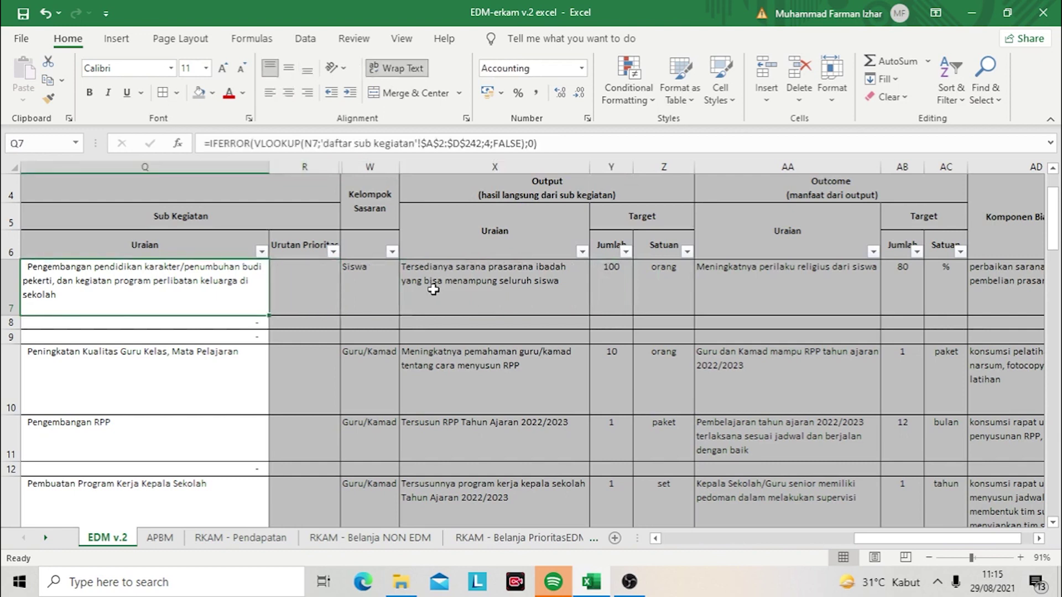
key("Right")
key("Right")
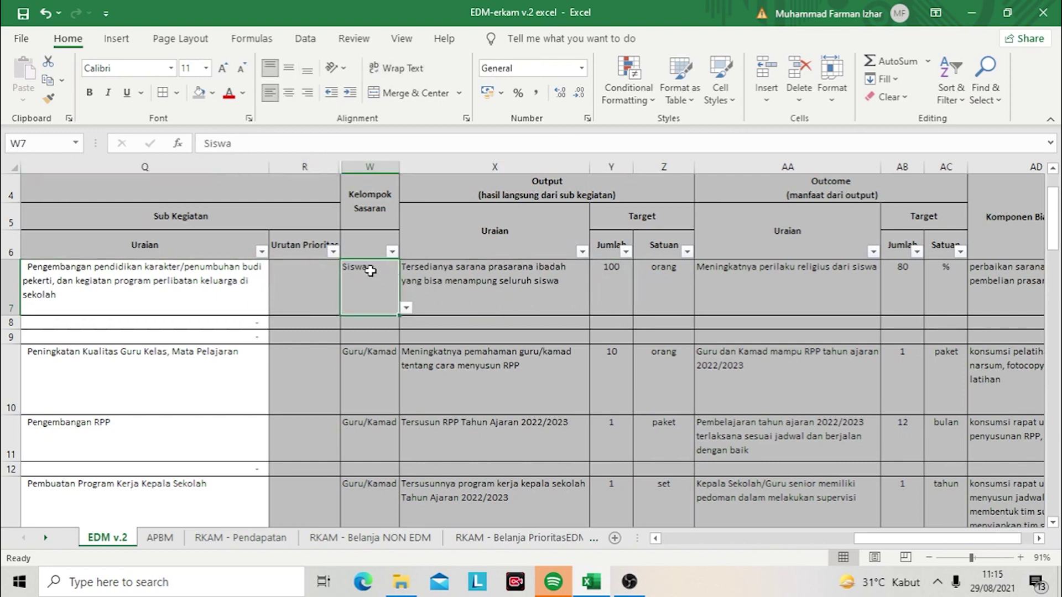
Step: Try Madrasah as the Kelompok Sasaran in W7 and set the cell back to Siswa
left_click(406, 308)
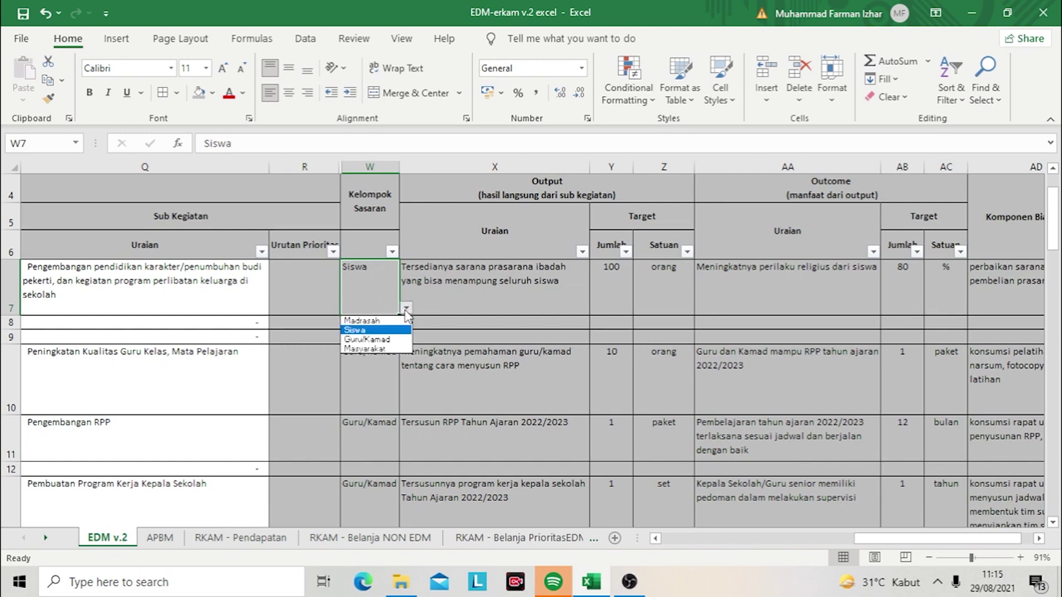
left_click(370, 331)
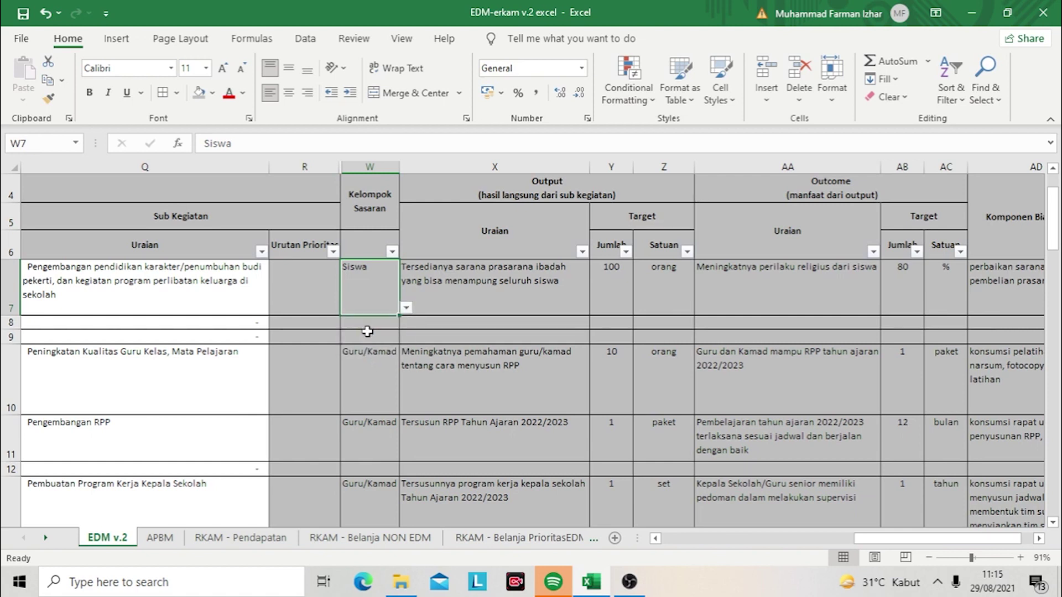
left_click(406, 308)
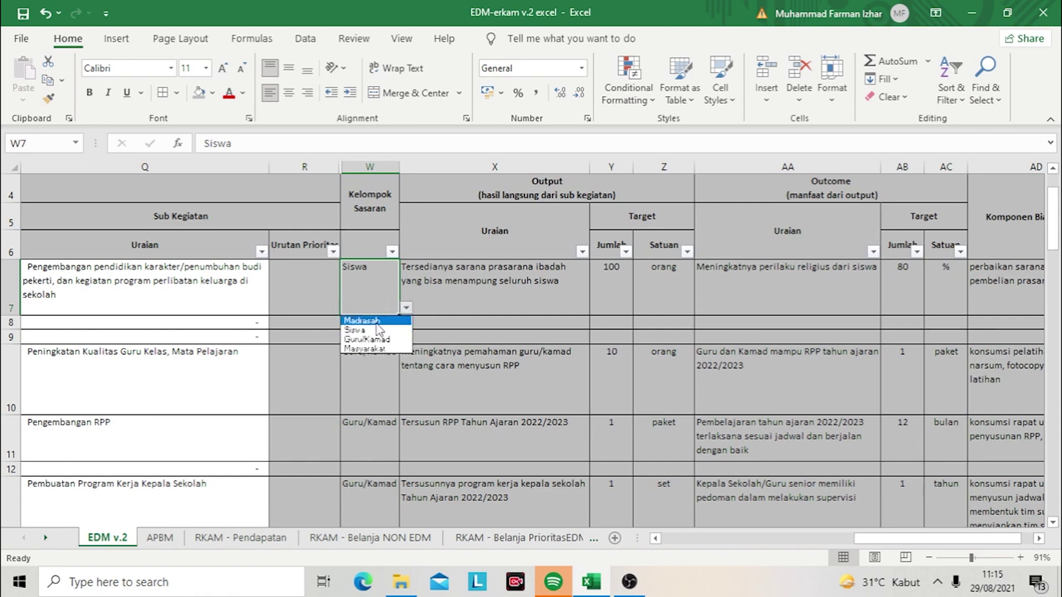
left_click(377, 323)
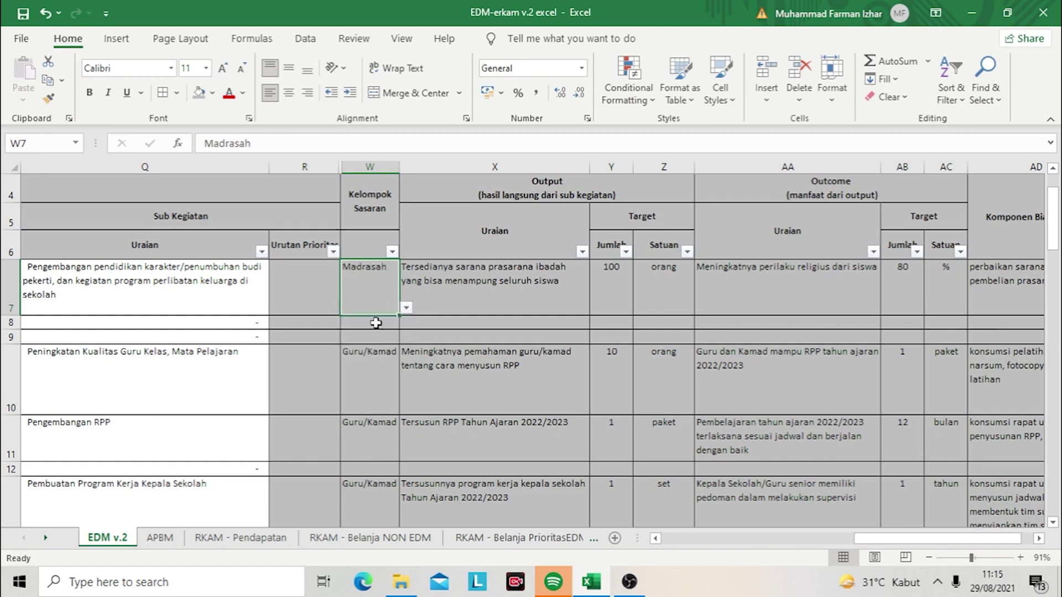
left_click(407, 308)
left_click(387, 330)
left_click(455, 306)
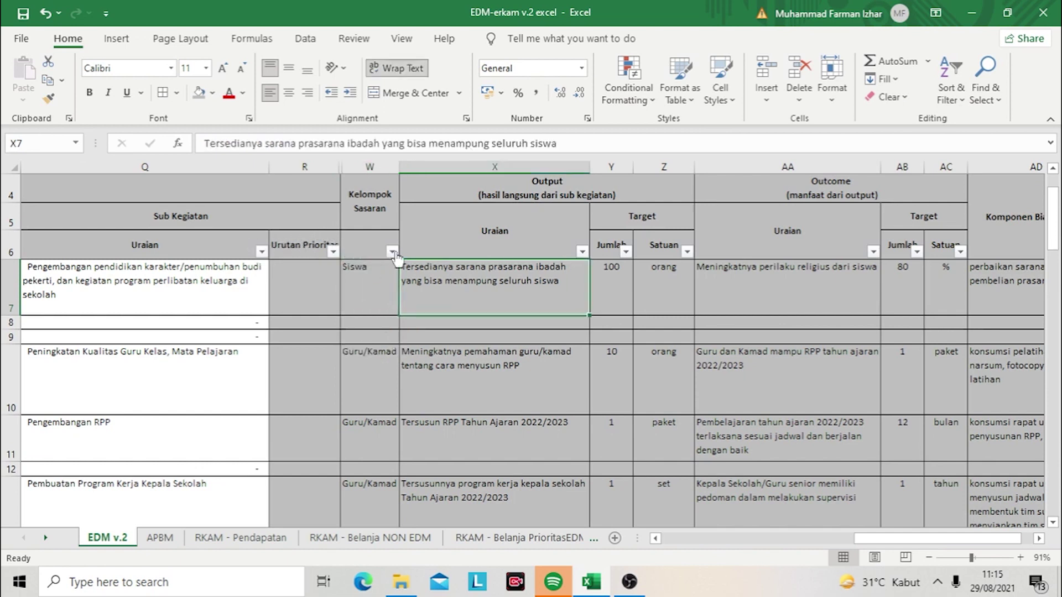
Step: Check the Kelompok Sasaran entry in W7 against the Output Uraian in X7 and view its list of allowed choices
left_click(363, 297)
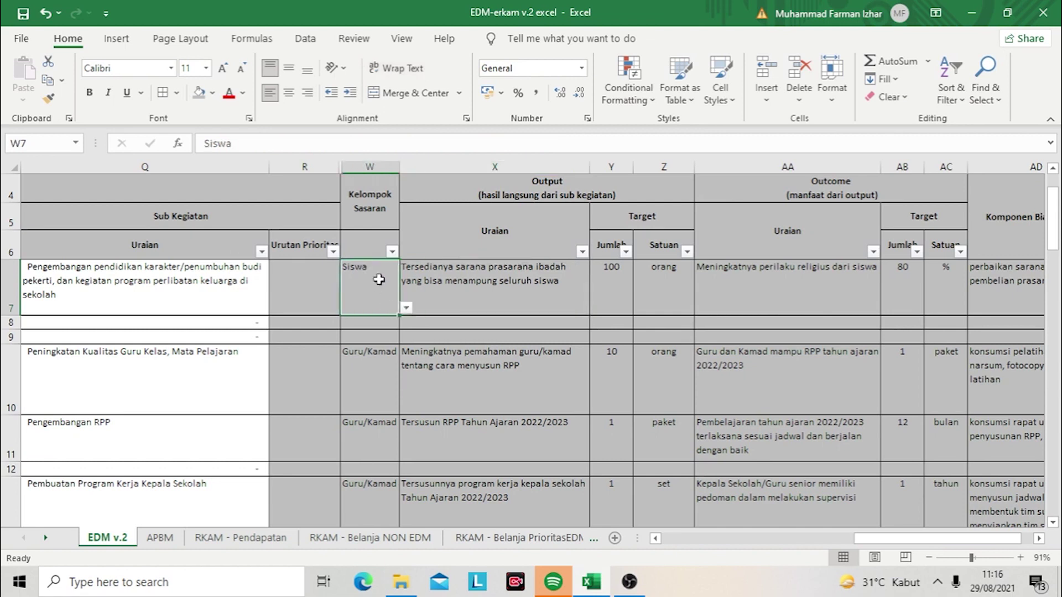
left_click(457, 293)
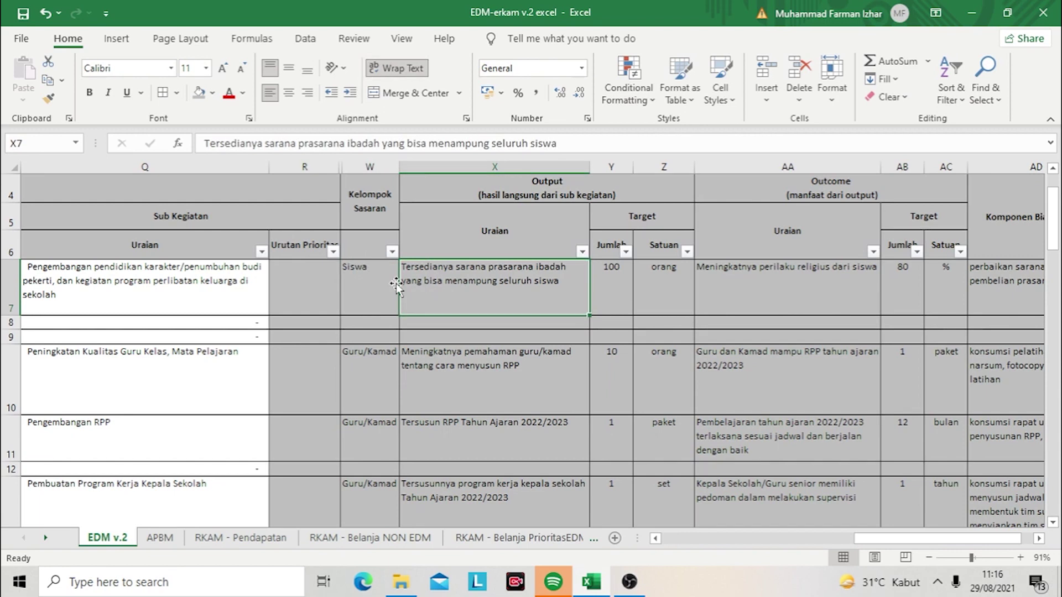
left_click(368, 282)
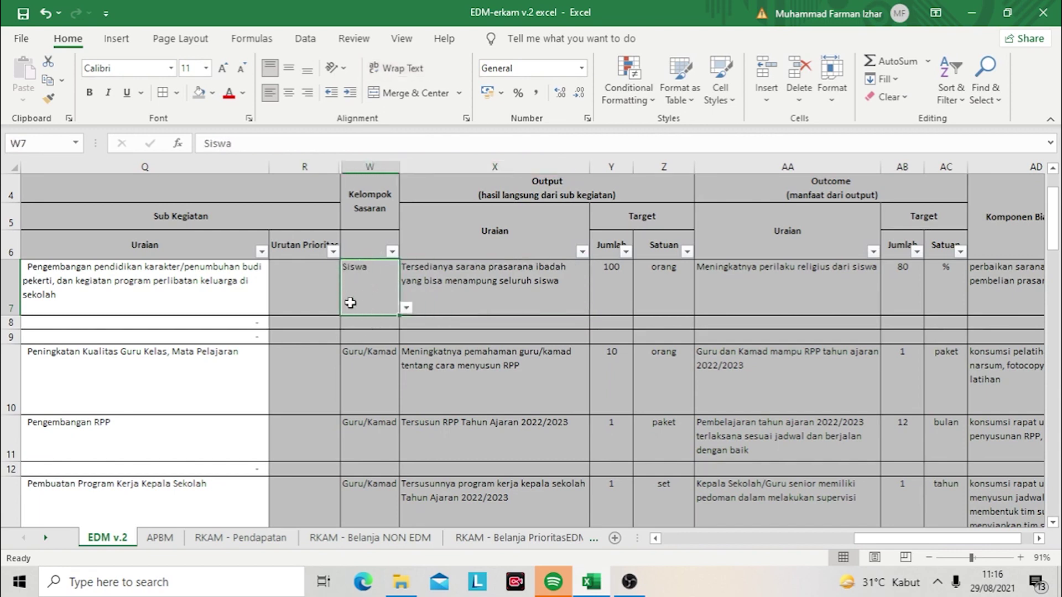
left_click(406, 309)
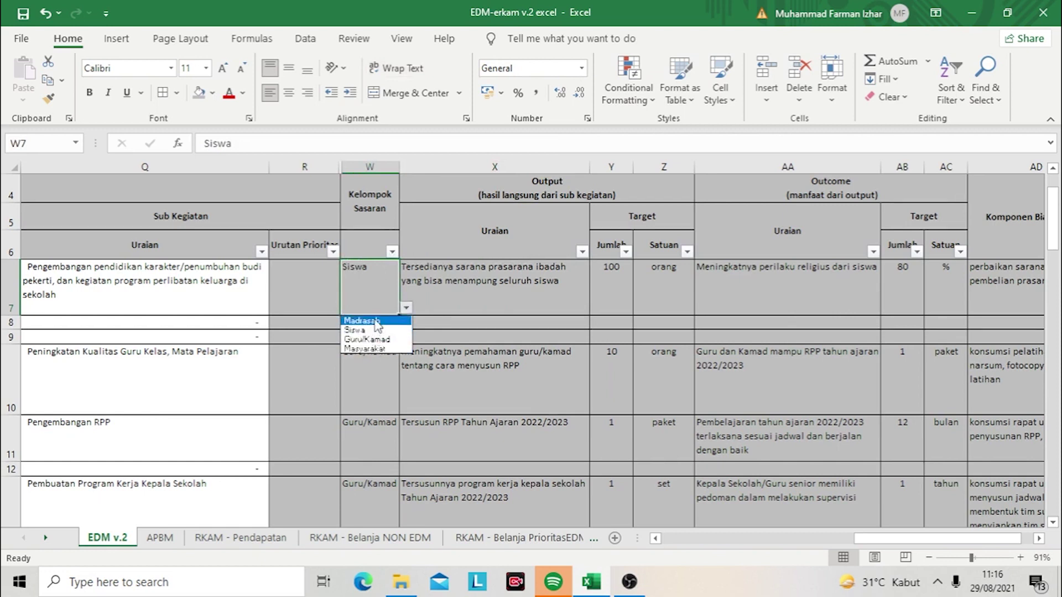
left_click(369, 276)
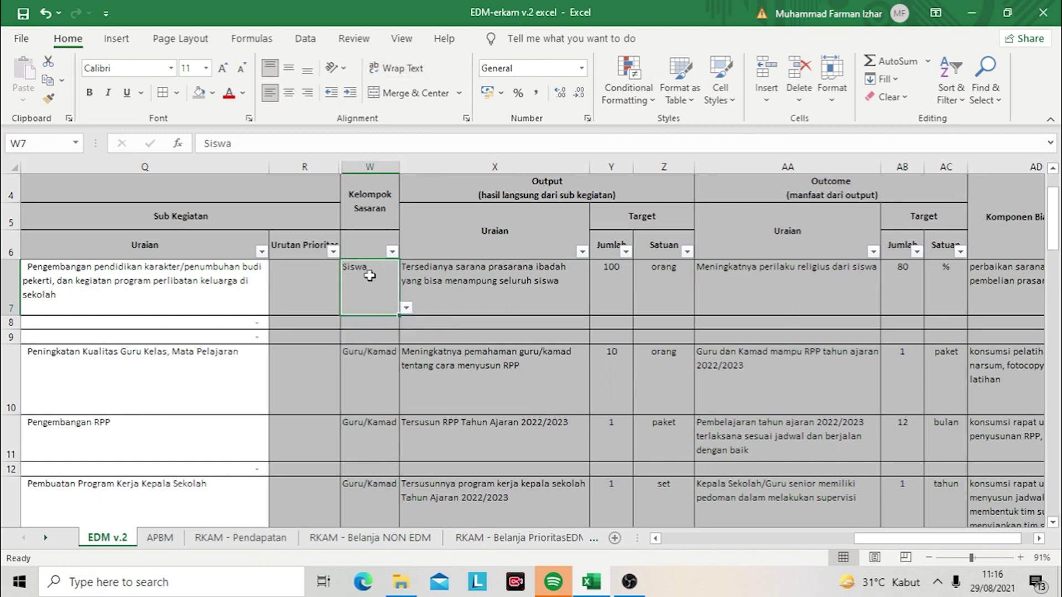
Step: Inspect the Data Validation list source of cell W7 without changing the settings
left_click(309, 40)
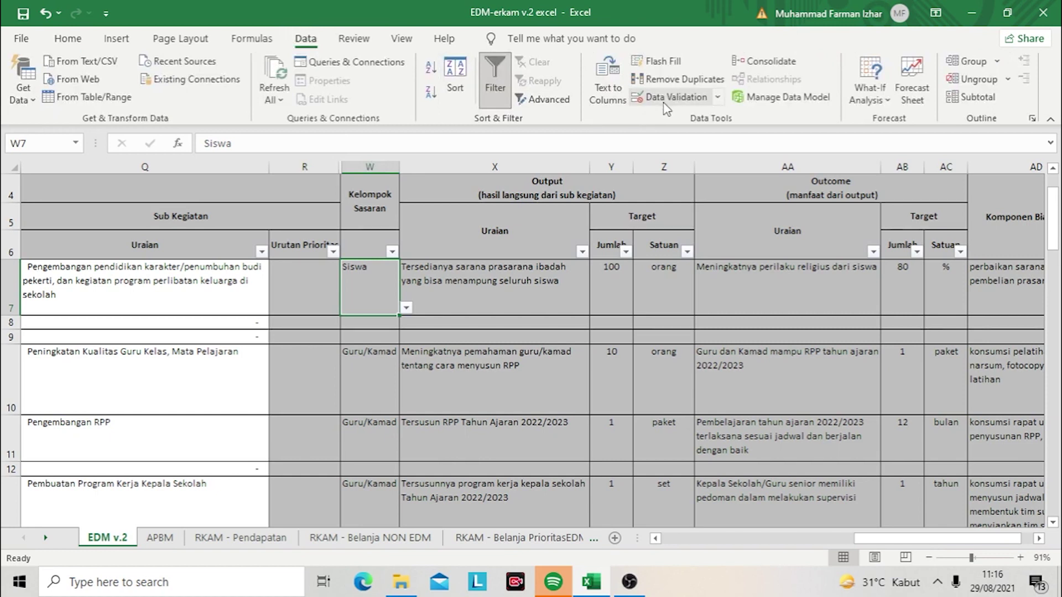
left_click(717, 98)
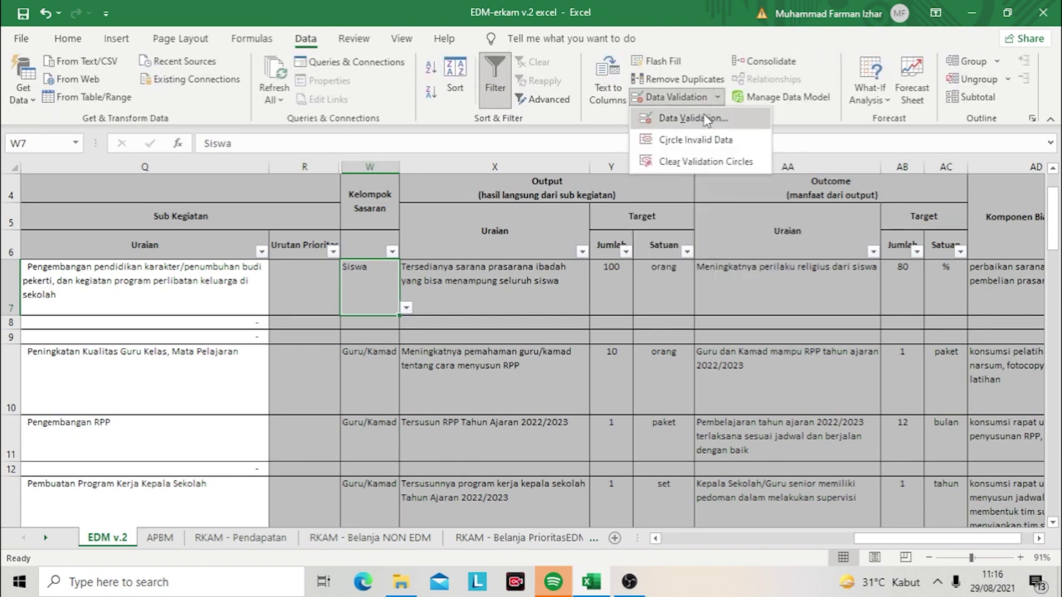
left_click(711, 117)
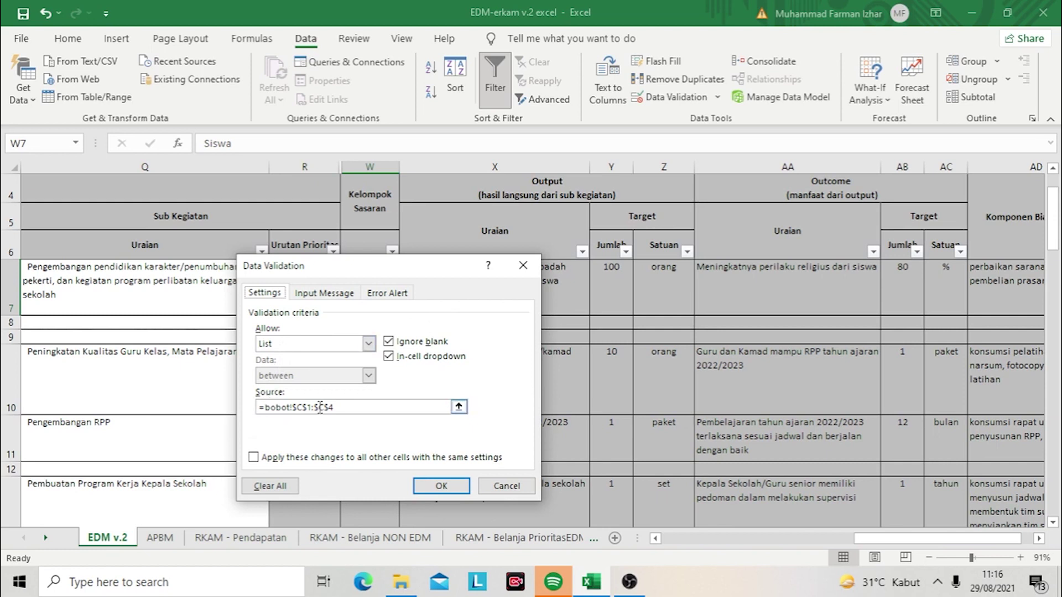
left_click(523, 267)
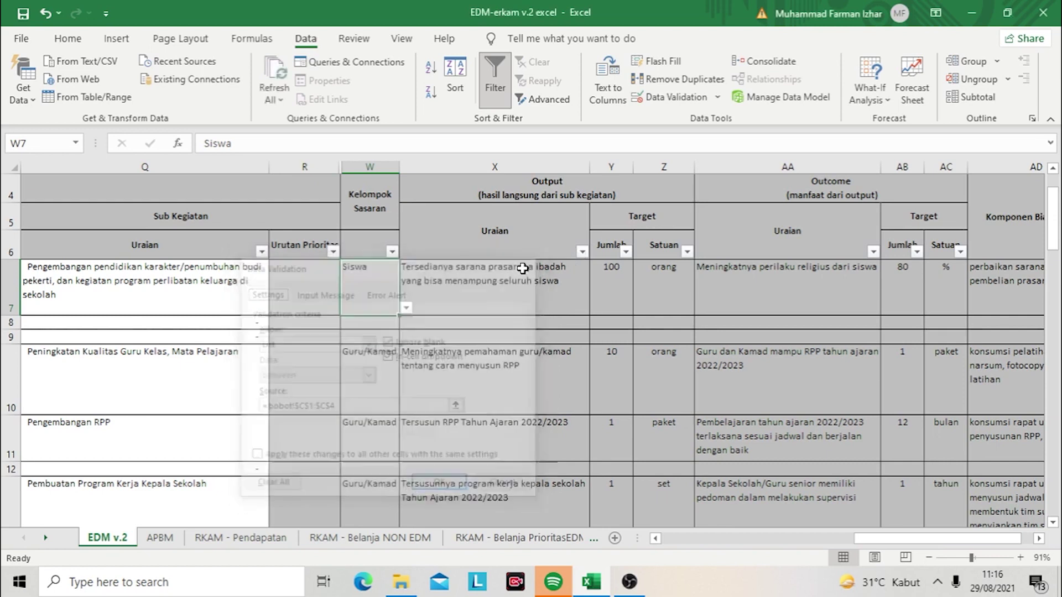
Step: Find the bobot sheet among the reference sheets and review the Kelompok Sasaran source list in C1:C4
left_click(46, 539)
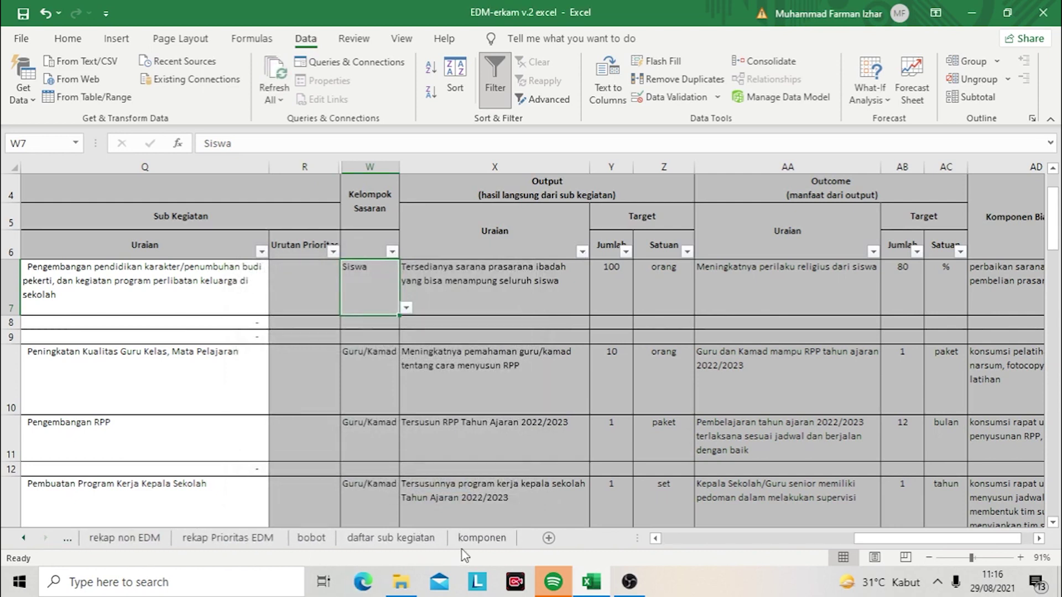
left_click(486, 543)
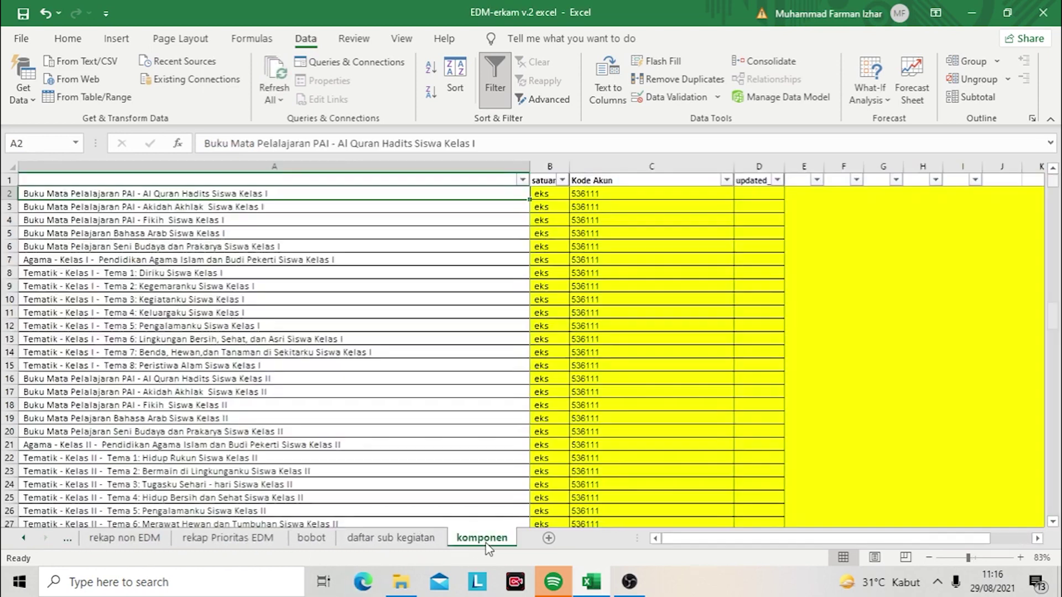
left_click(407, 539)
left_click(313, 539)
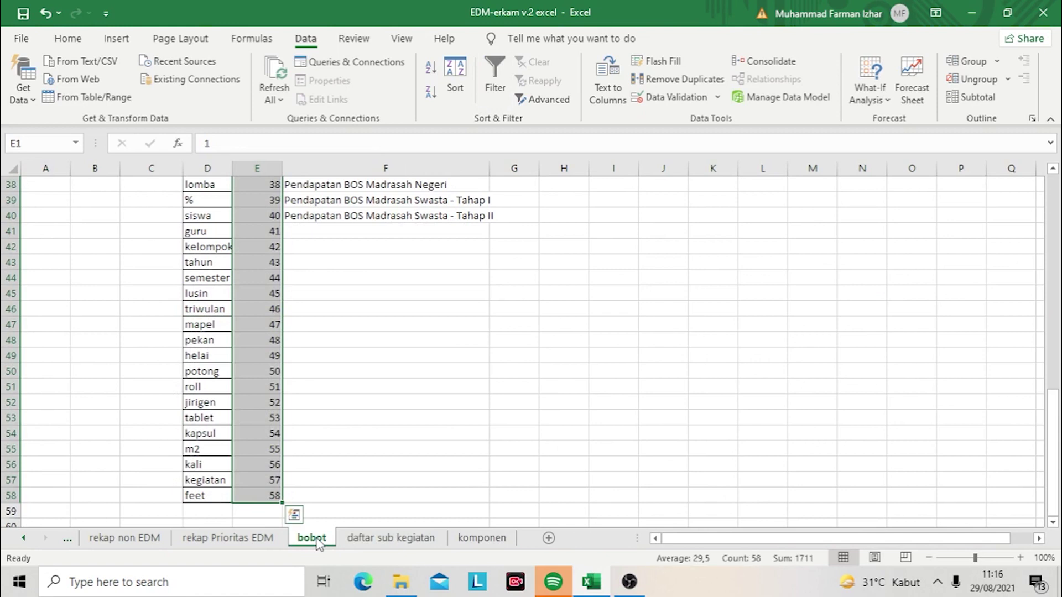
key("ctrl+Home")
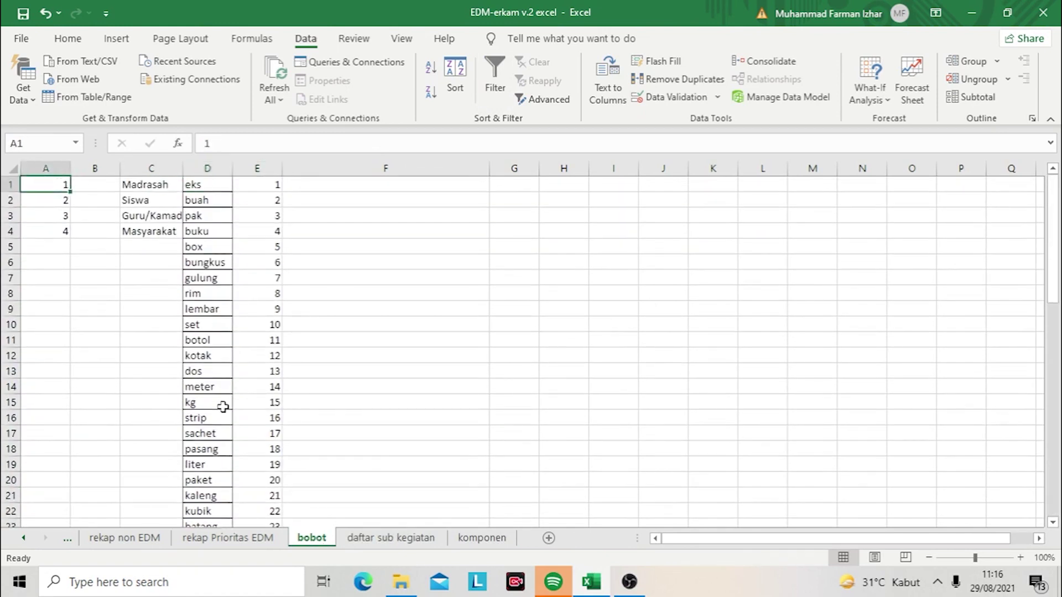
key("Right")
key("Right")
key("ctrl+Down")
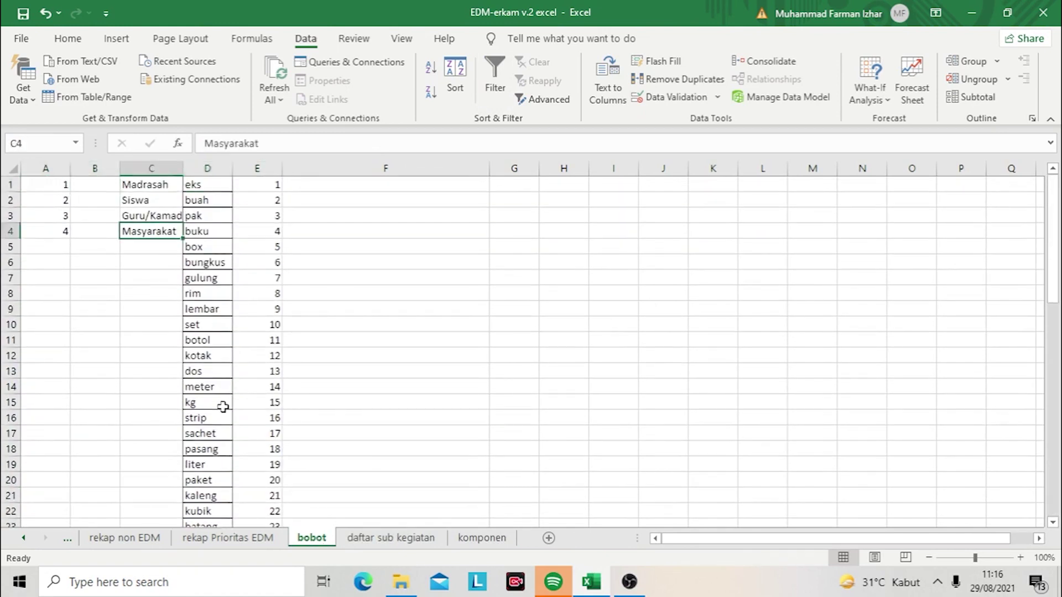
key("Up")
key("Up")
key("Up")
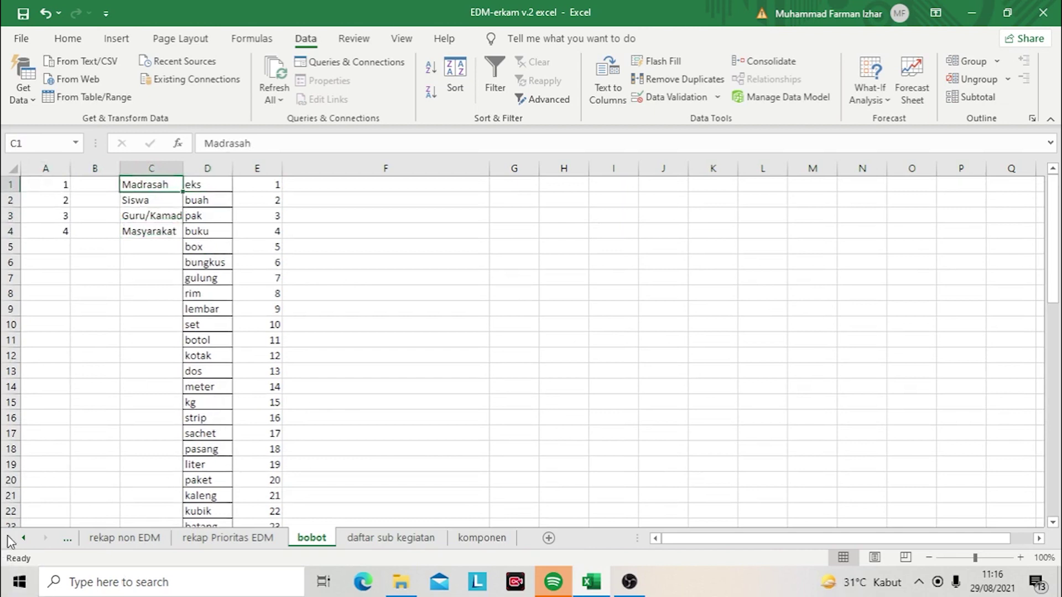
Step: Return to the EDM v.2 sheet and view the filter options of the Kelompok Sasaran column
left_click(24, 539)
left_click(25, 538)
left_click(25, 539)
left_click(100, 545)
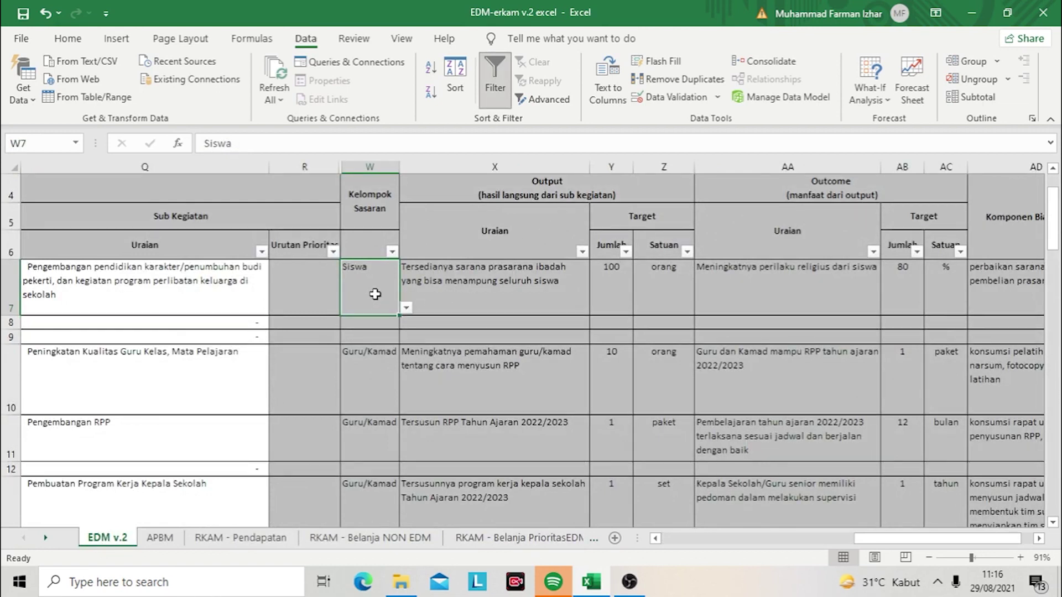
left_click(392, 252)
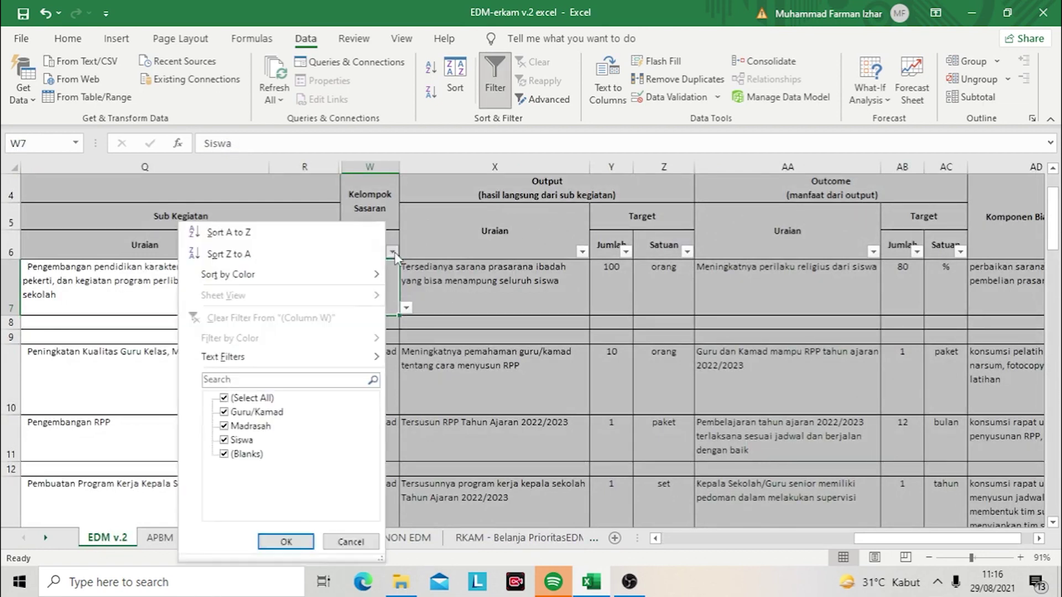
left_click(437, 231)
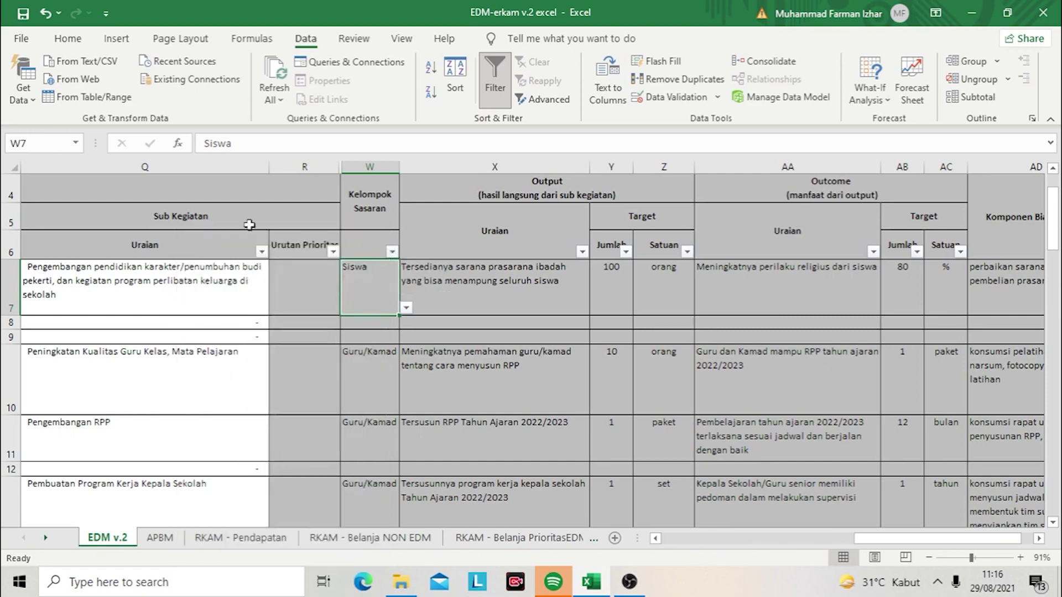
Step: Select header row 6, remove its filters and turn them back on
left_click(10, 240)
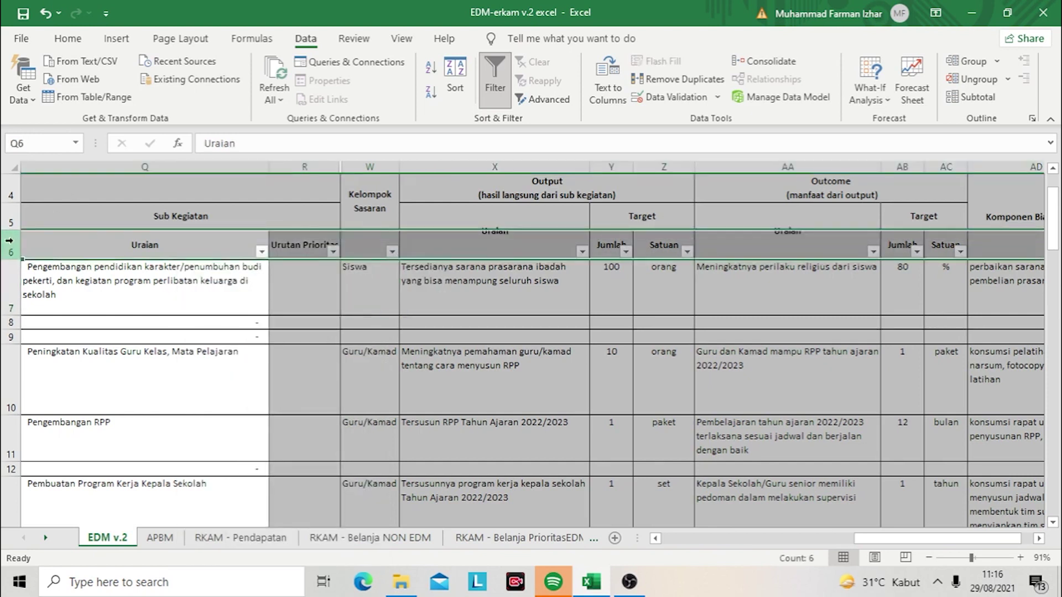
left_click(496, 80)
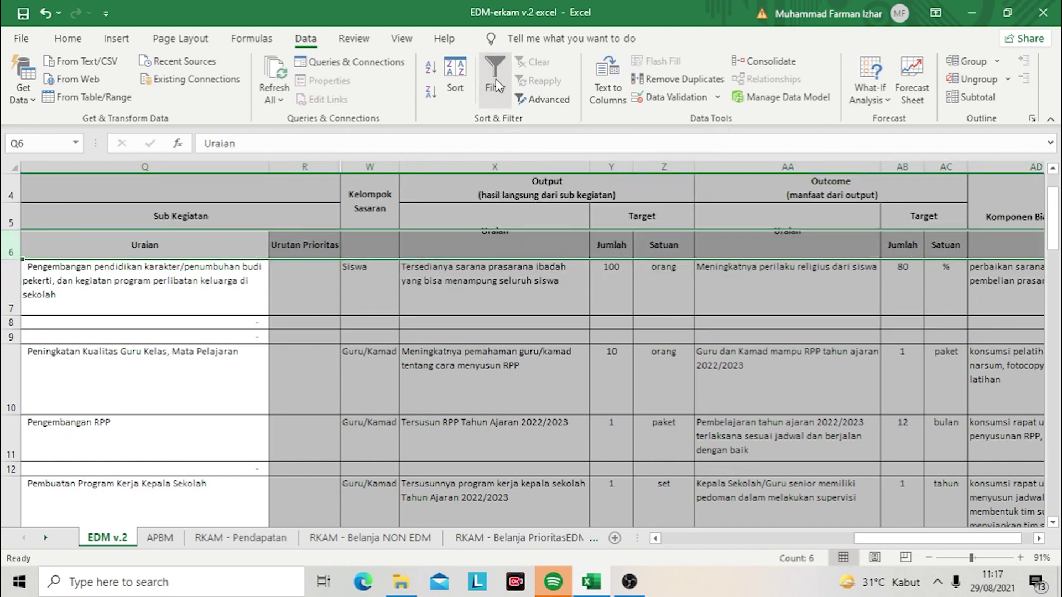
left_click(495, 78)
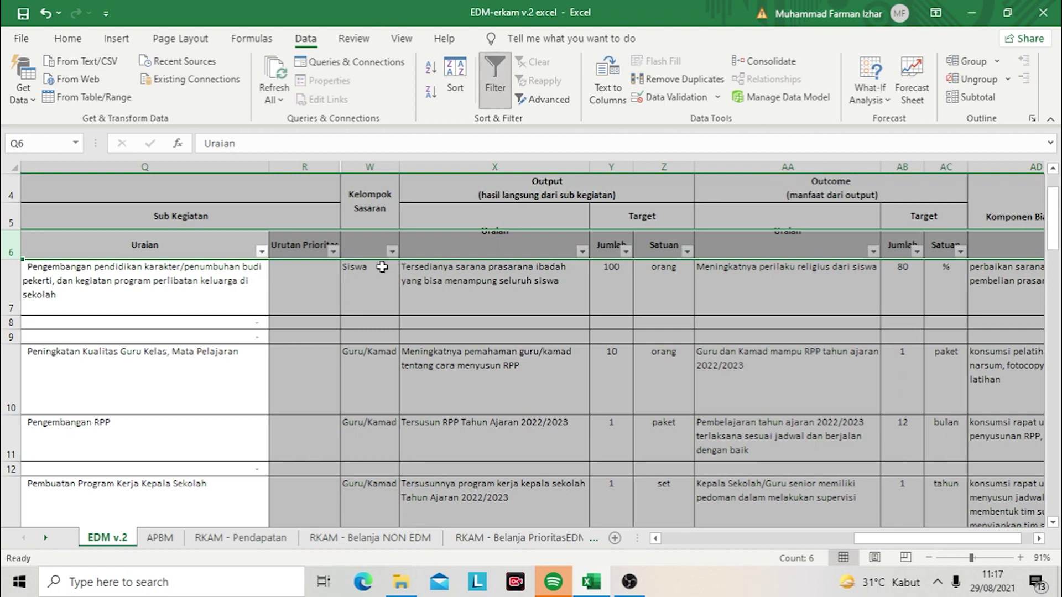
Step: Filter the Kelompok Sasaran column to show only the Siswa rows
left_click(392, 252)
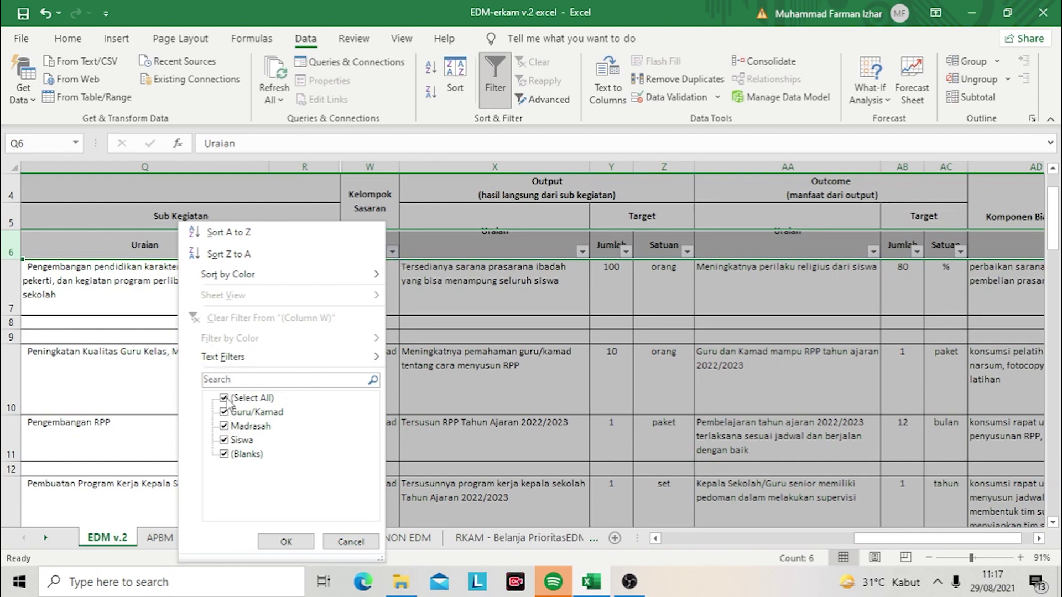
left_click(227, 399)
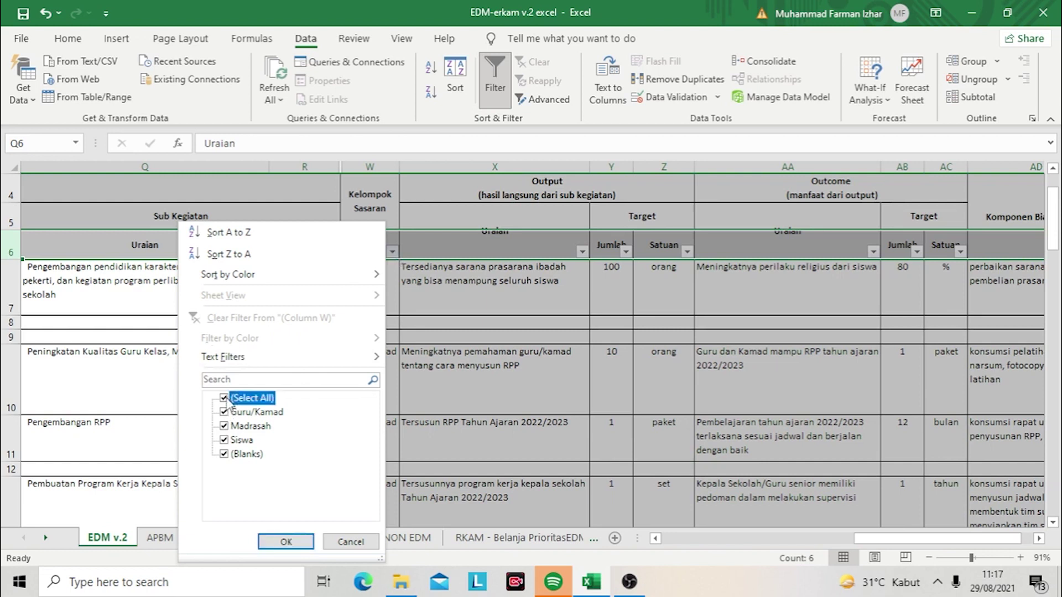
left_click(224, 441)
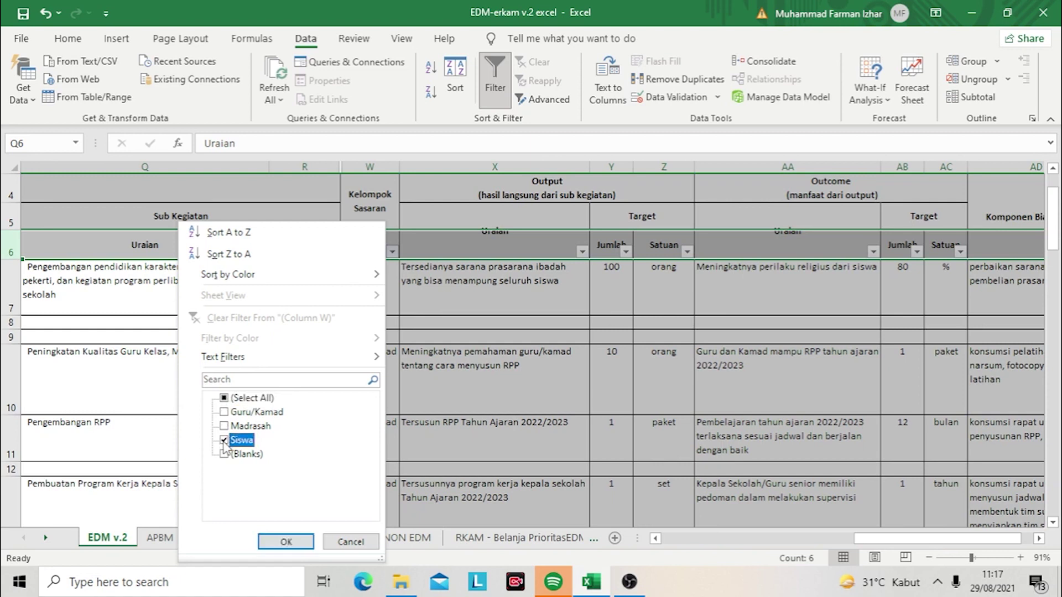
left_click(288, 542)
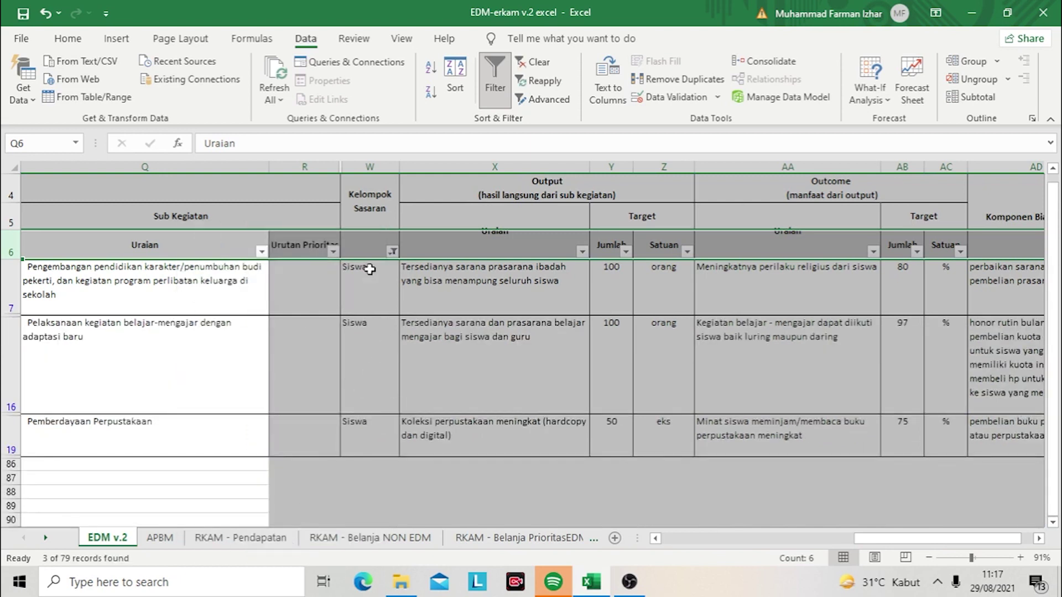
Step: Change the Kelompok Sasaran filter to show only the Guru/Kamad rows
left_click(392, 252)
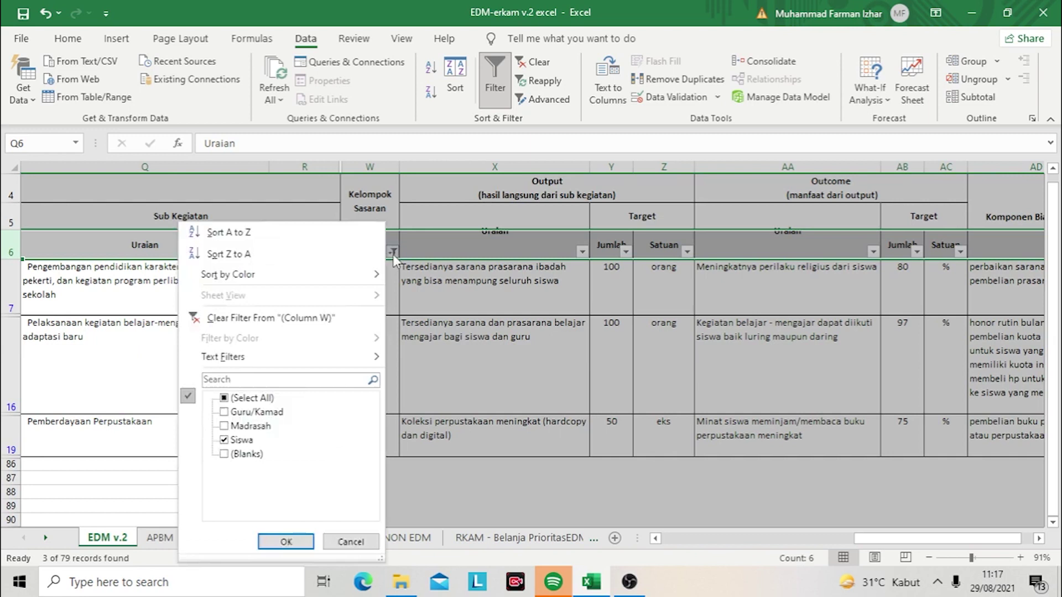
left_click(224, 440)
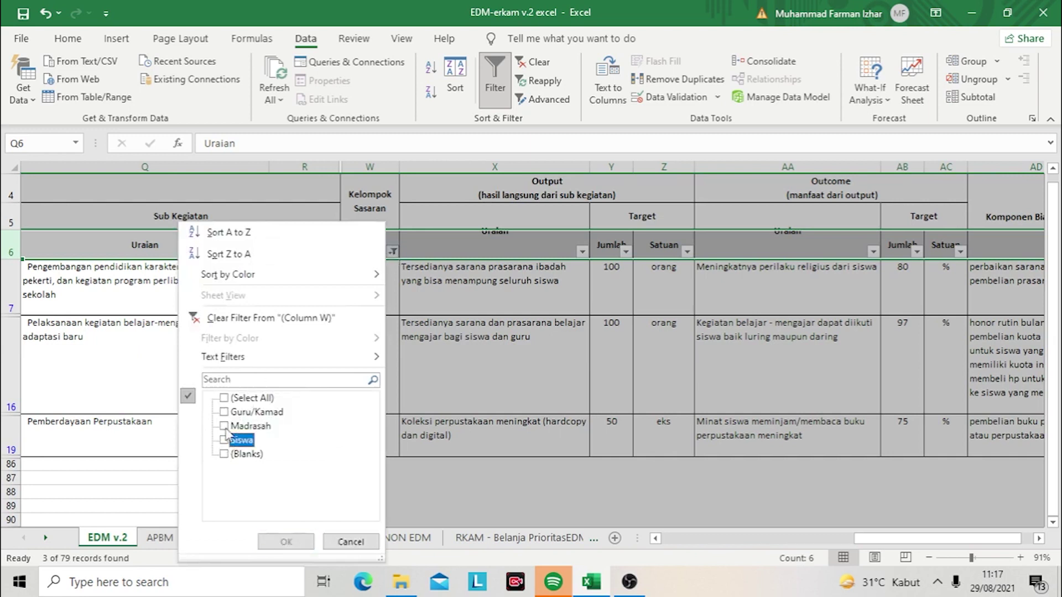
left_click(225, 413)
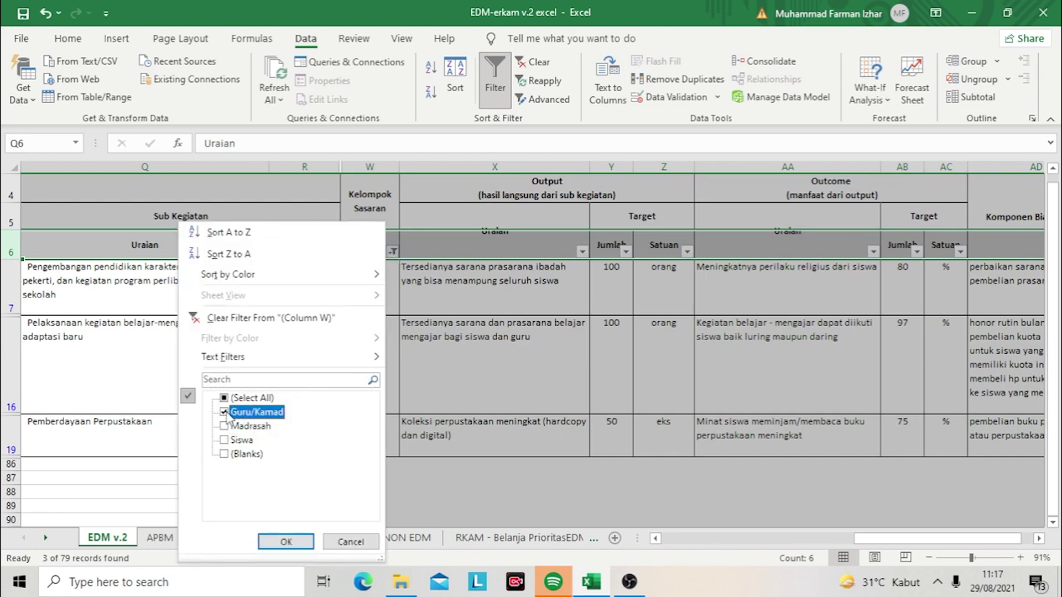
left_click(285, 542)
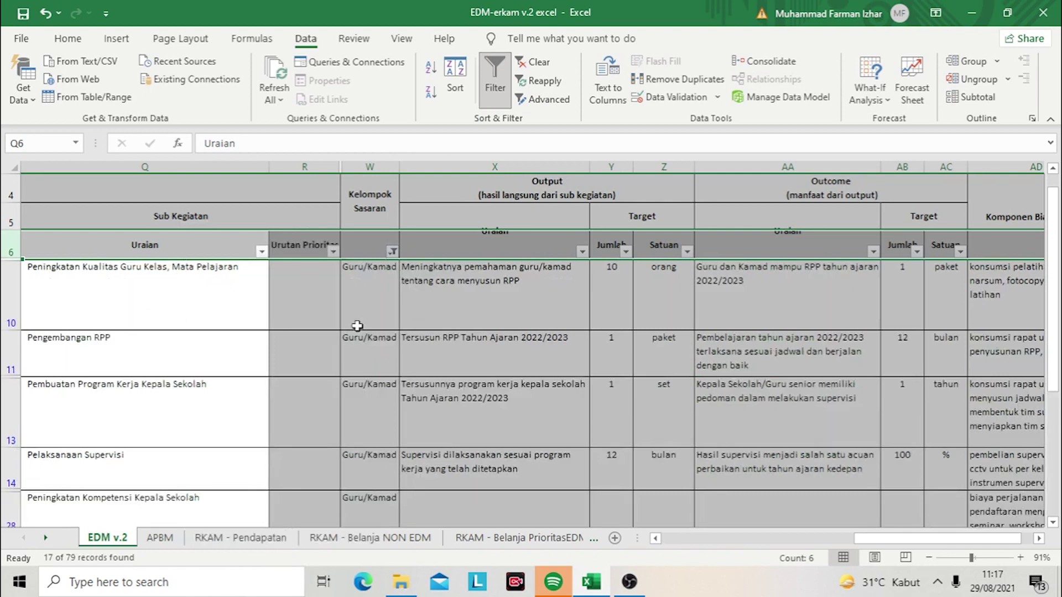
Step: Switch the Kelompok Sasaran filter to show only the Madrasah rows
left_click(394, 254)
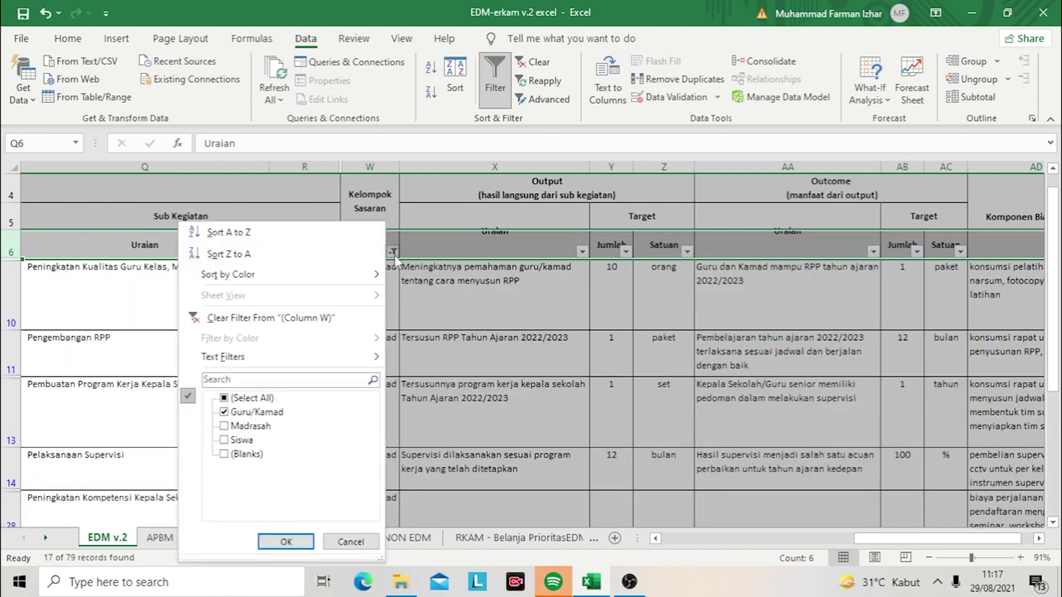
left_click(224, 426)
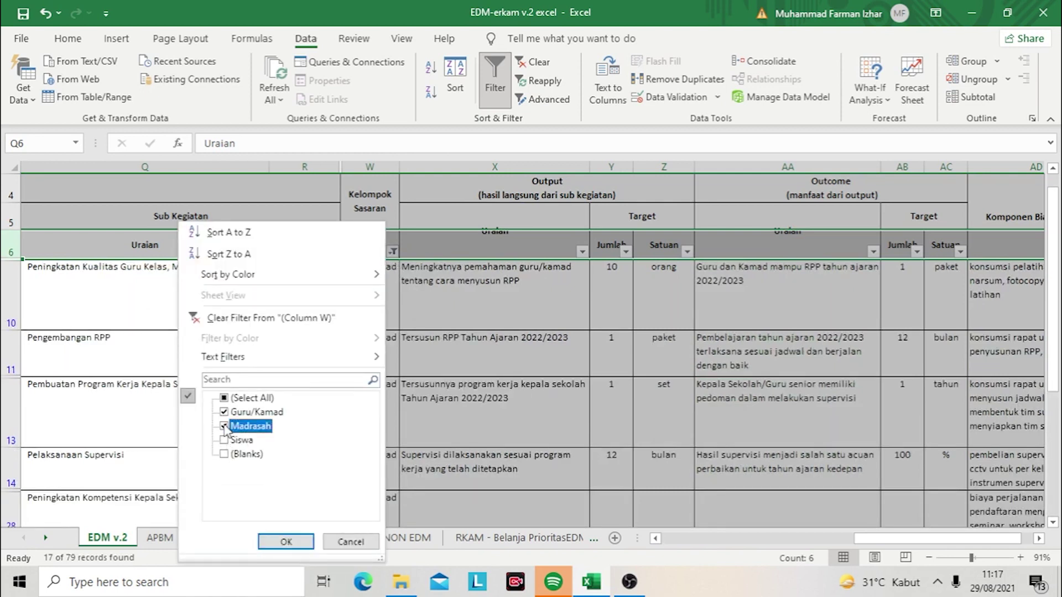
left_click(225, 425)
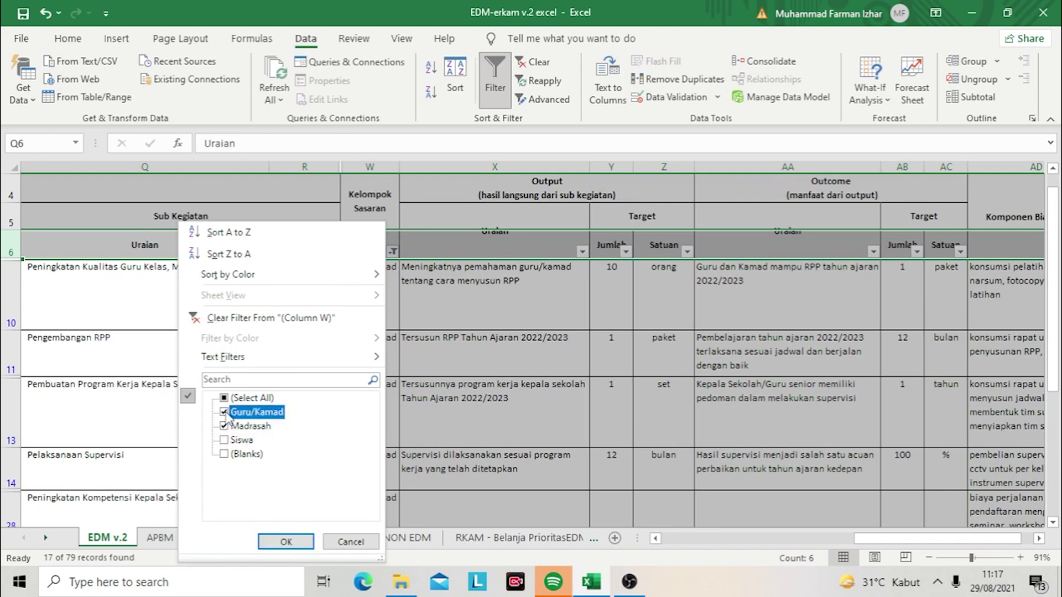
left_click(285, 541)
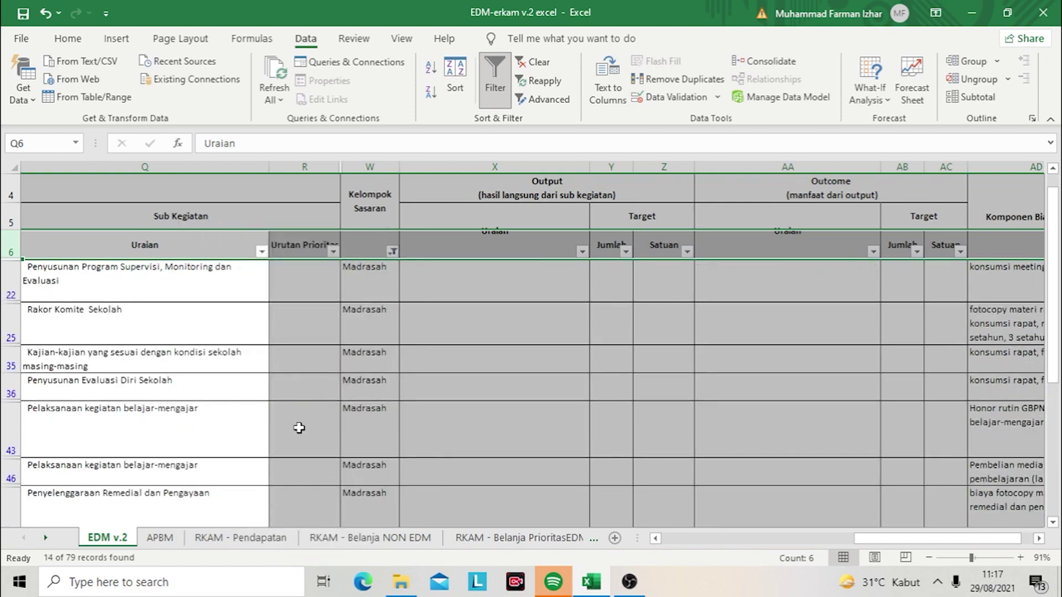
Step: Reset the Kelompok Sasaran filter so every target group, including blanks, is shown
left_click(393, 253)
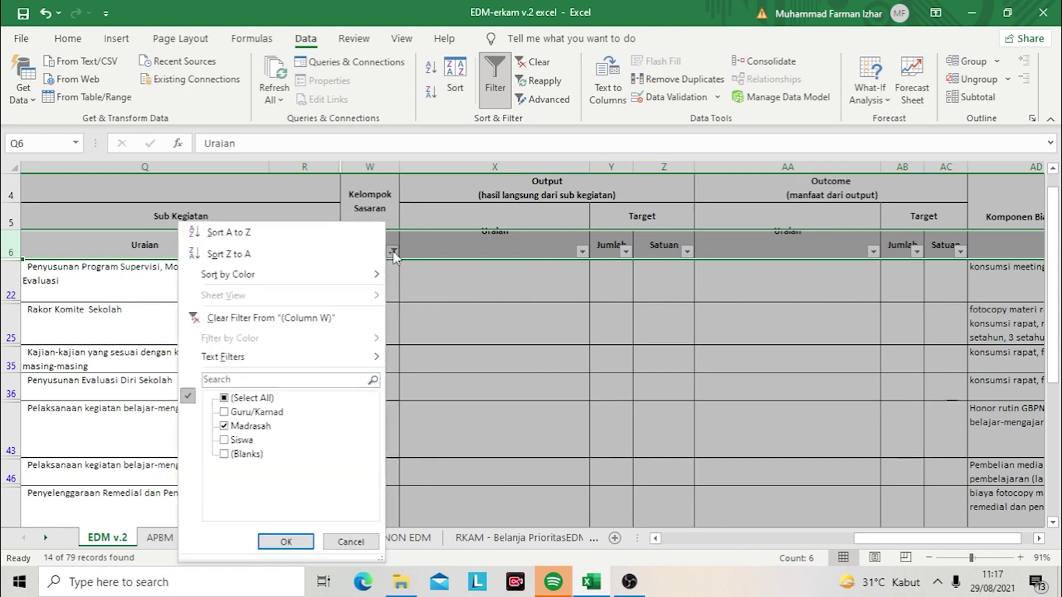
left_click(224, 399)
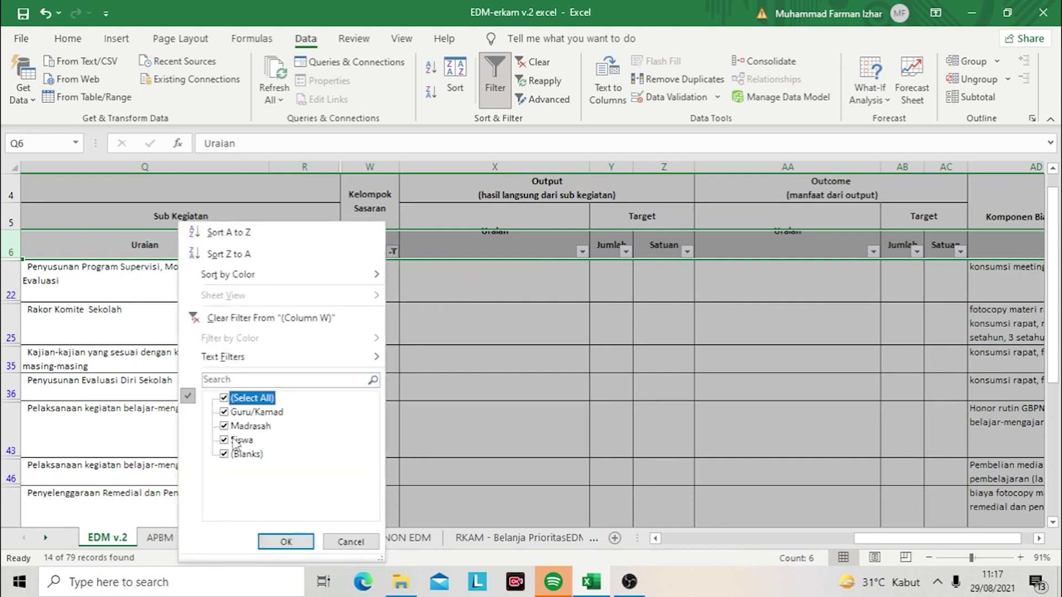
left_click(286, 542)
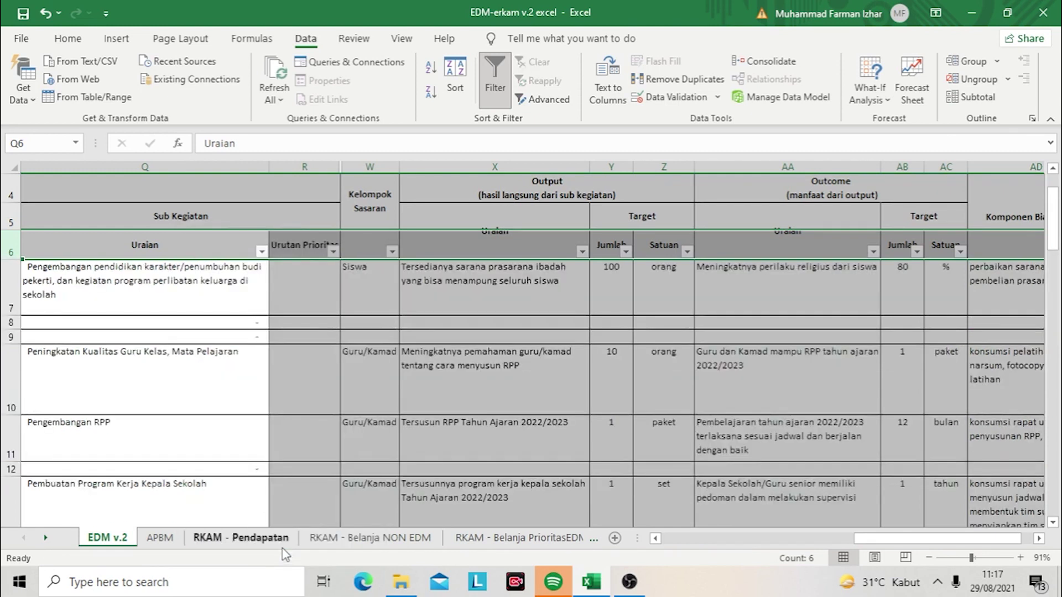
Step: Filter the Kelompok Sasaran column to Siswa only and go through the Output and Urutan Prioritas cells of the filtered rows
left_click(373, 287)
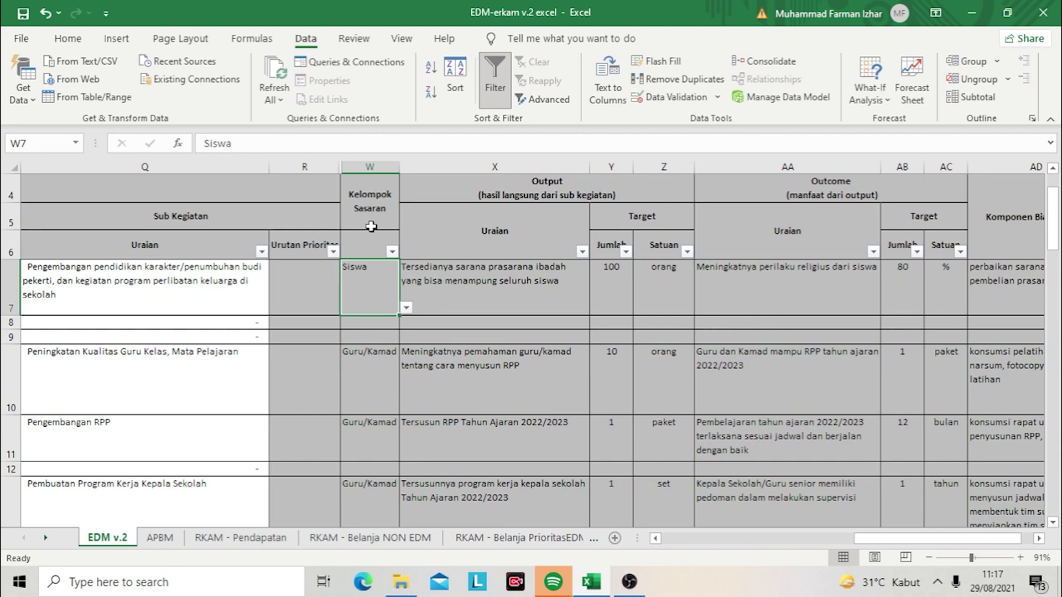
left_click(391, 251)
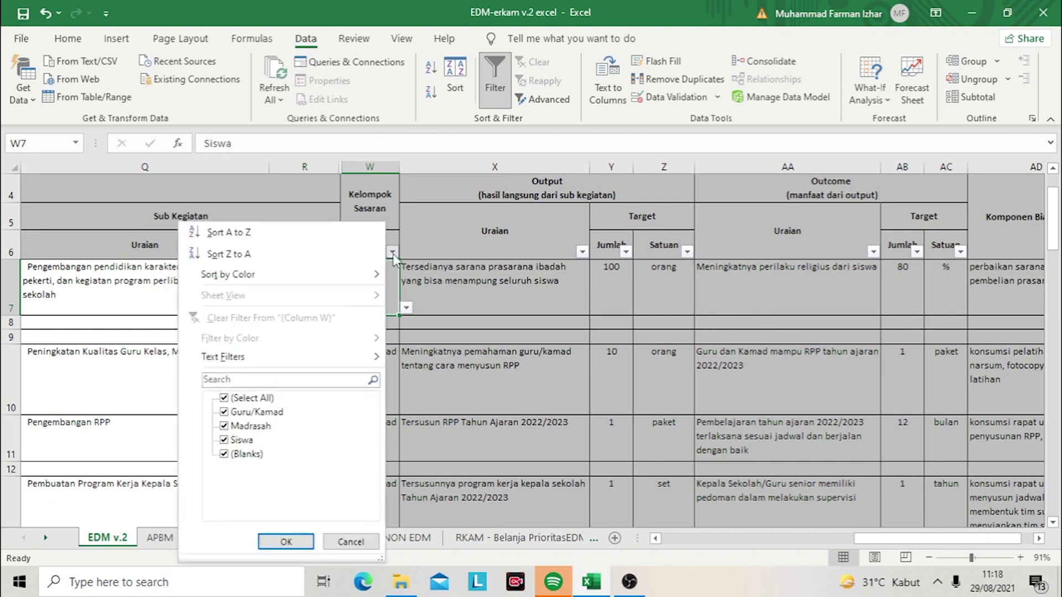
left_click(224, 398)
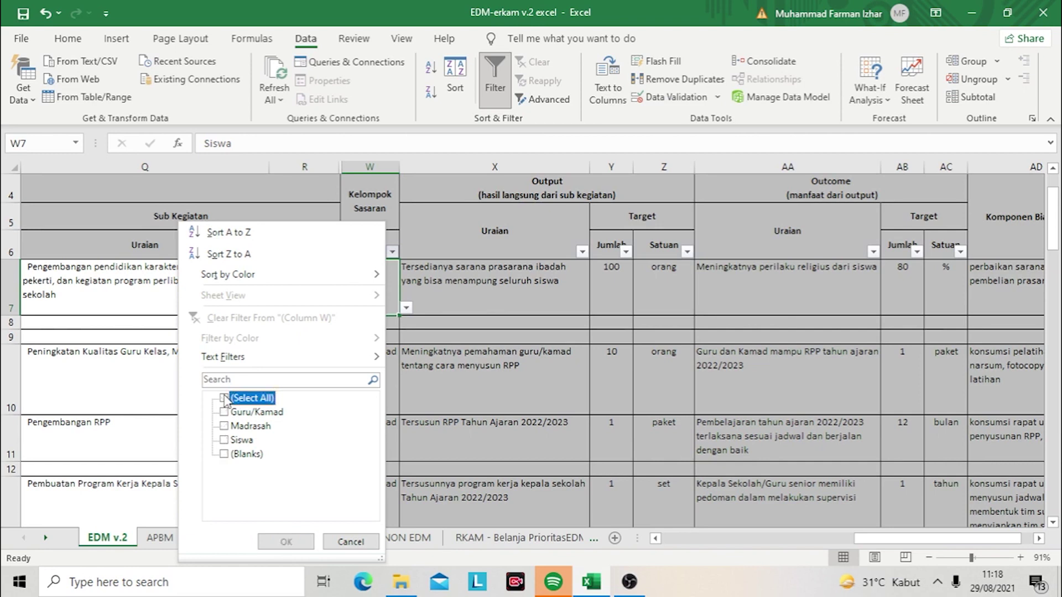
left_click(224, 441)
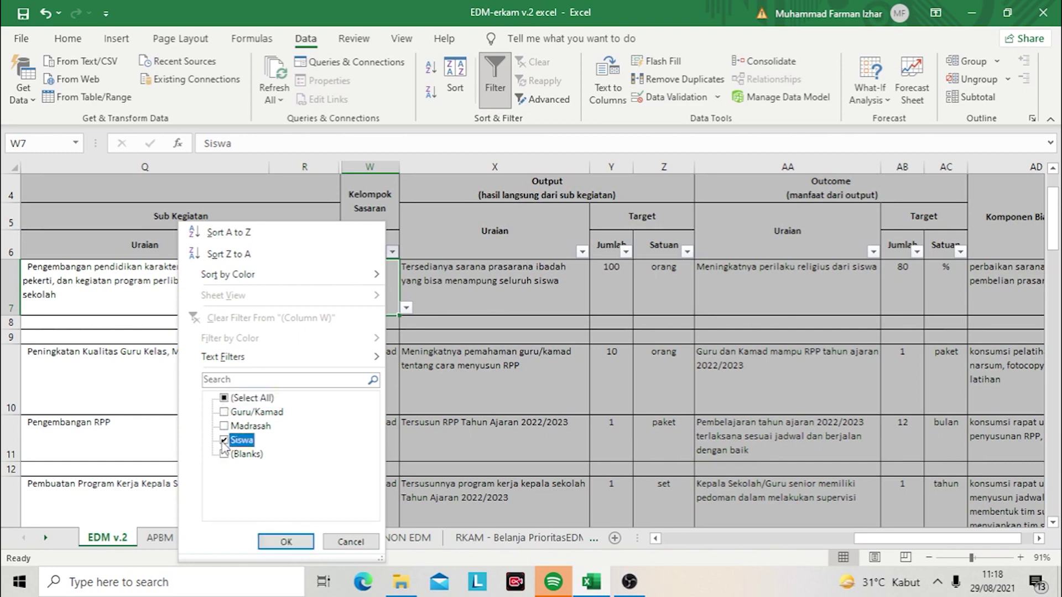
left_click(286, 542)
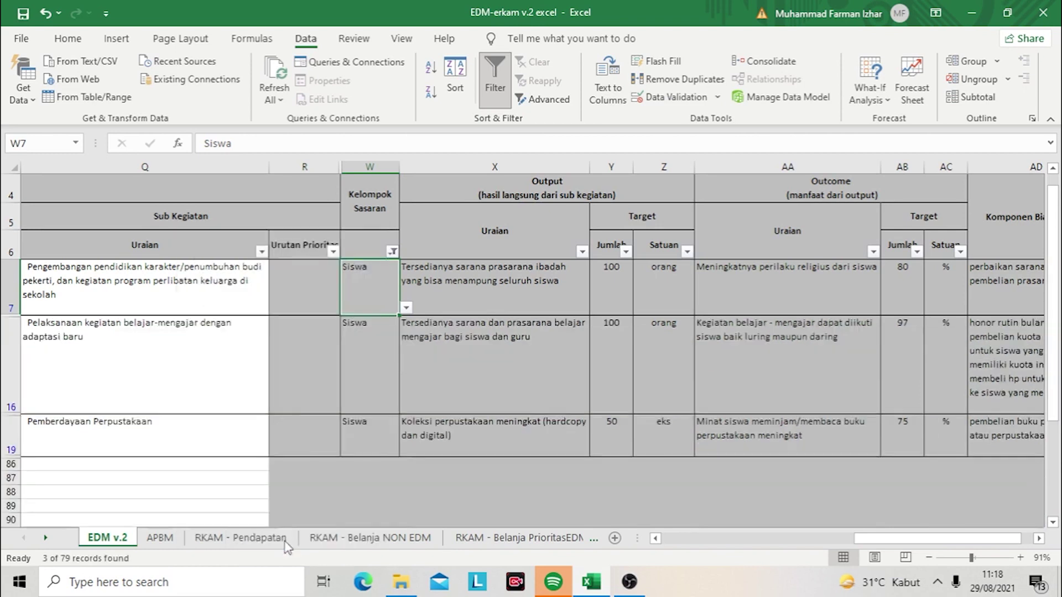
left_click(491, 283)
key("Down")
key("Down")
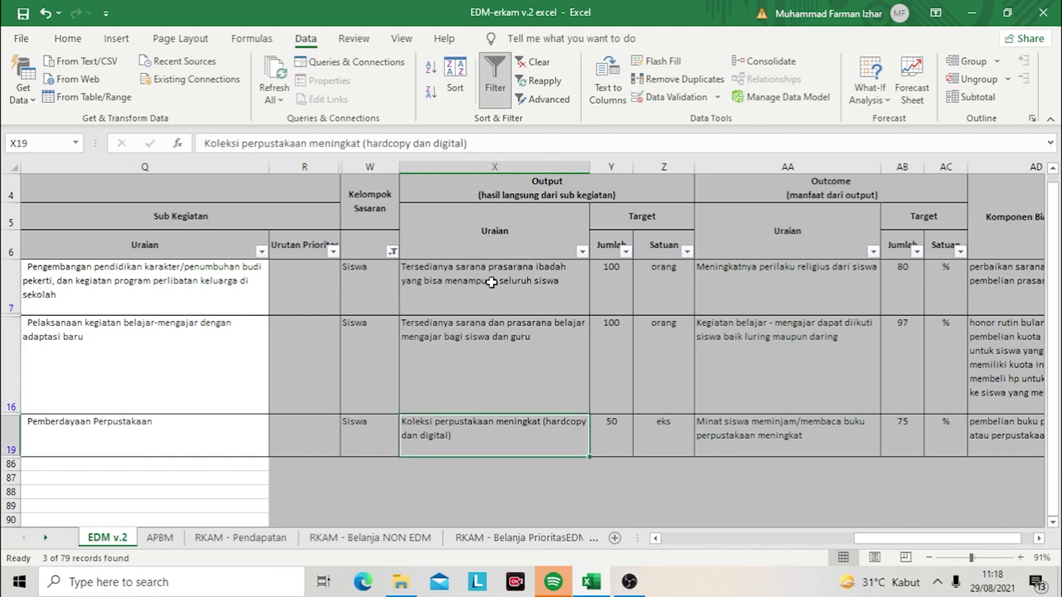
key("Left")
key("Left")
key("Up")
key("Up")
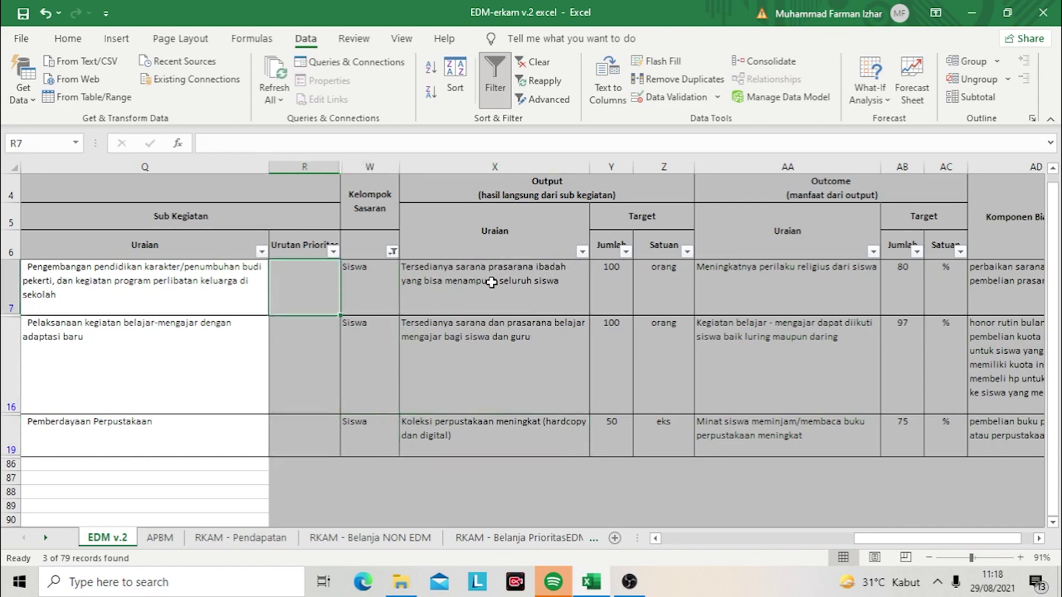
Step: Select all values in the Kelompok Sasaran filter to bring back the full list of rows
left_click(392, 252)
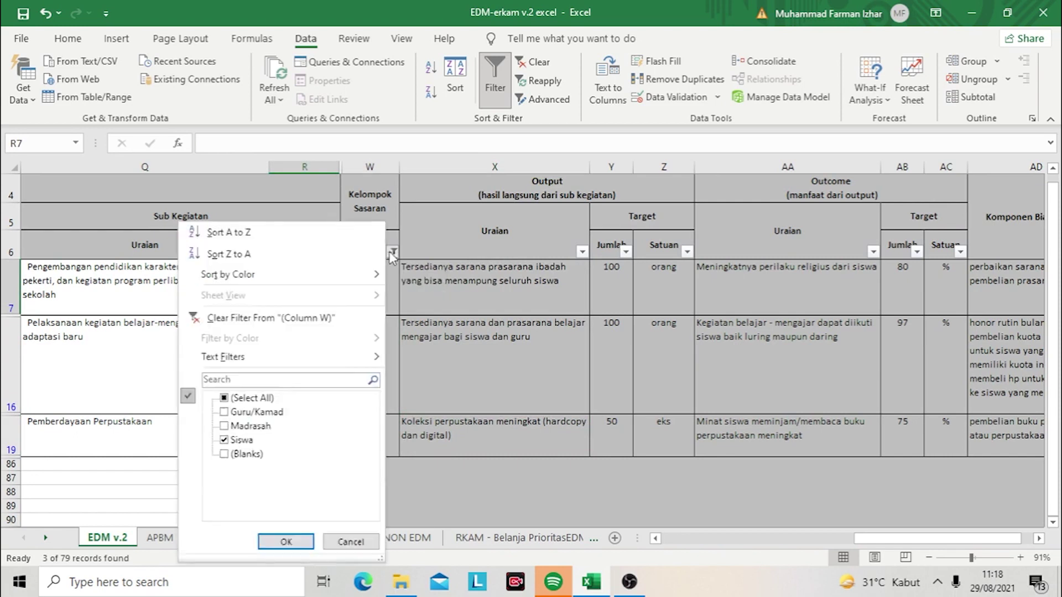
left_click(224, 399)
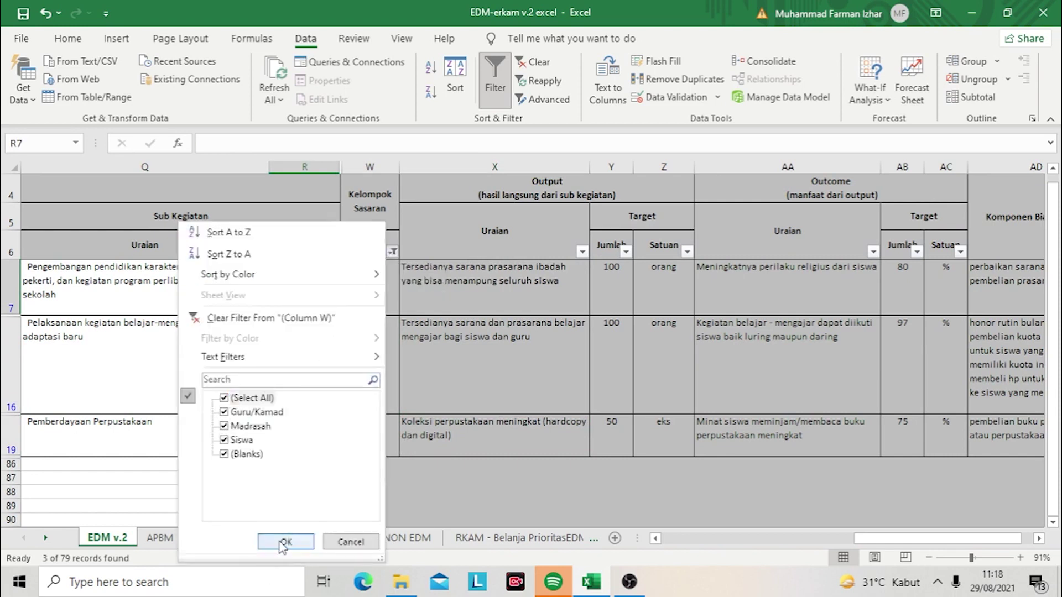
left_click(285, 542)
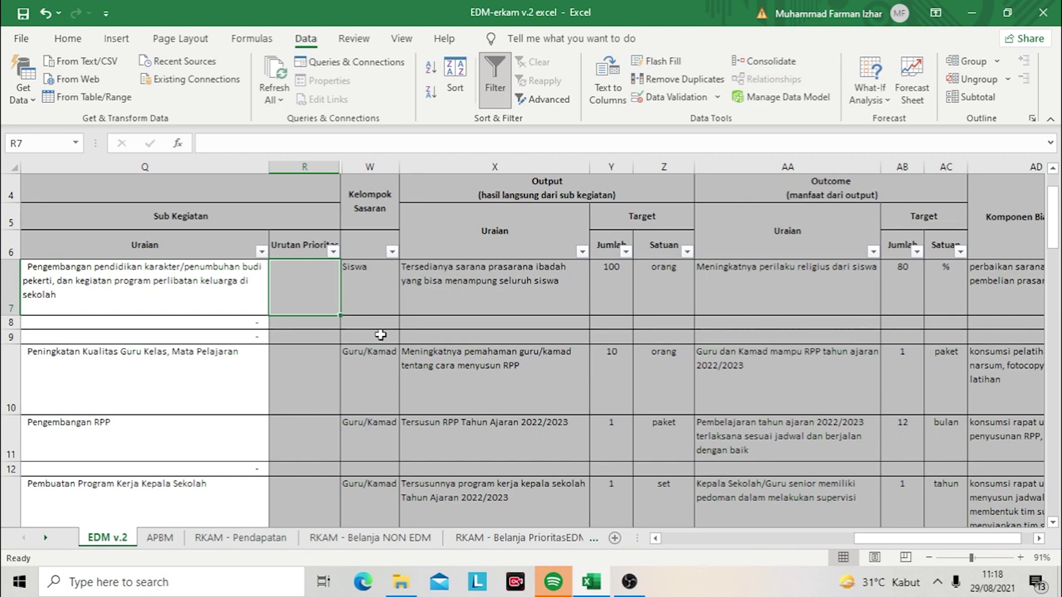
Step: Examine the Output and Outcome headings in row 4 together with their Uraian and Target entries in row 7
key("Right")
key("Right")
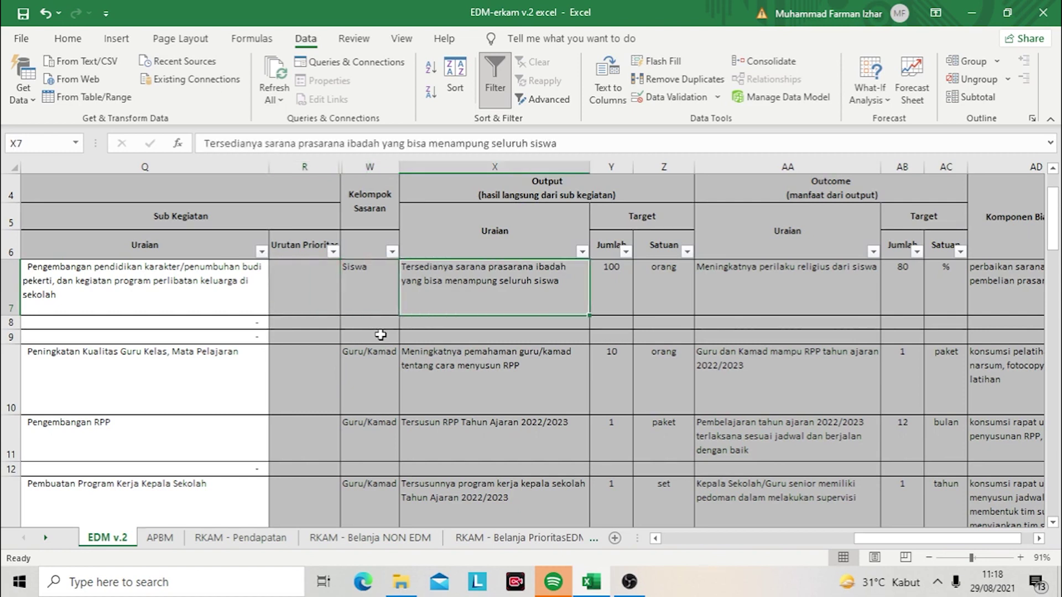
key("Up")
key("Up")
key("Up")
key("Up")
key("Up")
key("Down")
key("Down")
key("Down")
key("Right")
key("Left")
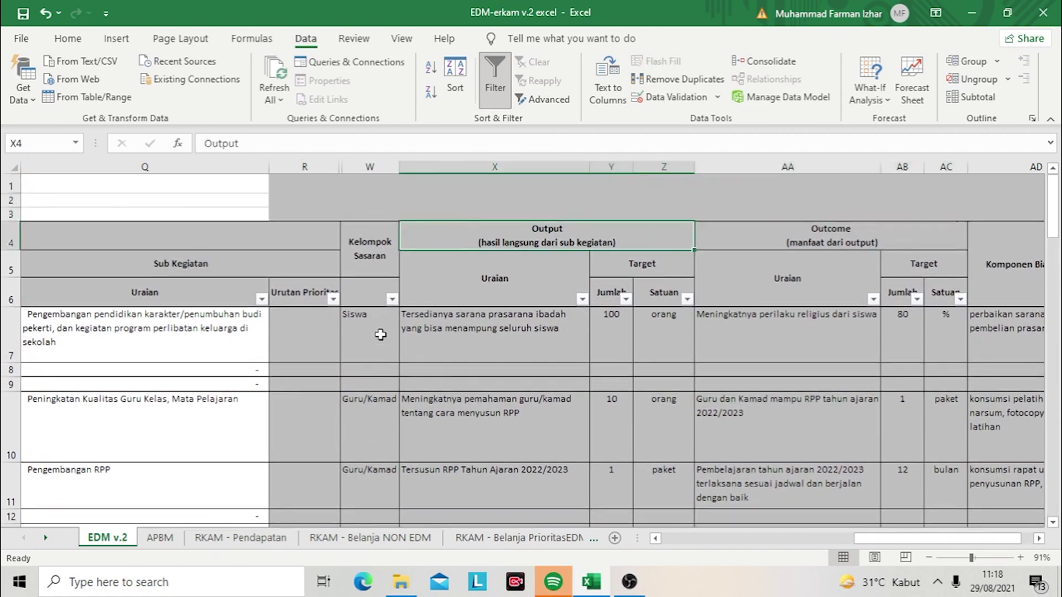
key("Right")
key("Down")
key("Down")
key("Left")
key("Left")
key("Left")
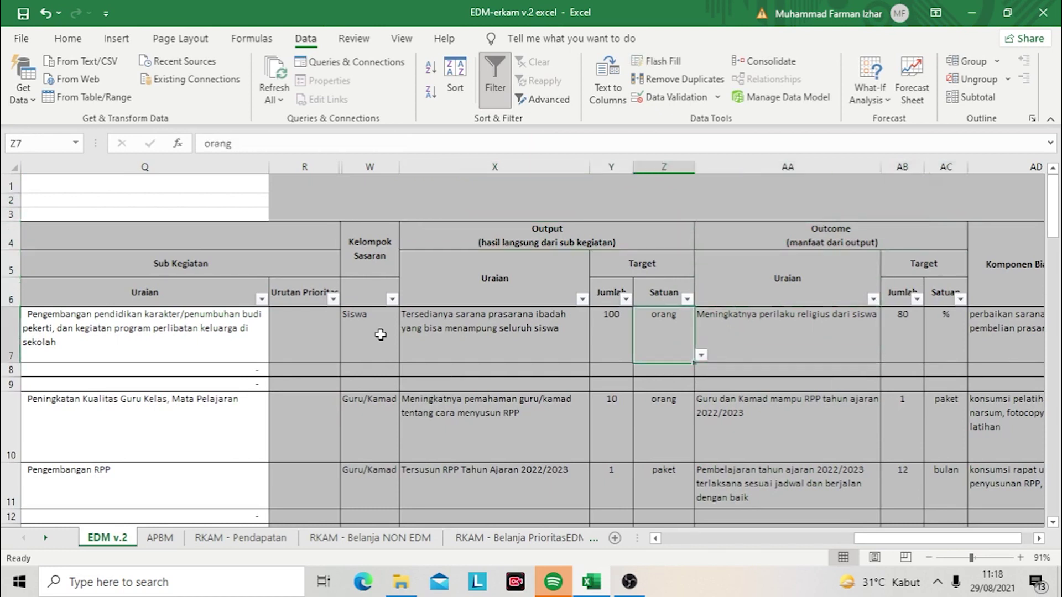
key("Up")
key("Up")
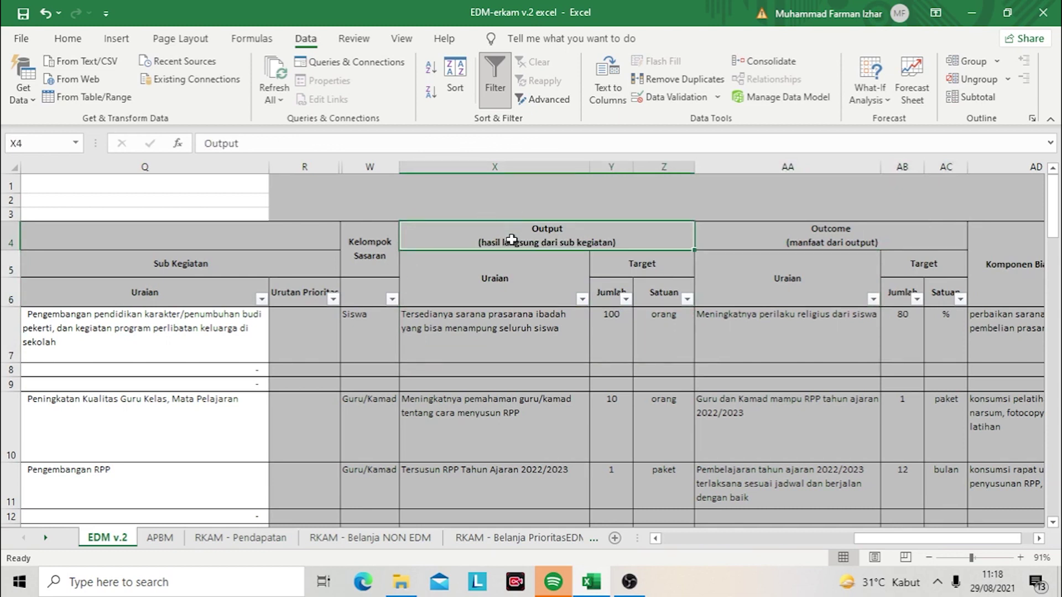
Step: Review row 7's Sub Kegiatan and Kelompok Sasaran cells and trace the row back to its Deskripsi cell
left_click(155, 342)
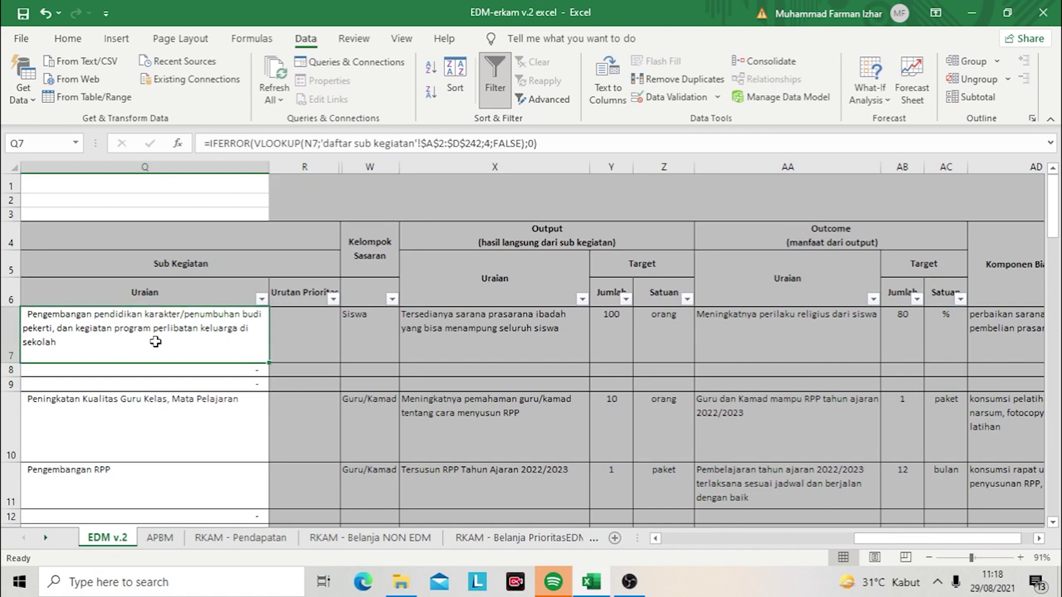
left_click(367, 337)
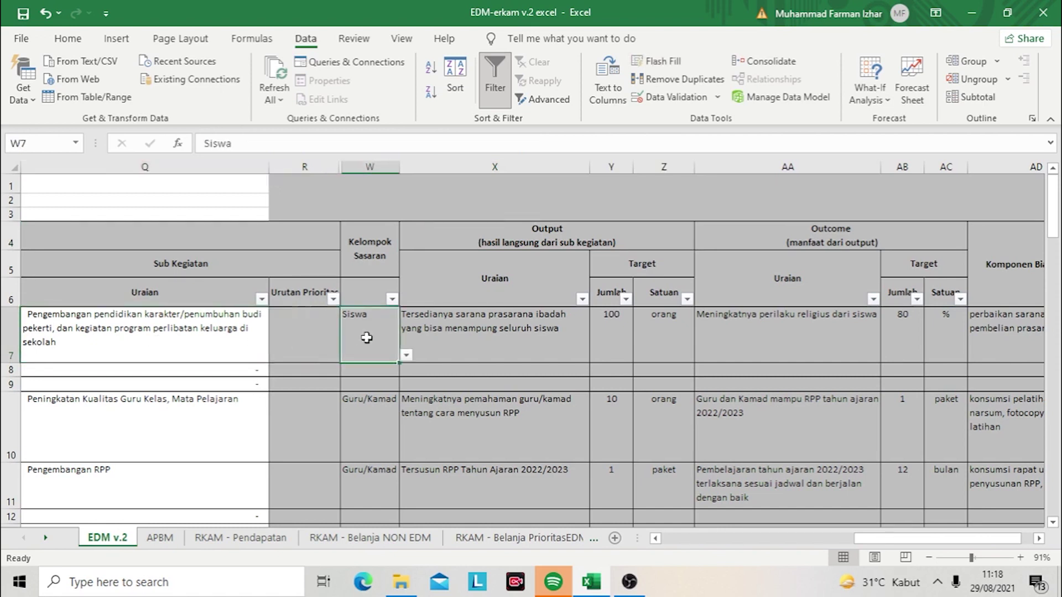
key("Left")
key("Left")
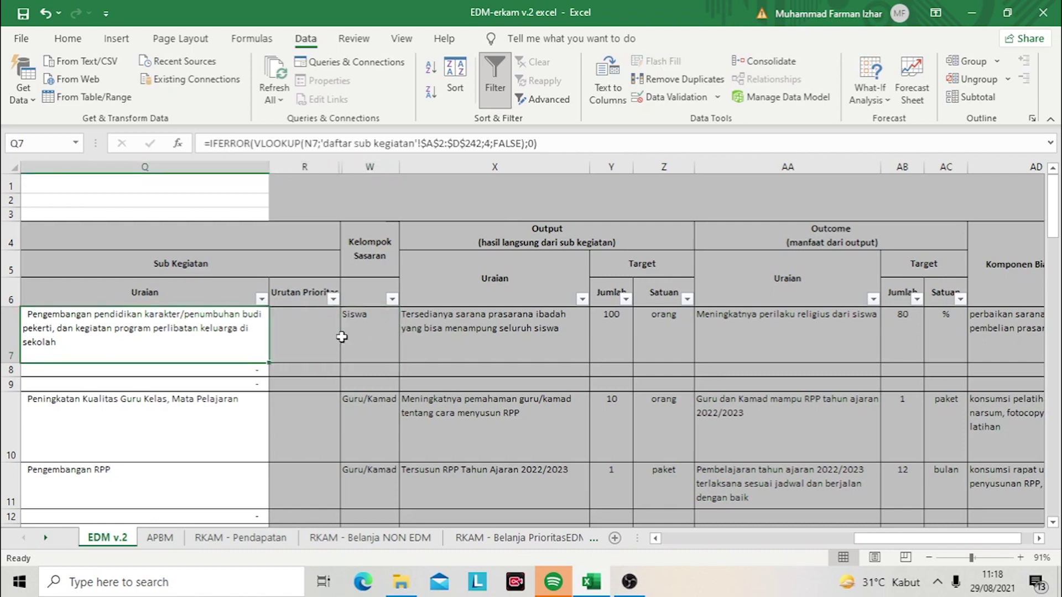
key("Left")
key("Left")
key("Left")
key("Left")
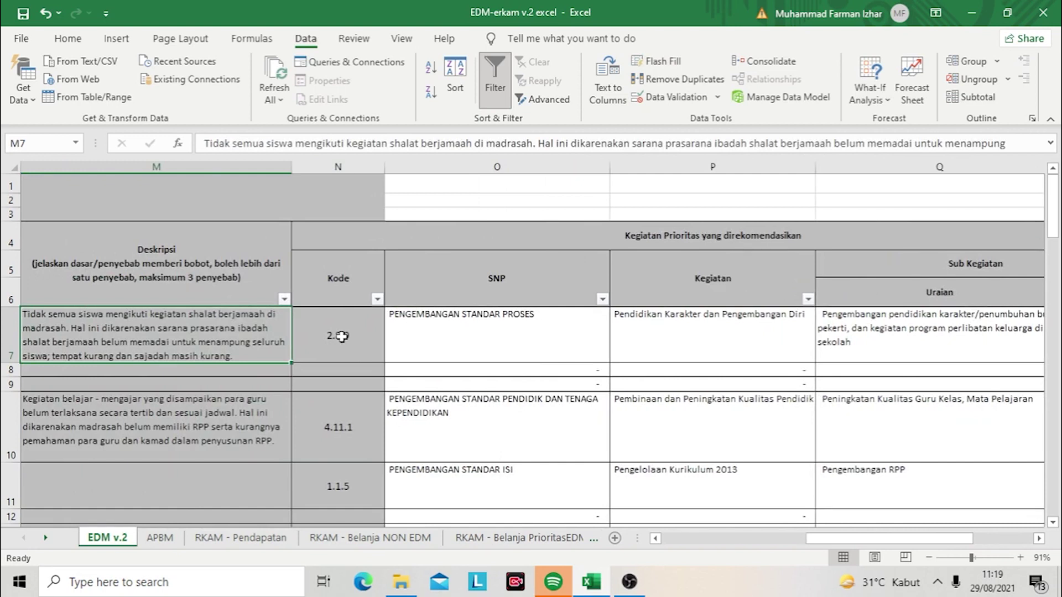
Step: Follow row 7 from its Deskripsi cell through the recommended Sub Kegiatan to the Output Uraian
key("Right")
key("Right")
key("Right")
key("Right")
key("Right")
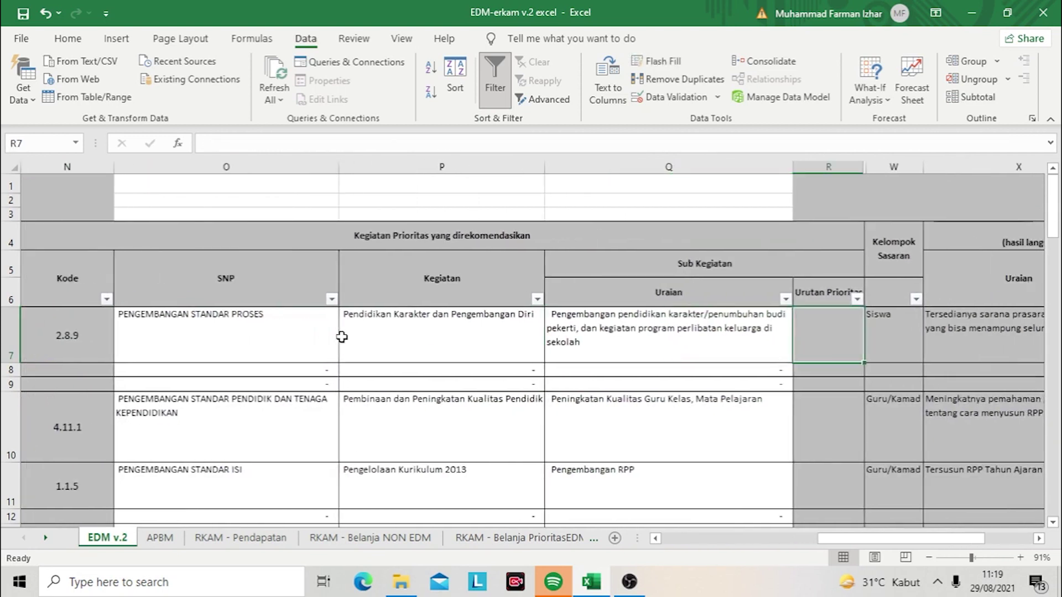
key("Left")
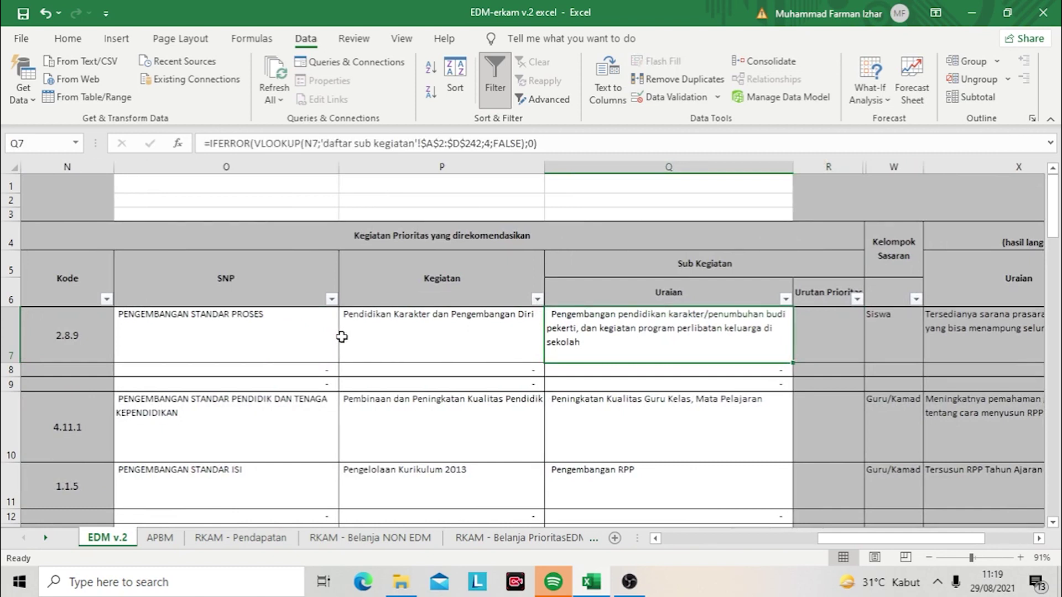
key("Right")
key("Right")
key("Right")
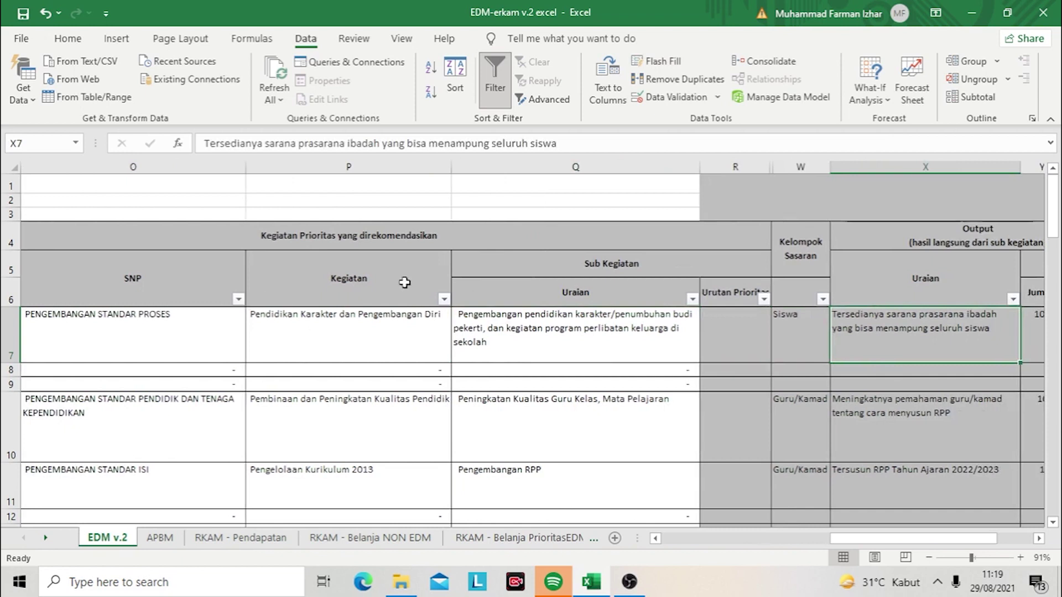
Step: Compare row 7's Sub Kegiatan Uraian with its Output Uraian and Kelompok Sasaran cells
left_click(572, 353)
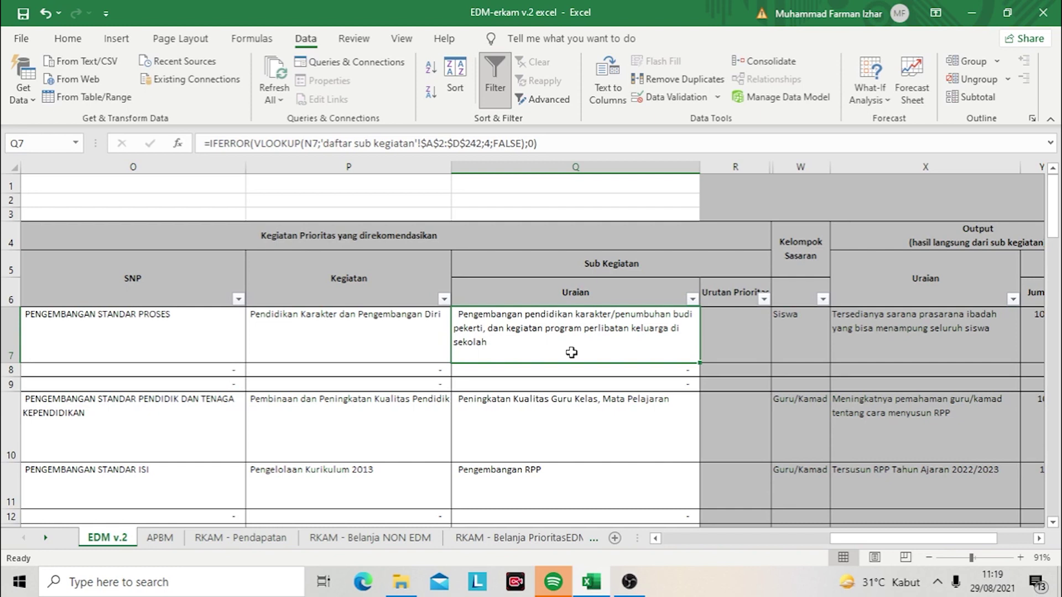
key("Right")
key("Right")
key("Right")
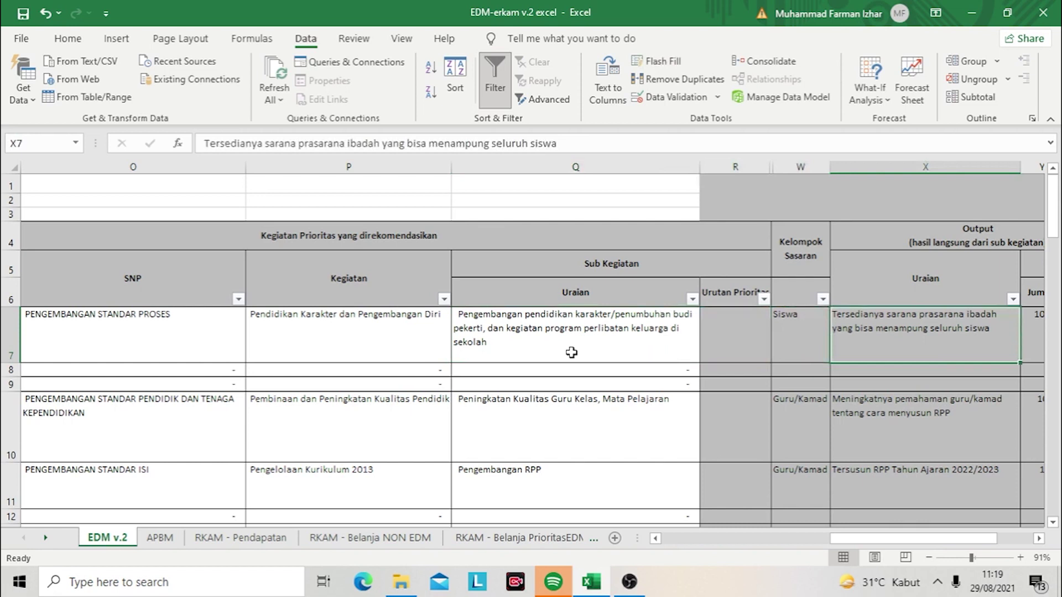
key("Up")
key("Down")
key("Left")
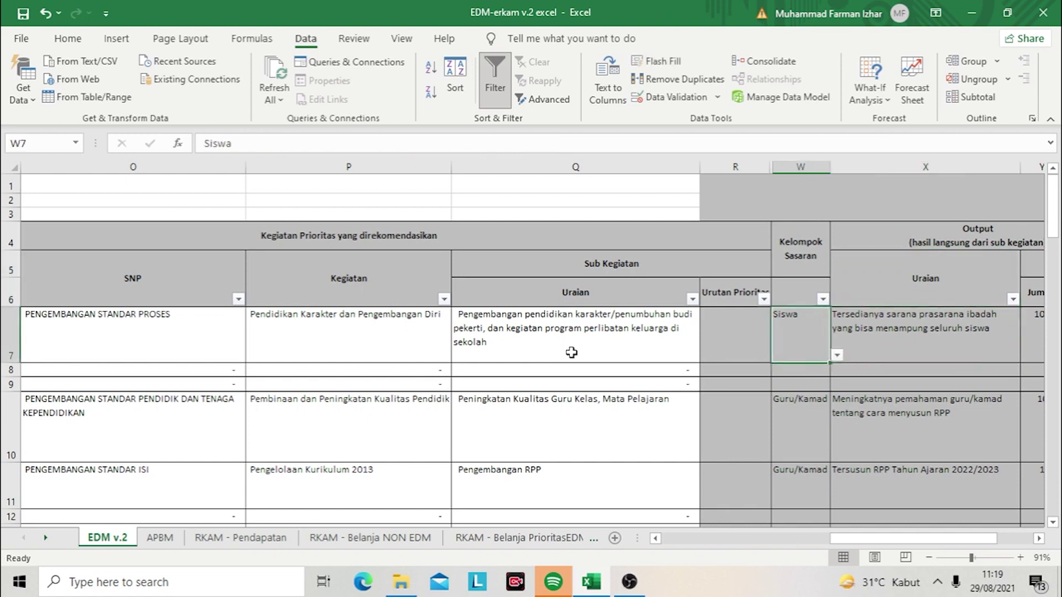
Step: Check the Kelompok Sasaran heading and its row 7 entry against the Sub Kegiatan Uraian in Q7
key("Up")
key("Up")
key("Down")
key("Down")
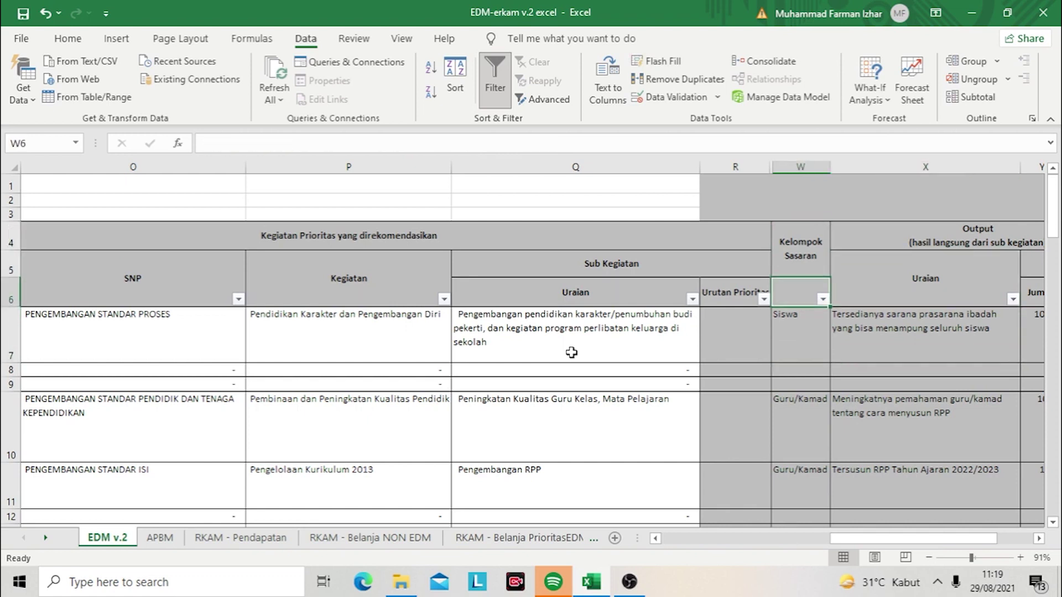
key("Left")
key("Left")
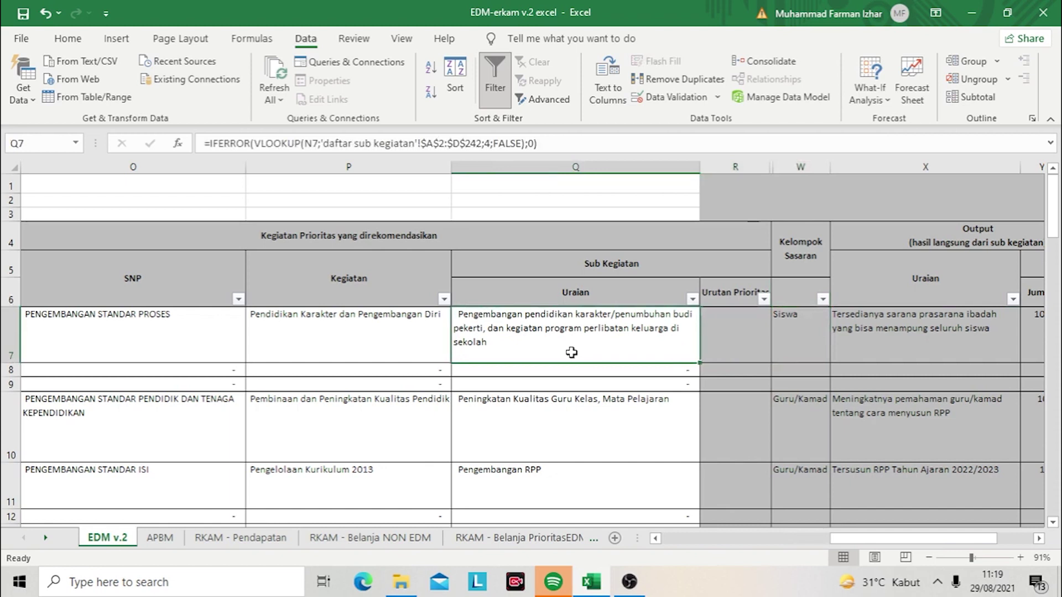
Step: Review how the Output Uraian in X7 relates to the recommended Sub Kegiatan and Kelompok Sasaran in row 7
key("Right")
key("Right")
key("Right")
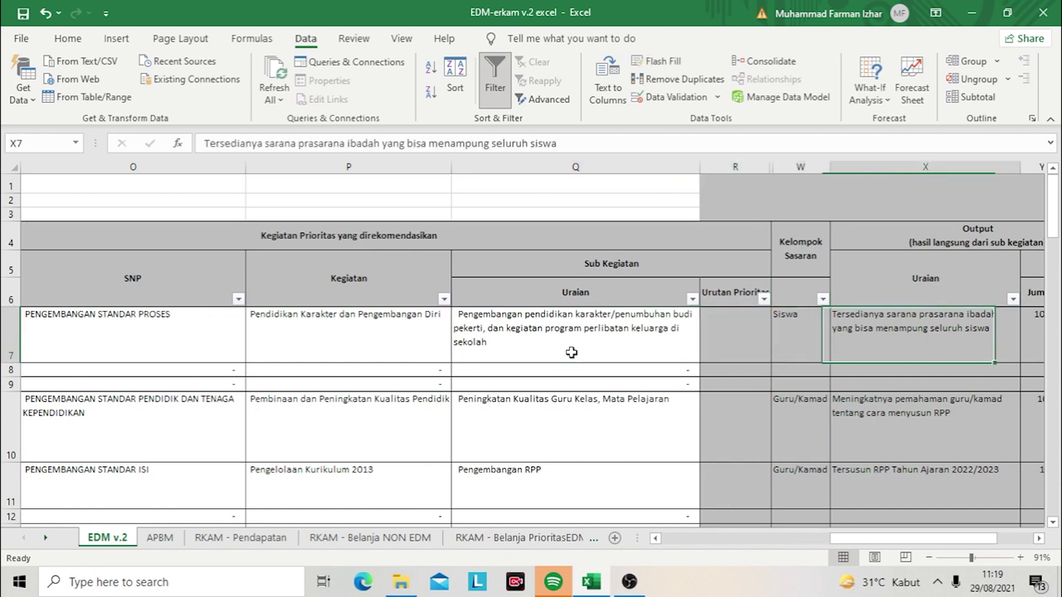
key("Left")
key("Left")
key("Left")
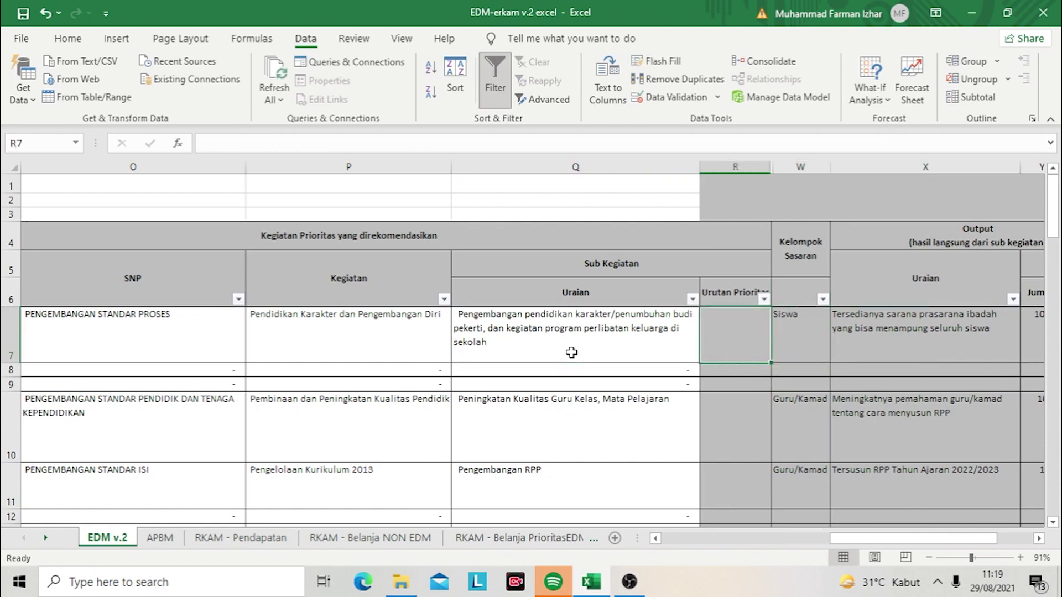
key("Right")
key("Right")
key("Right")
key("Right")
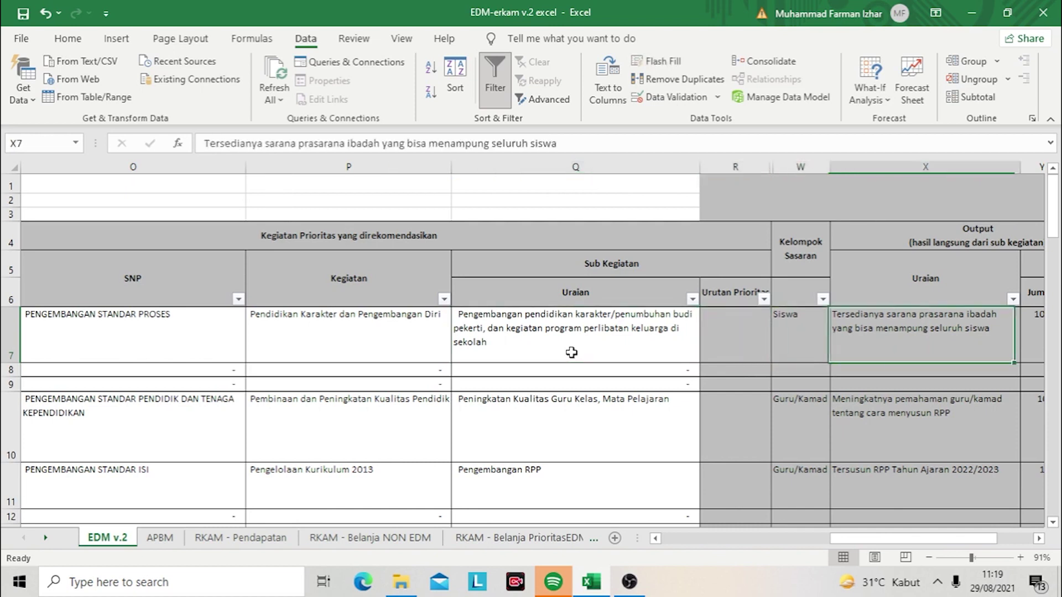
key("Left")
key("Left")
key("Right")
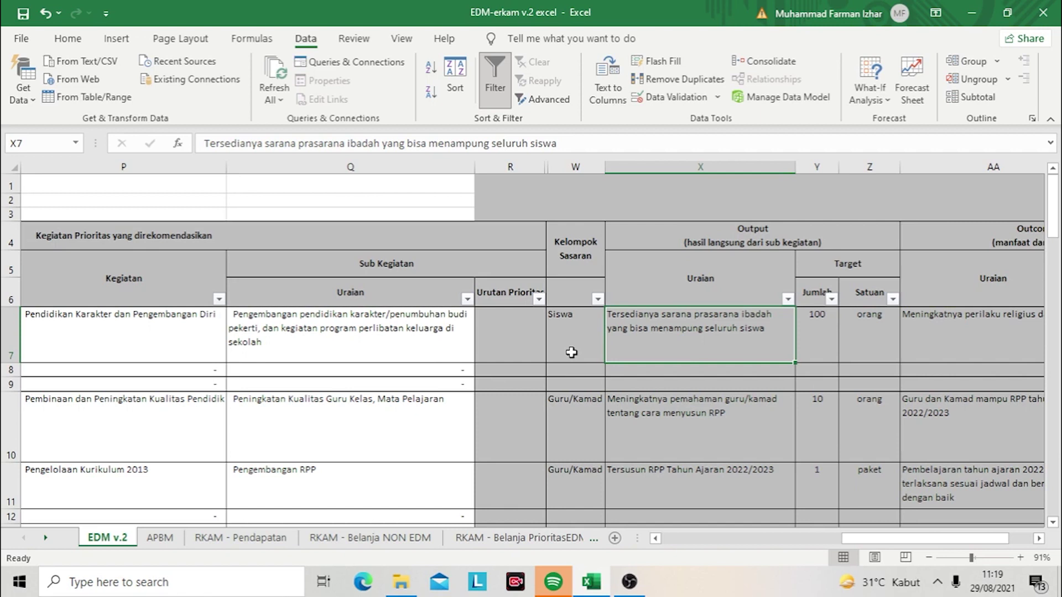
Step: Trace row 7 from its Output Uraian back through Sub Kegiatan, Kegiatan and SNP to the Kode cell
key("Left")
key("Left")
key("Left")
key("Left")
key("Left")
key("Left")
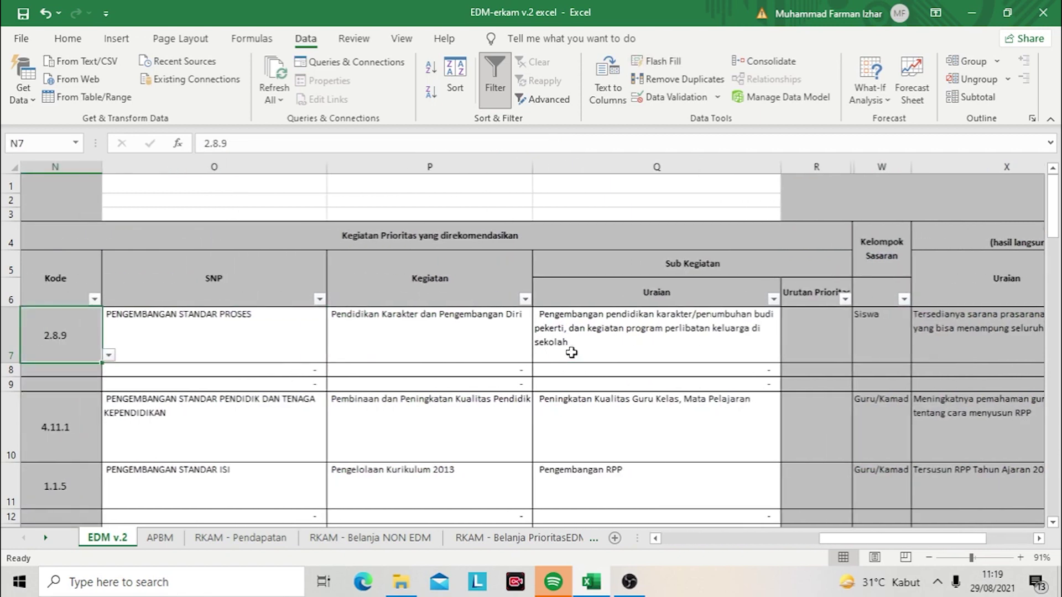
Step: Examine row 7 from its Deskripsi entry through the recommended activity, target group and Output columns to the Outcome description
key("Left")
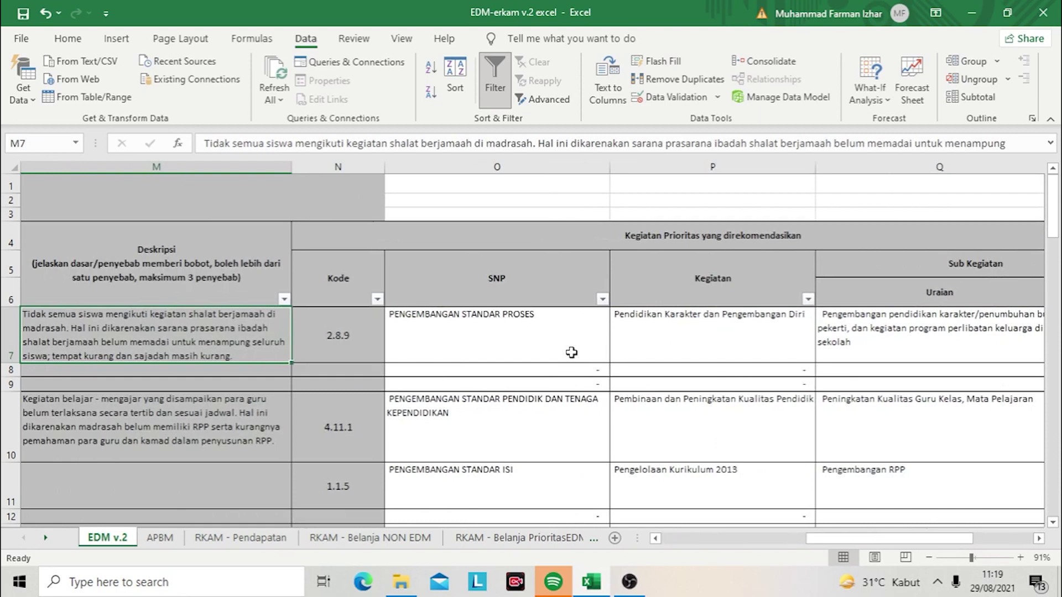
key("Right")
key("Right")
key("Right")
key("Right")
key("Right")
key("Right")
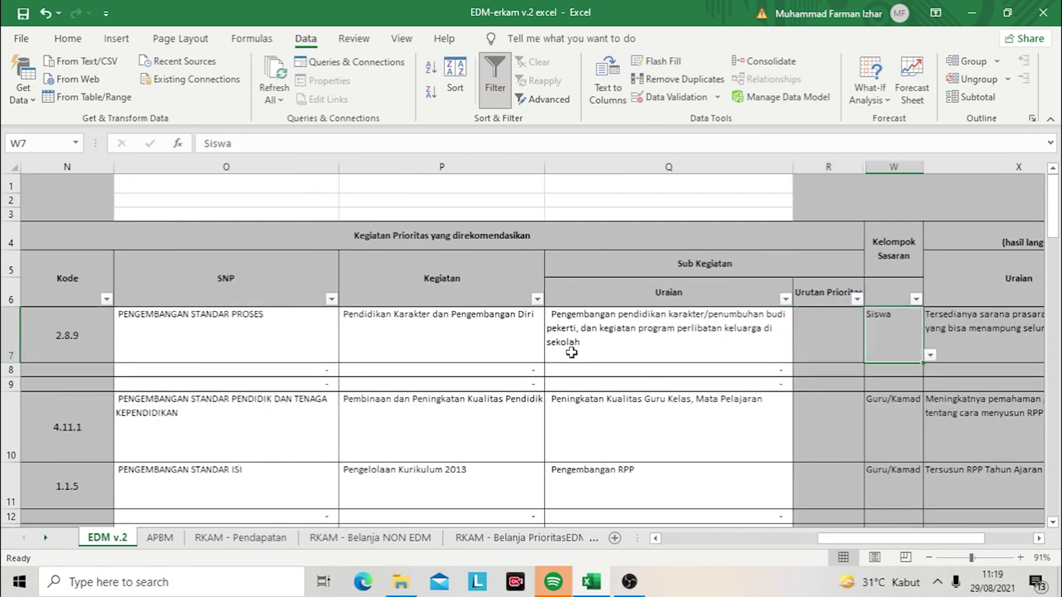
key("Right")
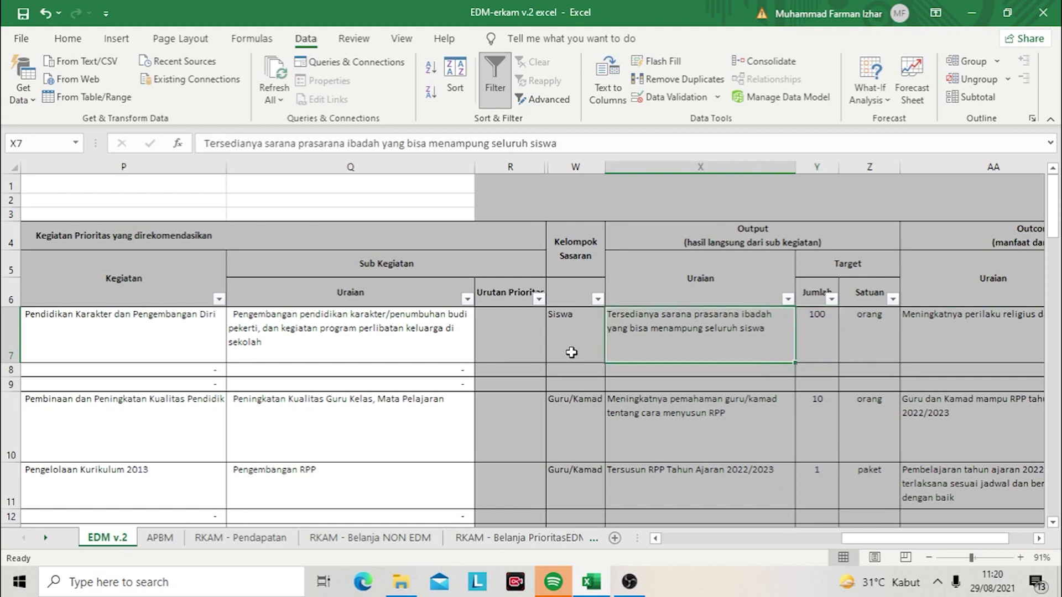
key("Right")
key("Right")
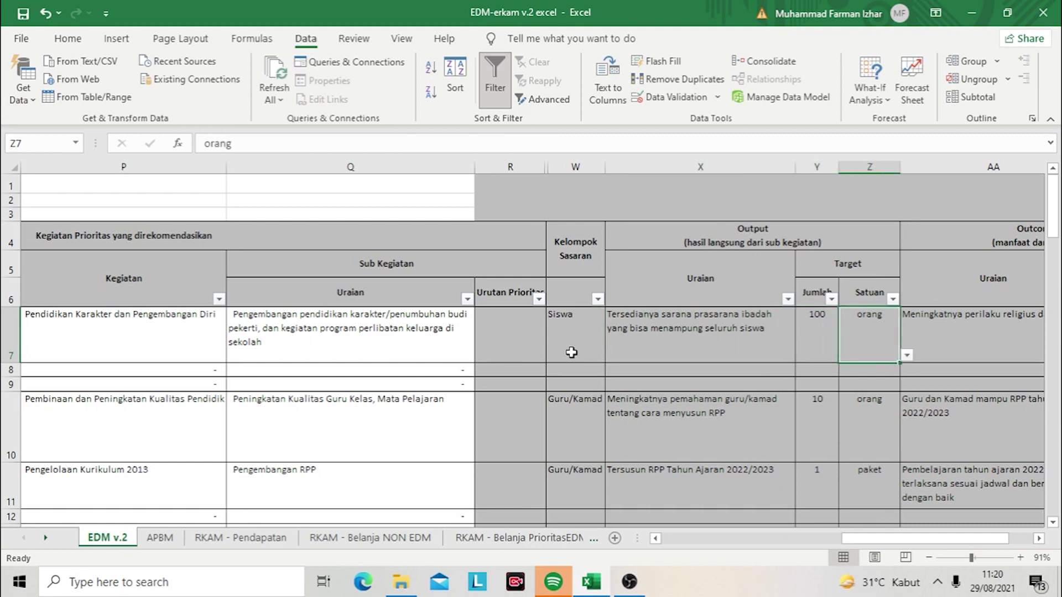
key("Right")
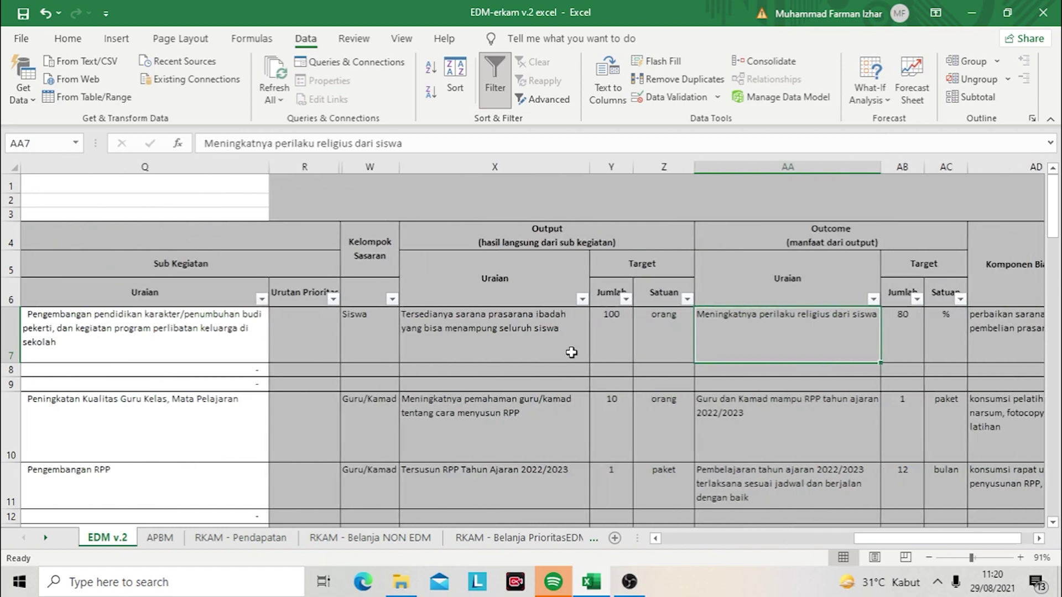
Step: Compare the Output and Outcome headings with their descriptions and targets in row 7
key("Left")
key("Left")
key("Right")
key("Right")
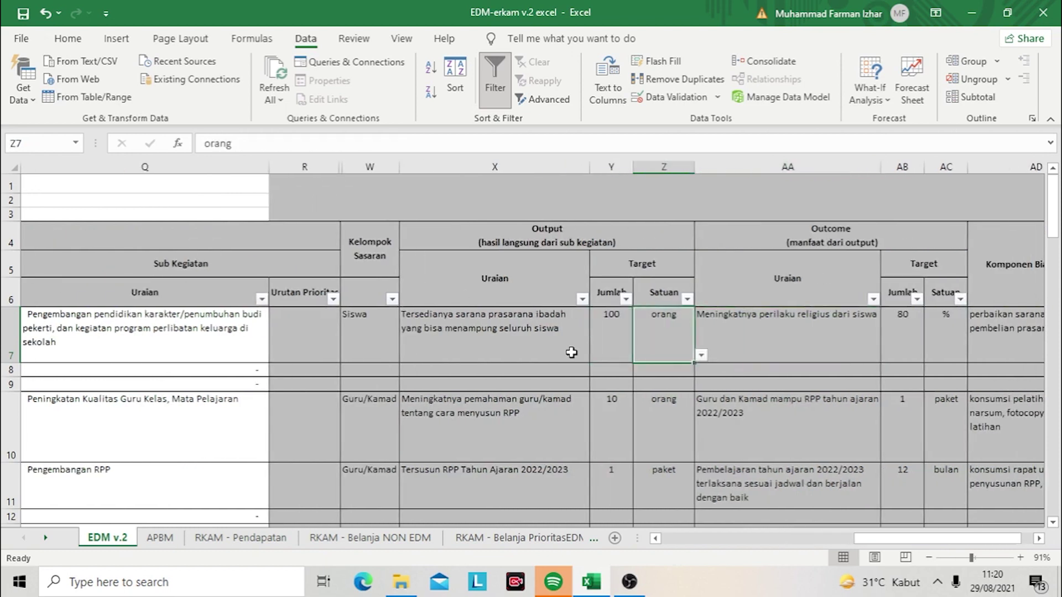
key("Up")
key("Up")
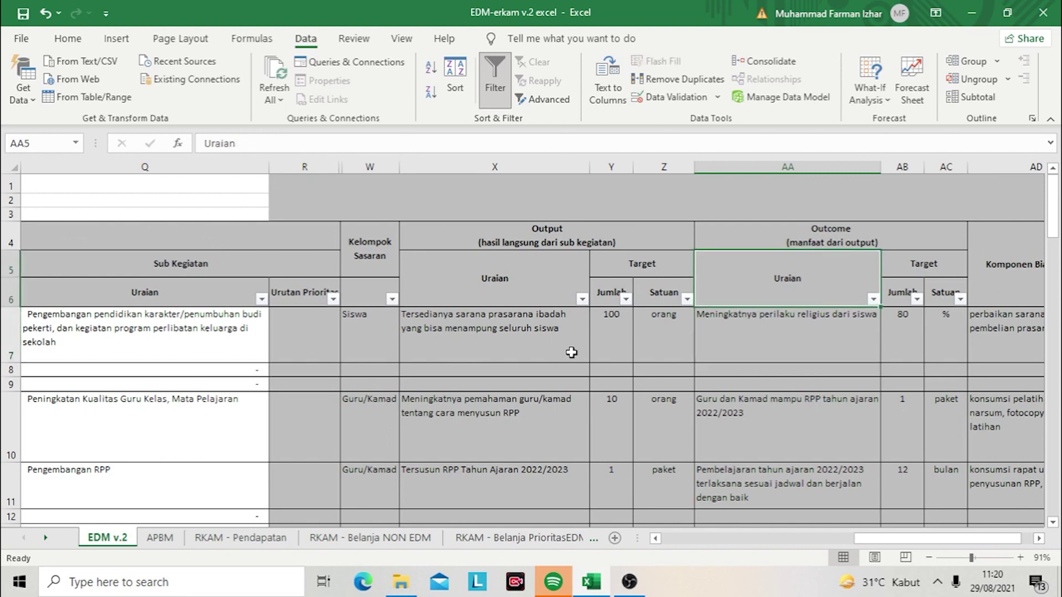
key("Left")
key("Down")
key("Left")
key("Up")
key("Down")
key("Down")
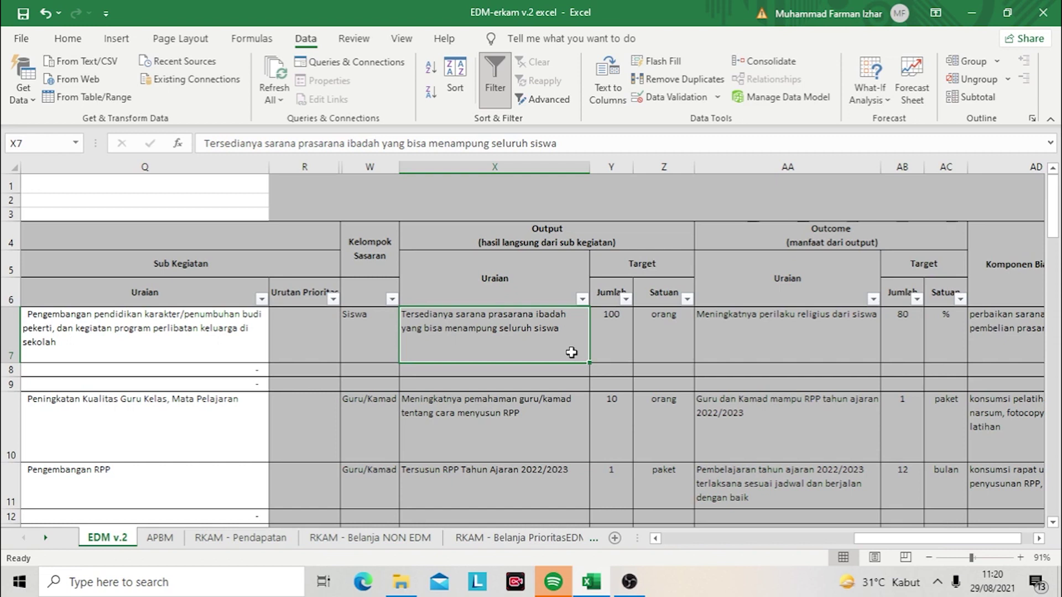
key("Right")
key("Right")
key("Right")
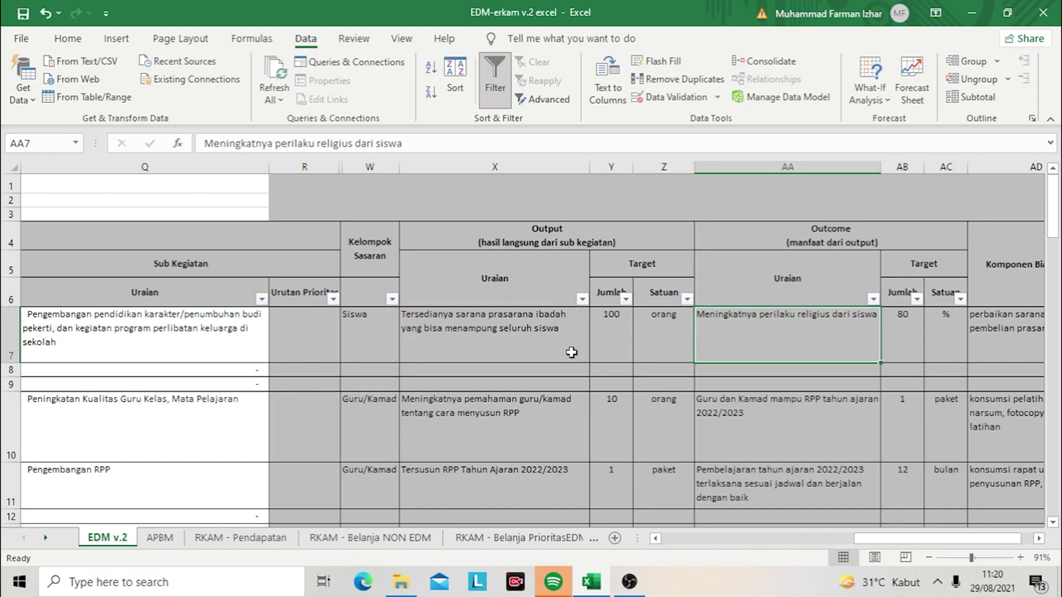
key("Right")
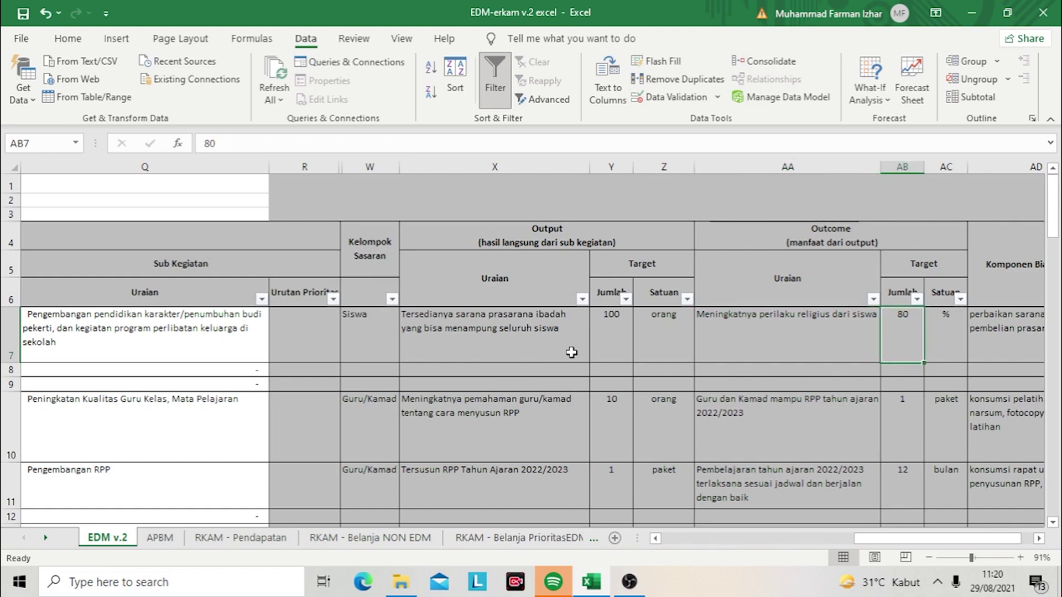
Step: Set the Outcome target's Jumlah in row 7 to 90
key("Right")
key("Left")
key("Right")
key("Left")
key("Right")
key("Left")
type("90")
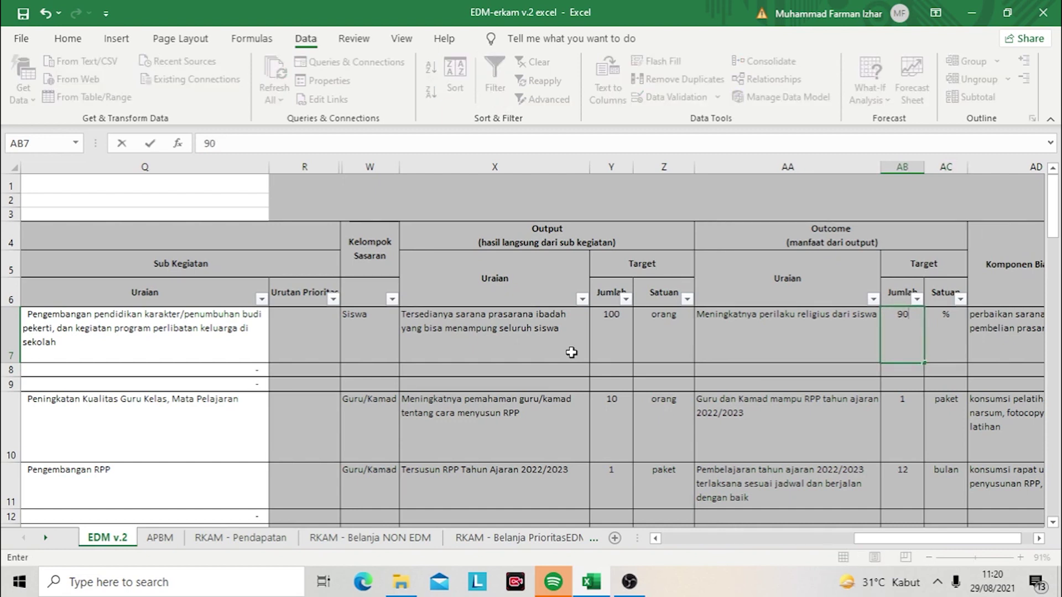
key("Return")
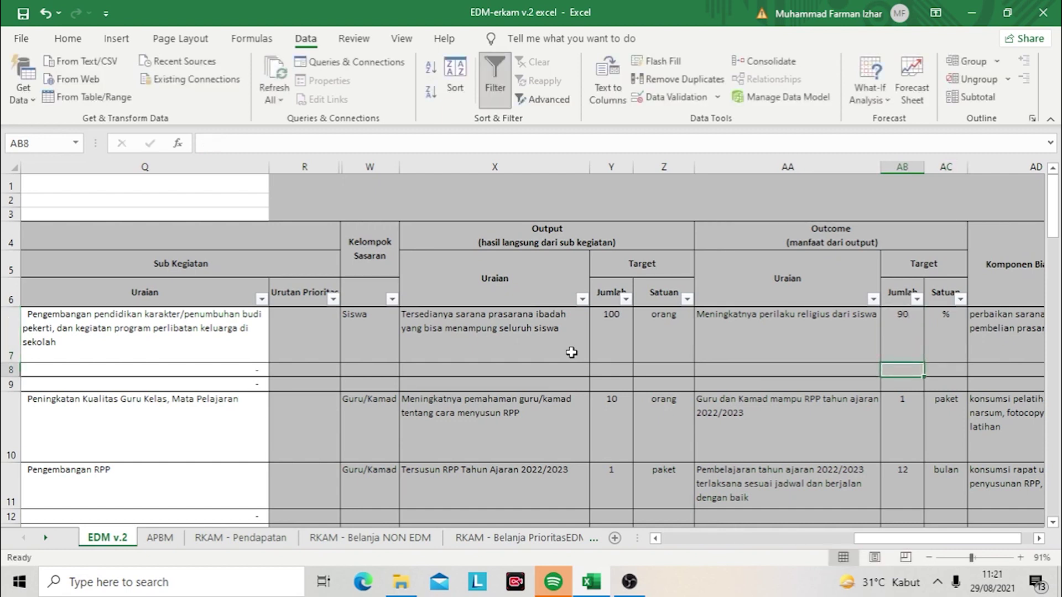
Step: Trace row 7 back from the Outcome target to its Deskripsi entry and review the problem description there
key("Up")
key("Left")
key("Left")
key("Left")
key("Left")
key("Left")
key("Left")
key("Left")
key("Left")
key("Left")
key("Left")
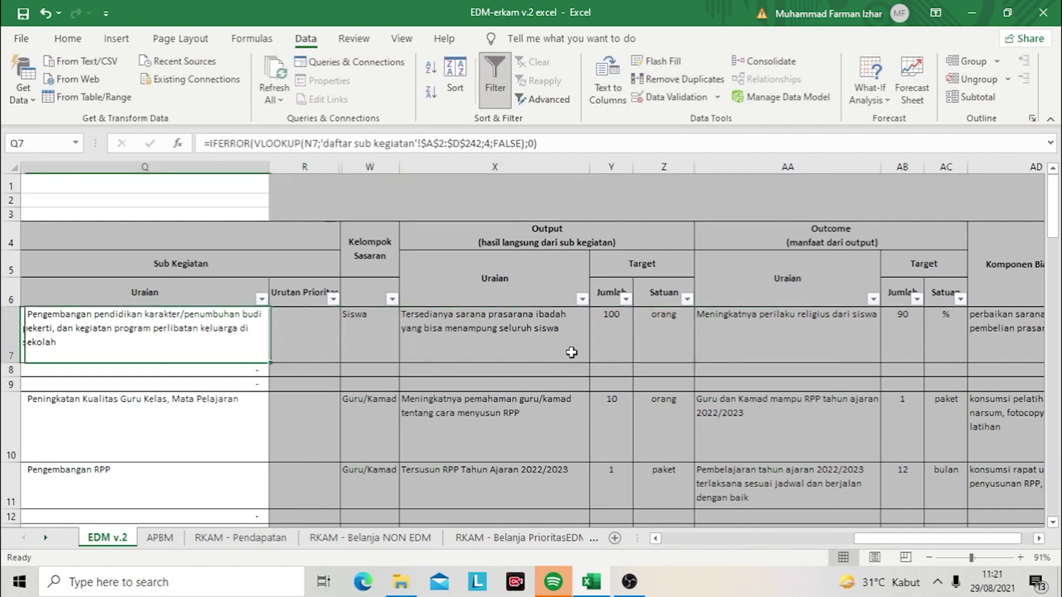
scroll(571, 353, "left", 3)
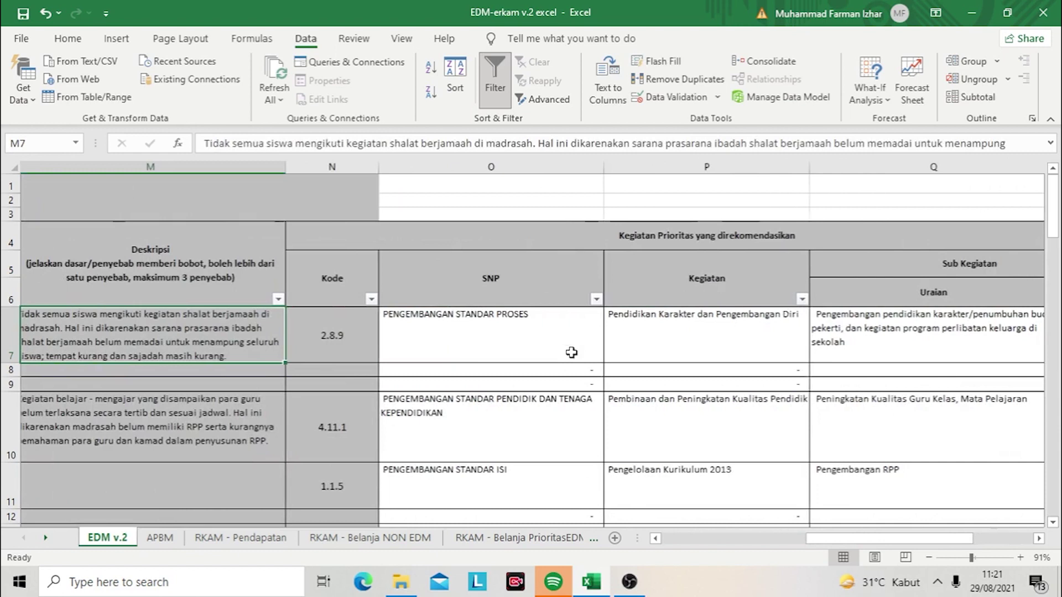
key("Right")
key("Left")
key("Left")
key("Left")
key("Right")
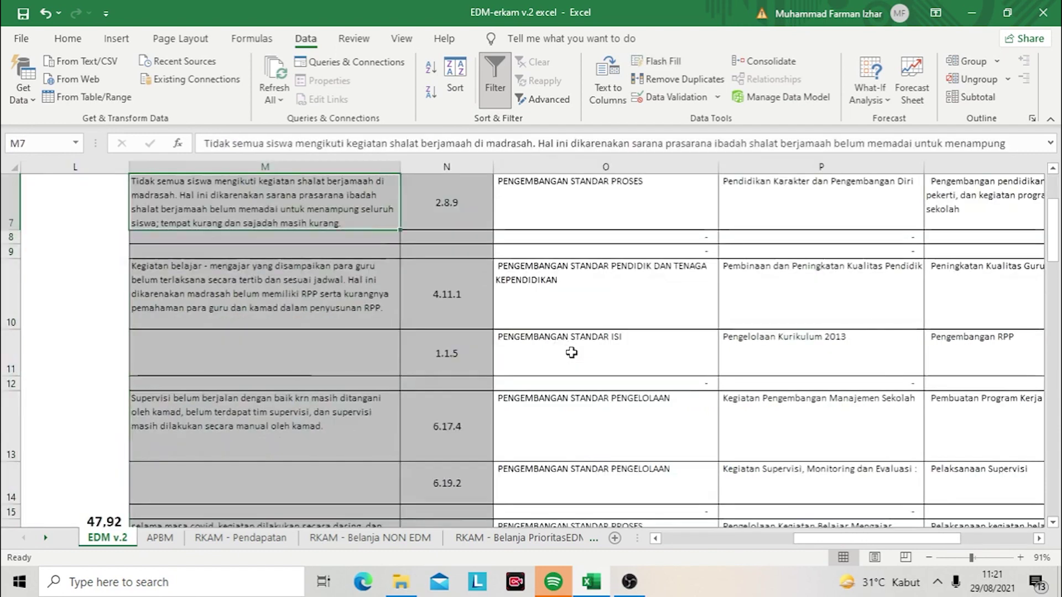
scroll(572, 353, "up", 1)
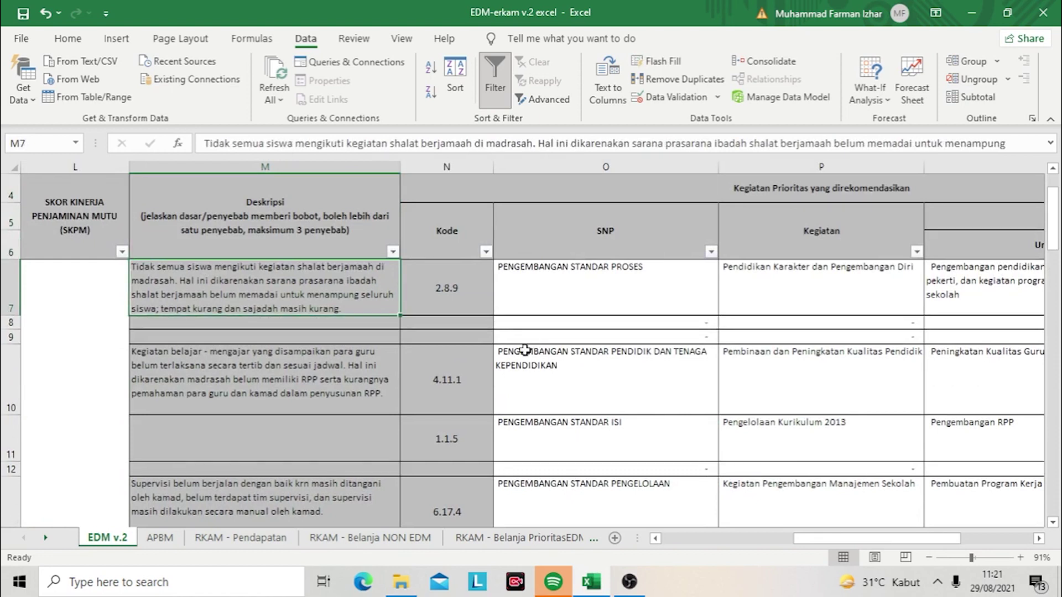
double_click(217, 268)
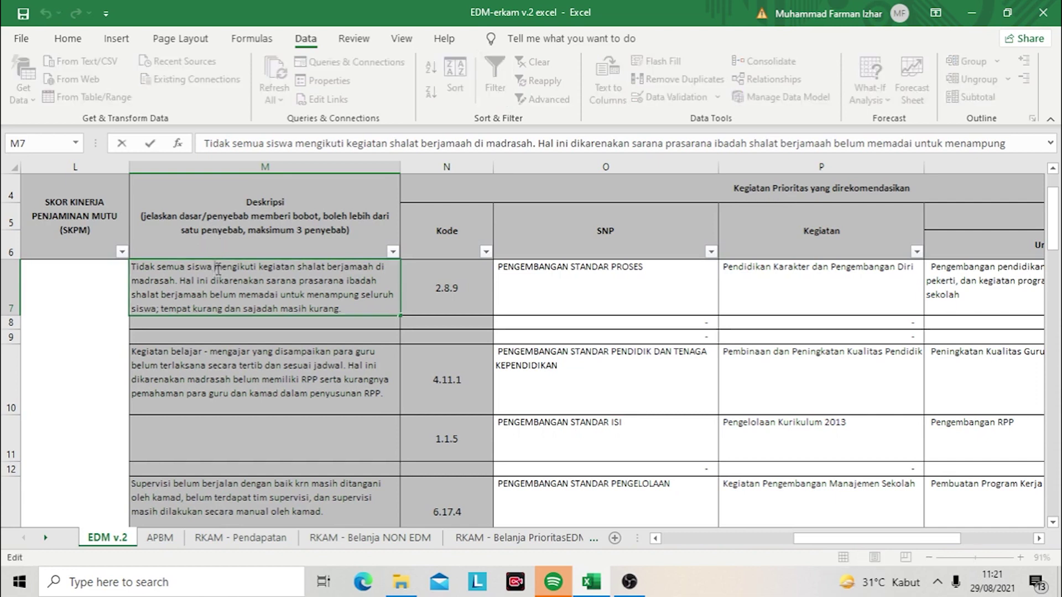
type("(")
type("hanya ")
type("70")
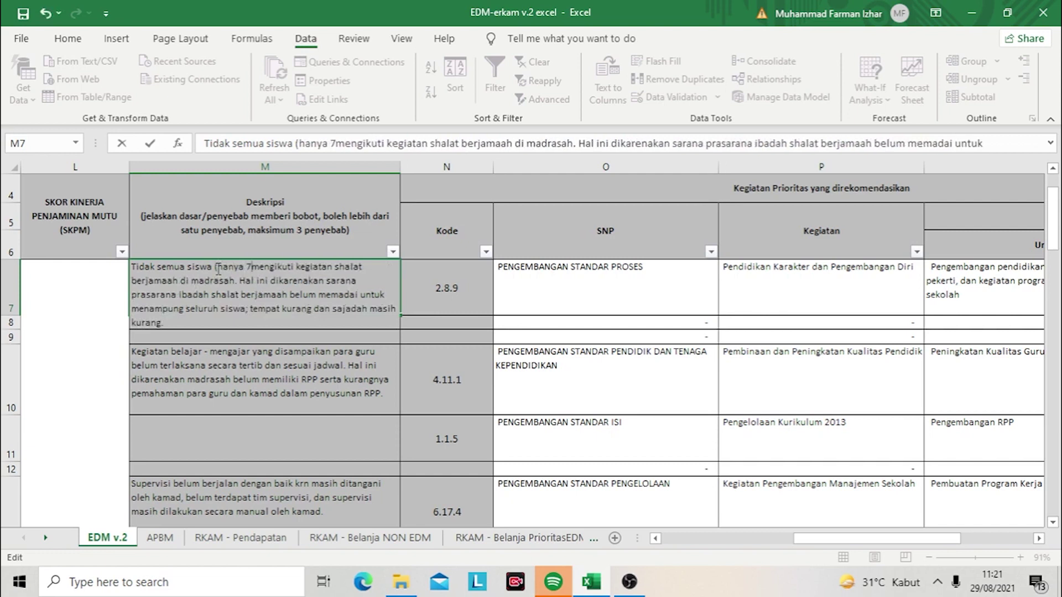
type("%")
type(")")
key("BackSpace")
key("BackSpace")
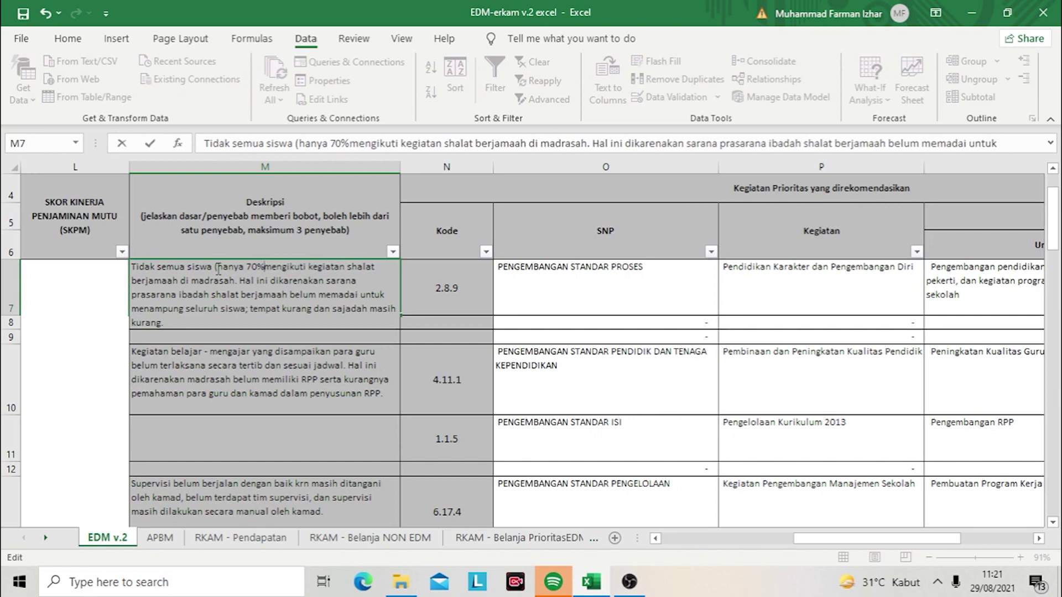
key("BackSpace")
key("BackSpace")
key("BackSpace")
key("BackSpace")
key("BackSpace")
key("BackSpace")
key("BackSpace")
key("BackSpace")
key("BackSpace")
key("BackSpace")
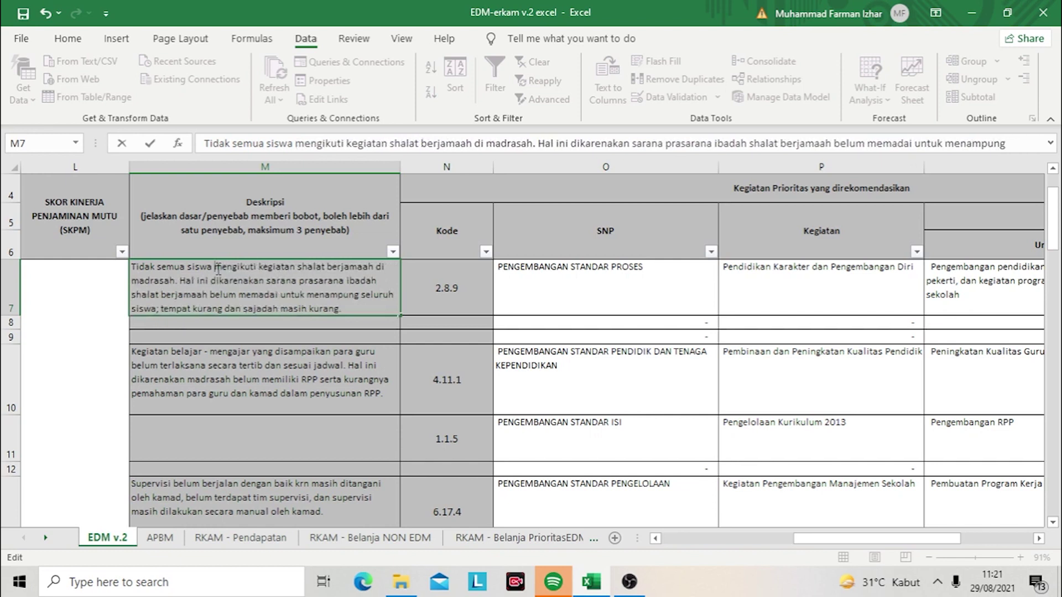
Step: Append "Hanya bisa menampung 70%" to the Deskripsi text in row 7 and fit the row height to it
left_click(360, 308)
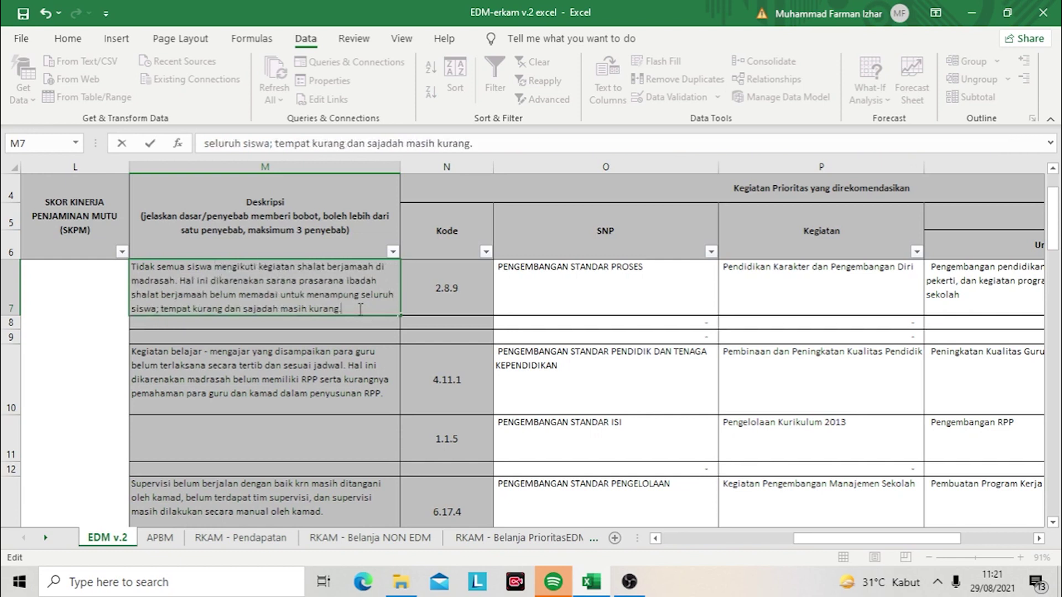
type("Hanya bisa menam")
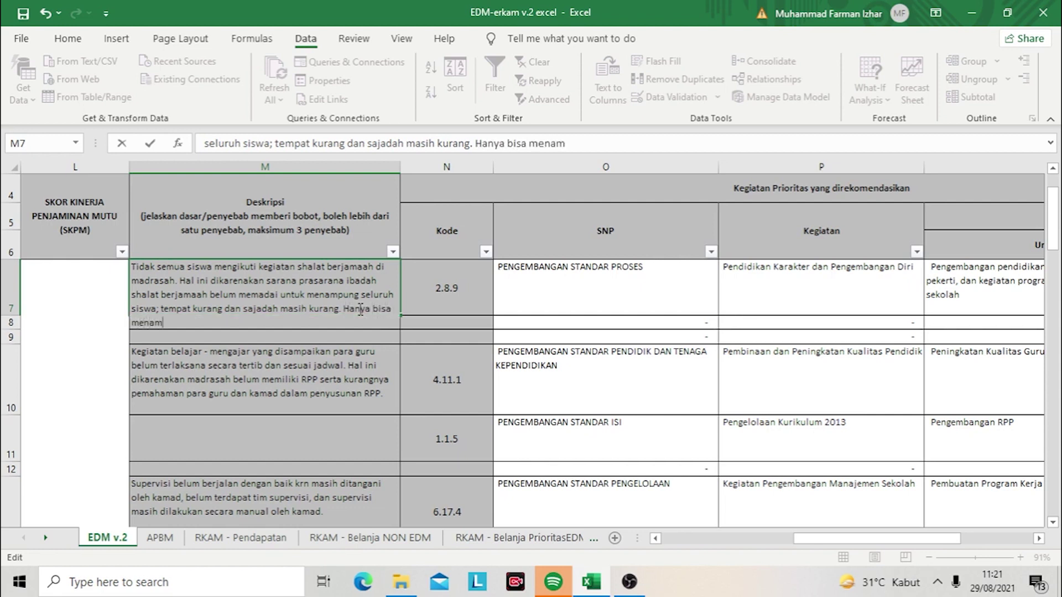
type("punt")
key("BackSpace")
type("g 70%")
key("Return")
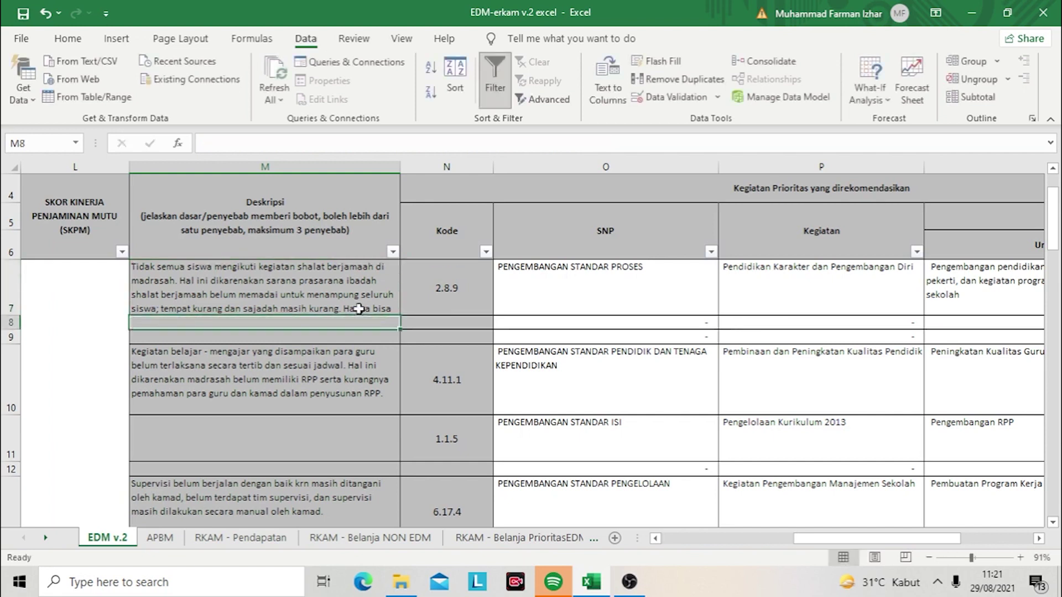
double_click(14, 313)
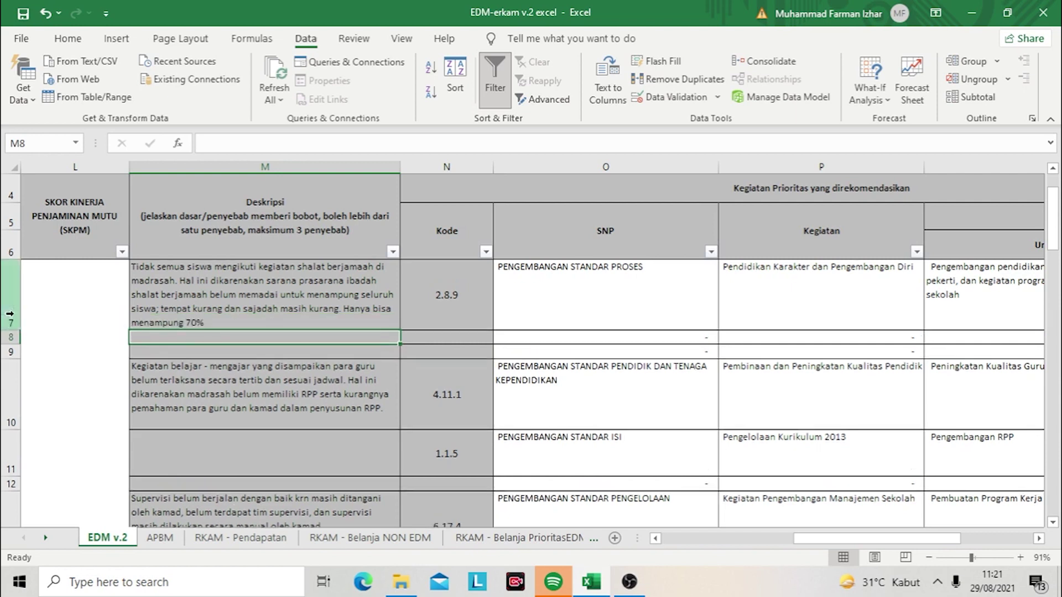
Step: Review row 7 from the extended Deskripsi text across the Output and Outcome targets to Komponen Biaya Utama
left_click(197, 316)
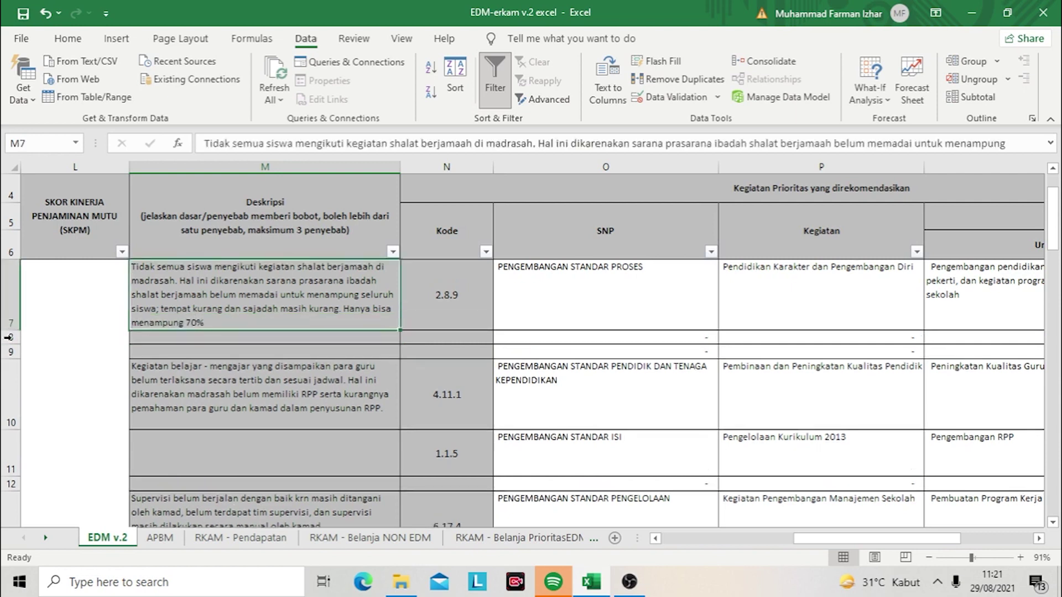
key("Right")
key("Right")
key("Right")
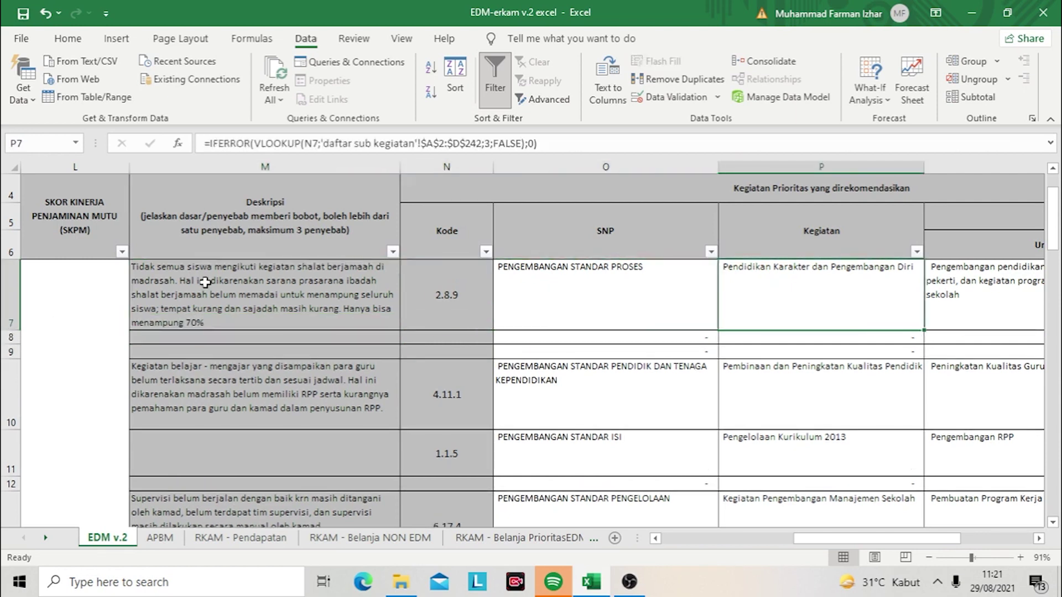
key("Right")
key("Right")
key("Right")
key("Right")
key("Right")
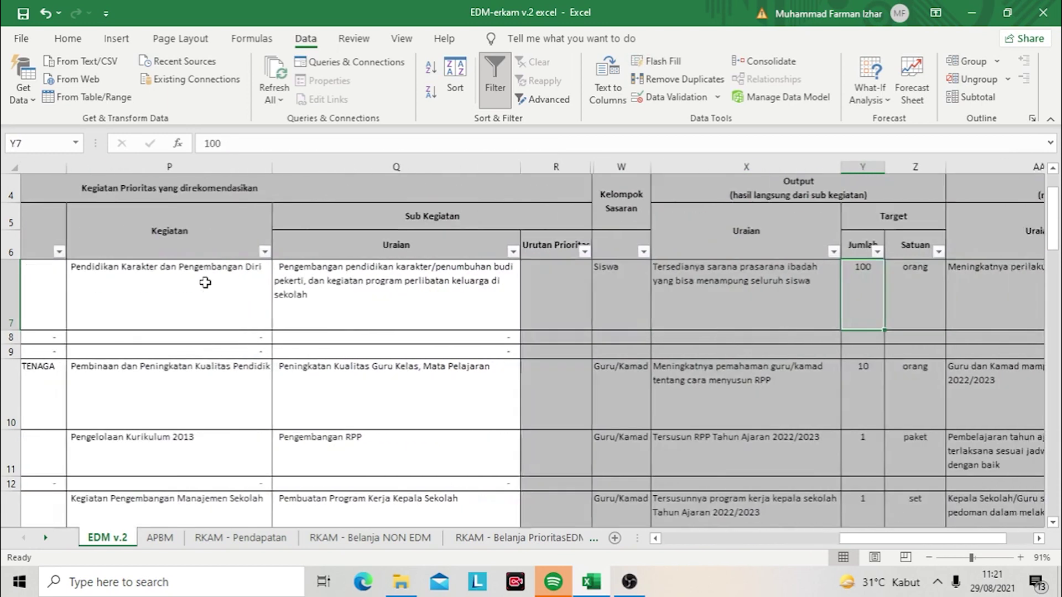
key("Right")
key("Left")
key("Left")
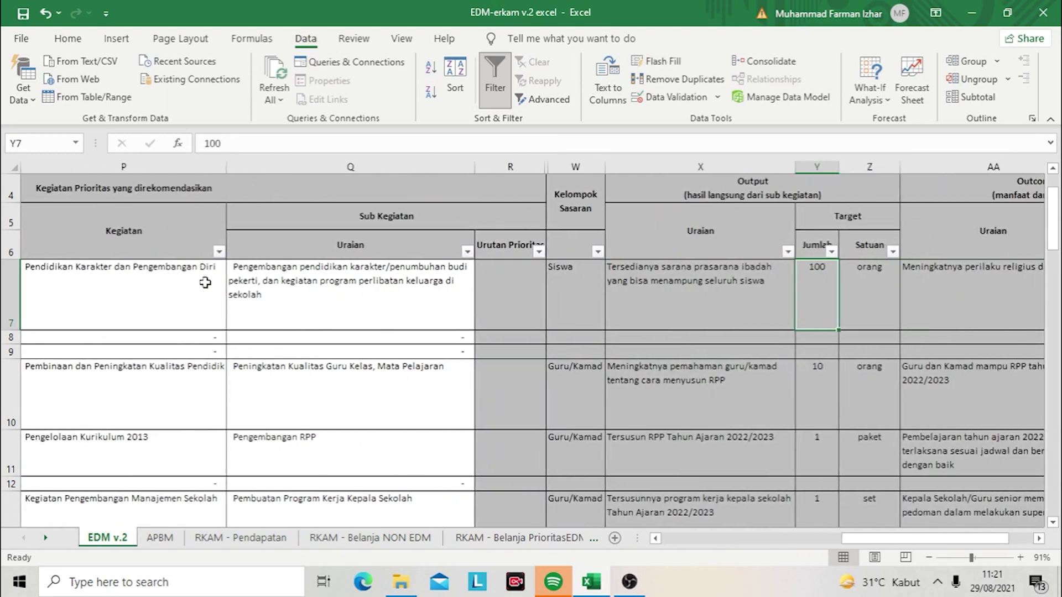
key("Right")
key("Right")
key("Right")
key("Right")
key("Right")
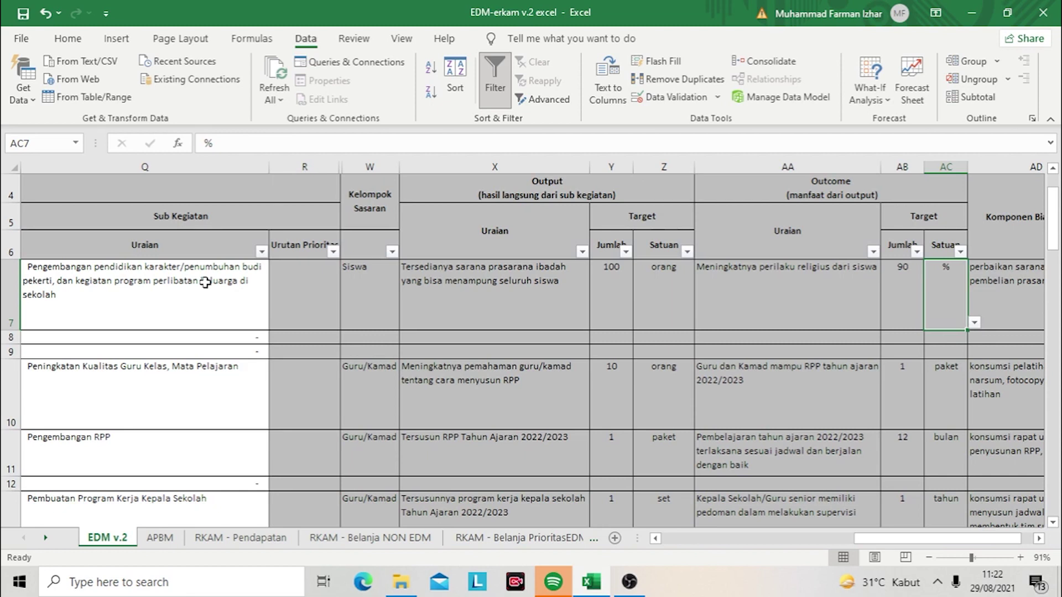
key("Right")
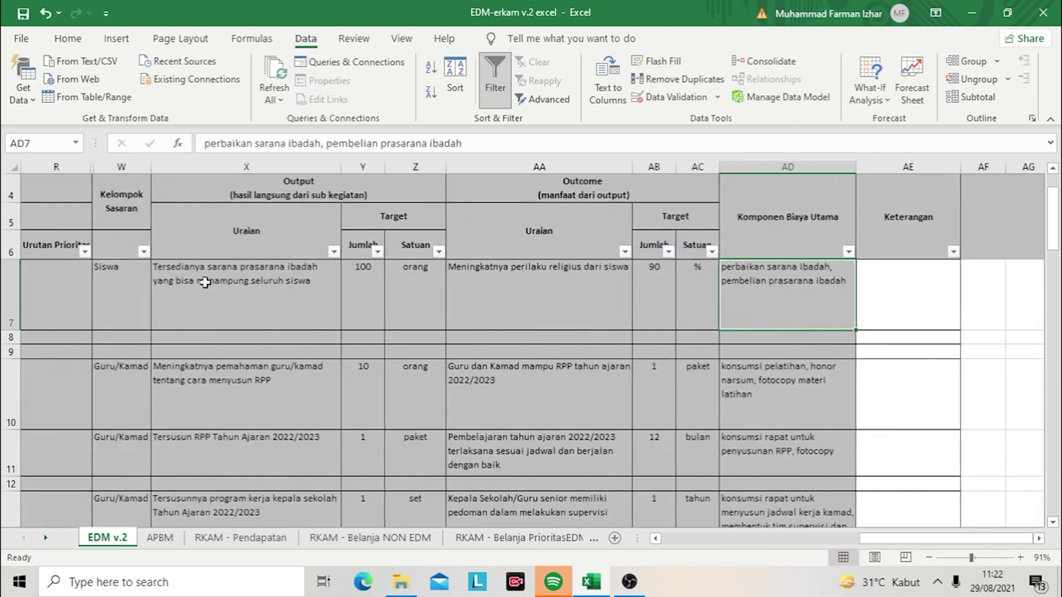
Step: Check the Outcome description in row 7 against its target quantity, and go back toward the Output columns
key("Left")
key("Left")
key("Left")
key("Right")
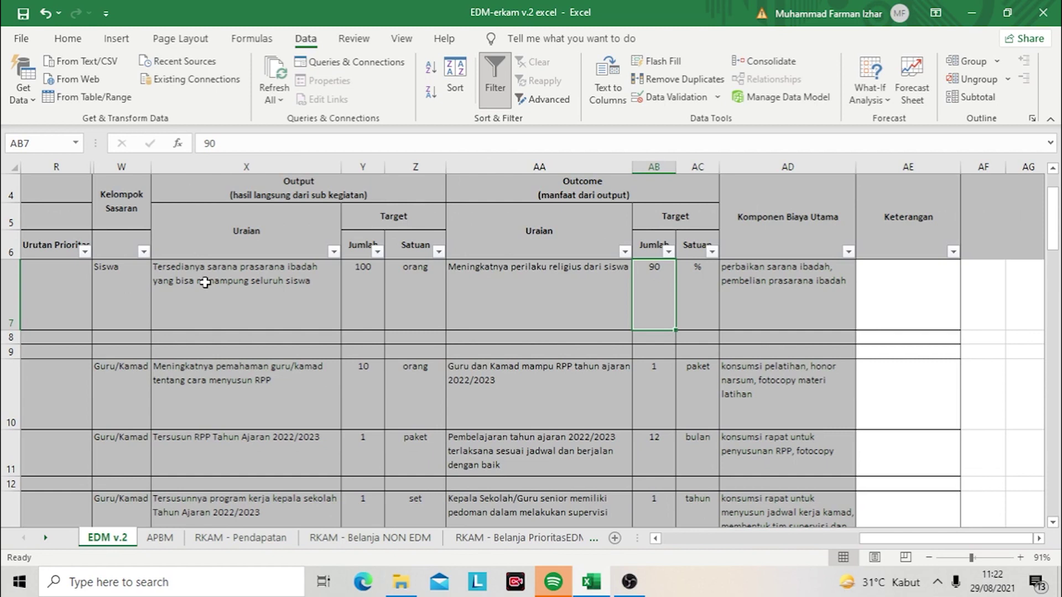
key("Left")
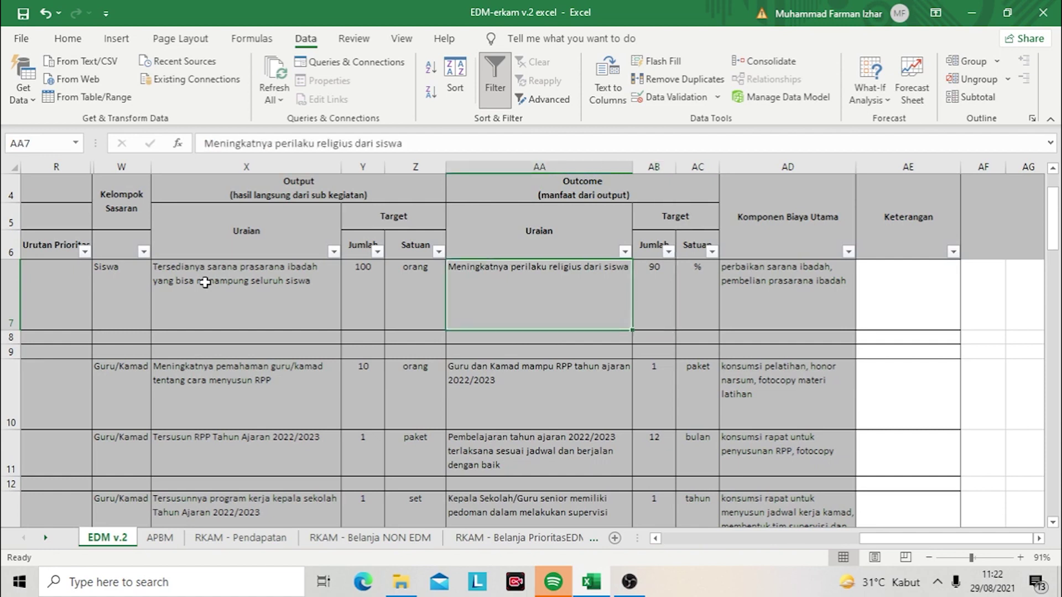
key("Right")
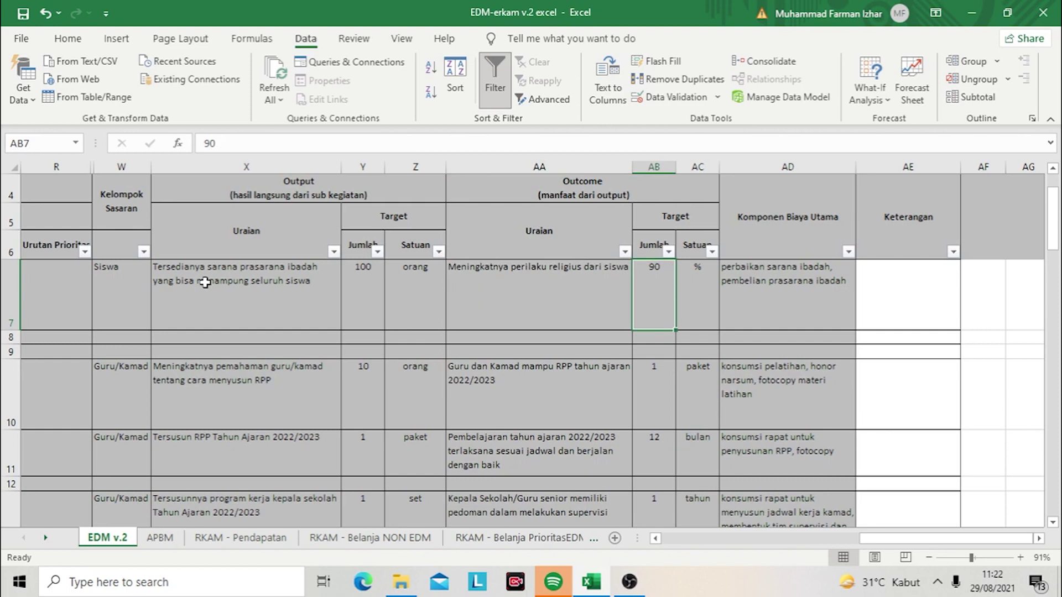
key("Left")
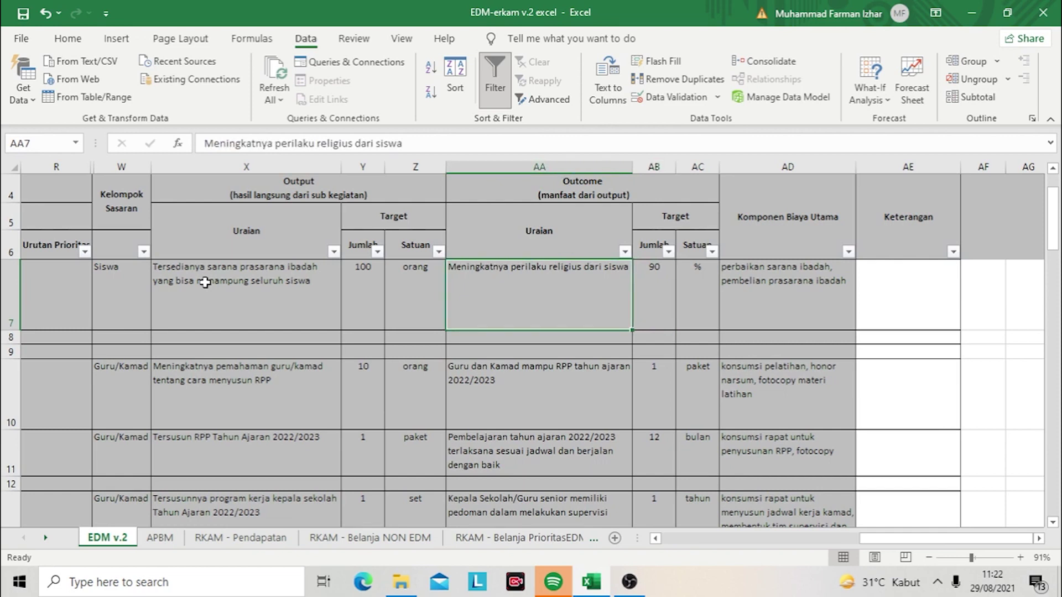
key("Left")
key("Left")
key("Left")
key("Left")
key("Left")
key("Left")
key("Left")
key("Left")
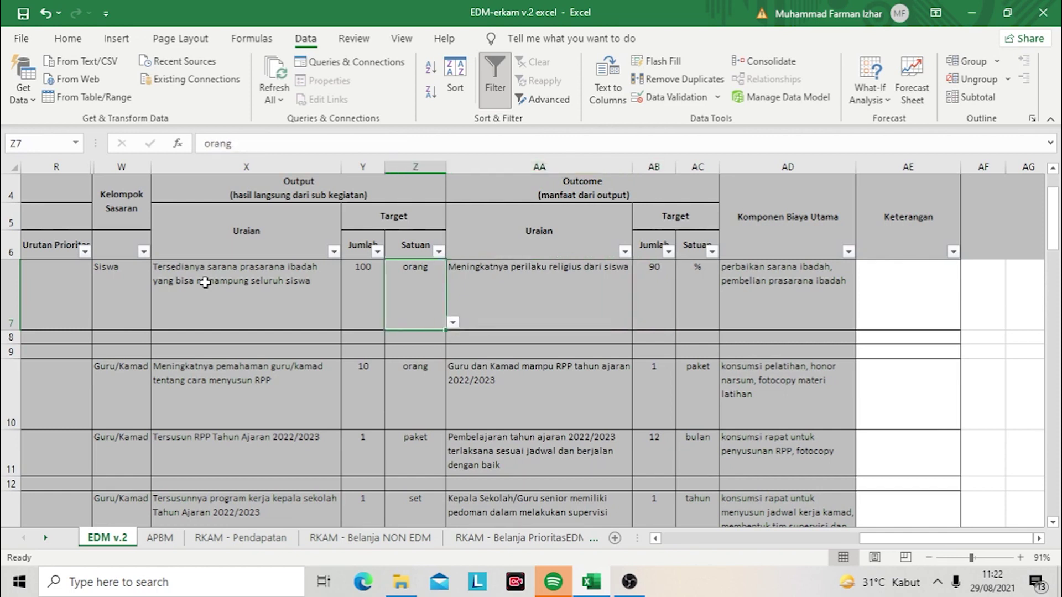
Step: Trace row 7 back from the Output target unit to its score and check the SKOR scale in the column heading
key("Left")
key("Left")
key("Left")
key("Left")
key("Left")
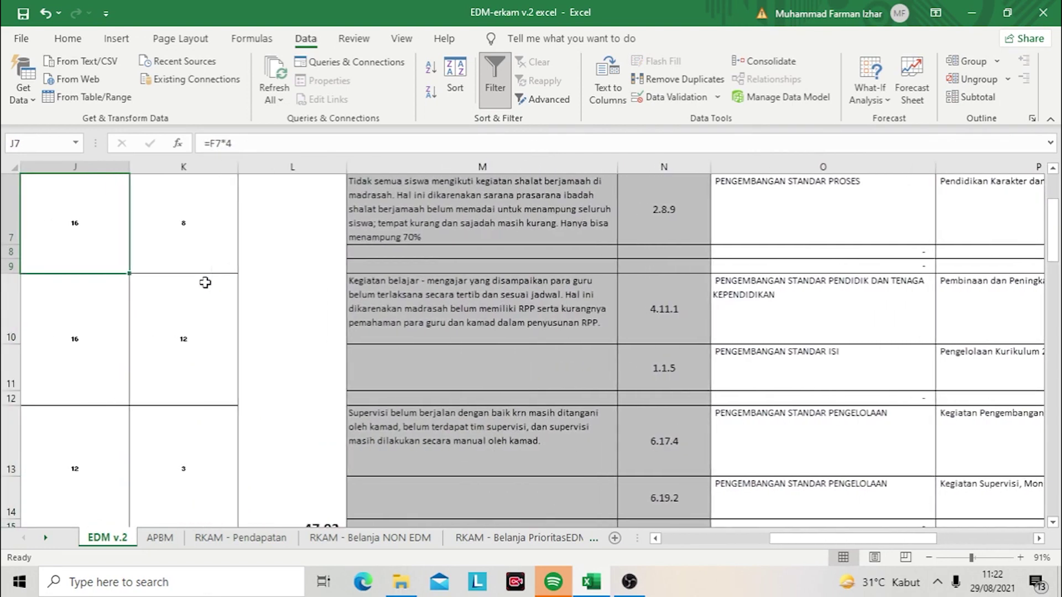
key("Left")
key("Right")
key("Left")
key("Left")
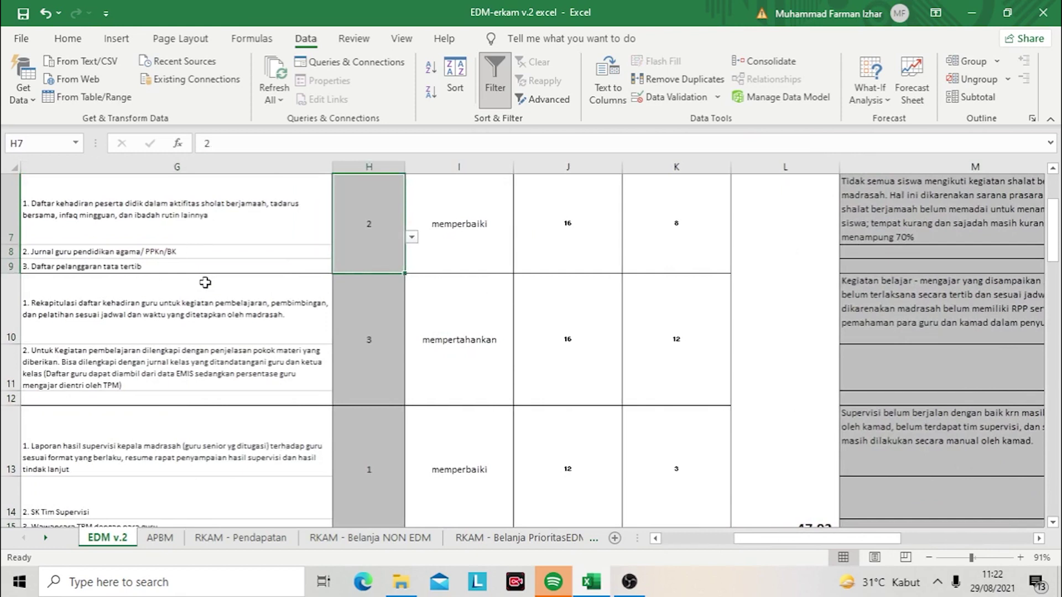
key("Up")
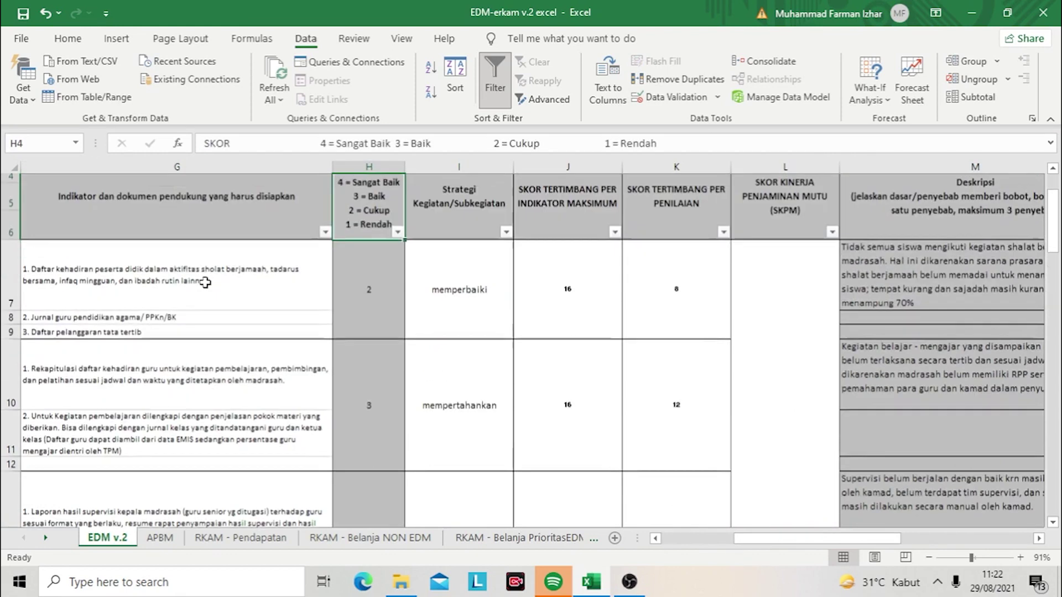
Step: Follow row 7 from its score through Deskripsi, the recommended activity, Output and Outcome to Komponen Biaya Utama
key("Down")
key("Right")
key("Right")
key("Right")
key("Right")
key("Right")
key("Right")
key("Right")
key("Right")
key("Right")
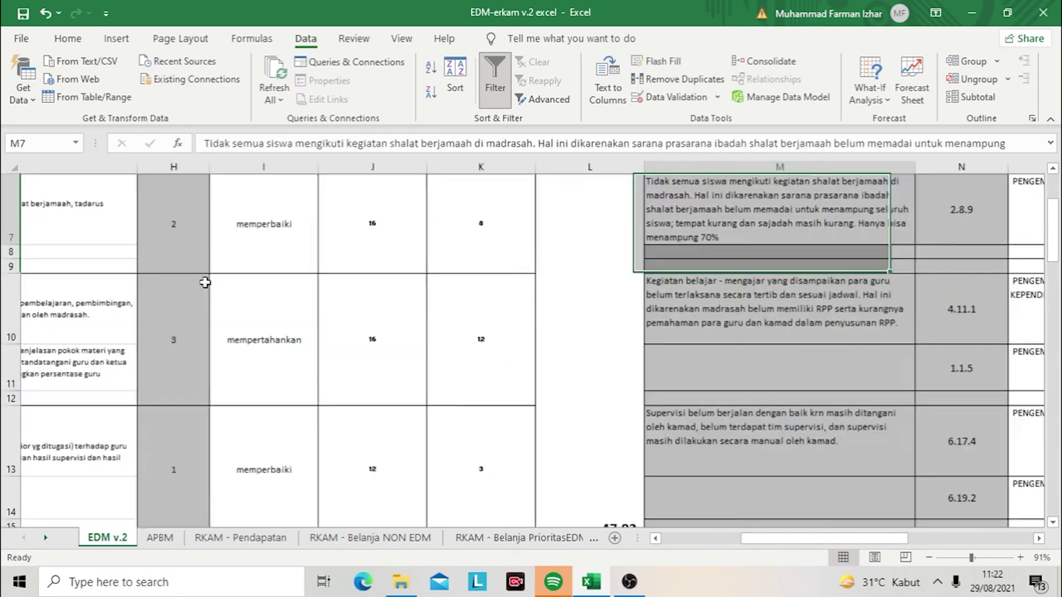
key("Right")
key("Right")
key("Right")
key("Right")
key("Right")
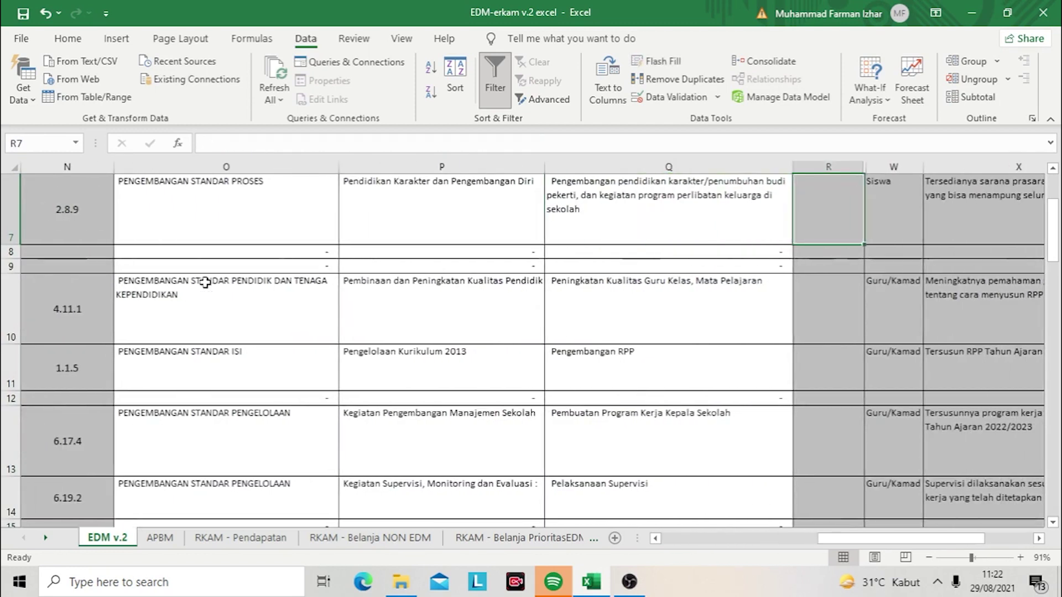
key("Up")
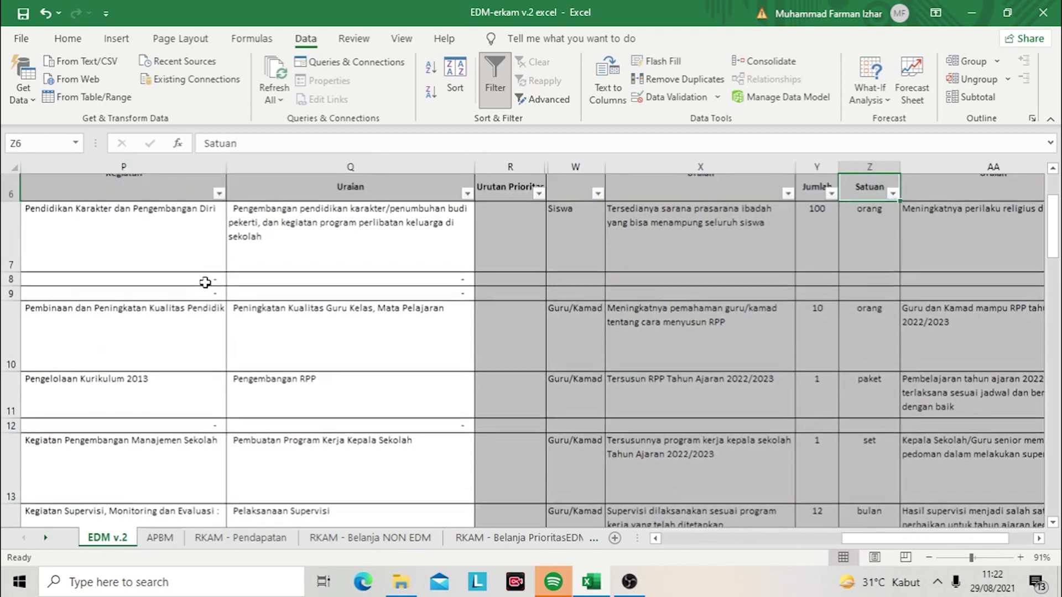
key("Down")
key("Right")
key("Right")
key("Right")
key("Right")
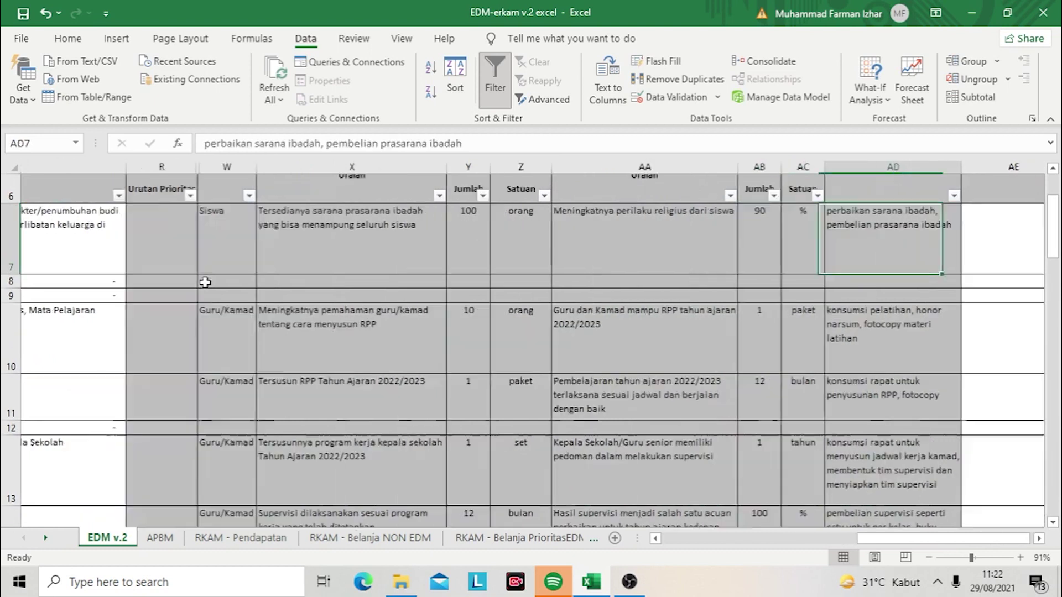
key("Up")
key("Down")
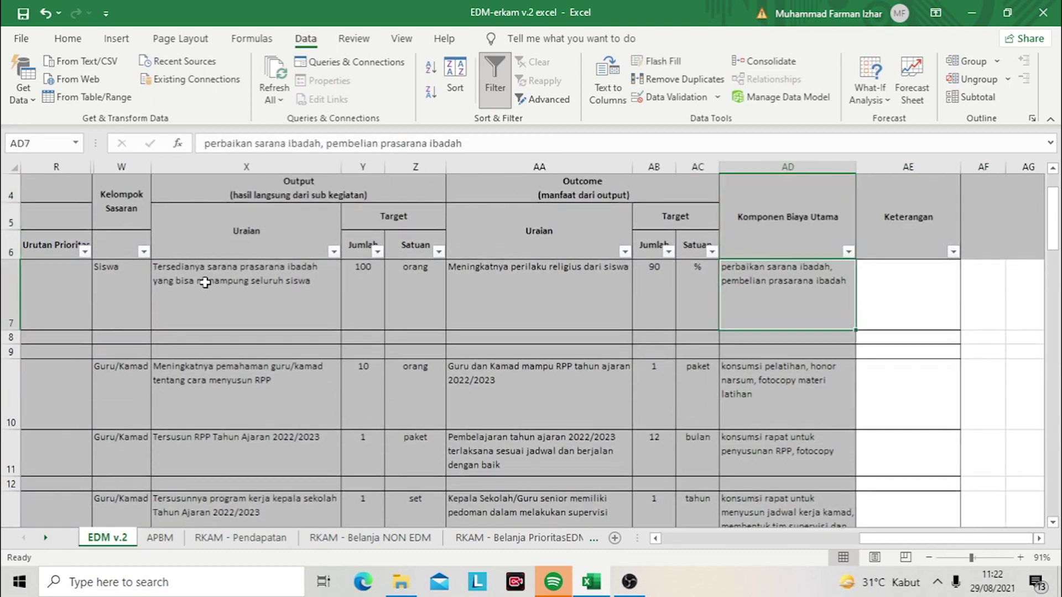
Step: Review row 7 from Komponen Biaya Utama back past the Outcome description and Kelompok Sasaran to the Sub Kegiatan description
key("Left")
key("Left")
key("Left")
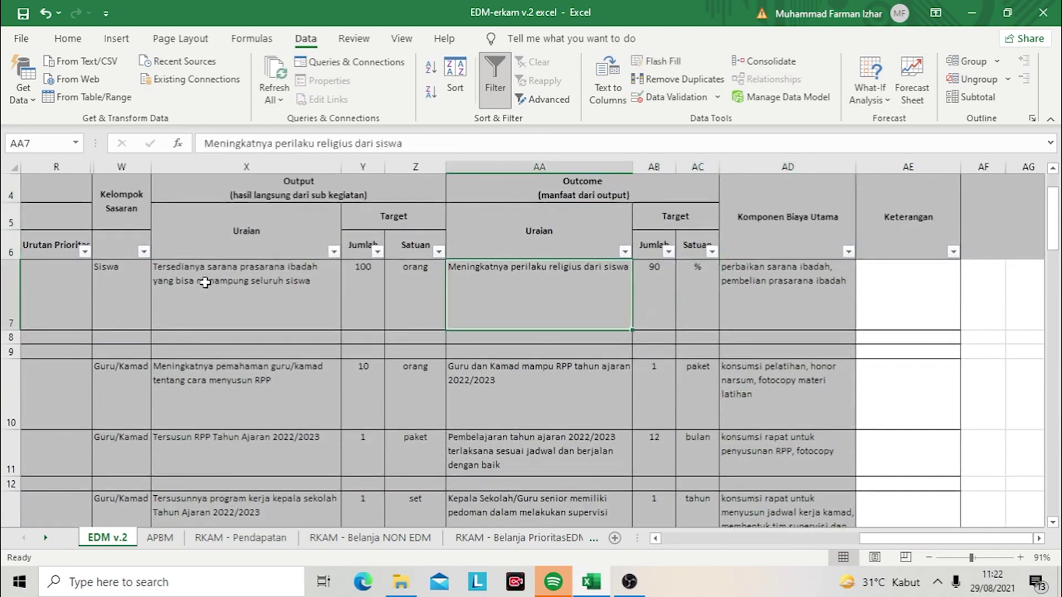
key("Up")
key("Up")
key("Left")
key("Left")
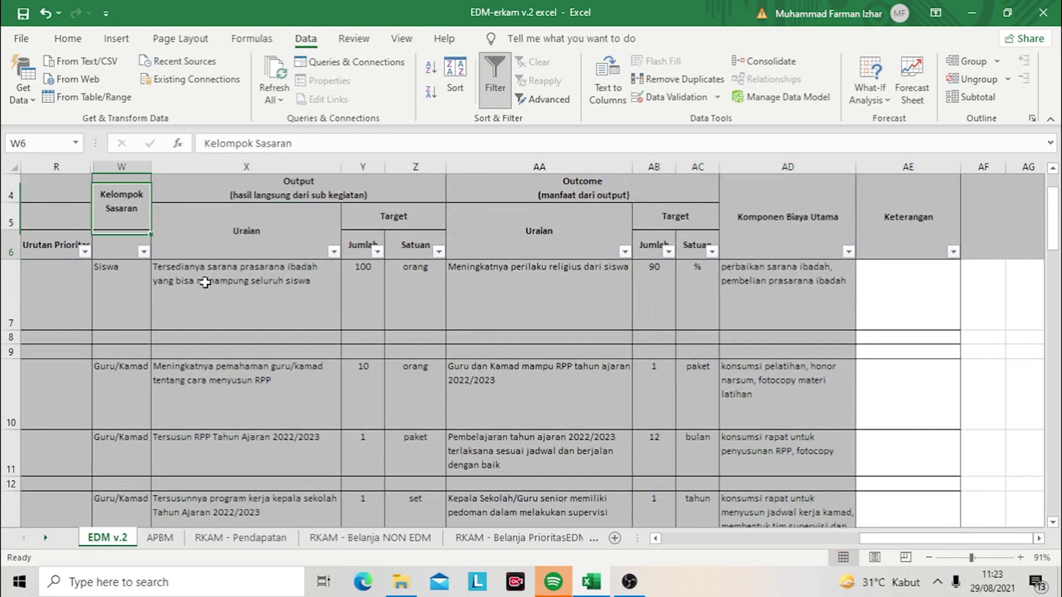
key("Down")
key("Left")
key("Left")
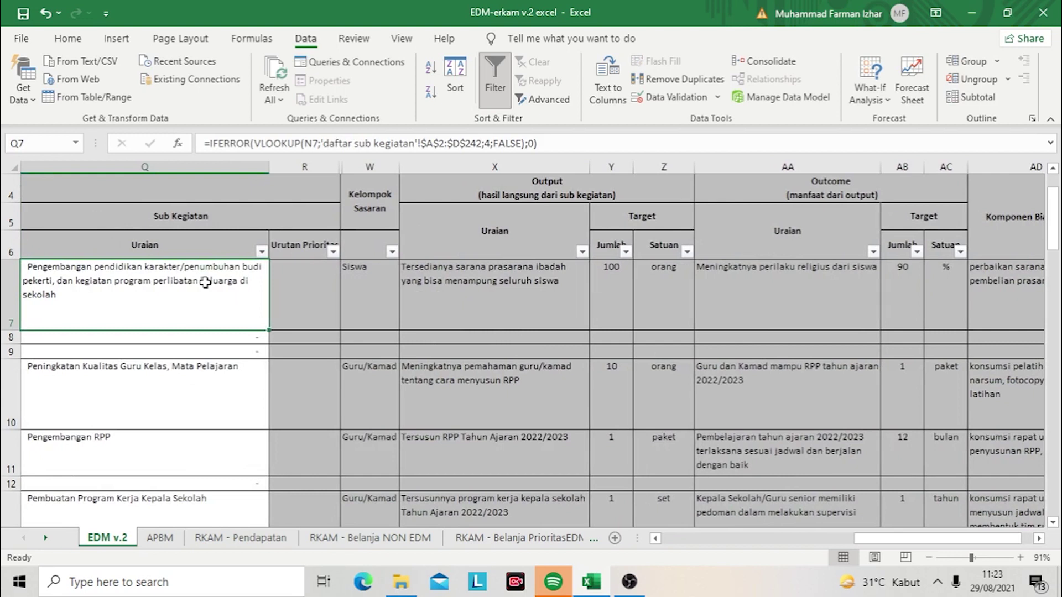
Step: Check the Kelompok Sasaran heading, and go back along row 7 past the recommended activity and Deskripsi
key("Right")
key("Right")
key("Up")
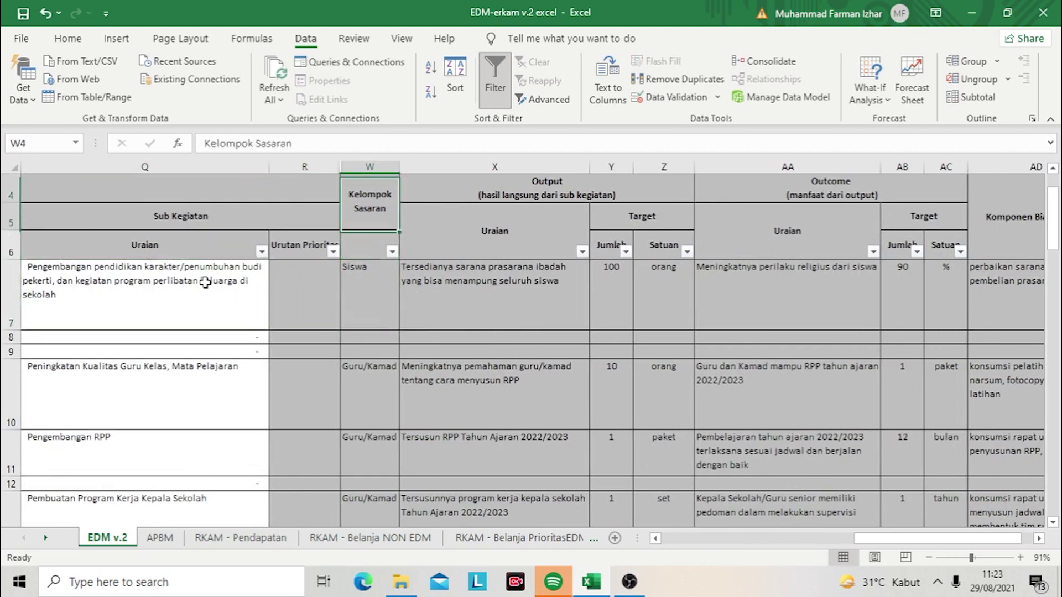
key("Down")
key("Left")
key("Left")
key("Left")
key("Left")
key("Left")
key("Left")
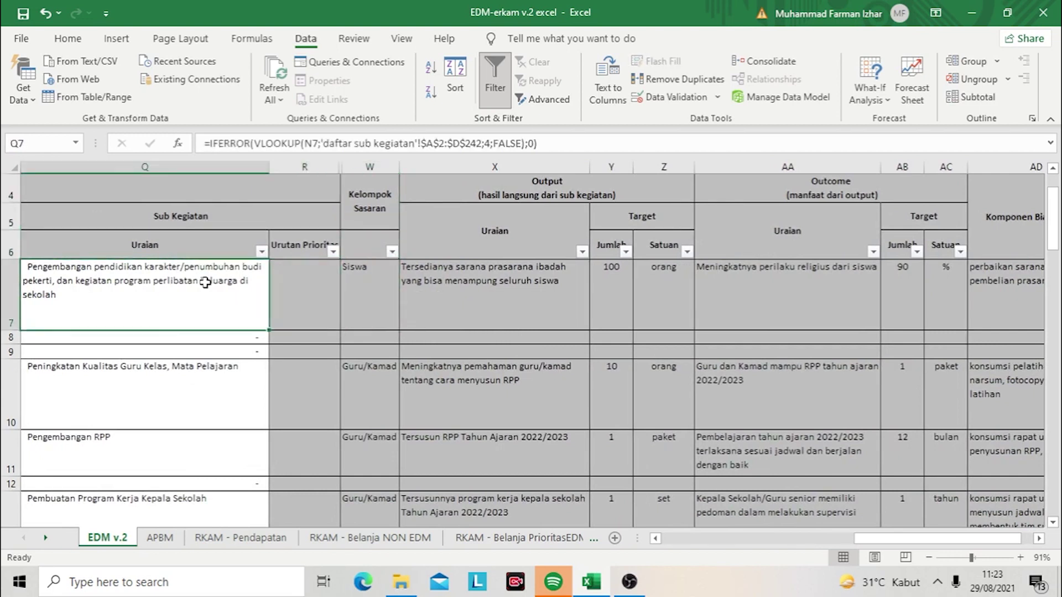
key("Left")
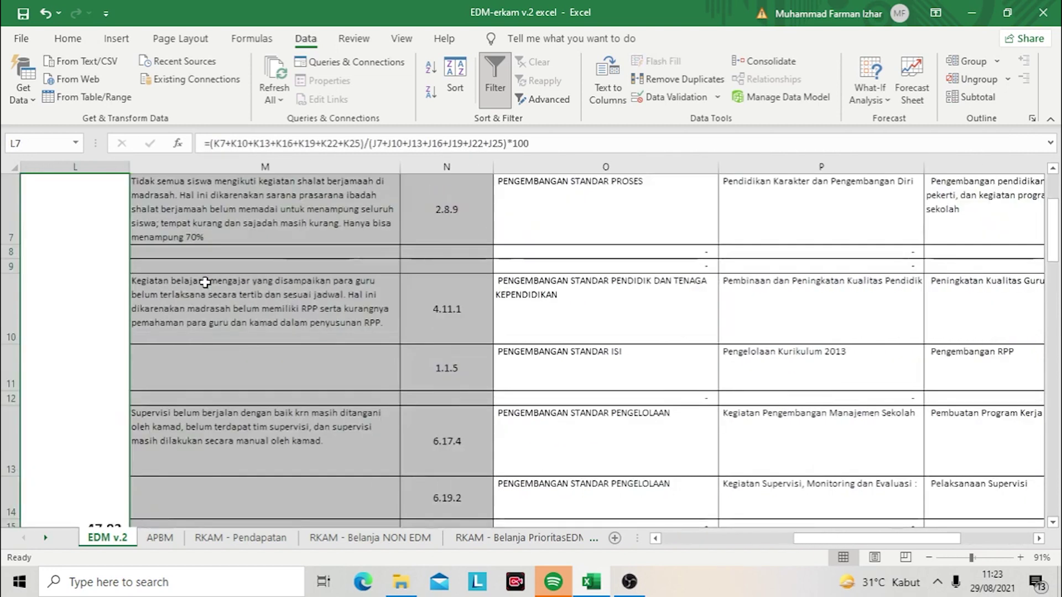
Step: Compare the Deskripsi entry in row 7 under its heading with the recommended activity and the Output description
key("Right")
key("Up")
key("Down")
key("Right")
key("Right")
key("Right")
key("Right")
key("Right")
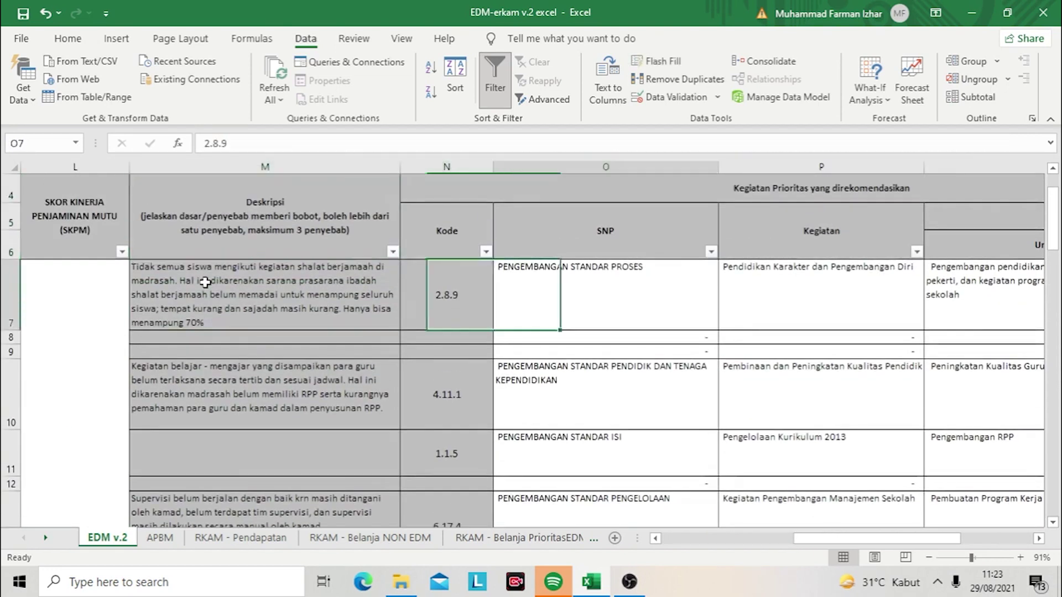
key("Right")
key("Right")
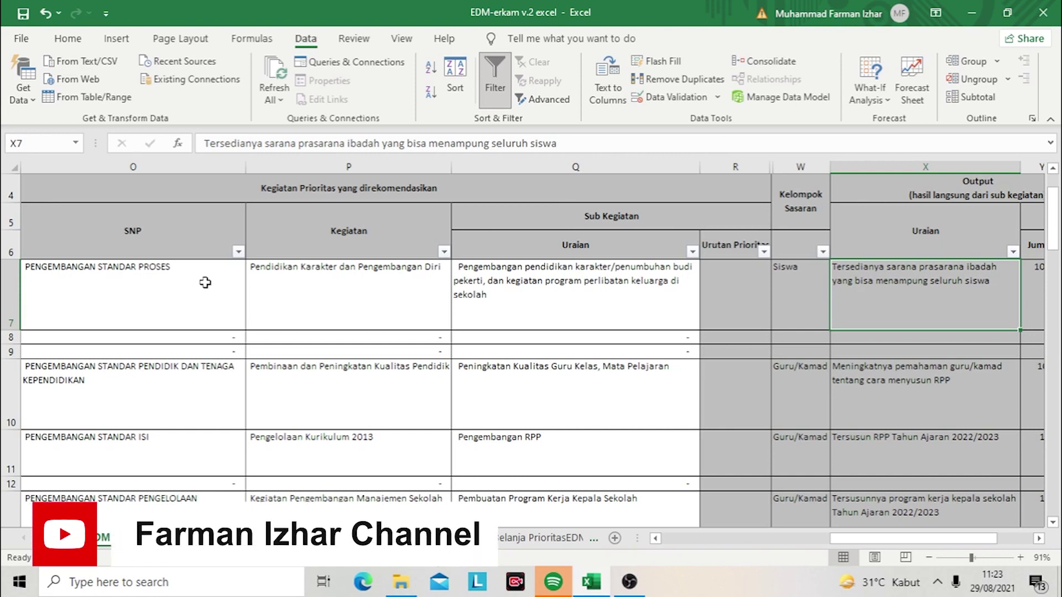
Step: Examine the Output target's Jumlah and Satuan in row 7, and continue to the Outcome target quantity
key("Right")
key("Right")
key("Left")
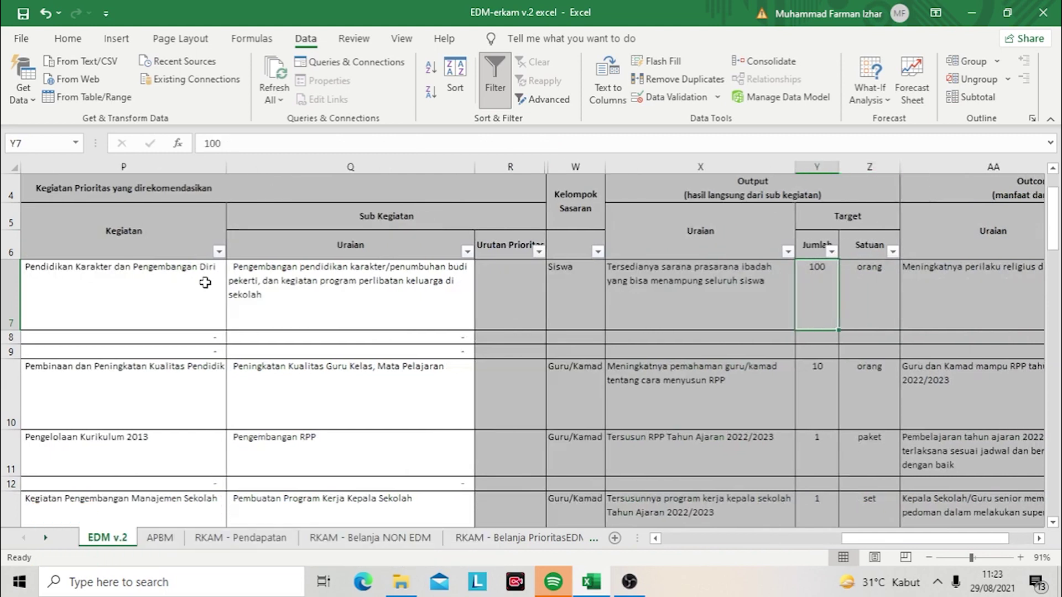
key("Right")
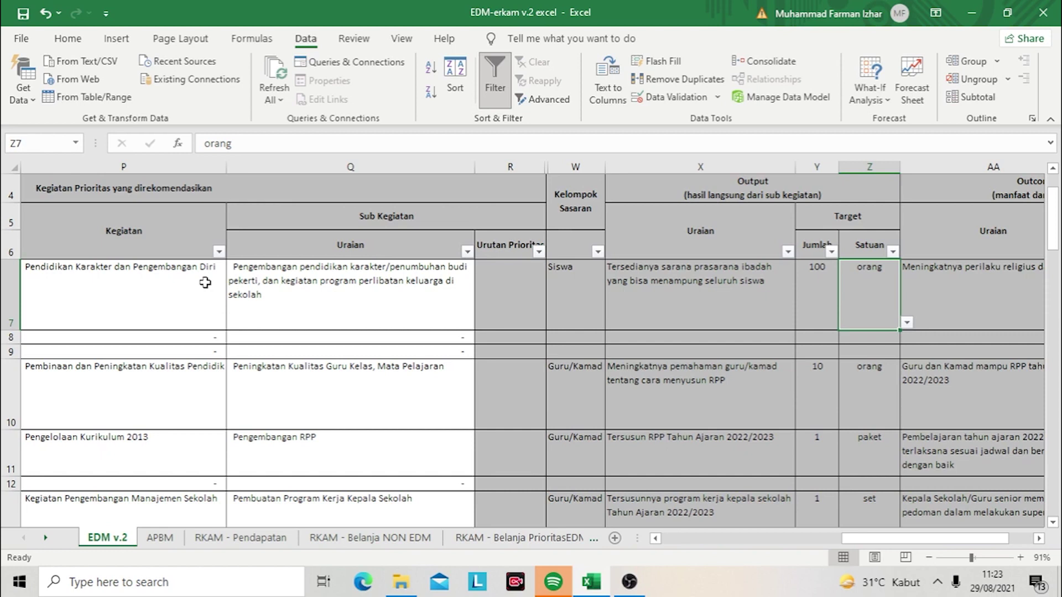
key("Left")
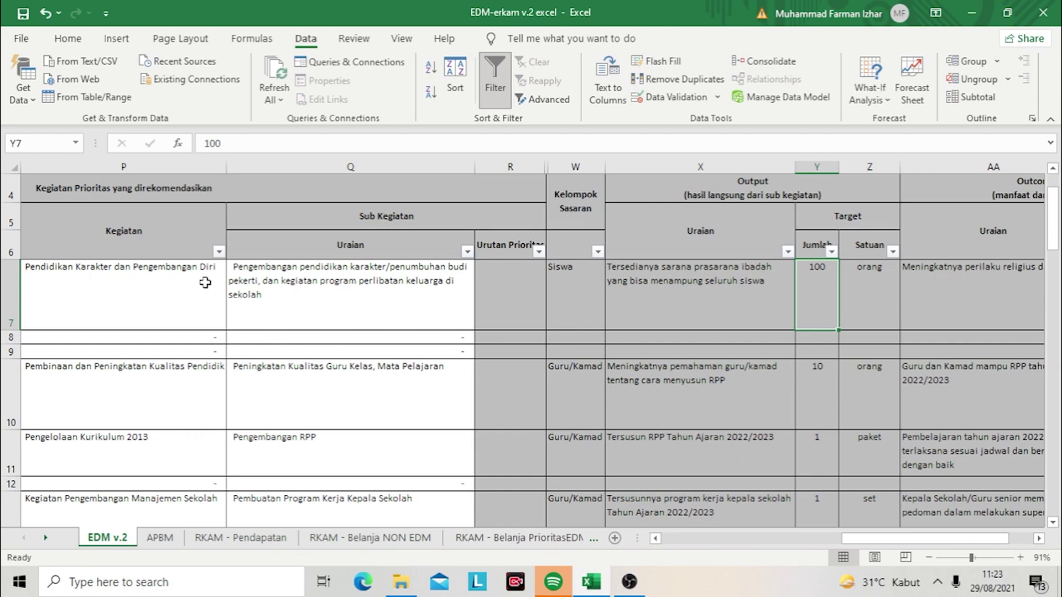
key("Right")
key("Right")
key("Right")
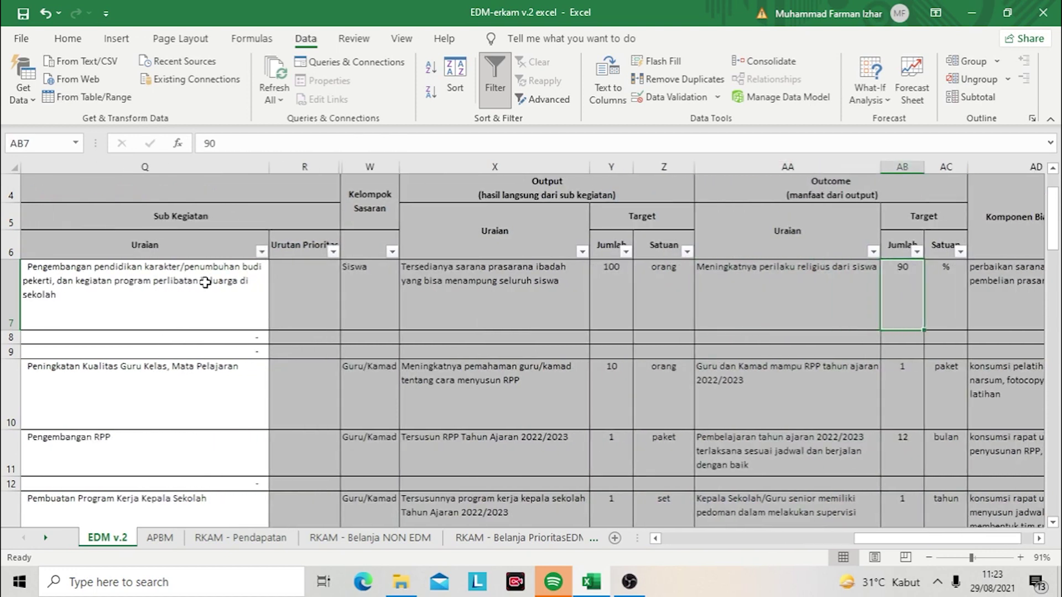
Step: Check the Outcome column headings above row 7 and compare its Outcome description with the Output entries
key("Left")
key("Up")
key("Up")
key("Up")
key("Down")
key("Down")
key("Down")
key("Left")
key("Left")
key("Left")
key("Right")
key("Right")
key("Right")
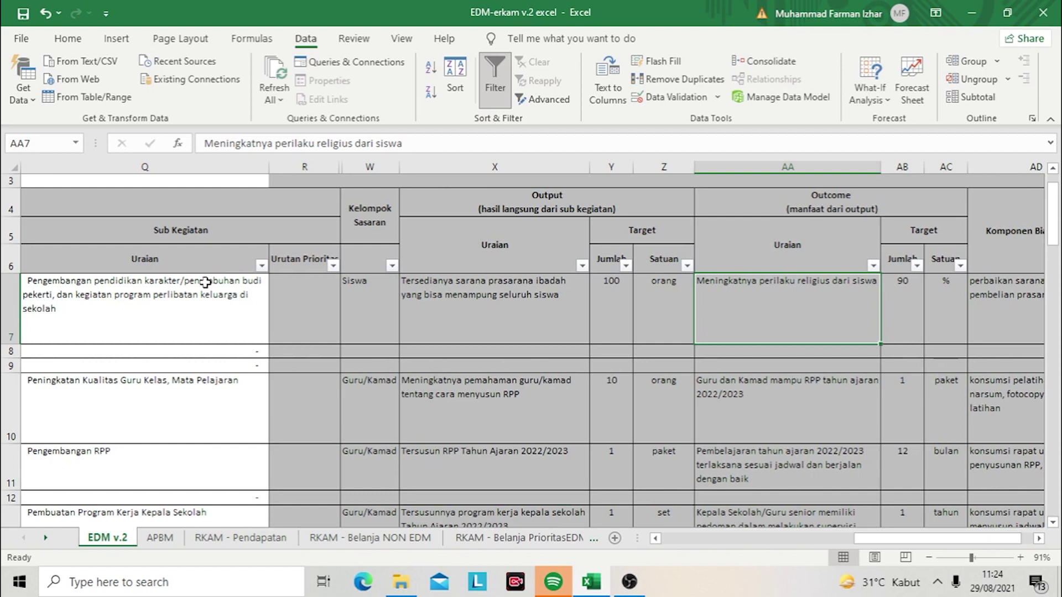
Step: Examine the Outcome target's quantity and unit in row 7 and the adjoining Komponen Biaya Utama entry
key("Right")
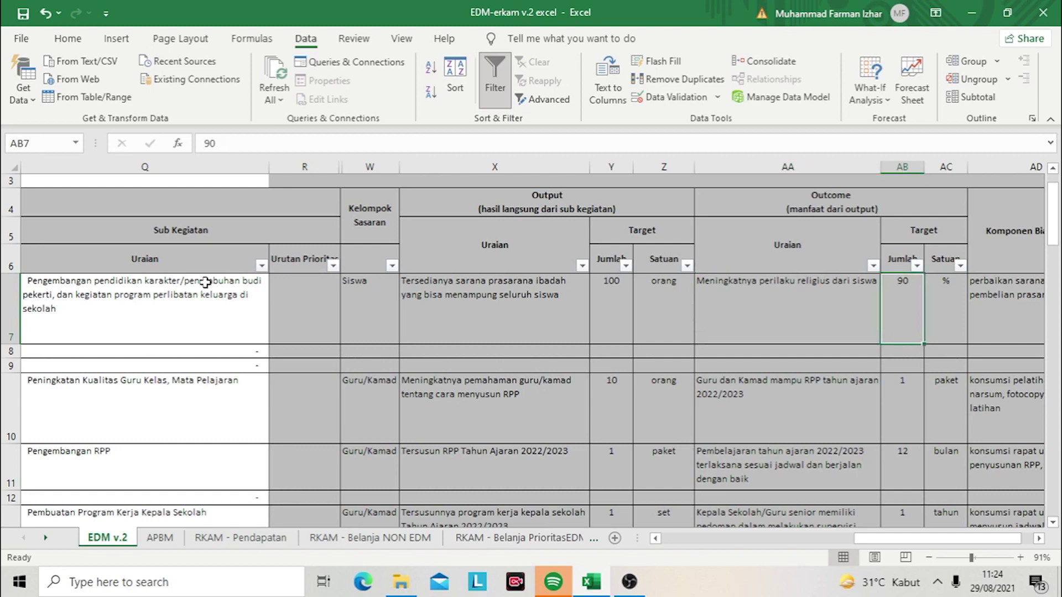
key("Right")
key("Right")
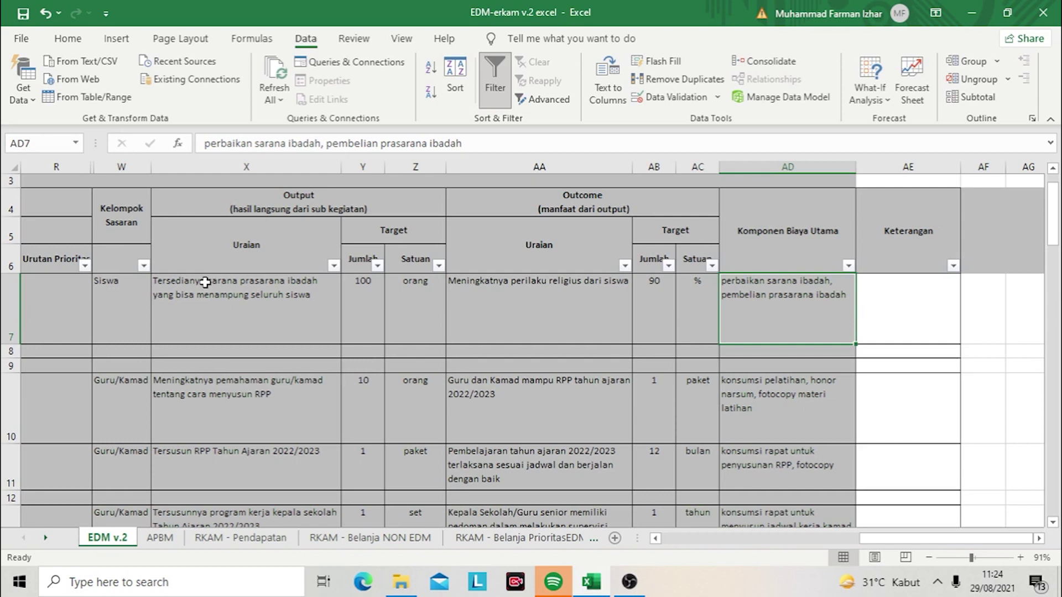
key("Right")
Step: Trace row 7 back from the Keterangan column through Outcome and Output to the Deskripsi entry
key("Left")
key("Left")
key("Left")
key("Left")
key("Left")
key("Left")
key("Left")
key("Left")
key("Left")
key("Left")
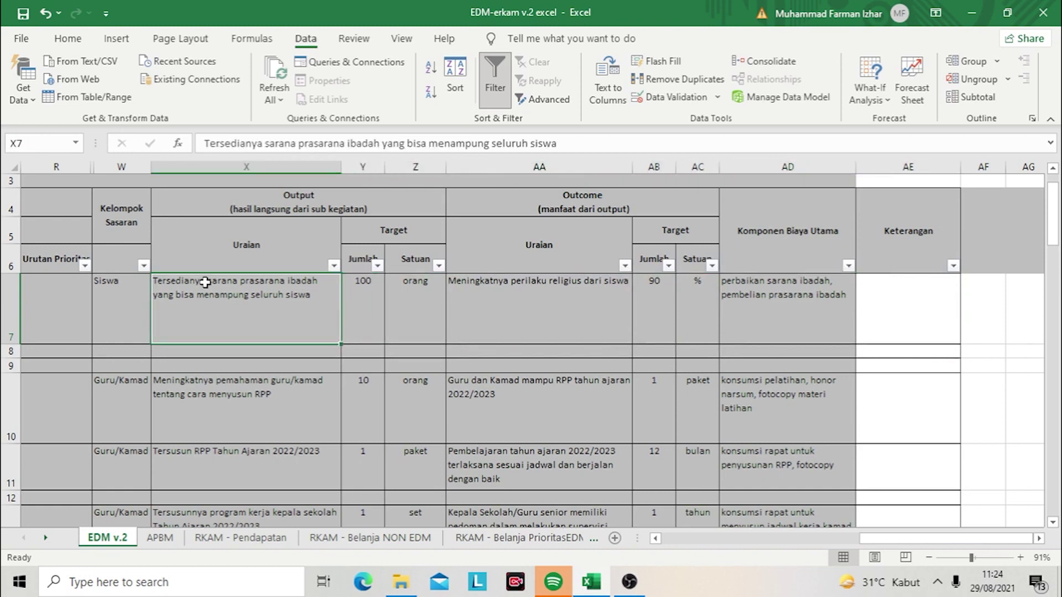
key("Left")
key("Left")
key("Left")
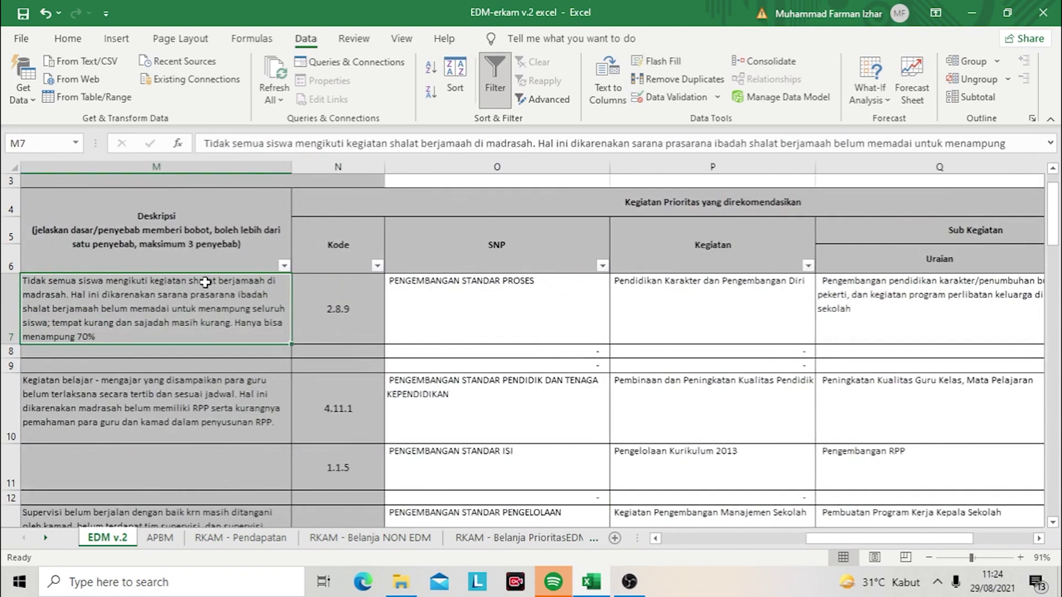
Step: Follow row 7 forward from Deskripsi to Komponen Biaya Utama to review the whole chain of entries
key("Right")
key("Right")
key("Right")
key("Right")
key("Right")
key("Right")
key("Right")
key("Right")
key("Right")
key("Right")
key("Right")
key("Right")
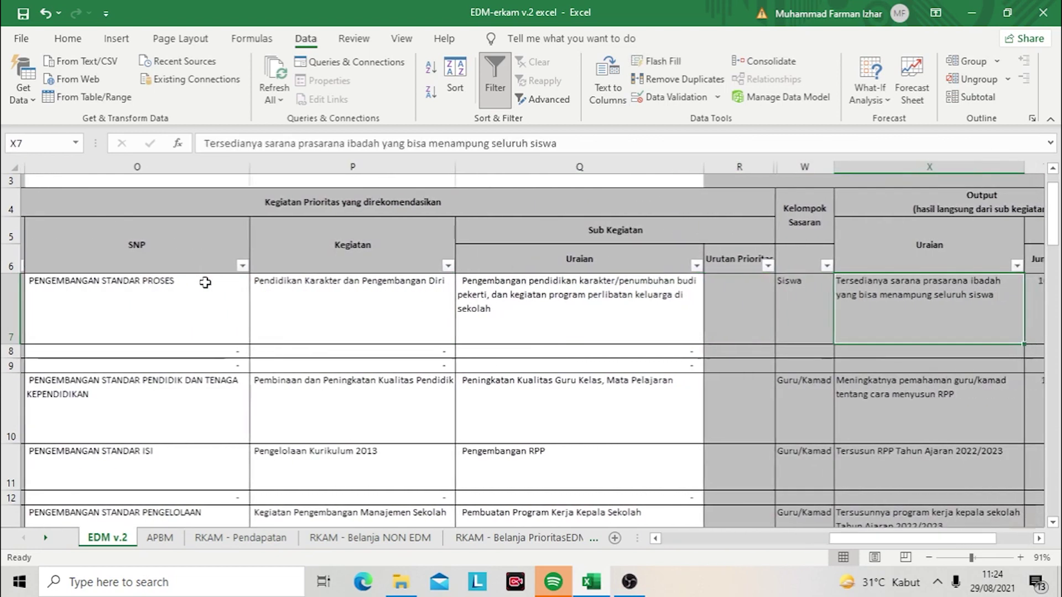
key("Right")
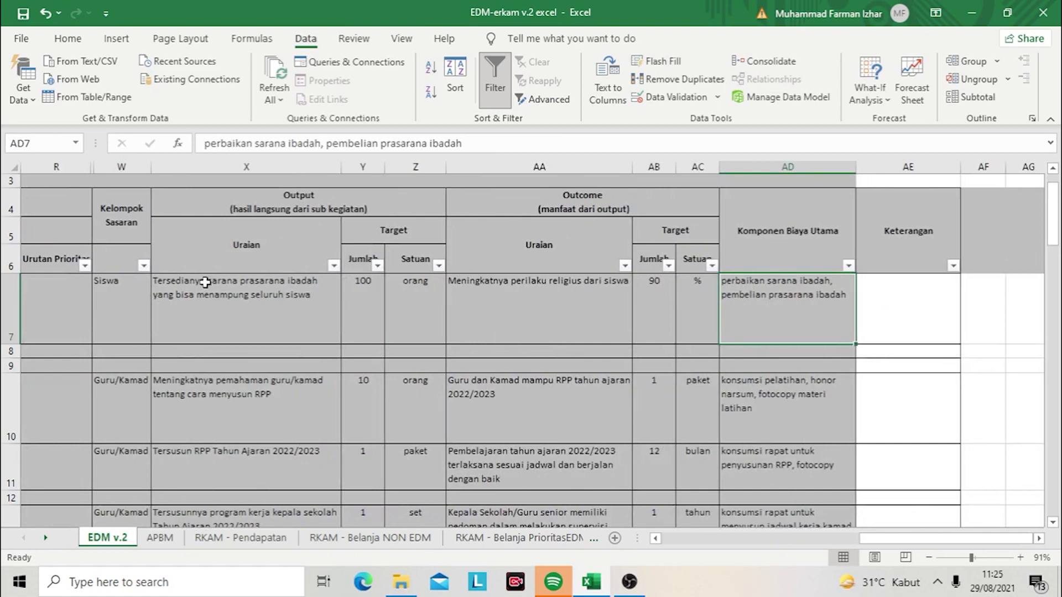
Step: Open the RKAM - Belanja PrioritasEDM sheet and look through its expenditure blocks upward from row 315 to row 272
left_click(512, 547)
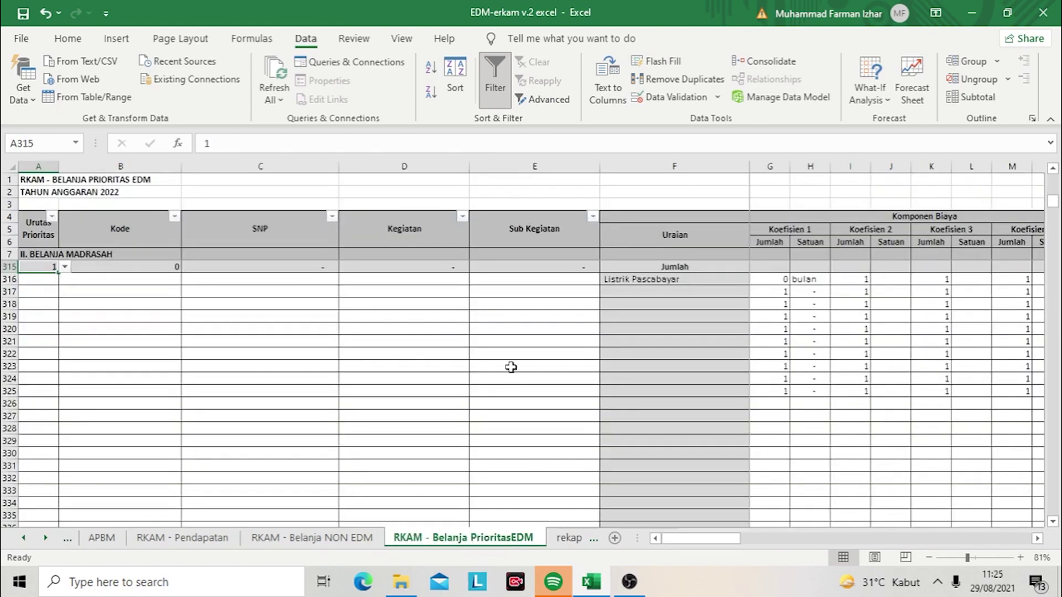
key("Up")
key("Up")
key("Up")
key("Up")
key("Up")
key("Up")
key("Up")
key("Up")
key("Up")
key("Up")
key("Up")
key("Up")
key("Up")
key("Up")
key("Up")
key("Up")
key("Up")
key("Up")
key("Up")
key("Up")
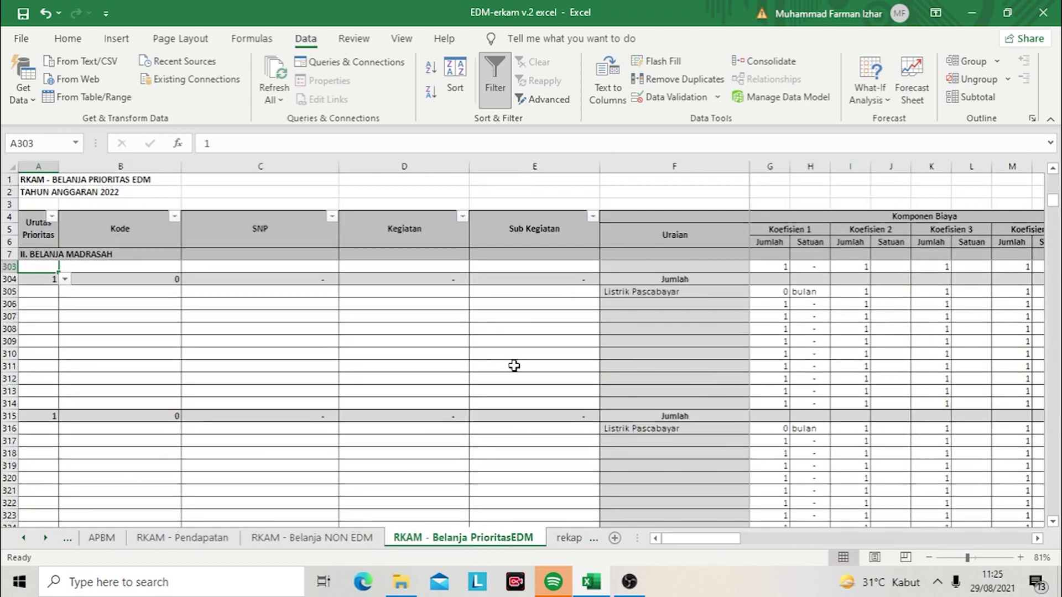
key("Up")
key("Up")
key("Up")
key("Up")
key("Up")
key("Up")
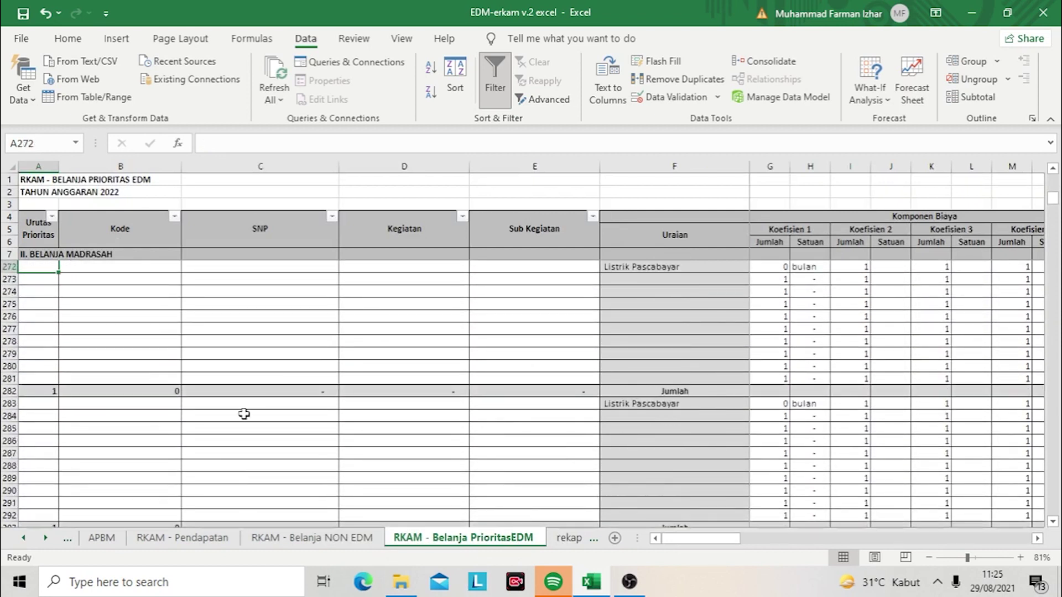
Step: Return to the EDM v.2 sheet, go to the beginning of row 7, and select number 2 in the first column
left_click(25, 539)
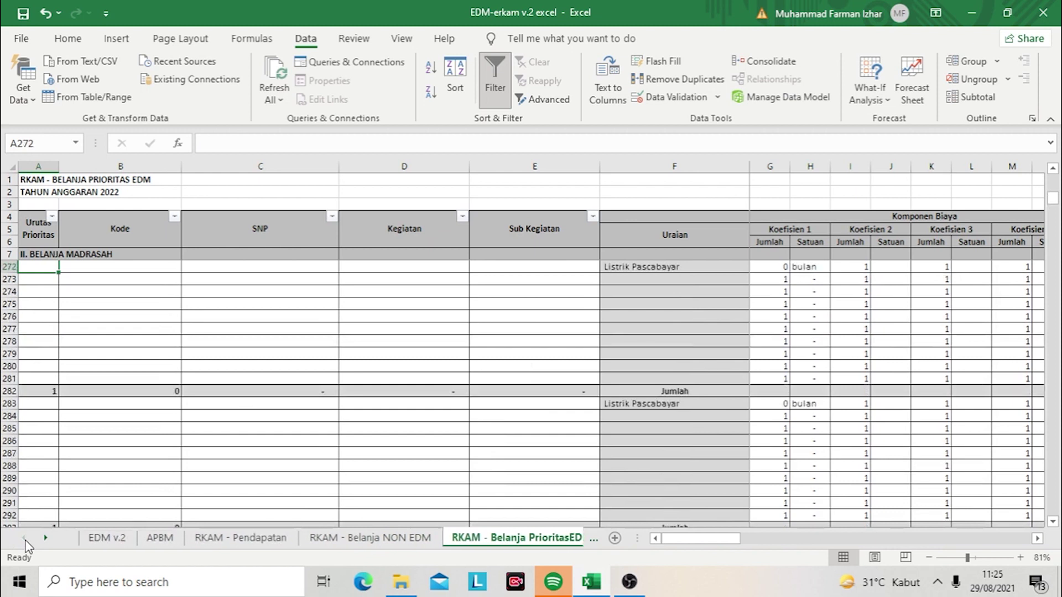
left_click(103, 540)
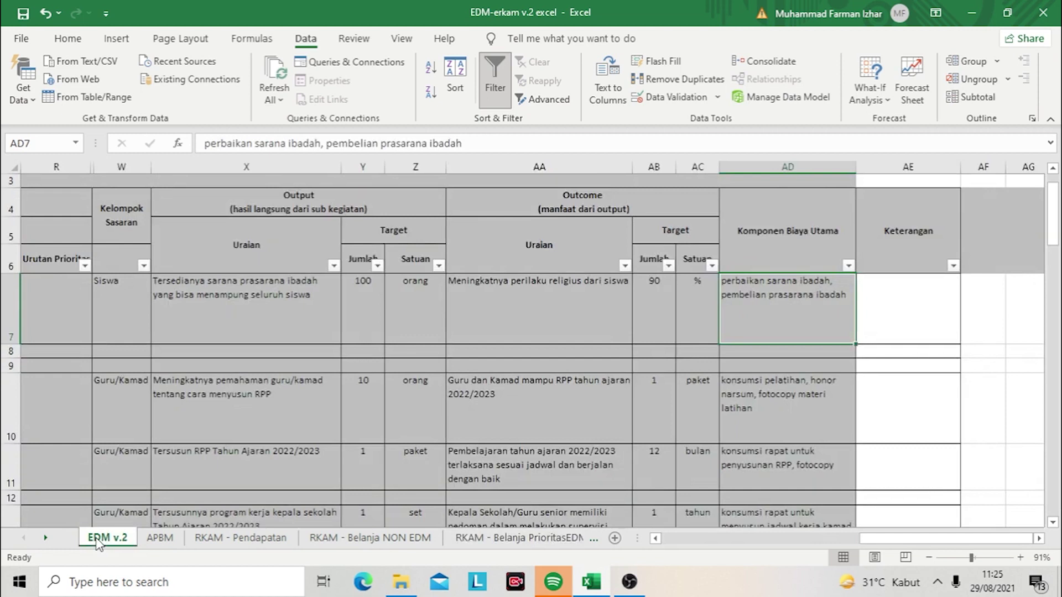
key("ctrl+Left")
key("ctrl+Left")
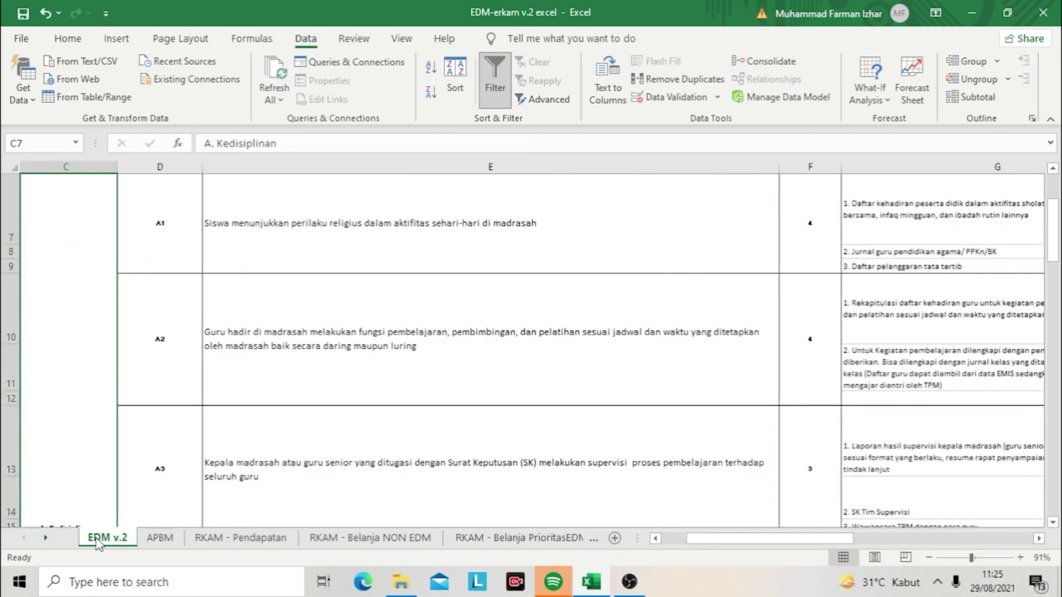
key("ctrl+Left")
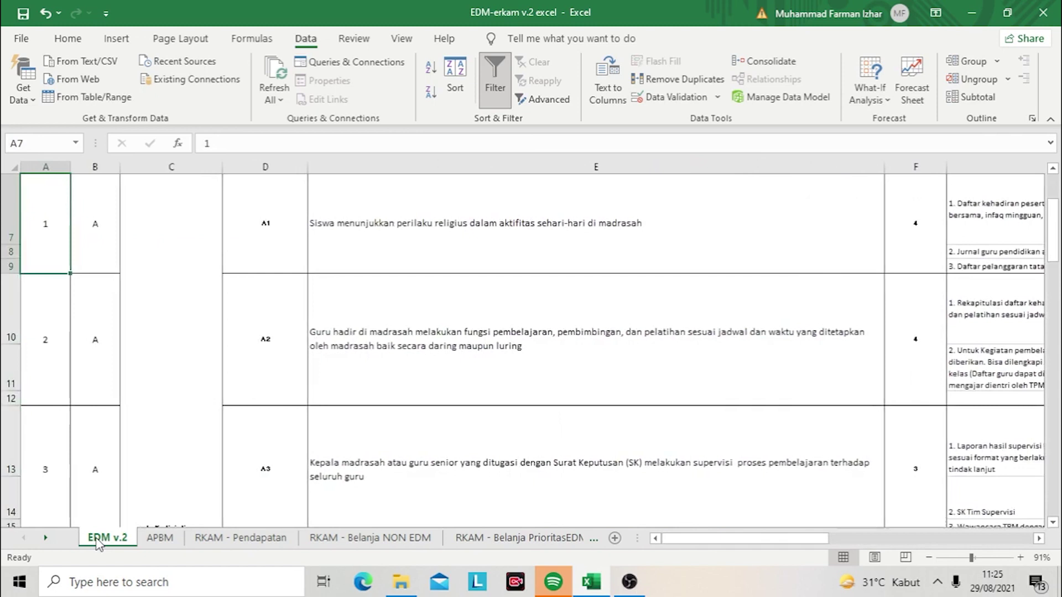
key("Down")
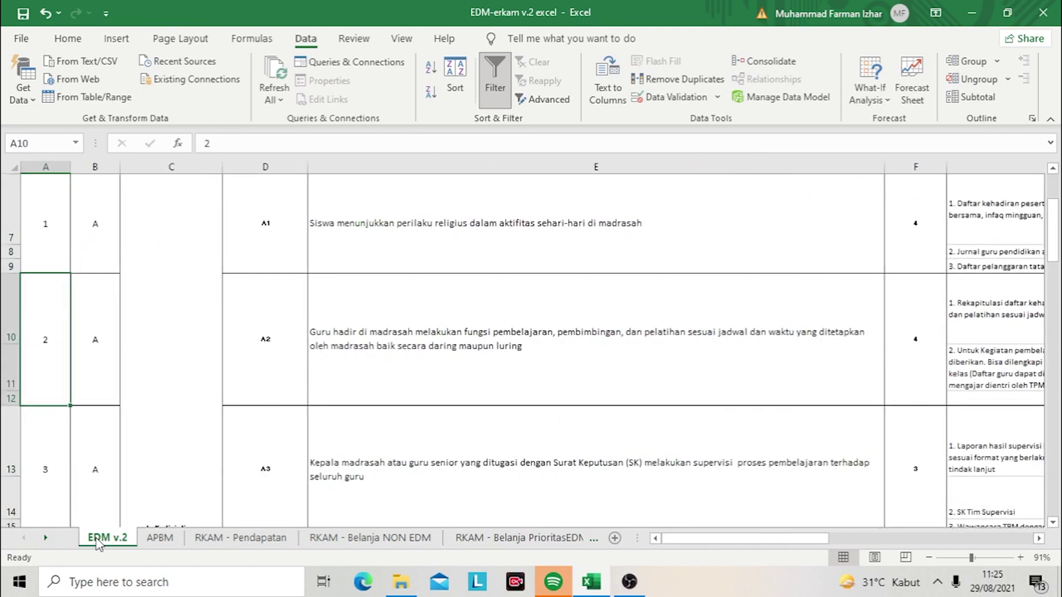
key("Up")
key("Up")
key("Up")
key("Up")
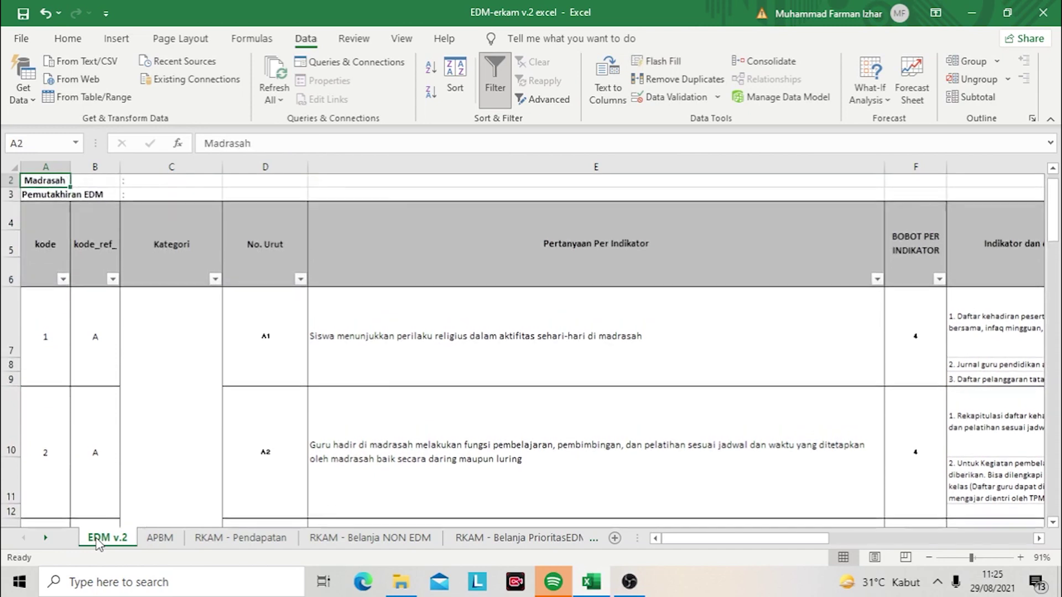
key("Up")
key("Down")
key("Down")
key("Down")
key("Down")
key("Down")
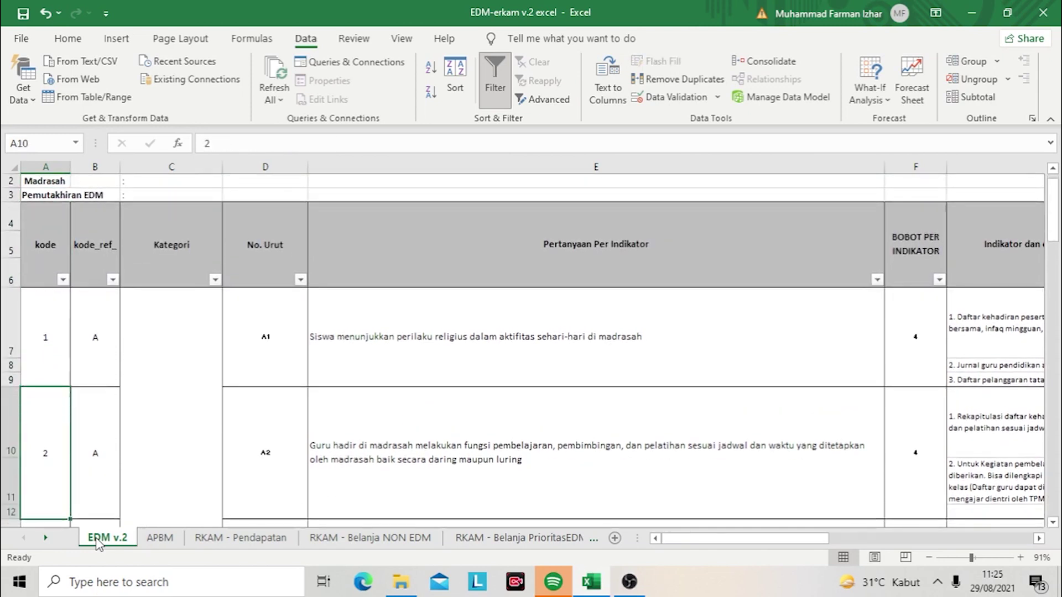
key("Down")
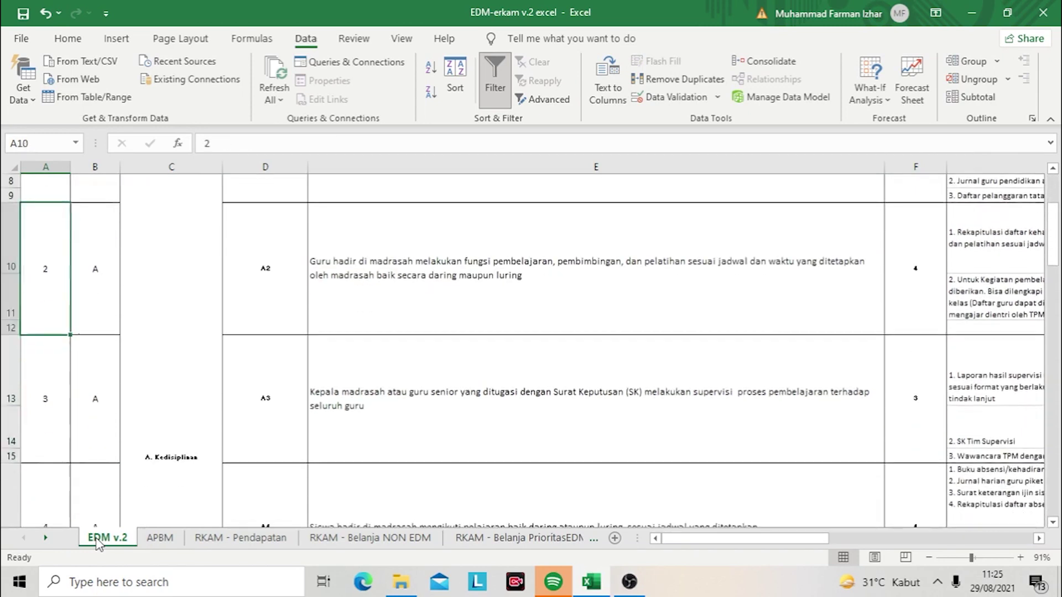
Step: Freeze the panes of the EDM v.2 sheet at cell B7, keeping the header rows and the kode column in view
key("Up")
key("Up")
key("Up")
key("Down")
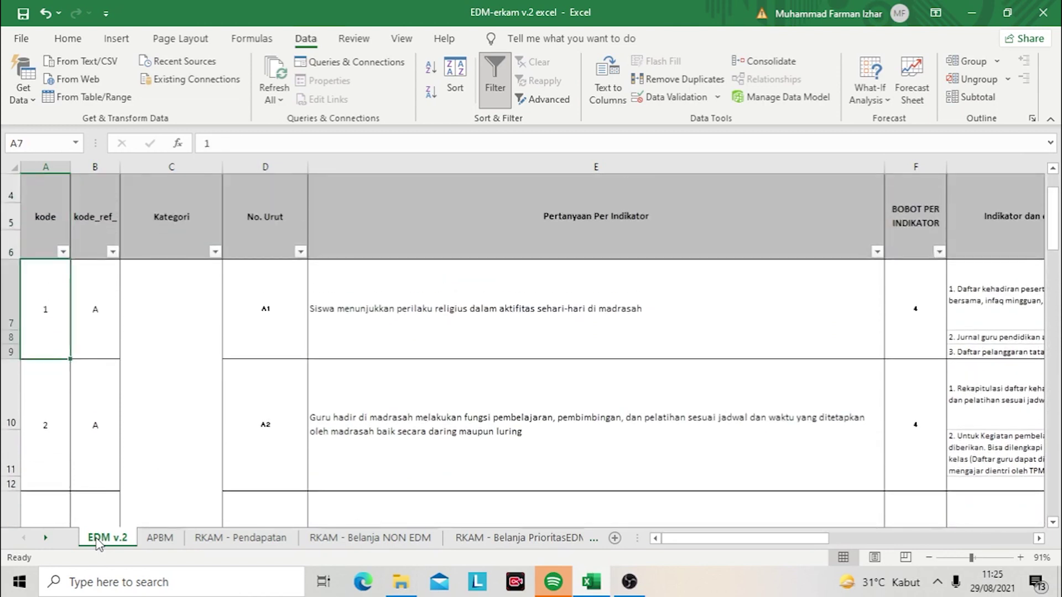
key("Right")
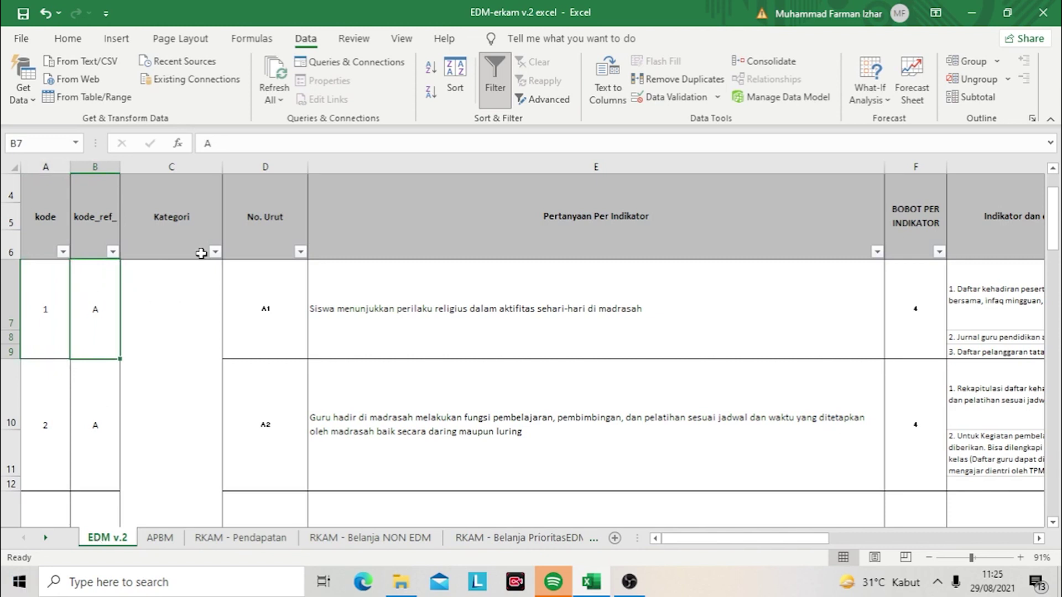
left_click(401, 41)
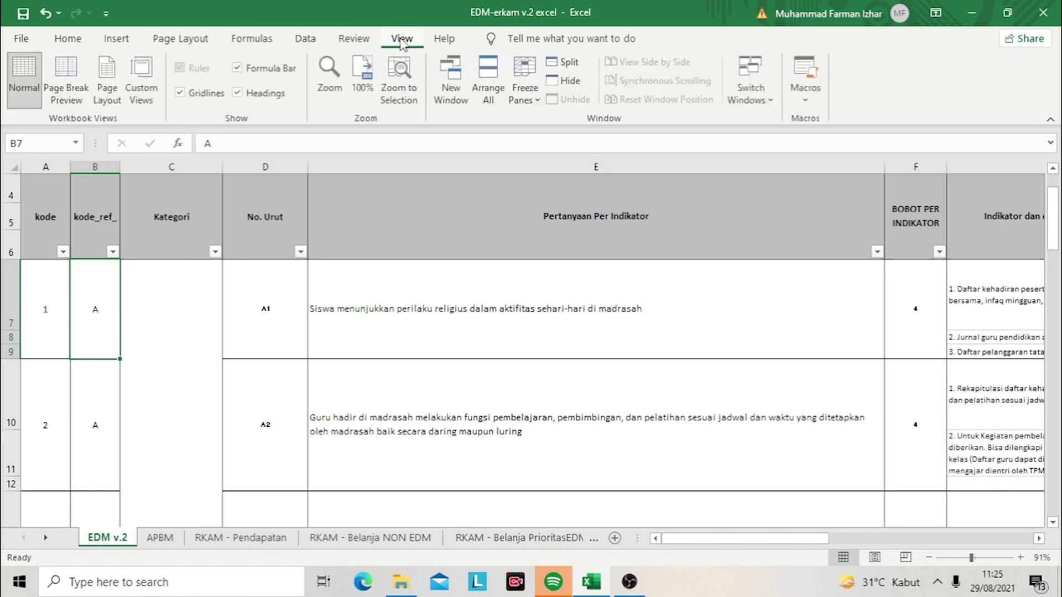
left_click(525, 91)
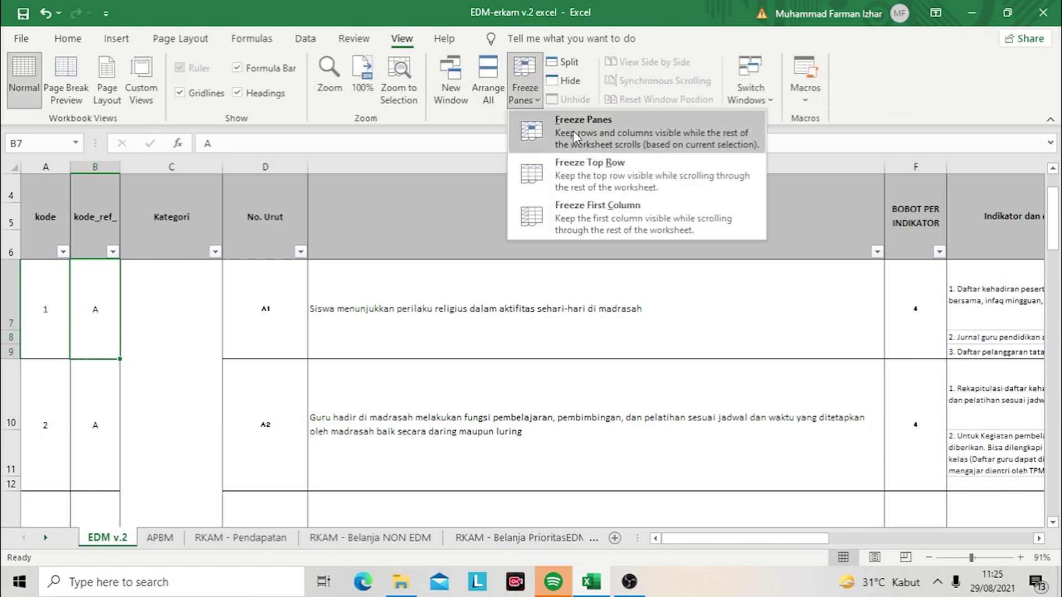
left_click(573, 131)
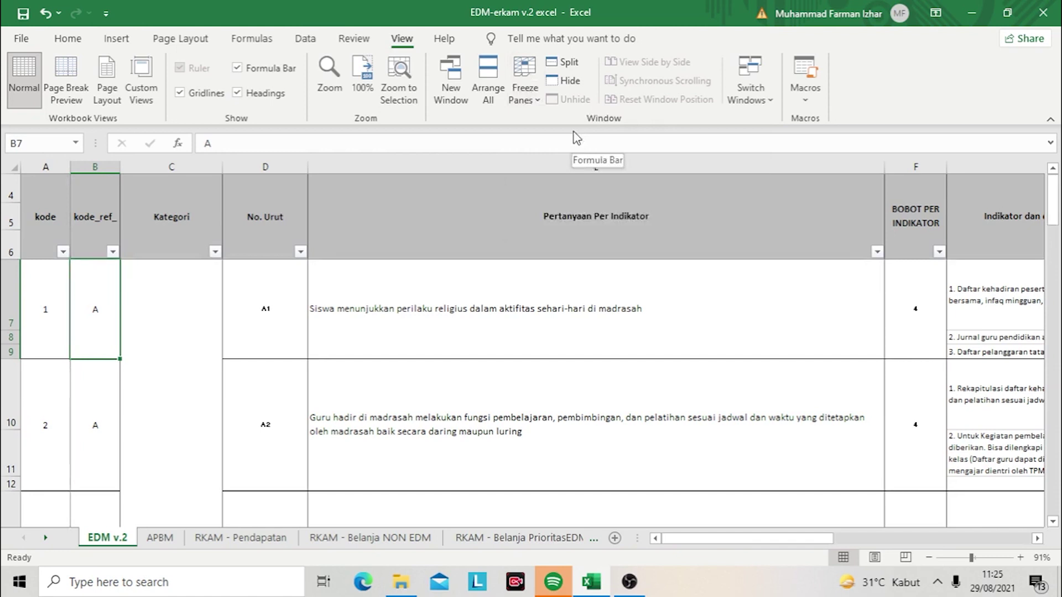
Step: Check the frozen kode column by moving along row 10 to the weighted score columns and back to the first column
key("Down")
key("Right")
key("Right")
key("Right")
key("Right")
key("Right")
key("Right")
key("Right")
key("Right")
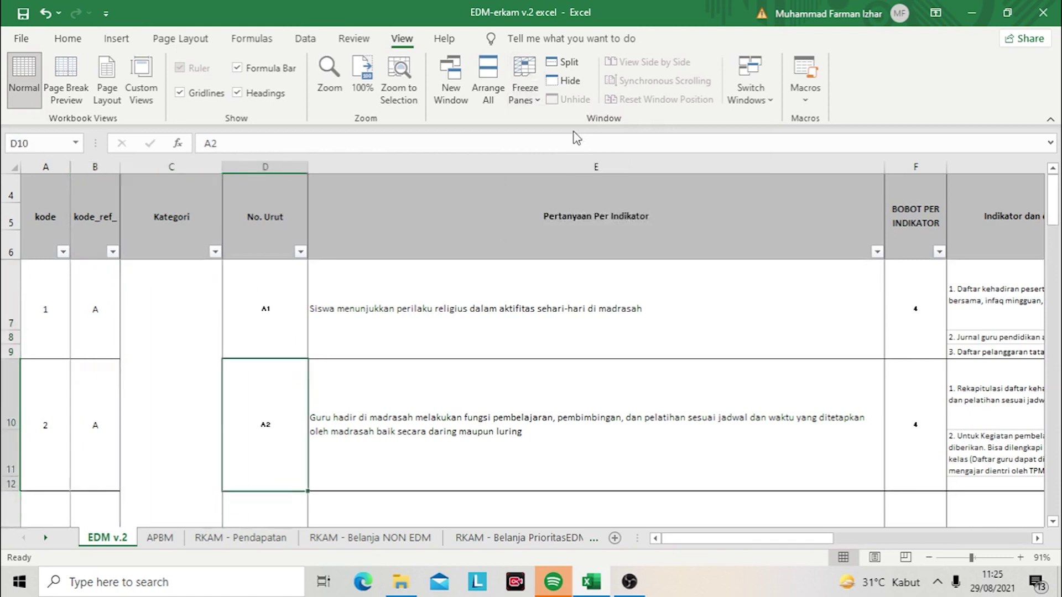
key("Right")
key("Left")
key("Left")
key("Left")
key("Left")
key("Left")
key("Left")
key("Left")
key("Left")
key("Left")
key("Left")
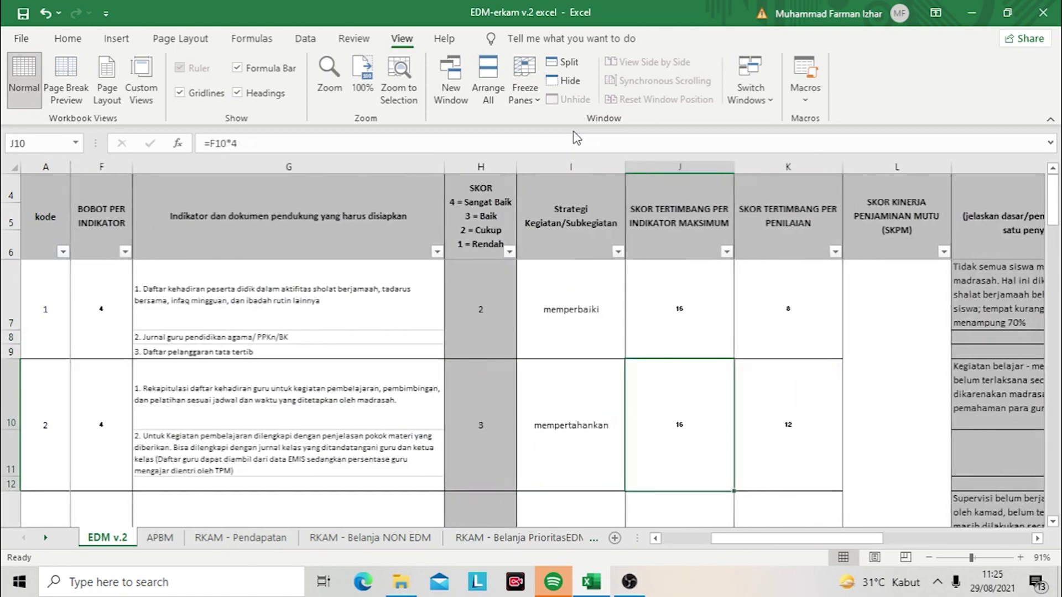
Step: Check the frozen header rows by moving down the kode column to row 22 and back up to the header
key("Down")
key("Down")
key("Down")
key("Down")
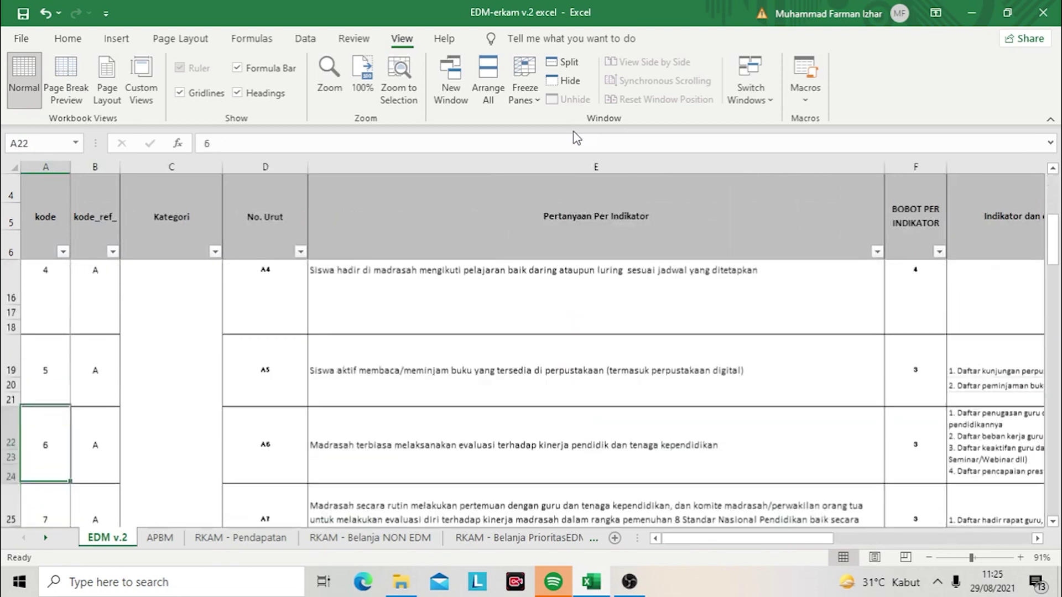
key("Up")
key("Up")
key("Up")
key("Up")
key("Up")
key("Up")
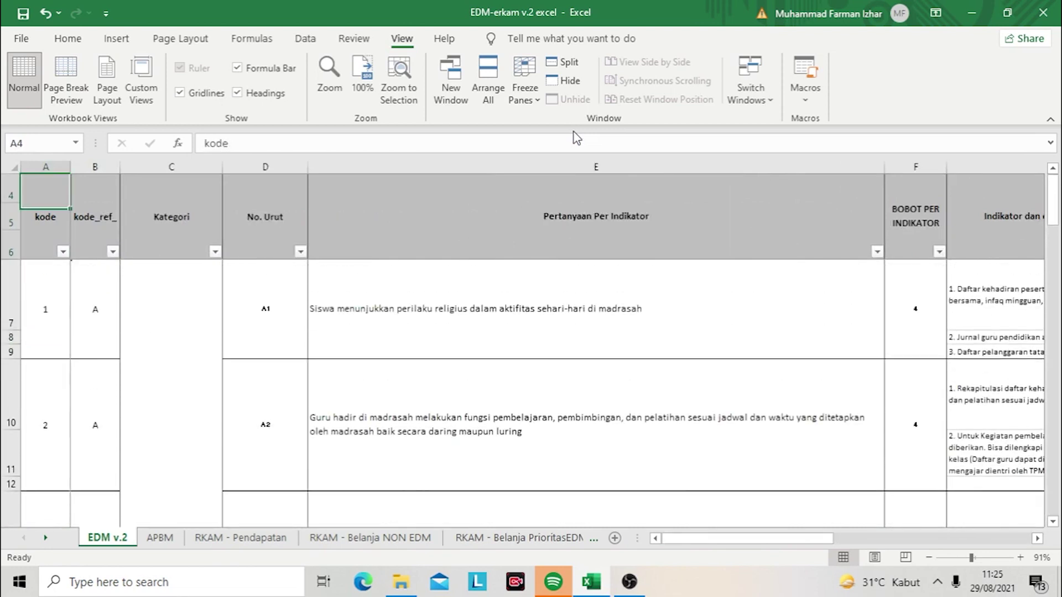
Step: Review row 10 from No. Urut A2 through the Pertanyaan Per Indikator question and the supporting documents to the Skor column
key("Down")
key("Down")
key("Right")
key("Right")
key("Right")
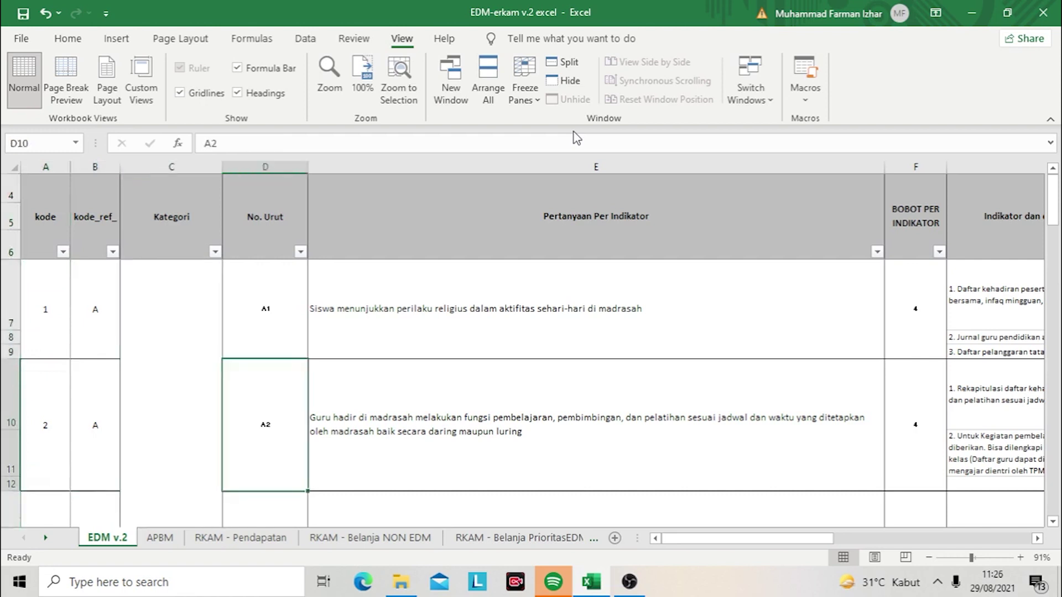
key("Right")
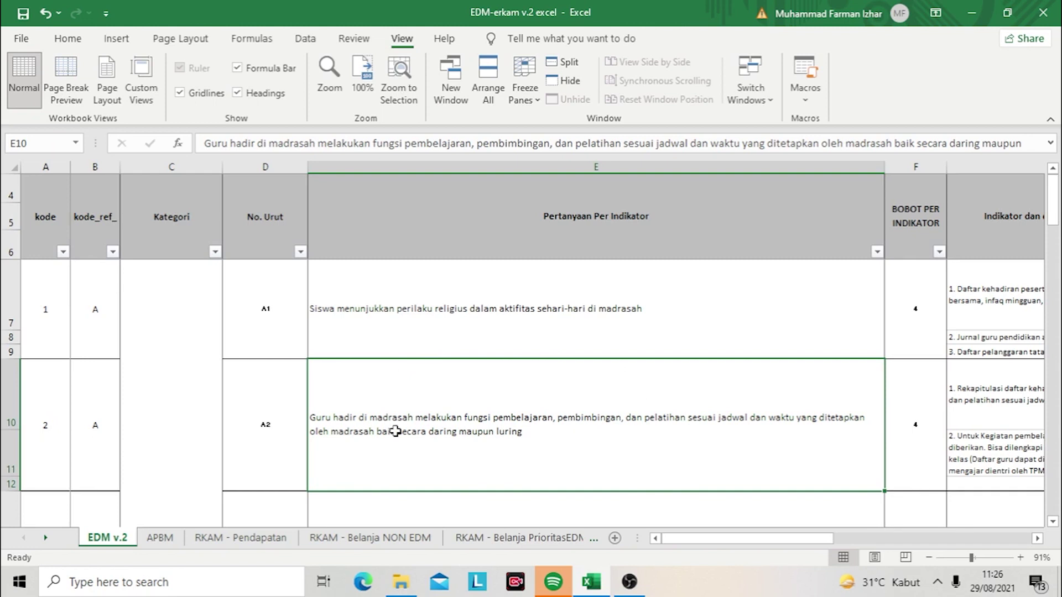
key("Right")
key("Right")
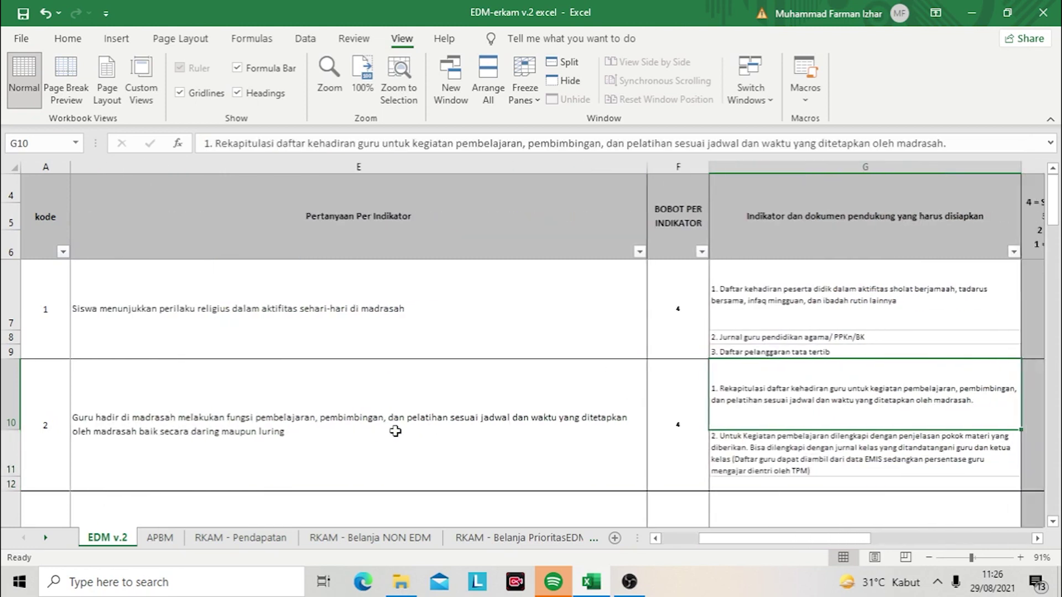
key("Right")
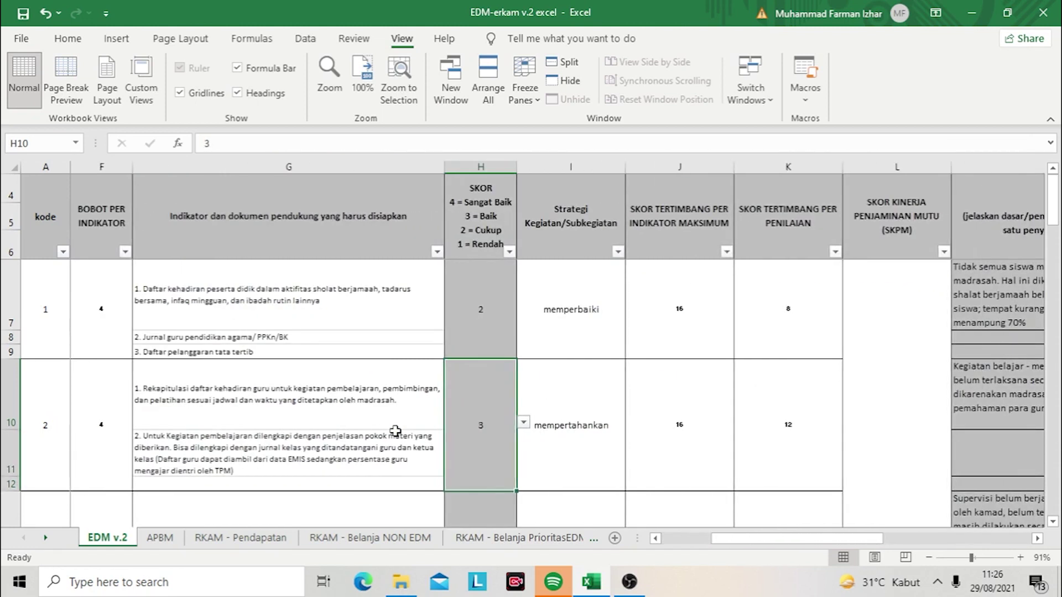
Step: Examine the supporting-document entries for indicator 2 in G10 and G11 alongside the entry for indicator 1 in G7
key("Left")
key("Left")
key("Right")
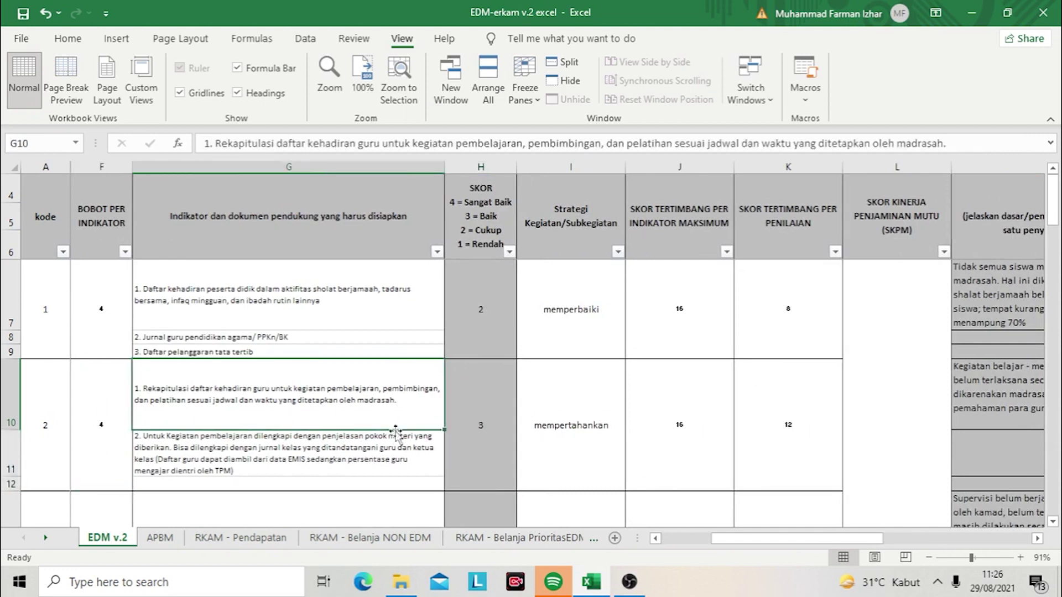
key("Up")
key("Up")
key("Up")
key("Up")
key("Down")
key("Down")
key("Down")
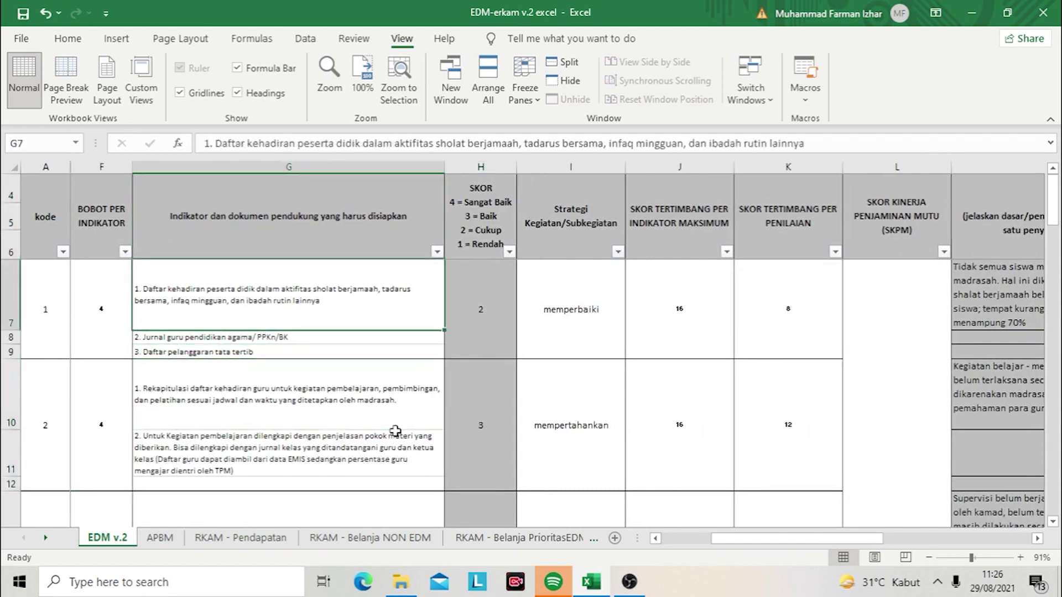
key("Down")
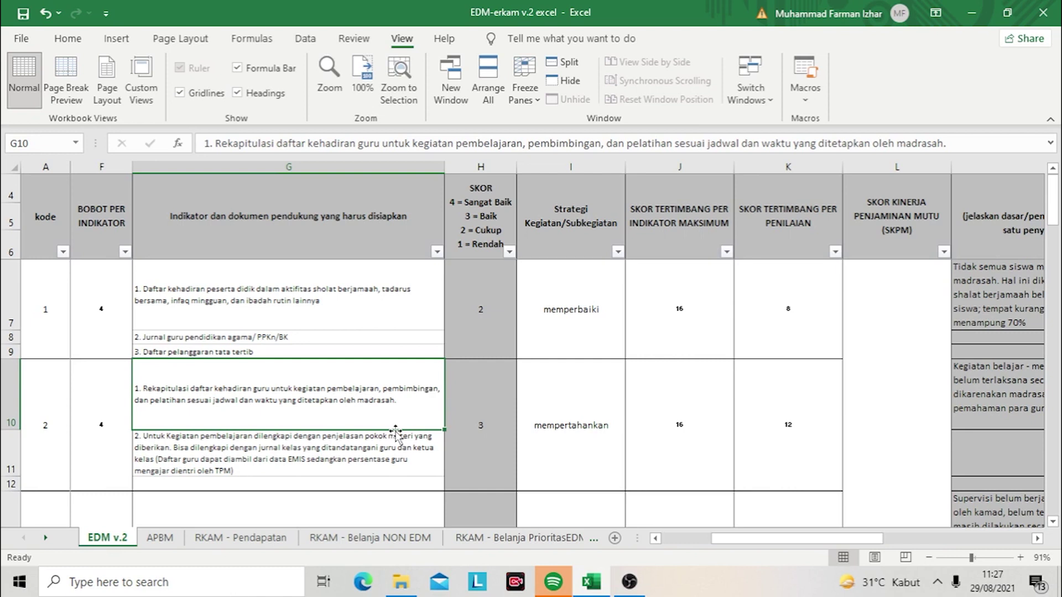
left_click(396, 432)
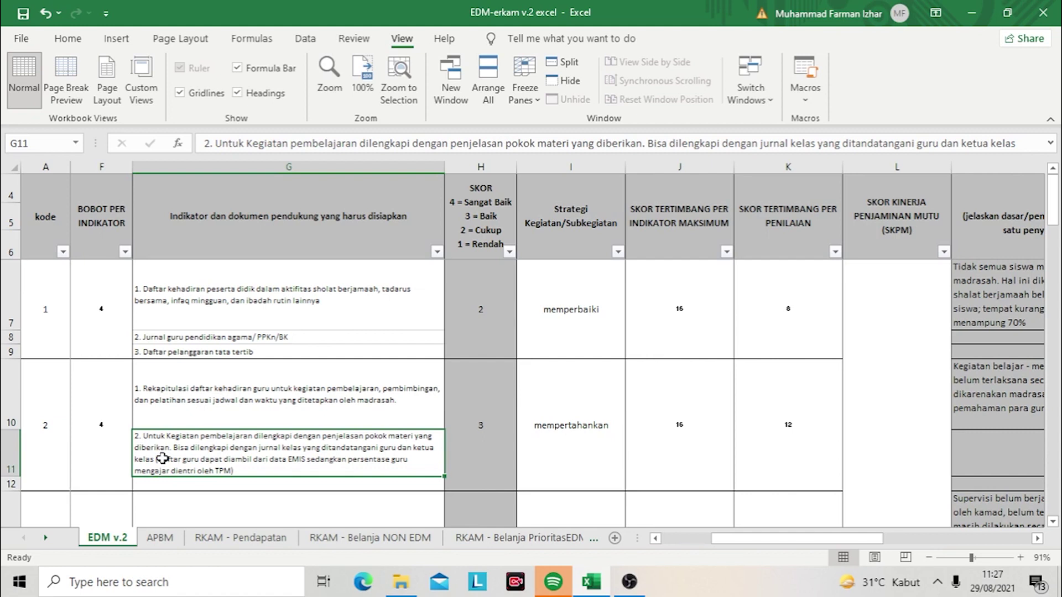
Step: Follow row 10 from Skor through Strategi Kegiatan/Subkegiatan and the weighted scores to the Deskripsi entry in M10
key("Right")
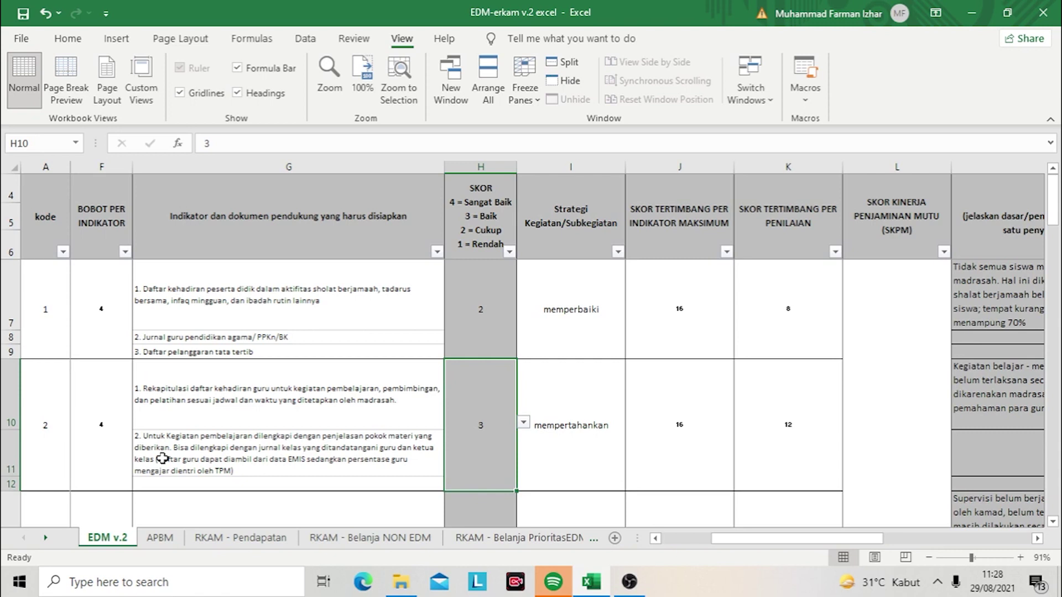
key("Right")
key("Right")
key("Right")
key("Right")
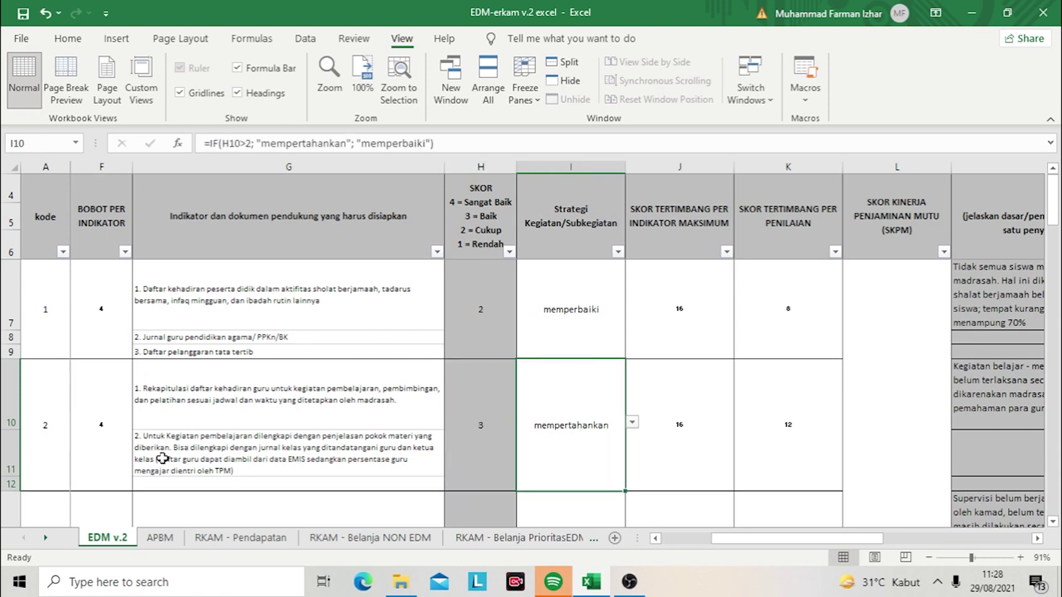
key("Right")
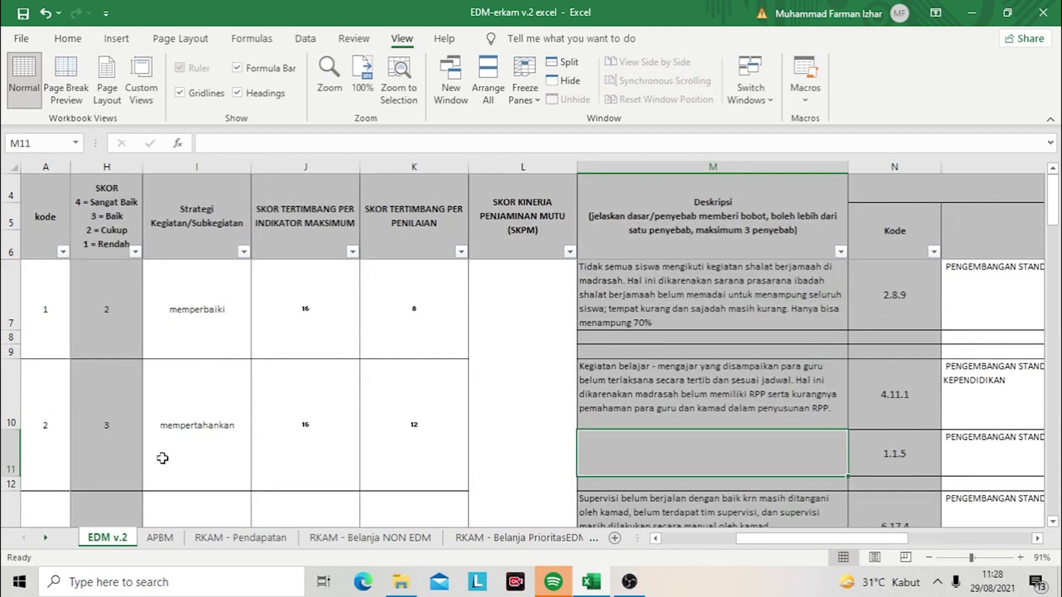
key("Up")
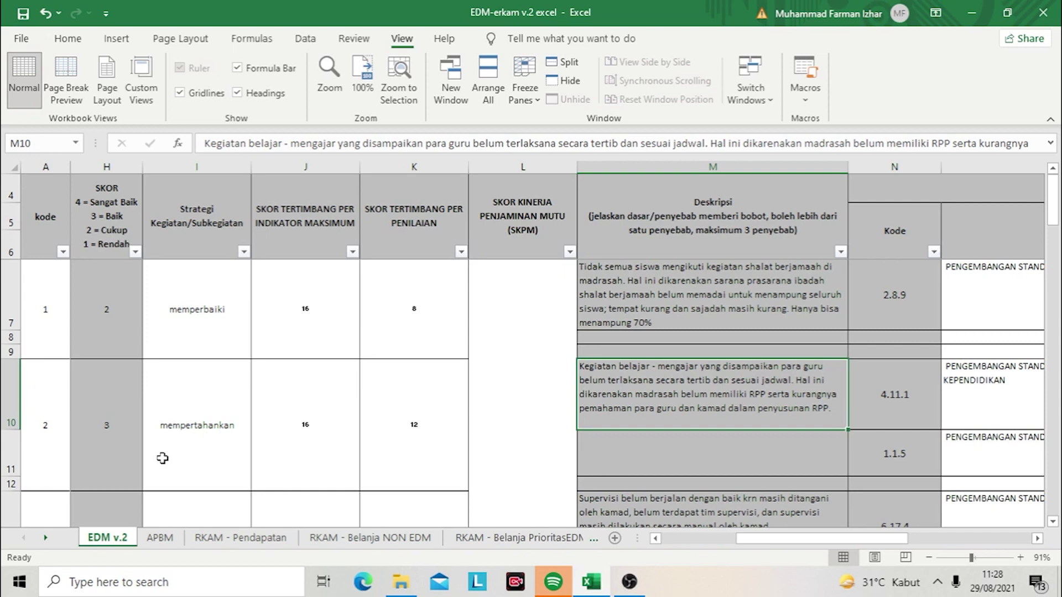
Step: Trace row 10 back to the Skor column and return to Deskripsi to relate the score to its stated cause
key("Left")
key("Left")
key("Left")
key("Left")
key("Left")
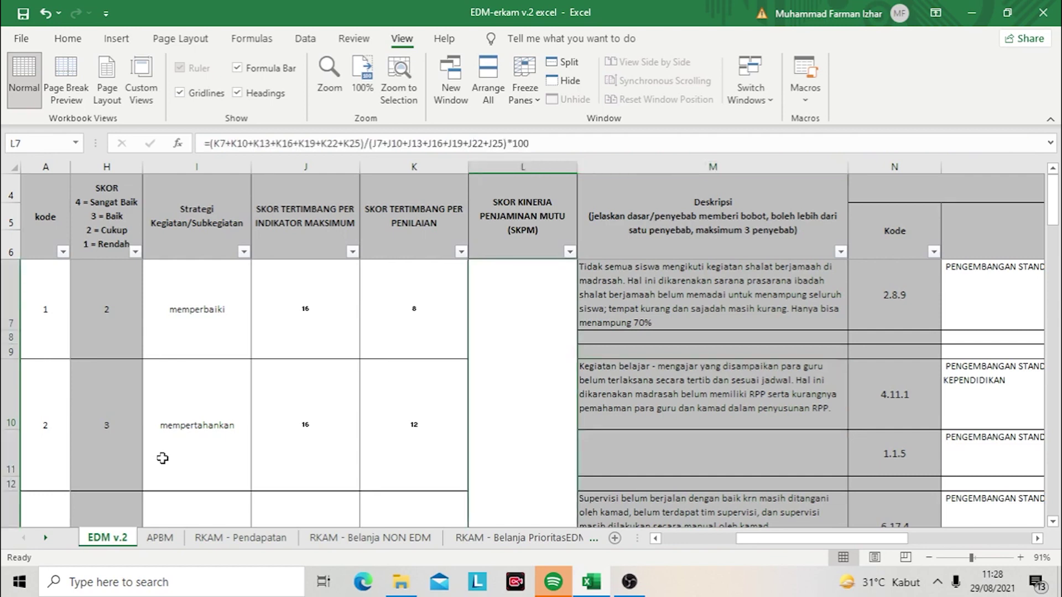
scroll(162, 458, "left", 1)
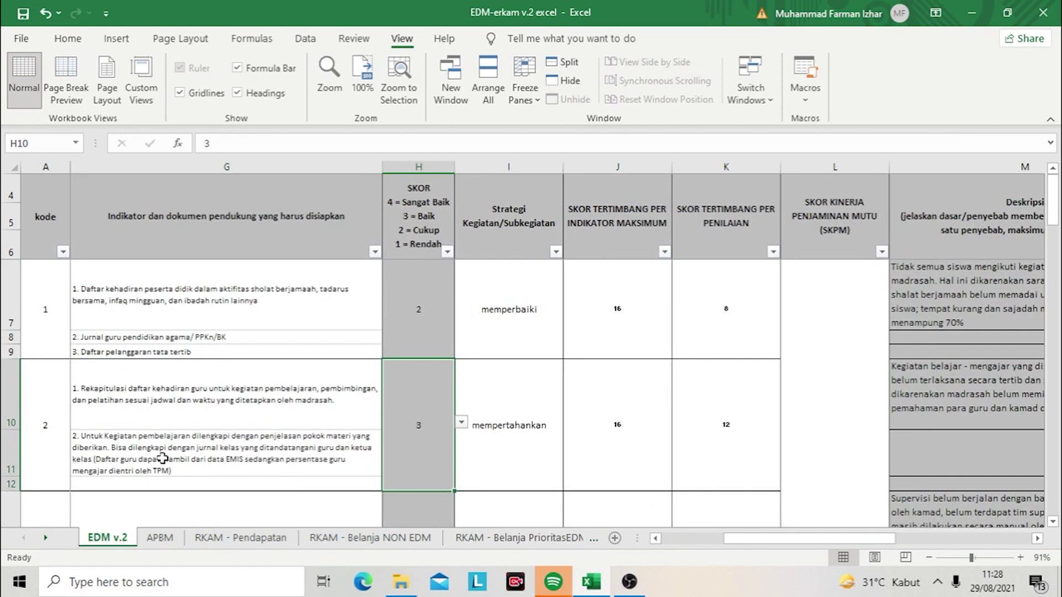
key("Right")
key("Right")
key("Right")
key("Right")
key("Right")
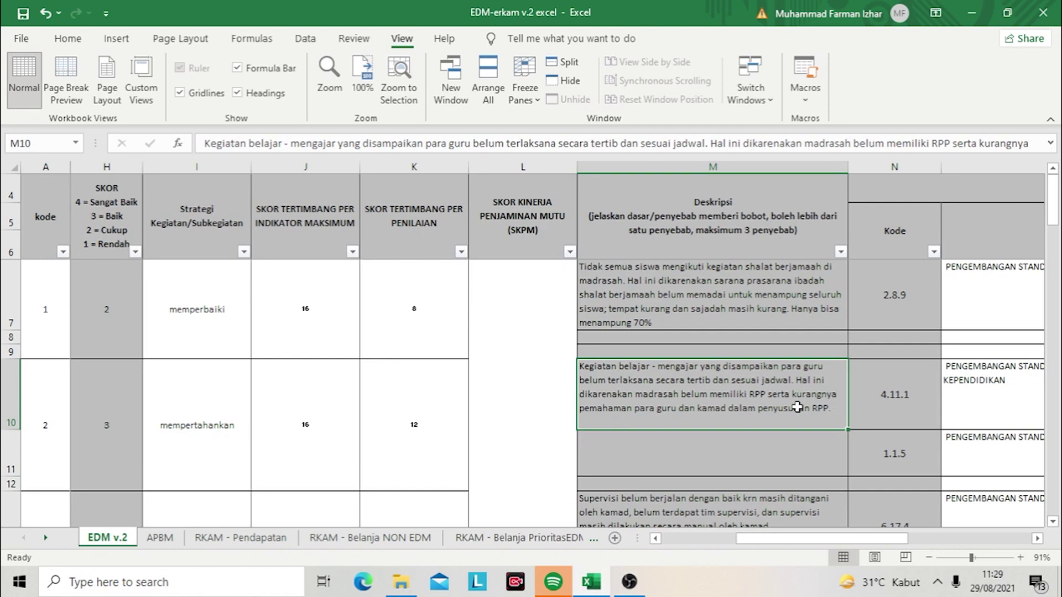
Step: Continue along row 10 past Kode to review the recommended SNP and Kegiatan entries
key("Right")
key("Right")
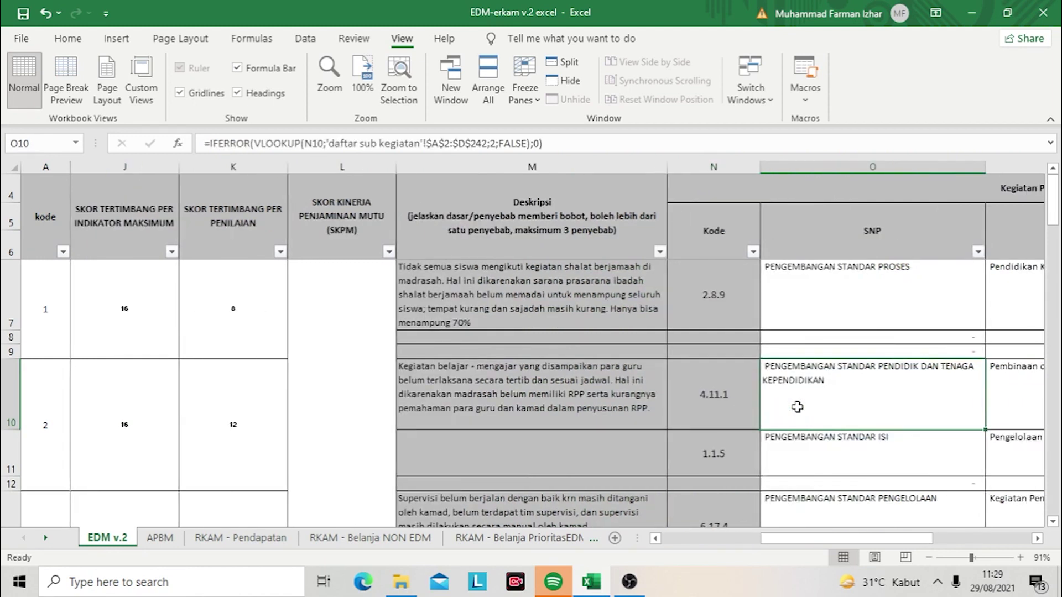
key("Right")
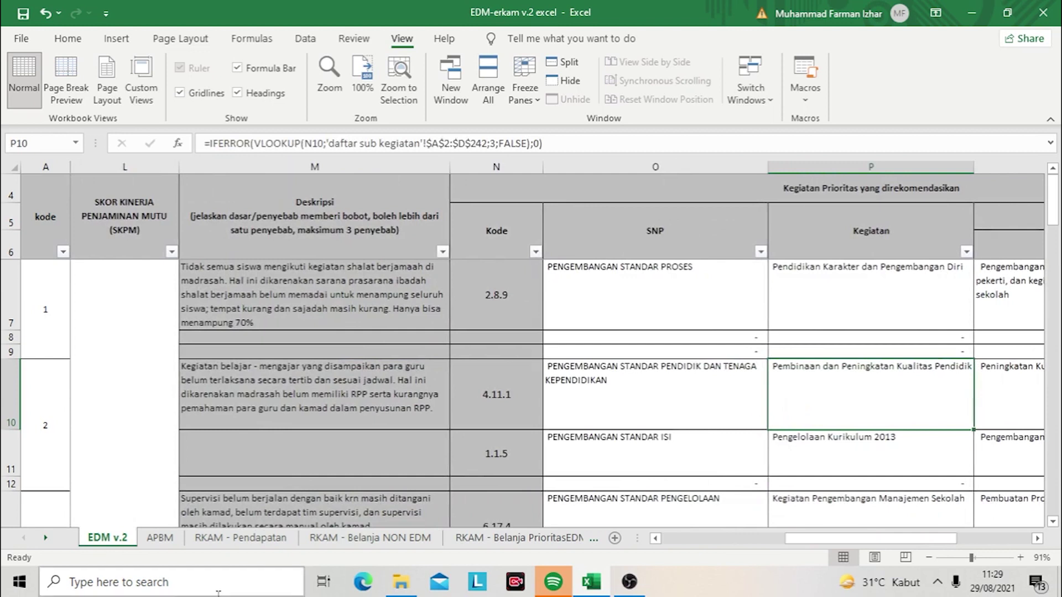
Step: Open the daftar sub kegiatan sheet and look down its sub_kegiatan column to around row 120
left_click(46, 538)
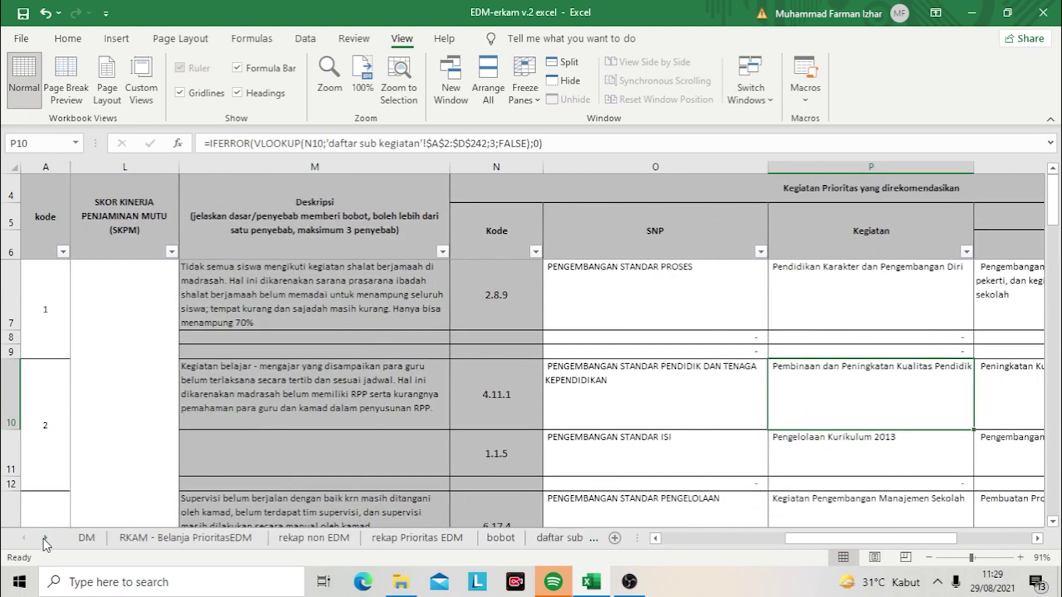
left_click(384, 545)
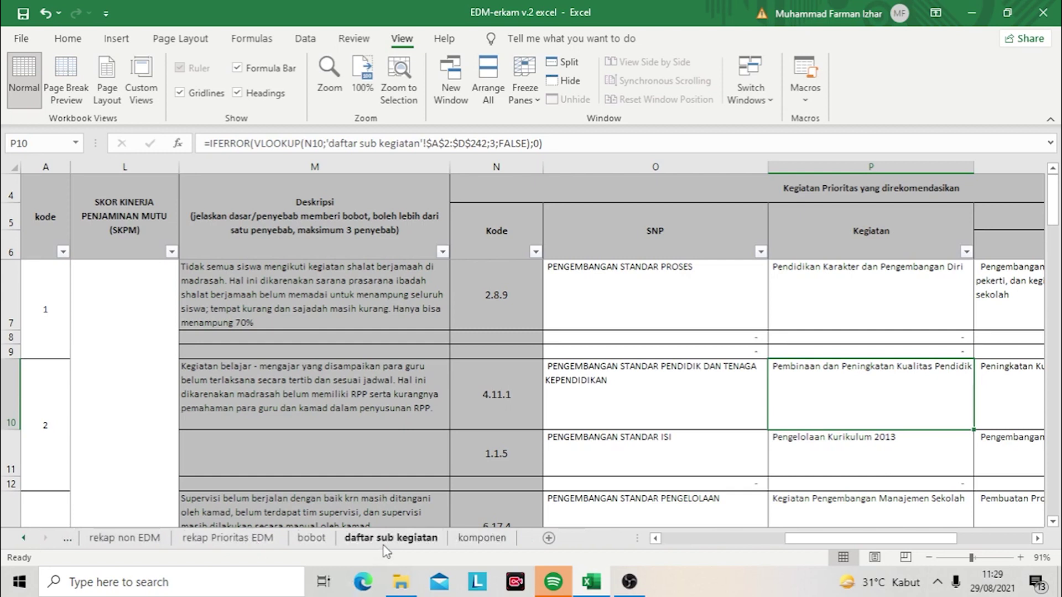
key("Down")
key("Right")
key("Right")
key("Right")
key("Down")
key("Down")
key("Down")
key("Down")
key("Down")
key("Down")
key("Down")
key("Down")
key("Down")
key("Down")
key("Down")
key("Down")
key("Down")
key("Down")
key("Down")
key("Down")
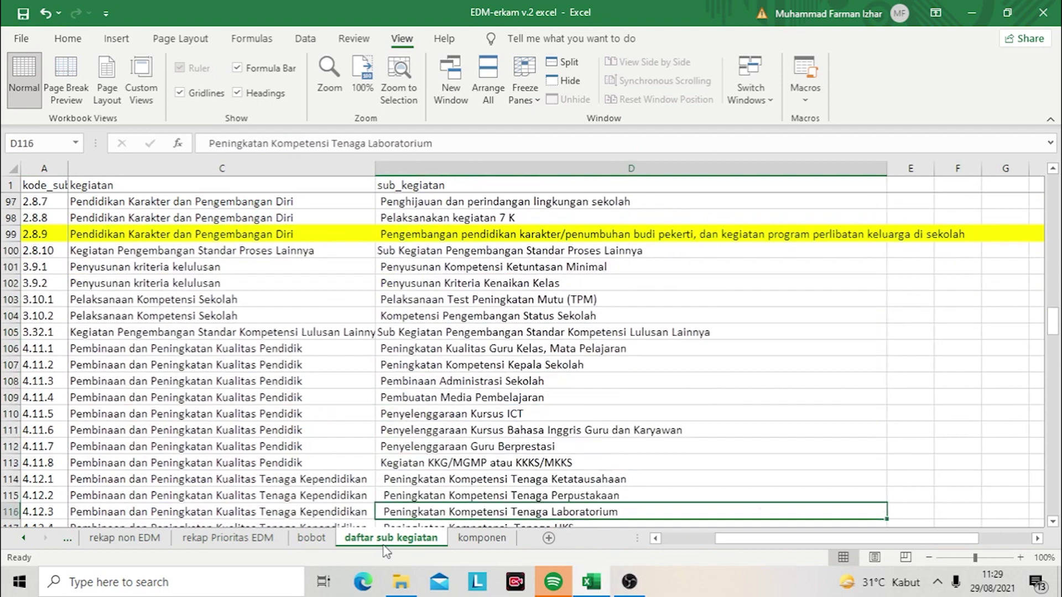
key("Down")
key("Down")
key("Down")
key("Down")
Step: Go back up the sub_kegiatan column to the entry for code 4.11.1 in row 106
key("Up")
key("Up")
key("Up")
key("Up")
key("Up")
key("Up")
key("Up")
key("Up")
key("Up")
key("Up")
key("Up")
key("Up")
key("Up")
key("Up")
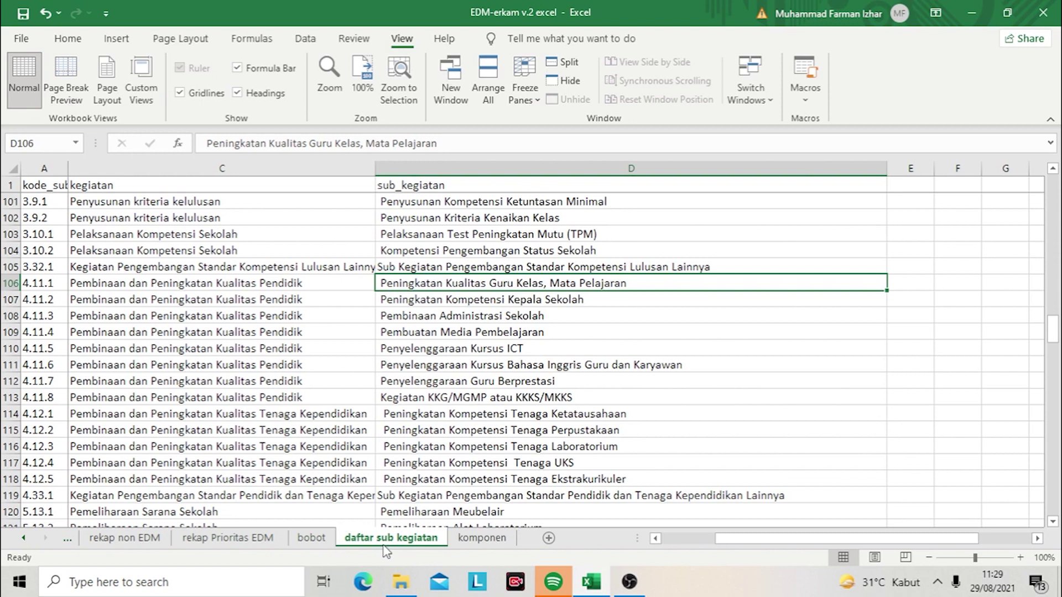
Step: Look through the sub-activities for educators and education staff, from code 4.11.2 down to 4.33.1 in row 119
key("Down")
key("Down")
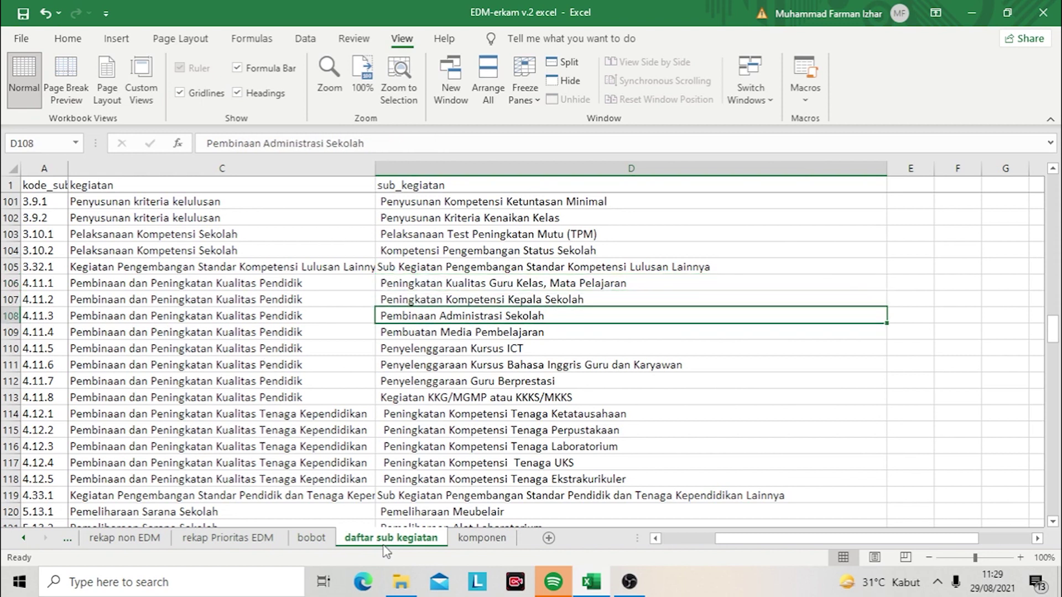
key("Down")
key("Down")
key("Down")
key("Down")
key("Down")
key("Down")
key("Down")
key("Down")
key("Down")
key("Down")
key("Down")
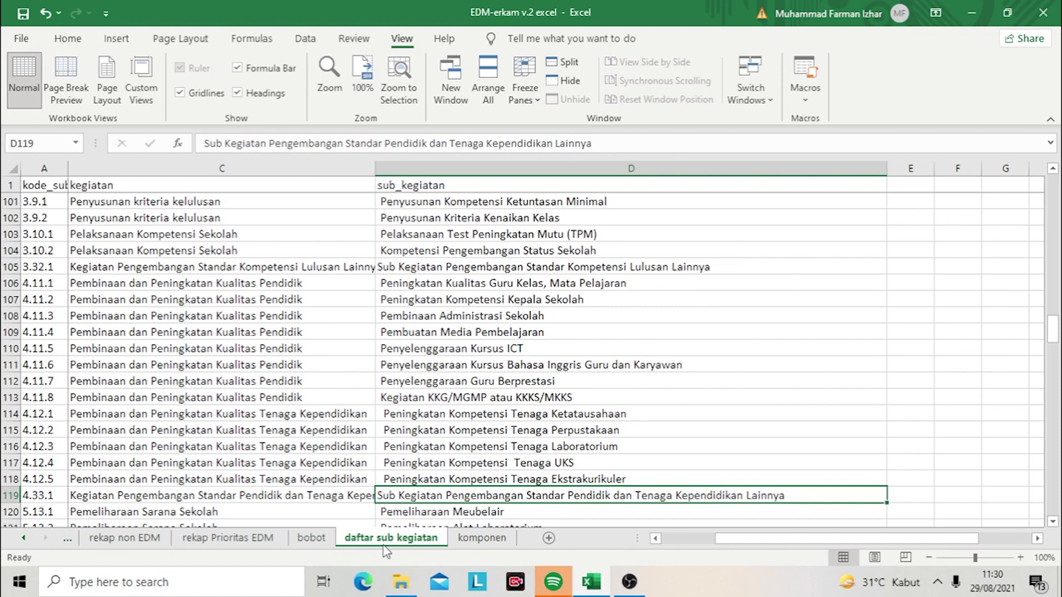
Step: Go back up the sub_kegiatan column from row 119 to the teacher quality entry in row 106
key("Up")
key("Up")
key("Up")
key("Up")
key("Up")
key("Up")
key("Up")
key("Up")
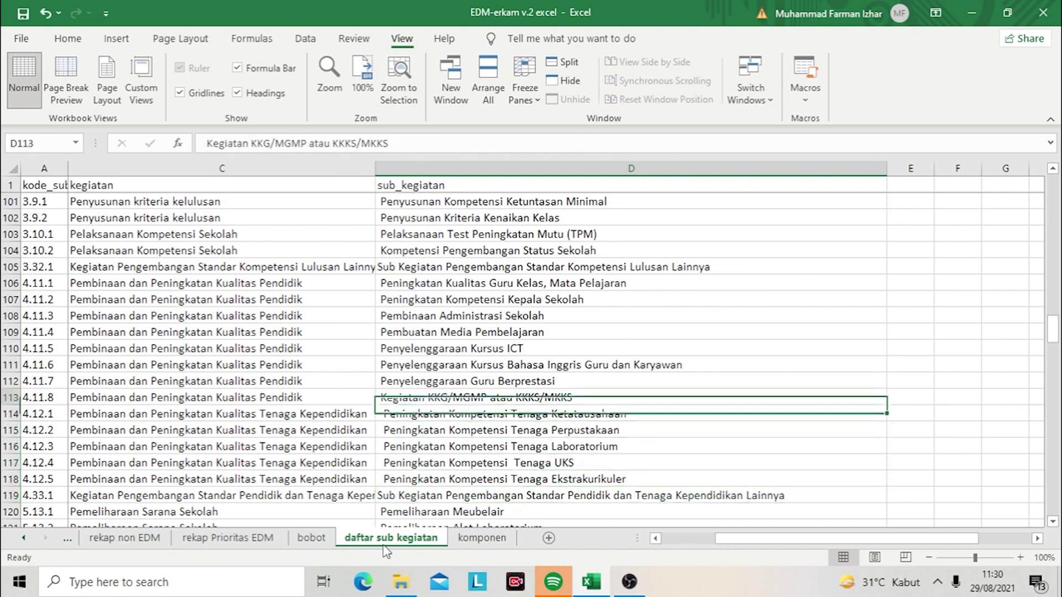
key("Up")
key("Up")
key("Up")
key("Up")
key("Up")
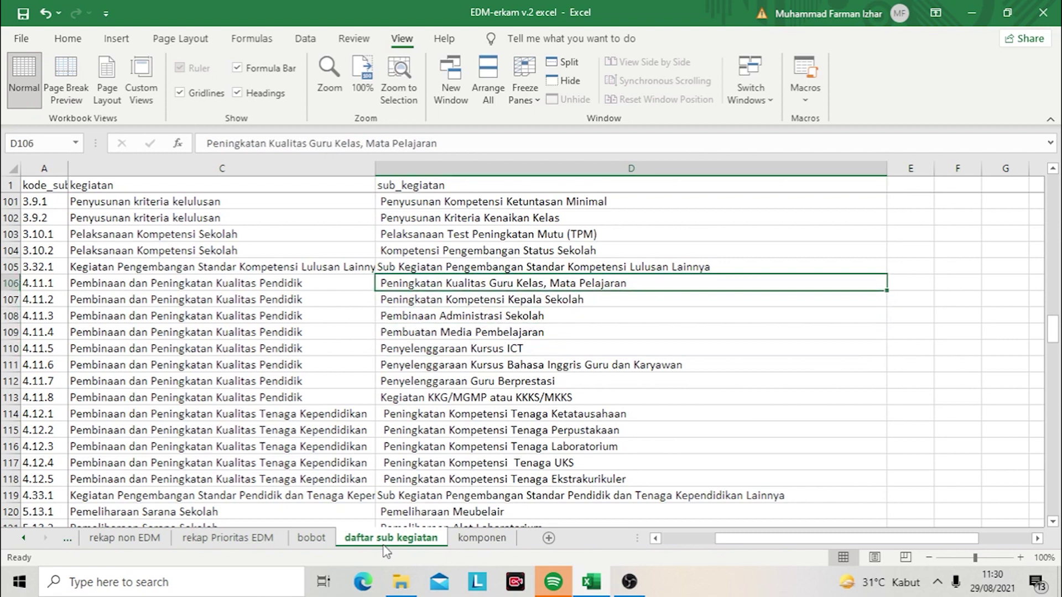
Step: Return to the EDM v.2 sheet and check row 10's Sub Kegiatan entry against its Deskripsi and Kode
left_click(24, 544)
left_click(24, 544)
left_click(24, 545)
left_click(101, 540)
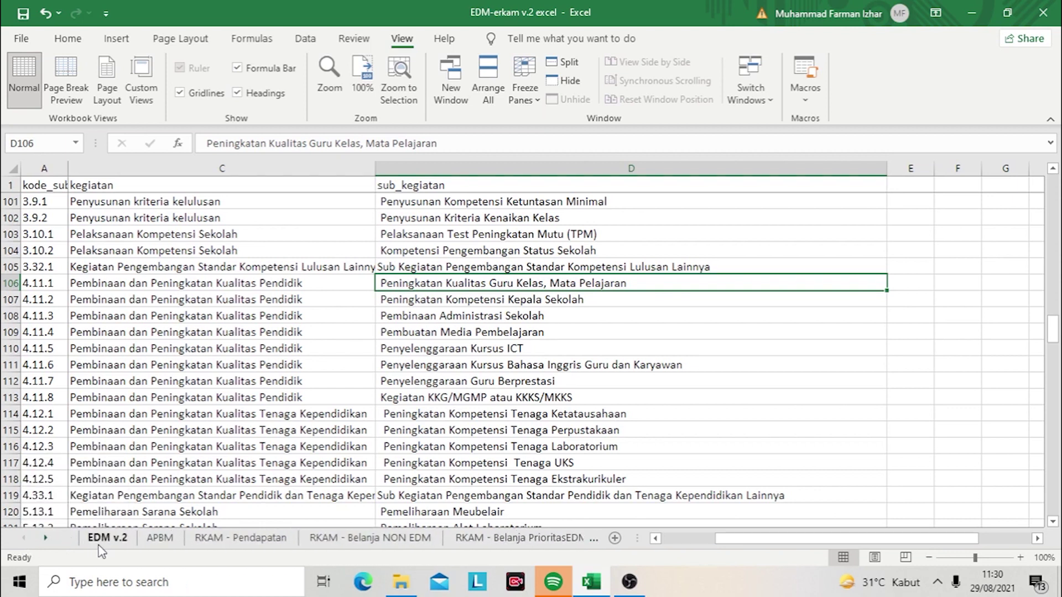
key("Right")
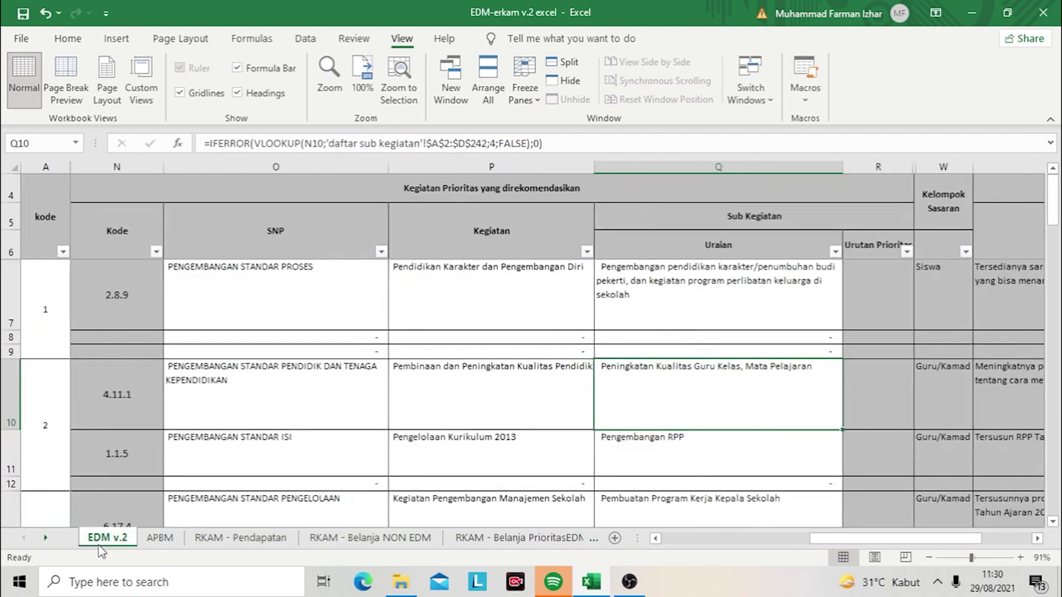
key("Left")
key("Left")
key("Left")
key("Left")
key("Right")
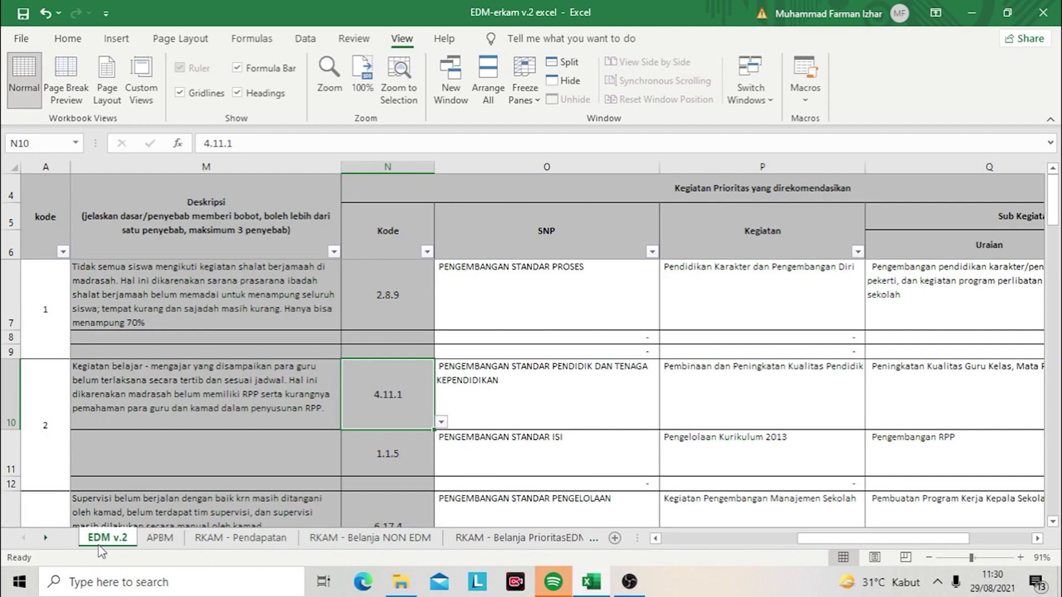
Step: Review row 11's recommended activity from its Kode across SNP and Kegiatan to the Sub Kegiatan Uraian
key("Right")
key("Down")
key("Left")
key("Right")
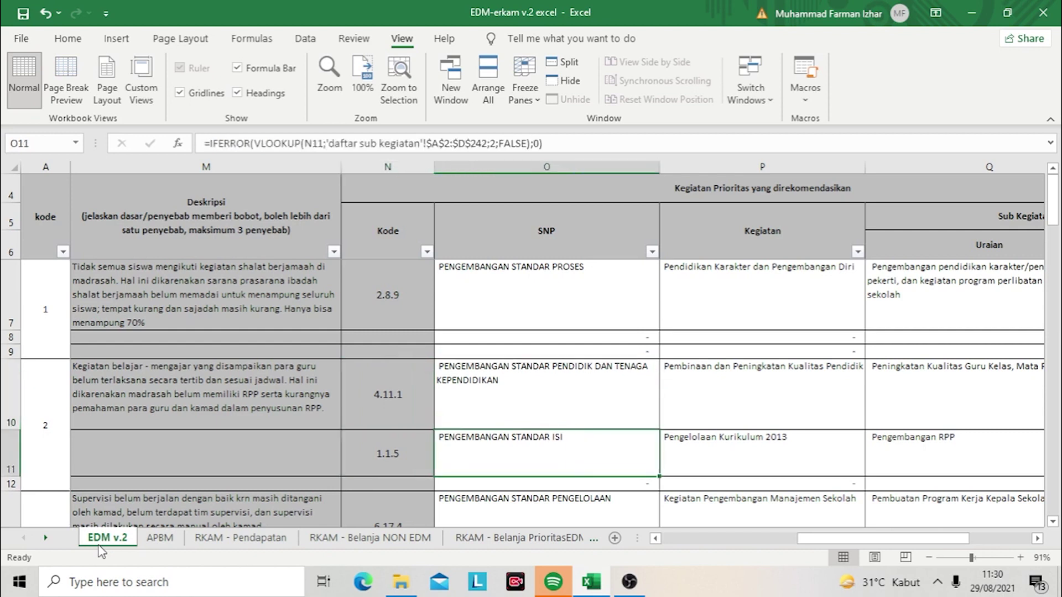
key("Left")
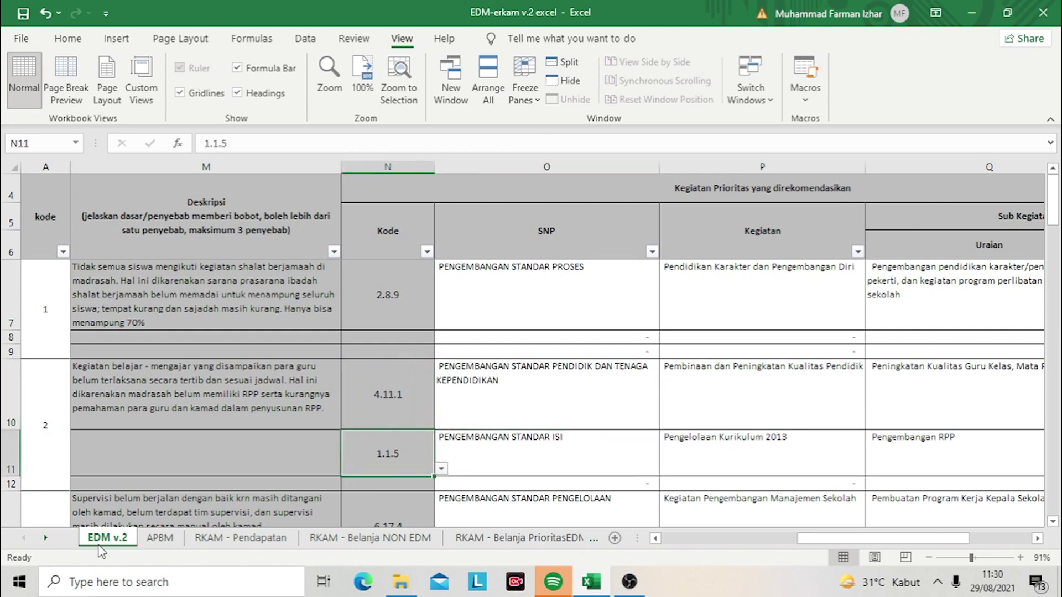
key("Right")
key("Right")
key("Right")
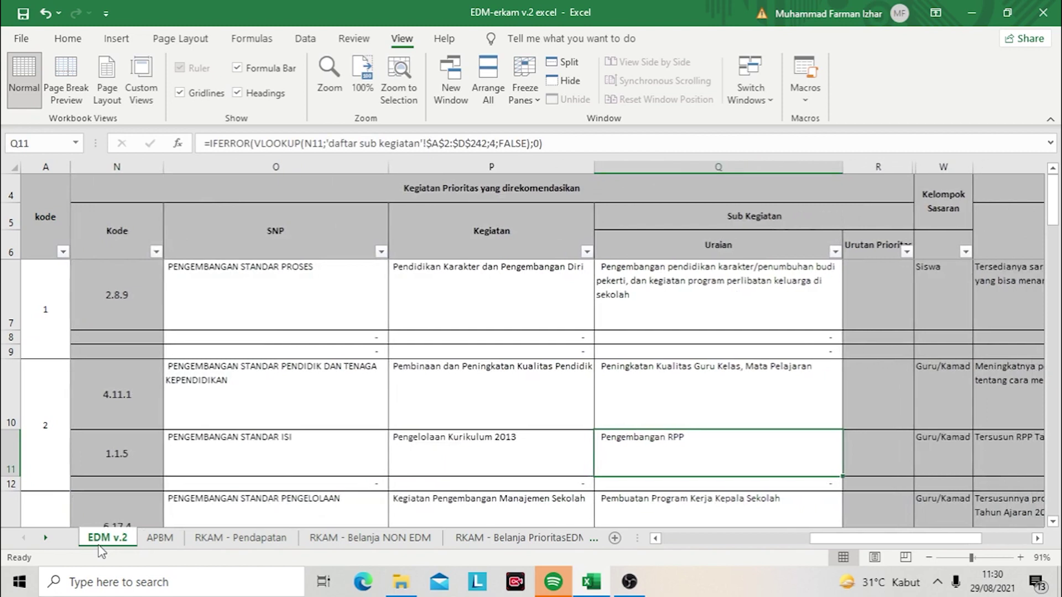
Step: Open the daftar sub kegiatan sheet and go up the sub_kegiatan column to the first entry in row 2
left_click(49, 540)
left_click(51, 540)
left_click(51, 540)
left_click(51, 540)
left_click(50, 540)
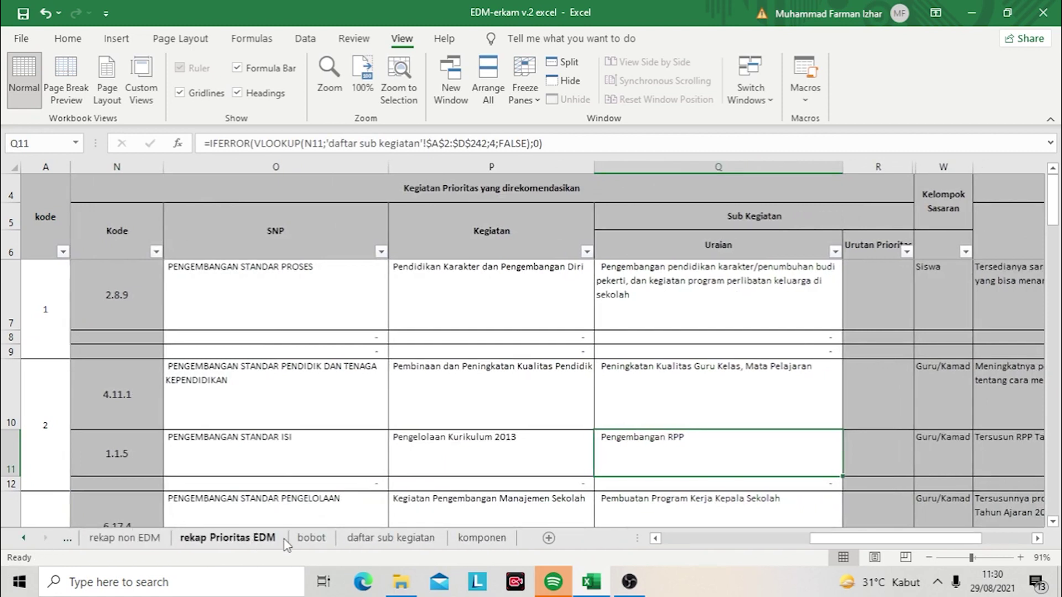
left_click(374, 538)
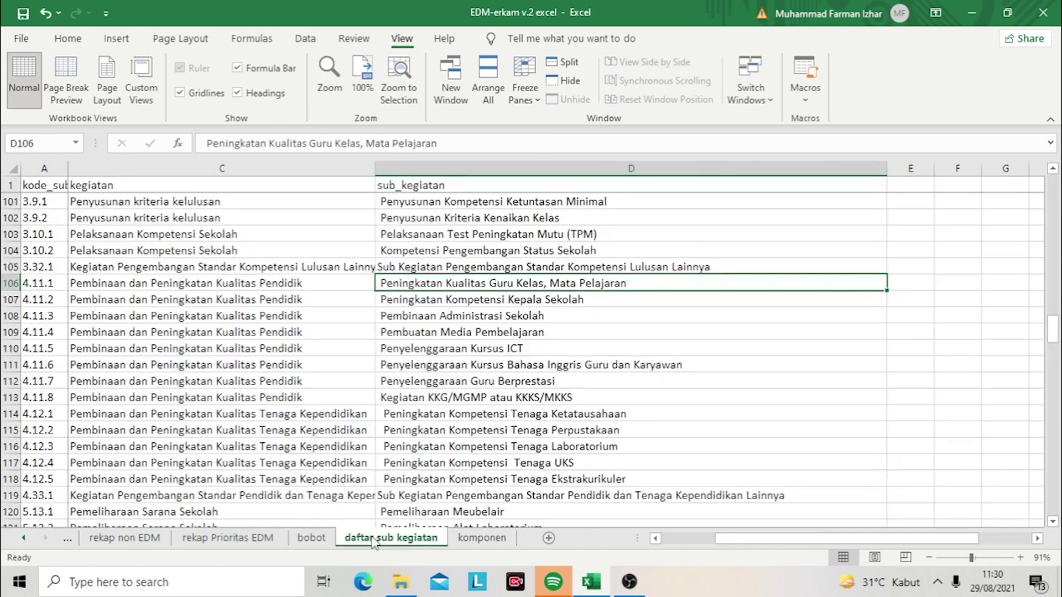
key("Up")
key("Up")
key("Up")
key("Up")
key("Up")
key("Up")
key("Up")
key("Up")
key("Up")
key("Up")
key("Up")
key("Up")
key("Up")
key("Up")
key("Up")
key("Up")
key("Up")
key("Up")
key("Up")
key("Up")
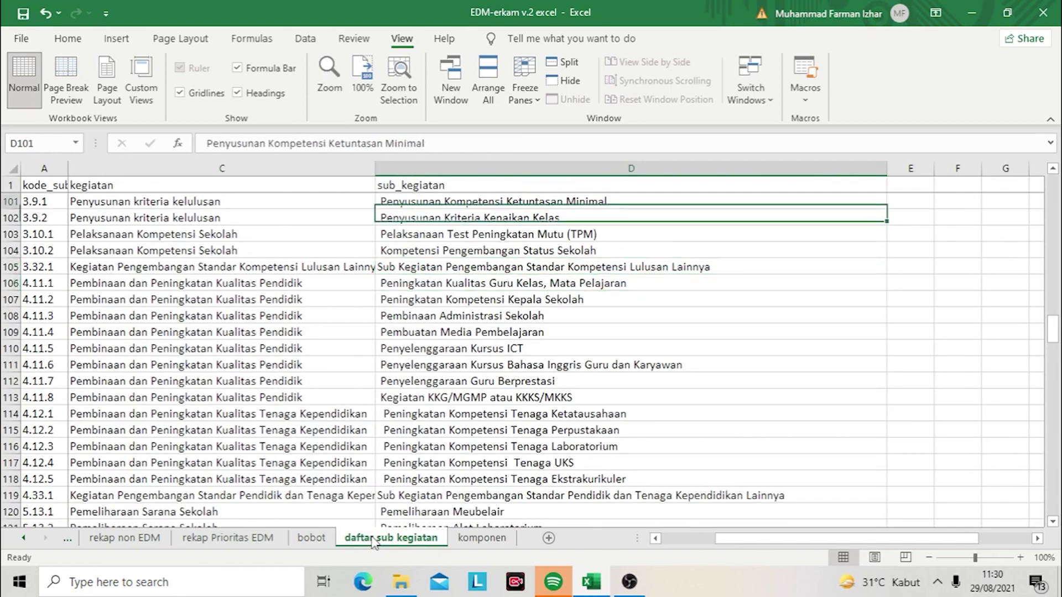
key("Up")
key("Up")
key("Up")
key("Up")
key("Up")
key("Up")
key("Up")
key("Up")
key("Up")
key("Up")
key("Up")
key("Up")
key("Up")
key("Up")
key("Up")
key("Up")
key("Up")
key("Up")
key("Up")
key("Up")
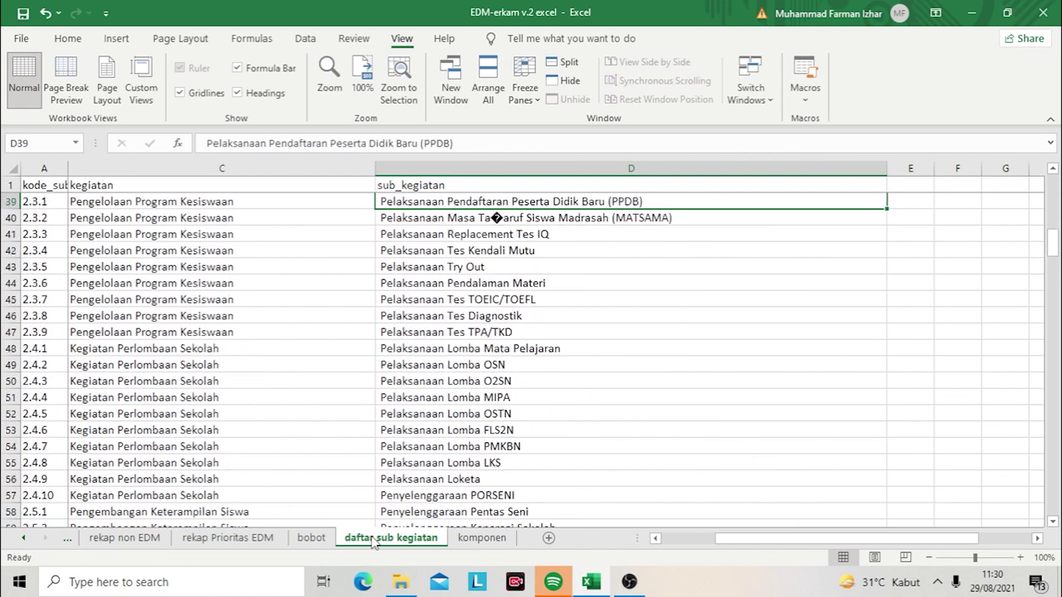
key("ctrl+Up")
key("Down")
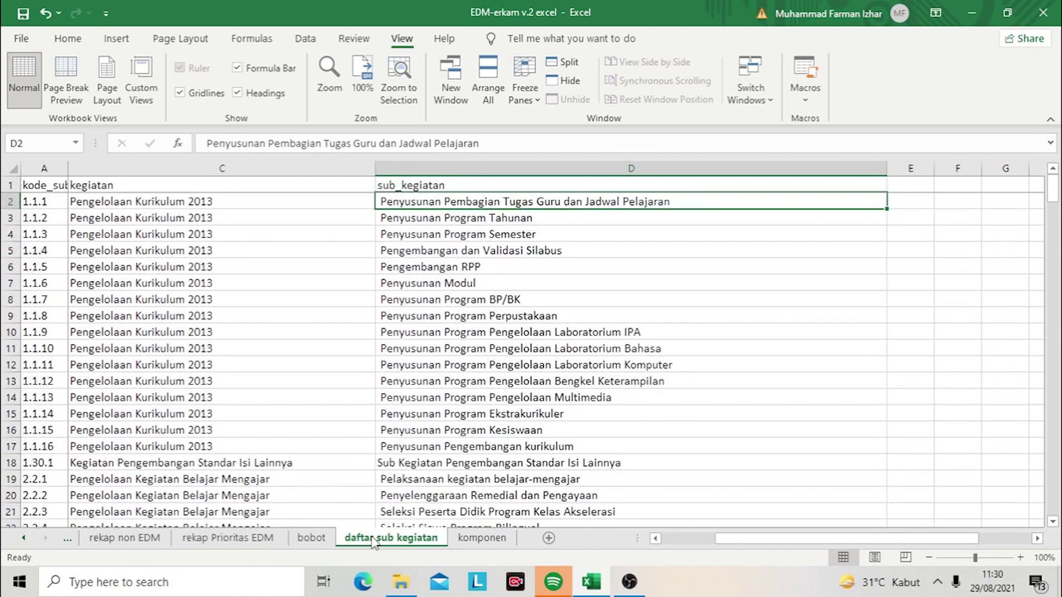
Step: Locate code 1.1.5 in row 6 and read its snp, kegiatan and sub_kegiatan entries
key("Left")
key("Left")
key("Left")
key("Down")
key("Down")
key("Down")
key("Down")
key("Right")
key("Right")
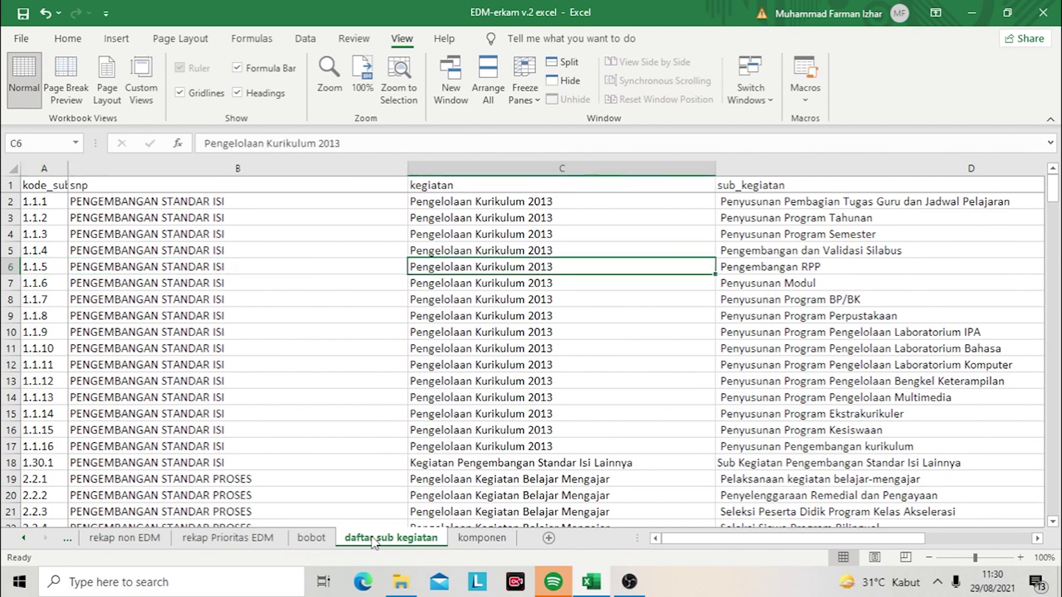
key("Left")
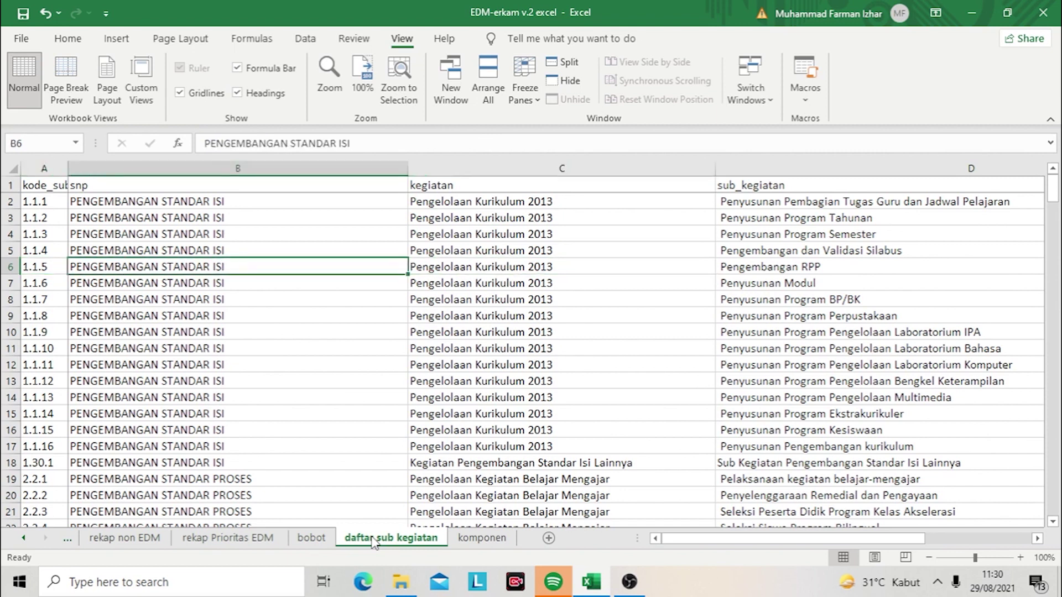
key("Right")
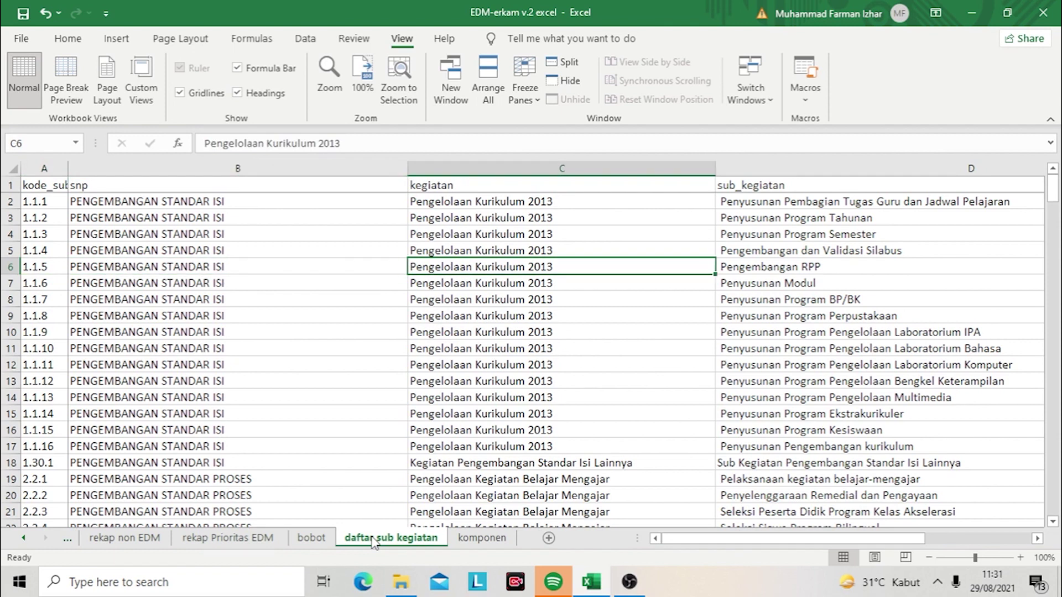
key("Right")
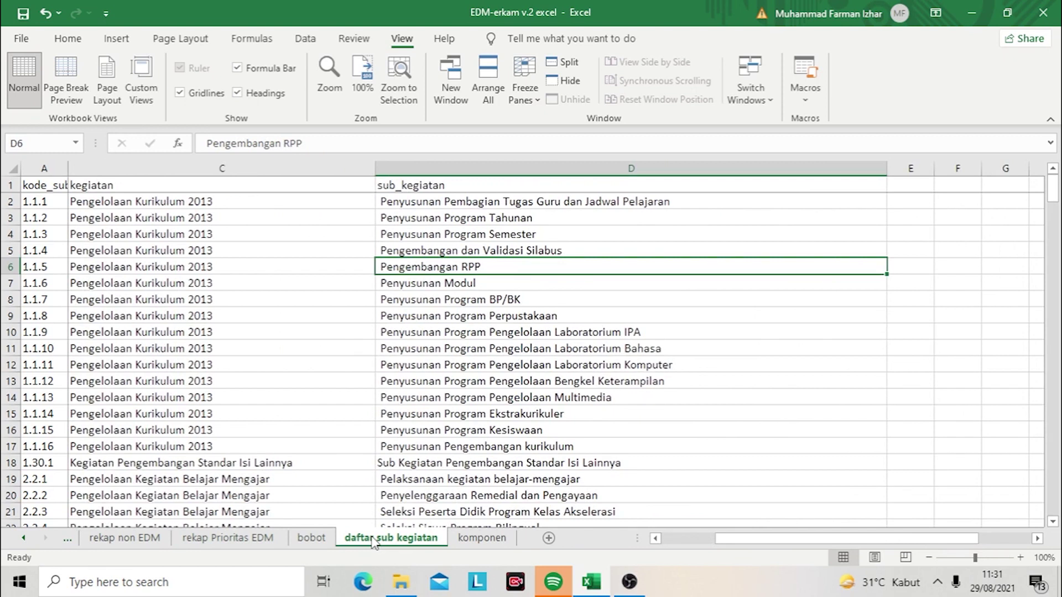
key("Left")
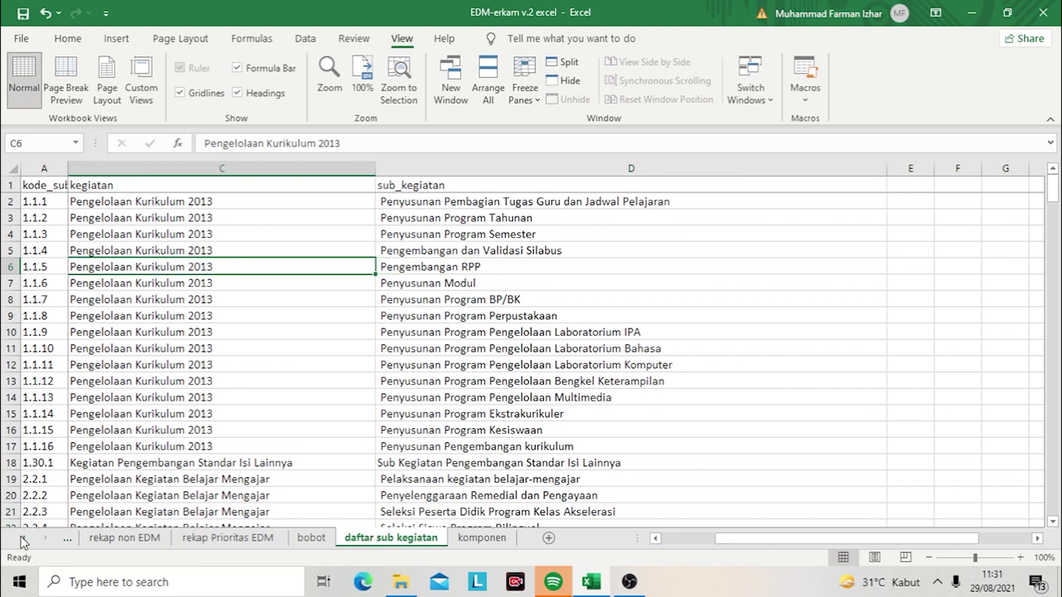
key("Right")
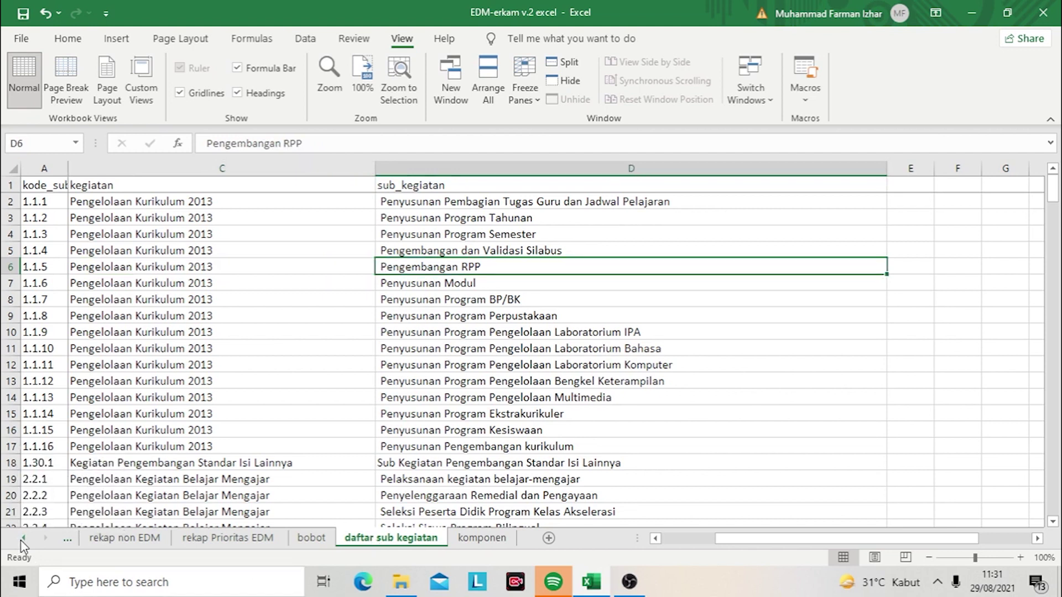
Step: Return to the EDM v.2 sheet and go back along row 10 to its Pertanyaan Per Indikator entry
left_click(22, 539)
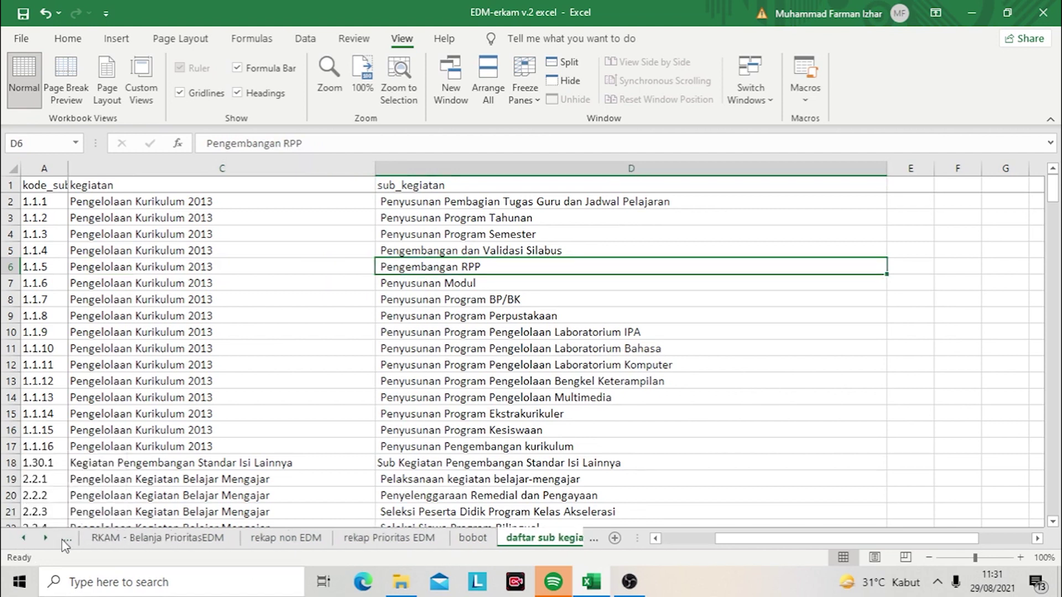
left_click(22, 542)
left_click(22, 541)
left_click(22, 541)
left_click(22, 541)
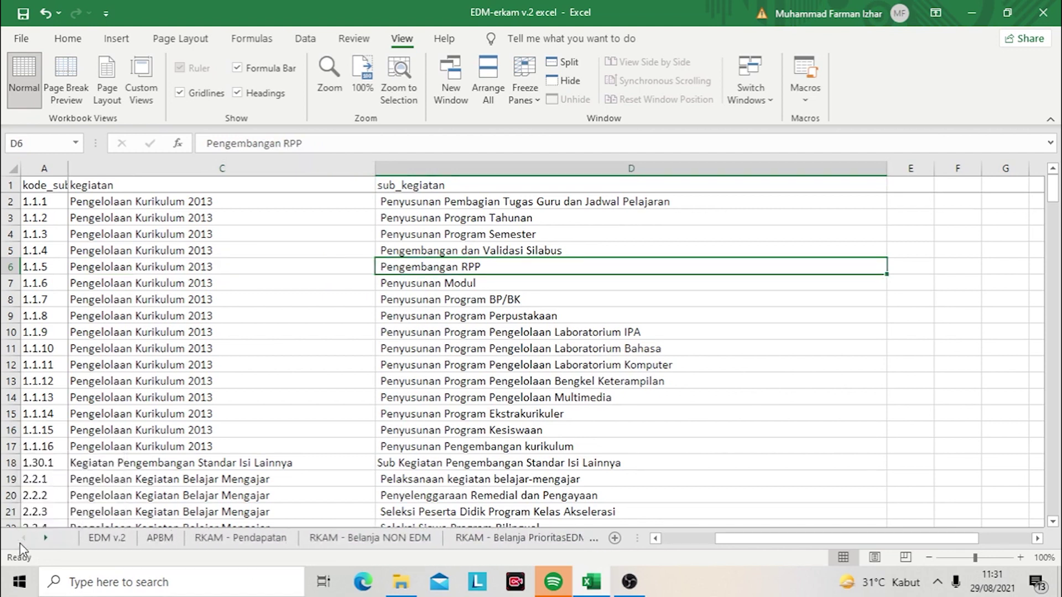
left_click(106, 539)
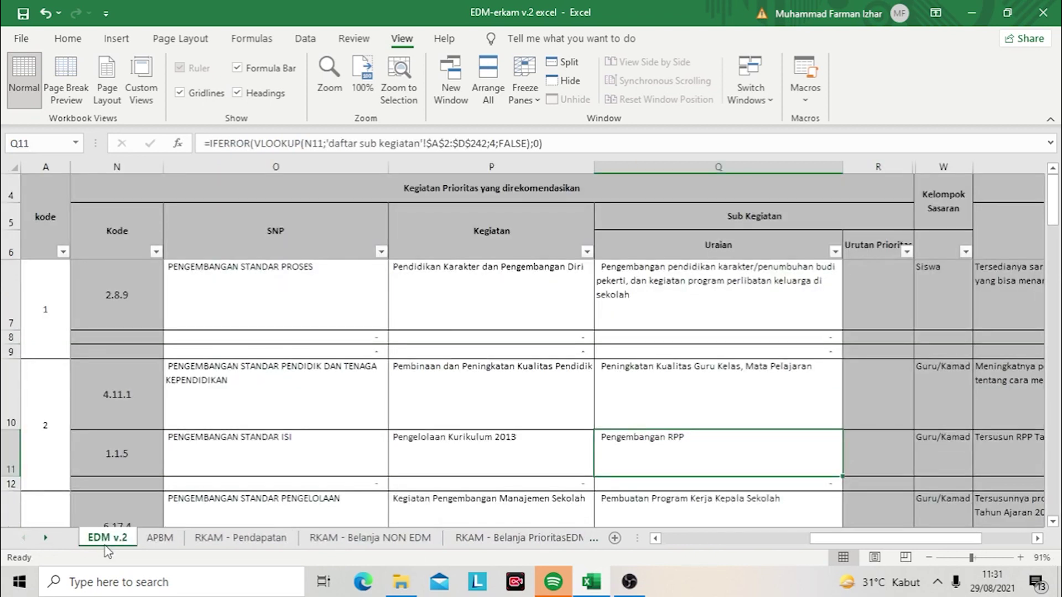
key("Up")
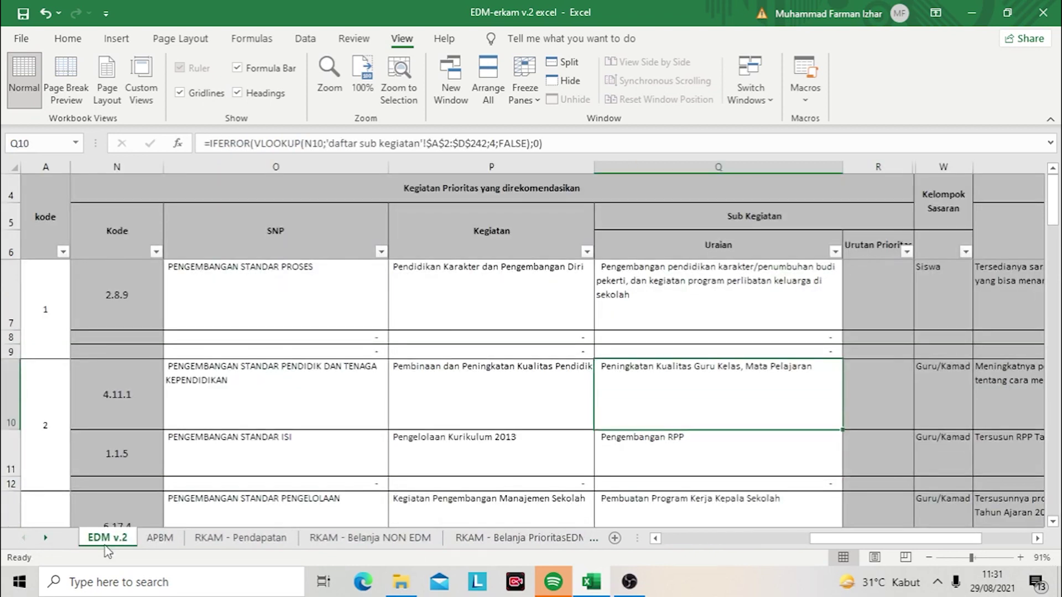
key("Left")
key("Left")
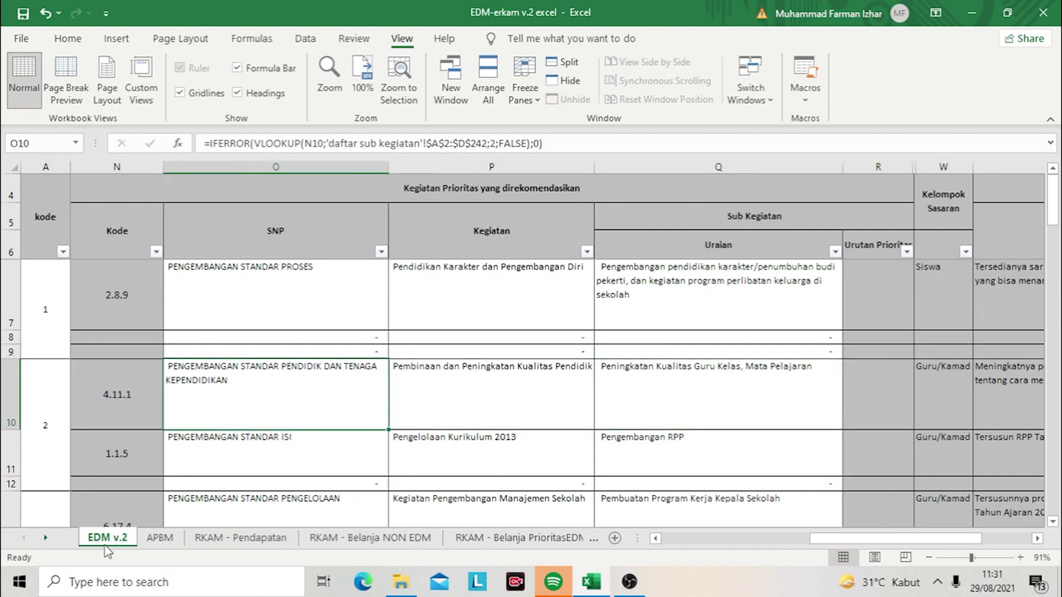
key("Left")
key("Left")
key("Left")
key("Left")
key("Left")
key("Left")
key("Left")
key("Left")
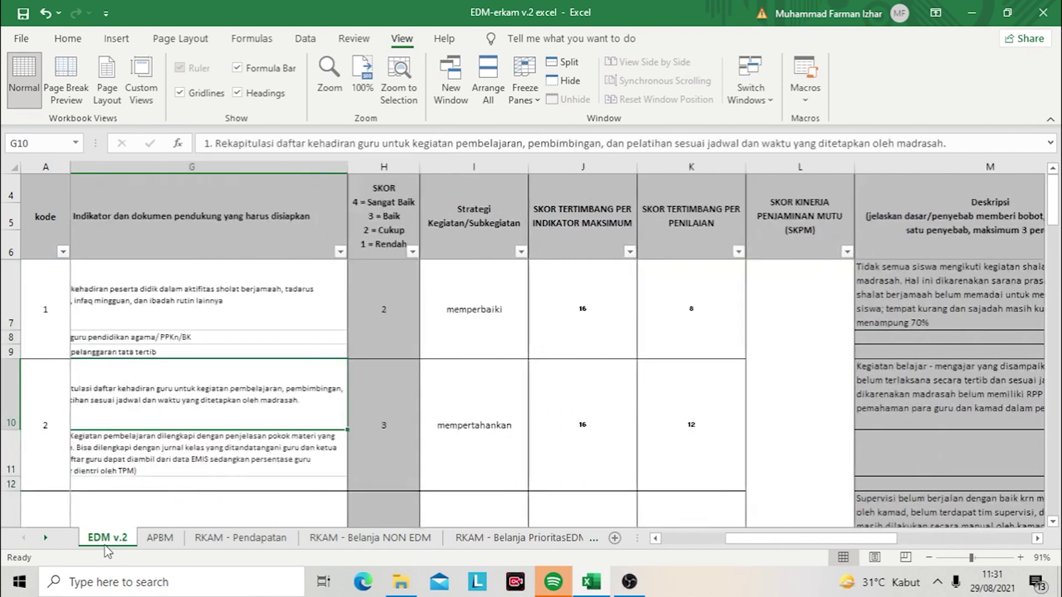
key("Left")
key("Left")
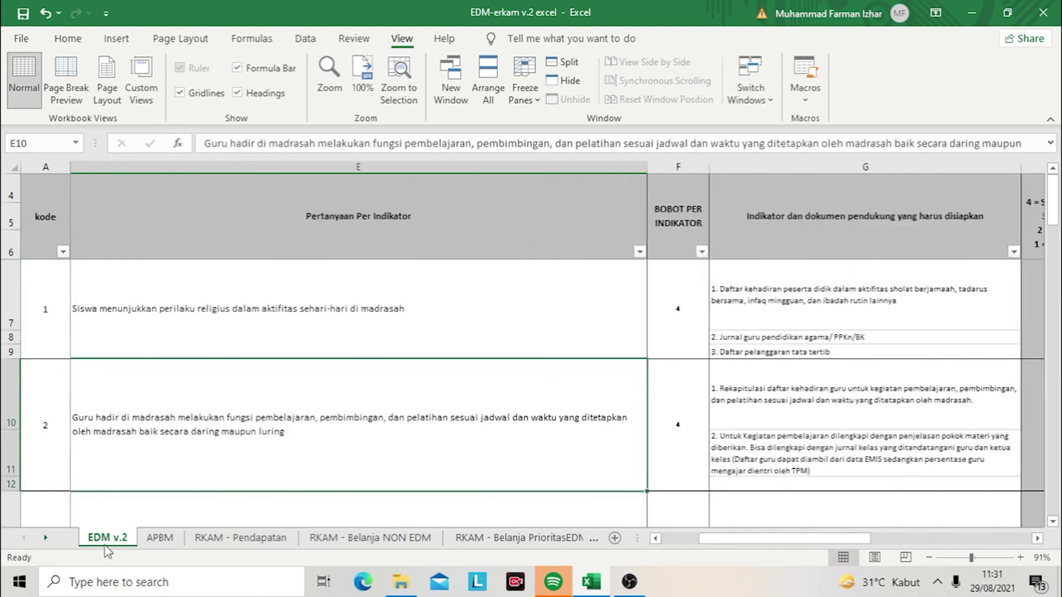
Step: Review row 10 from Bobot Per Indikator through the scores, Deskripsi and Kode to the Sub Kegiatan Uraian
key("Right")
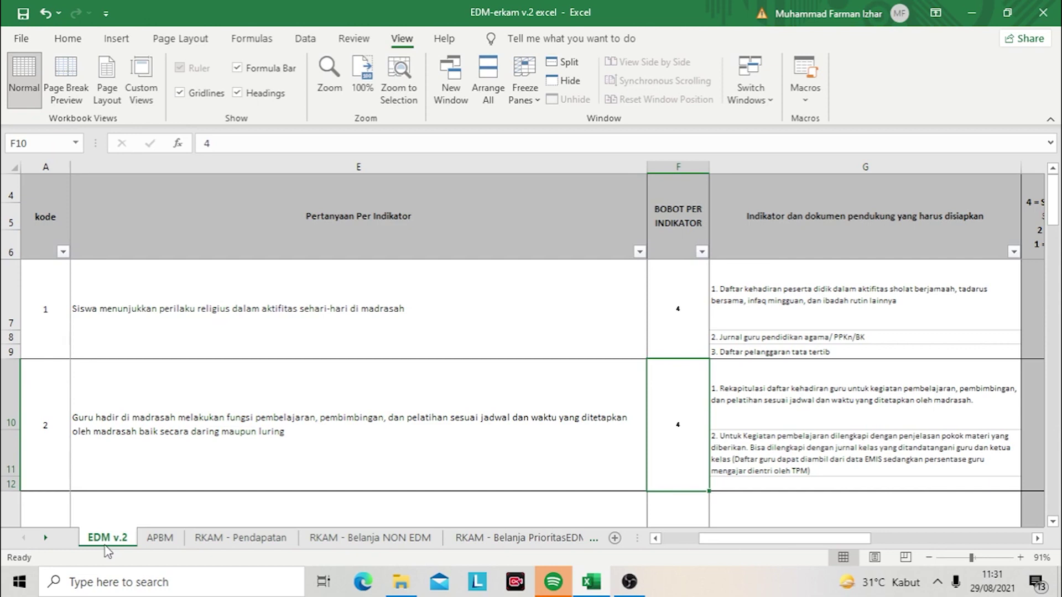
key("Right")
key("Right")
key("Right")
key("Right")
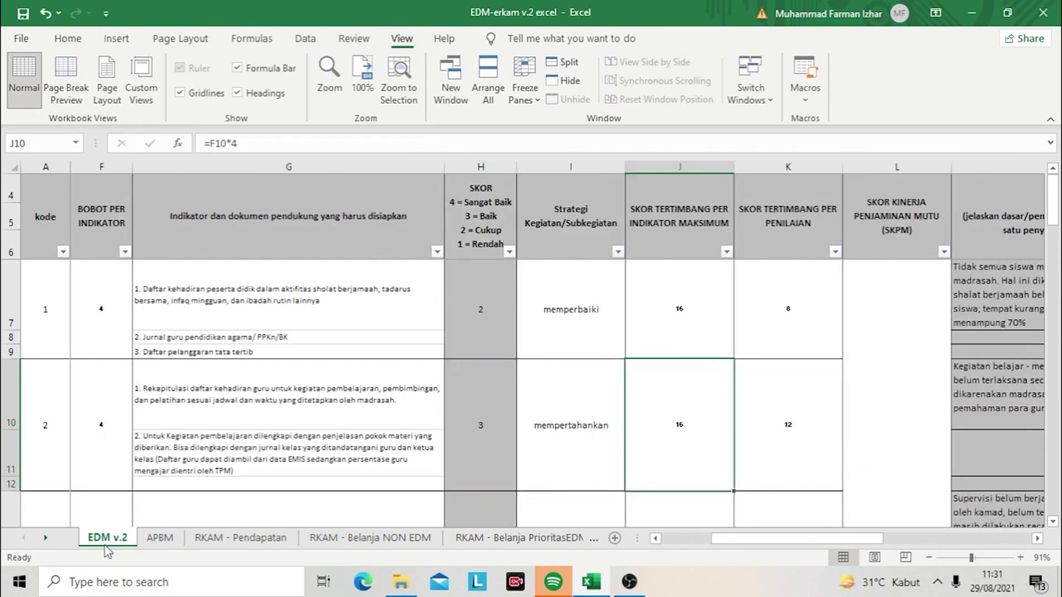
key("Right")
key("Right")
key("Right")
key("Right")
key("Right")
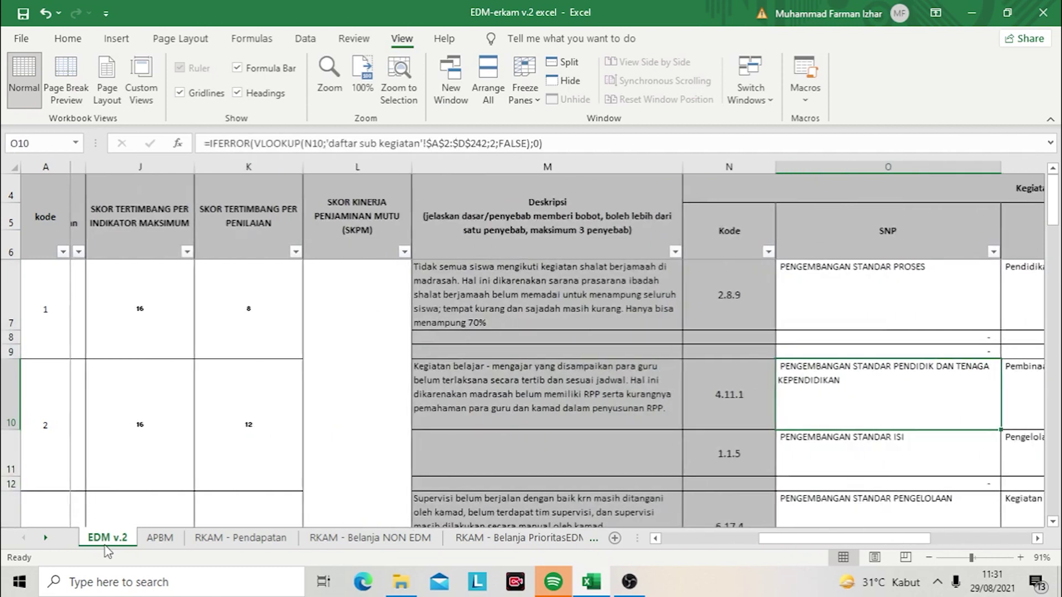
key("Right")
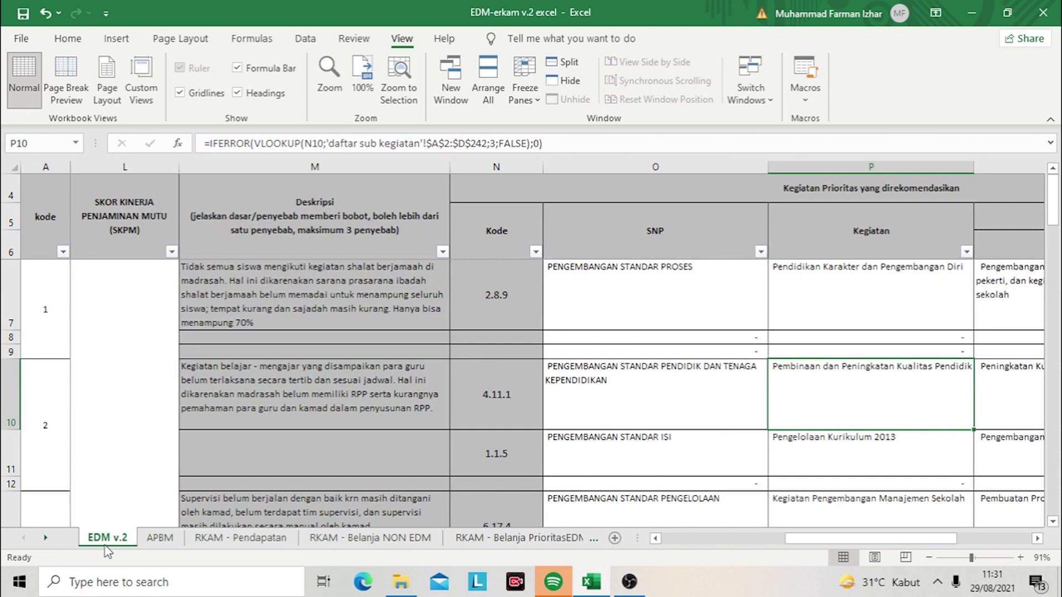
key("Right")
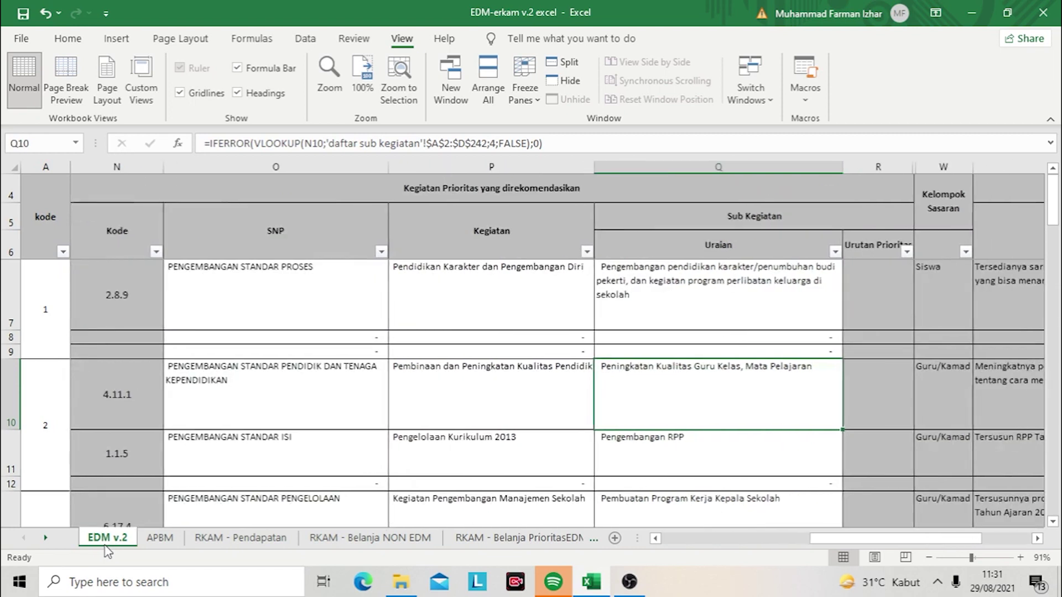
Step: Recheck row 10's SNP and Kegiatan entries and compare its Sub Kegiatan Uraian with the one in row 11
key("Left")
key("Left")
key("Right")
key("Right")
key("Down")
key("Up")
Step: Check row 10's Kelompok Sasaran and Output Uraian against its Sub Kegiatan entry
key("Right")
key("Right")
key("Right")
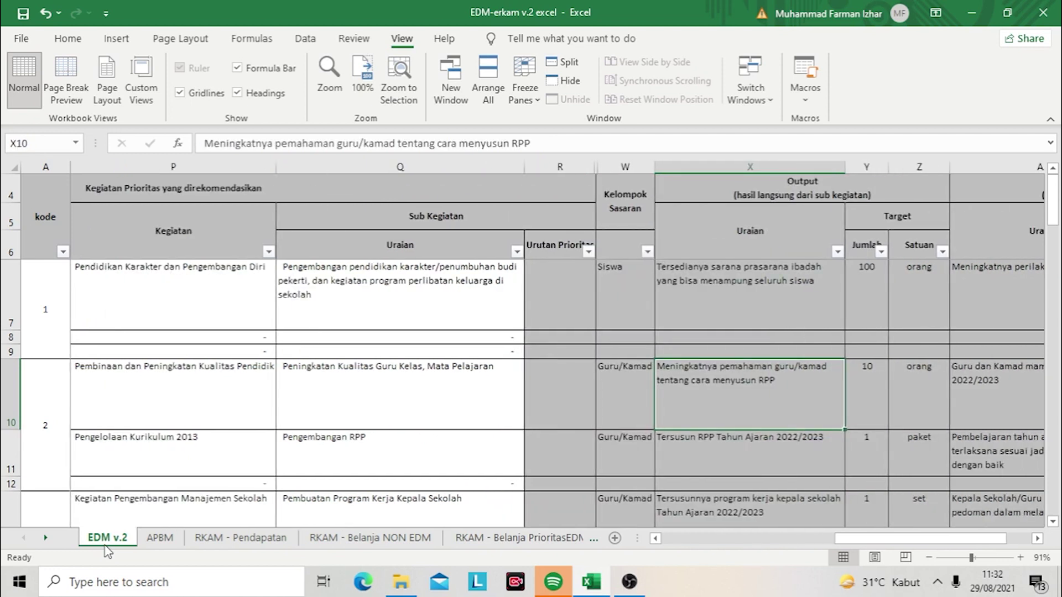
key("Left")
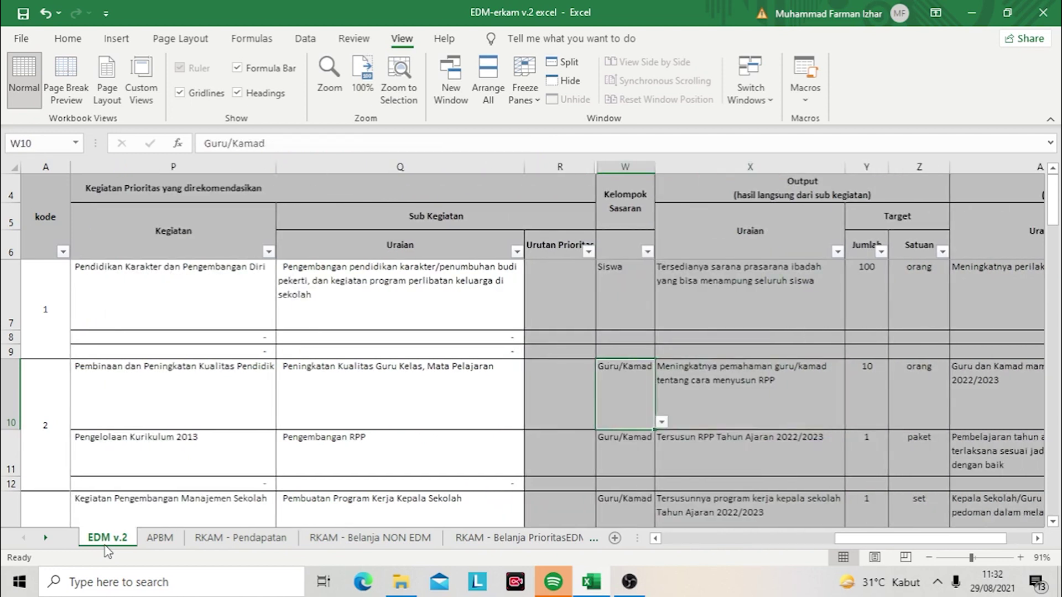
key("Left")
key("Left")
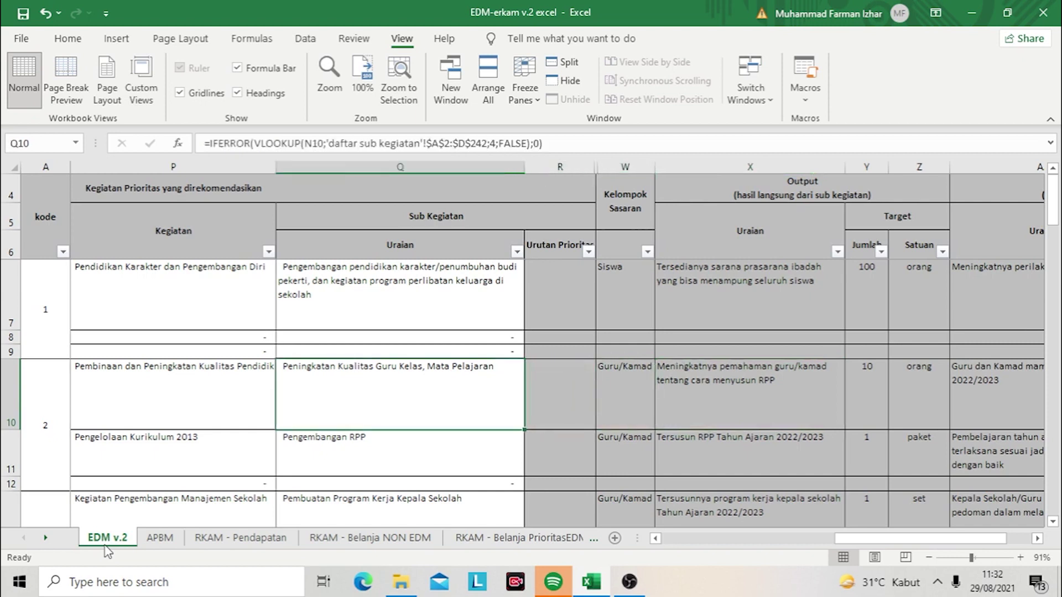
key("Right")
key("Right")
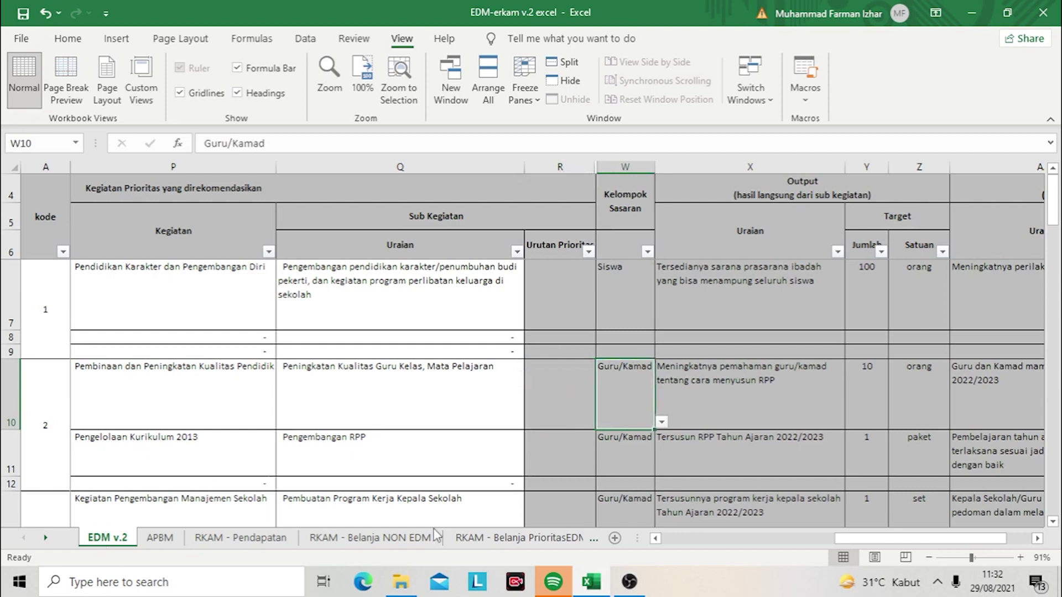
Step: Select Guru/Kamad as the Kelompok Sasaran for both row 10 and row 11
left_click(663, 421)
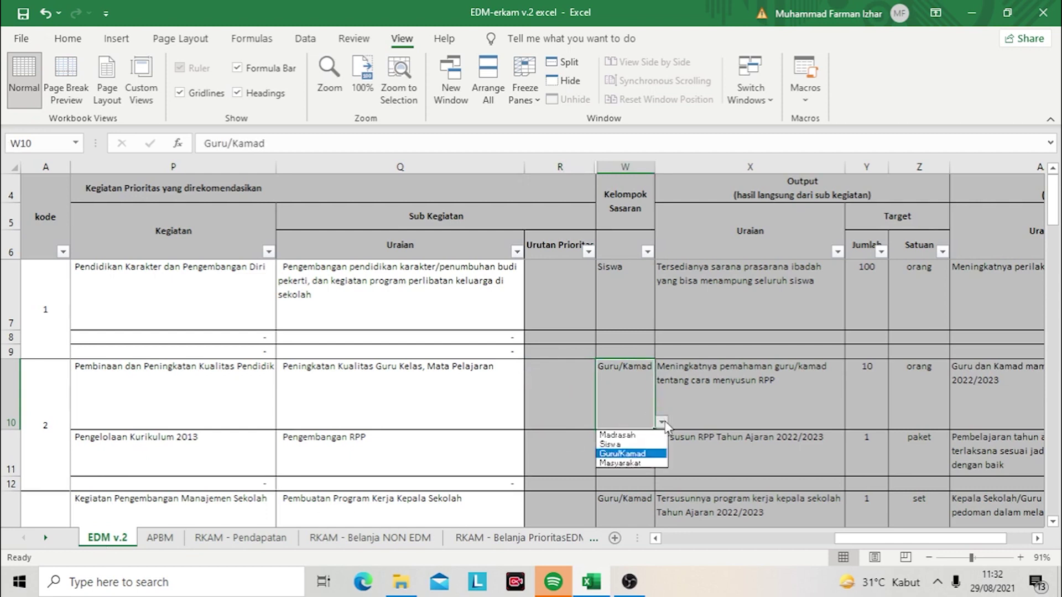
left_click(635, 455)
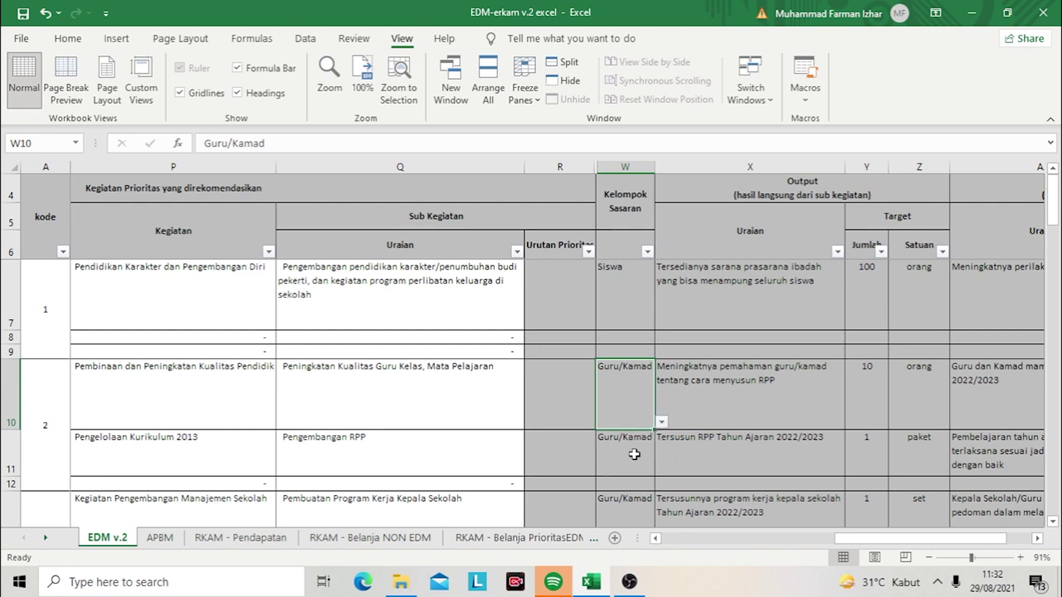
left_click(634, 454)
left_click(661, 470)
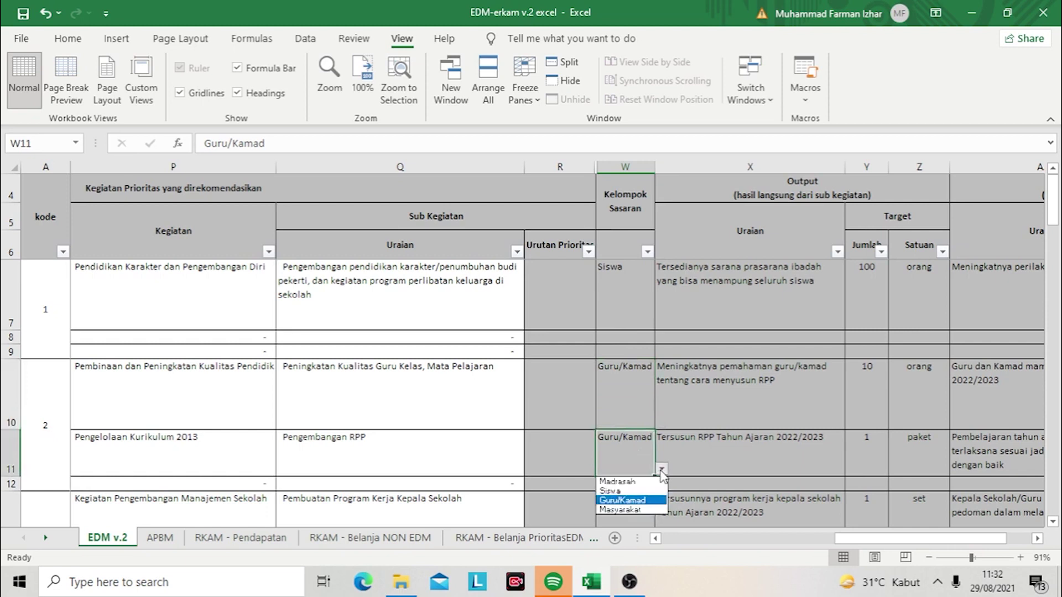
left_click(637, 501)
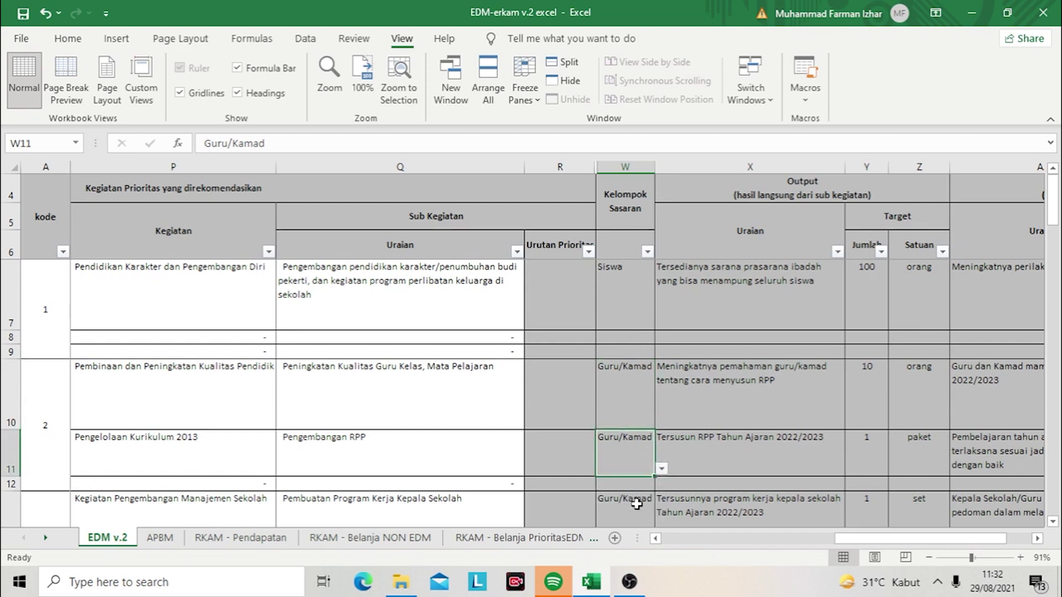
Step: Compare row 10's Kelompok Sasaran and Output Uraian with its Sub Kegiatan Uraian
key("Up")
key("Up")
key("Down")
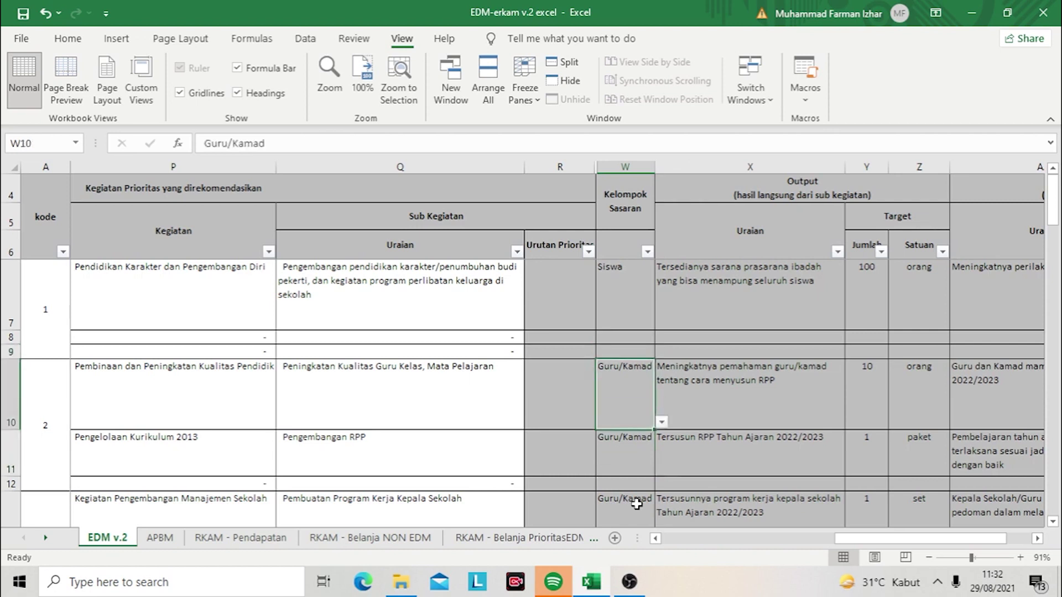
key("Left")
key("Left")
key("Right")
key("Right")
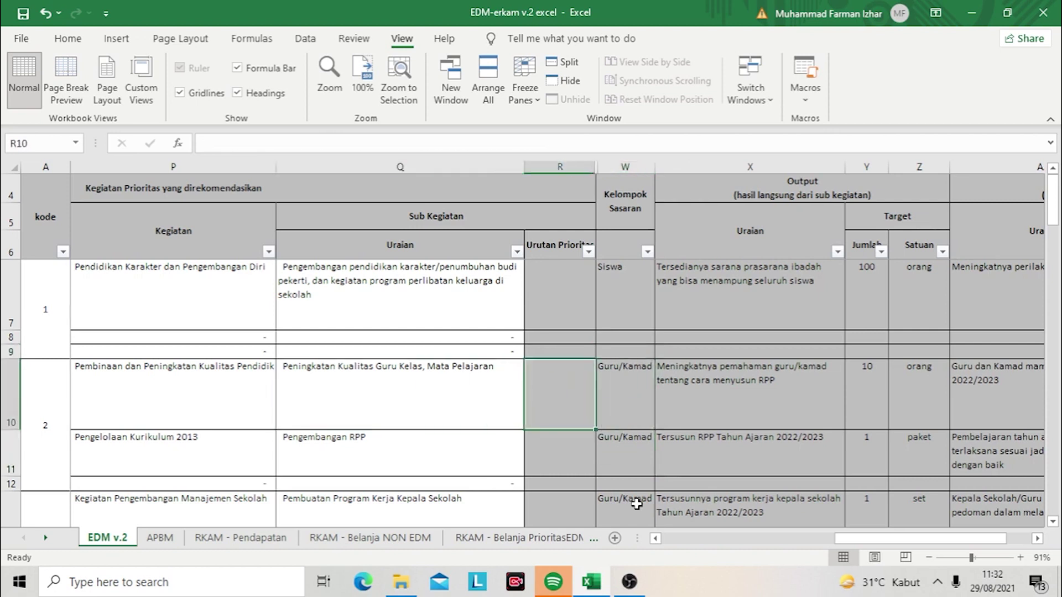
key("Right")
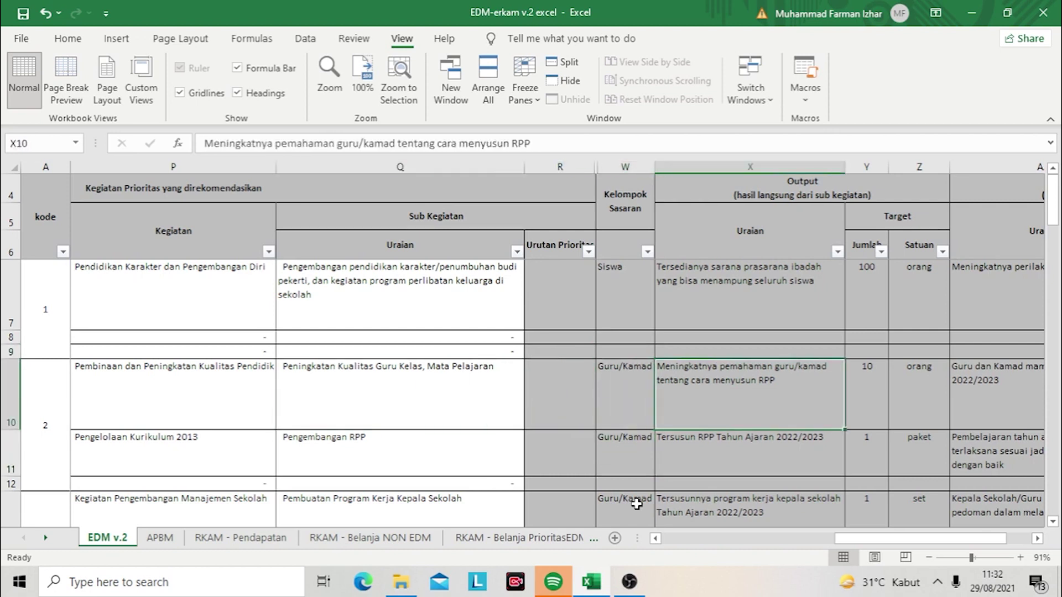
key("Left")
key("Left")
key("Left")
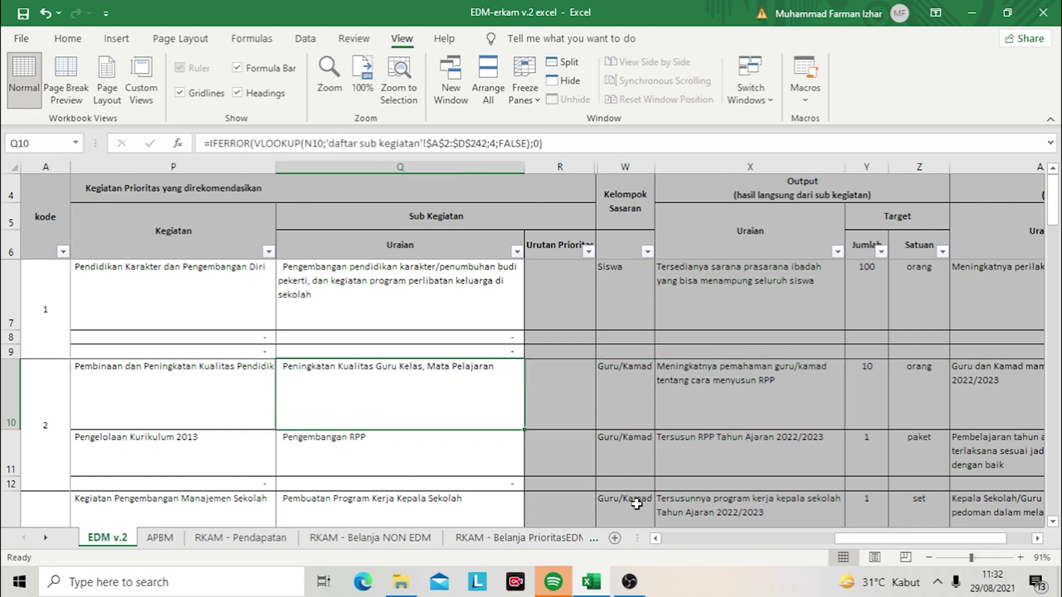
key("Right")
key("Right")
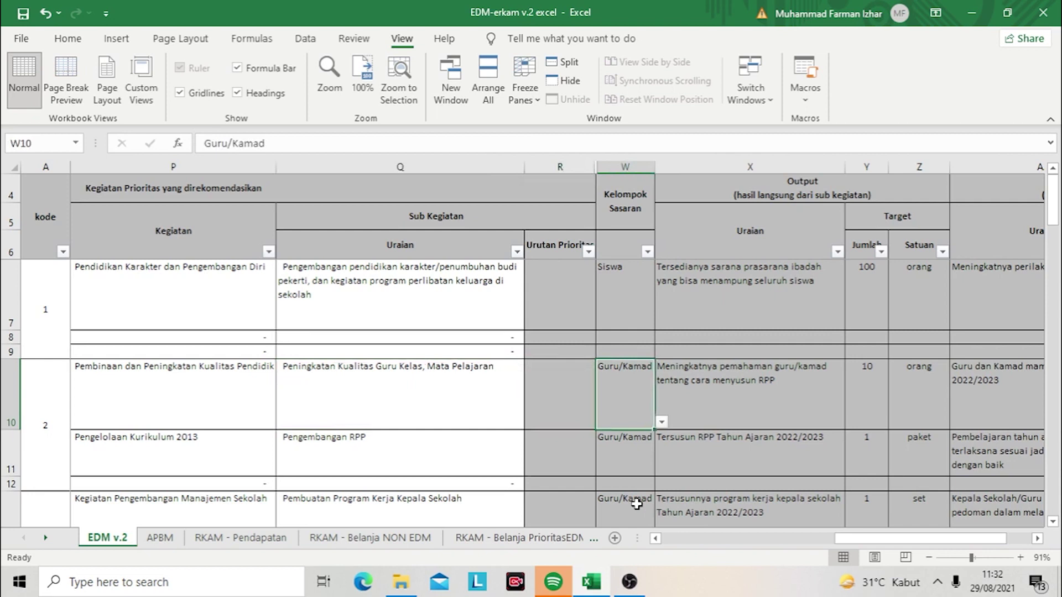
key("Left")
key("Left")
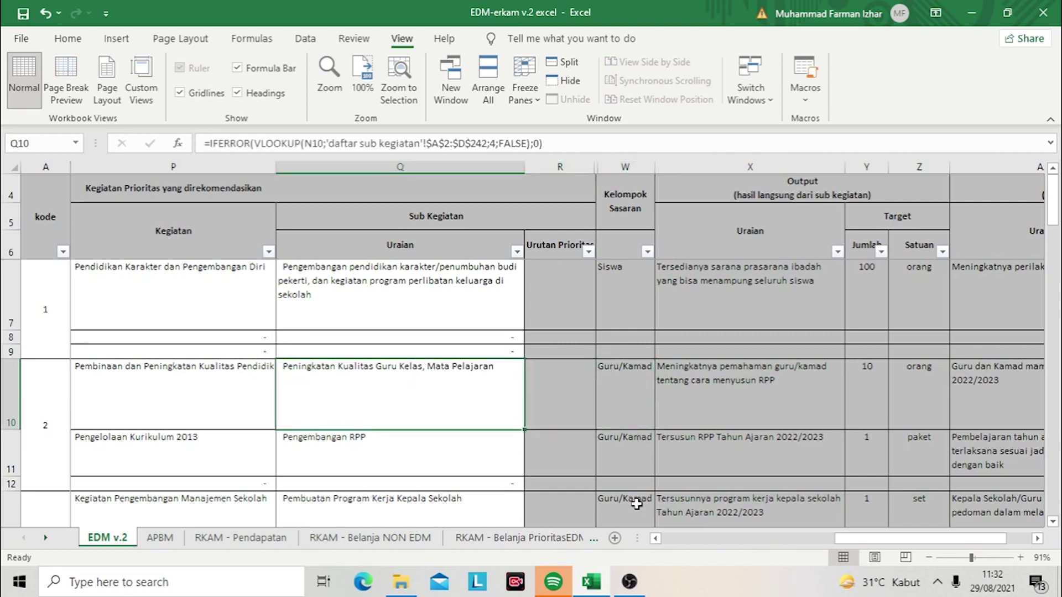
Step: Reread row 10's Deskripsi and follow it through the Kode and Sub Kegiatan to the Output Uraian
key("Left")
key("Left")
key("Left")
key("Left")
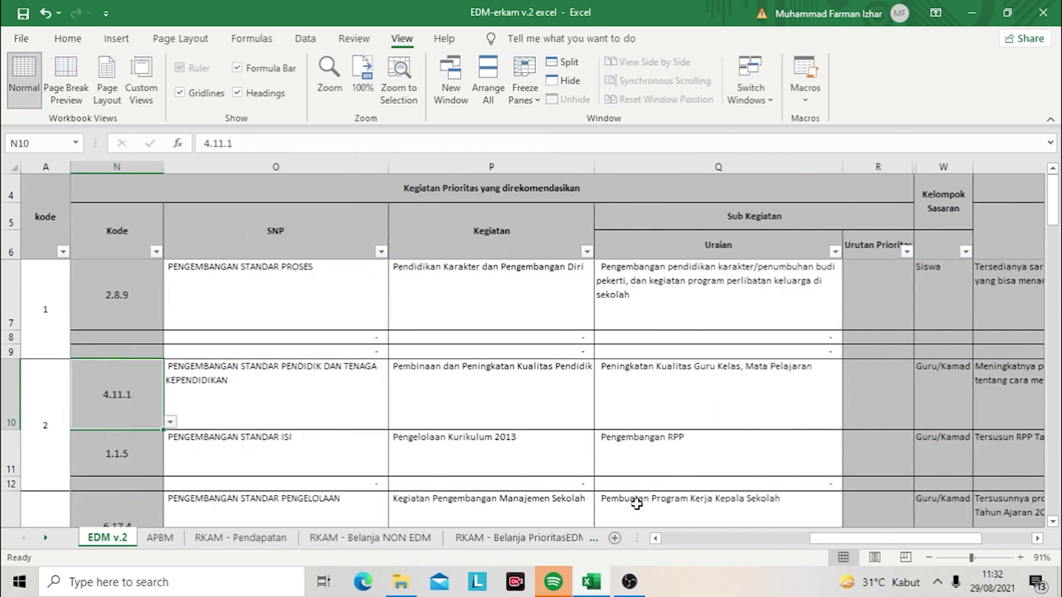
key("Left")
key("Right")
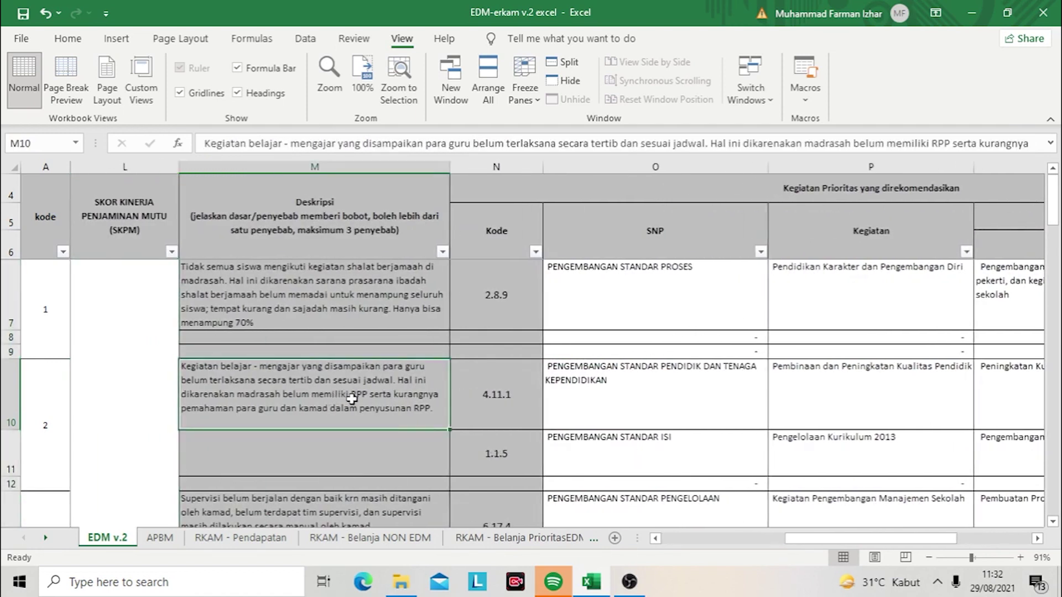
key("Right")
key("Right")
key("Right")
key("Right")
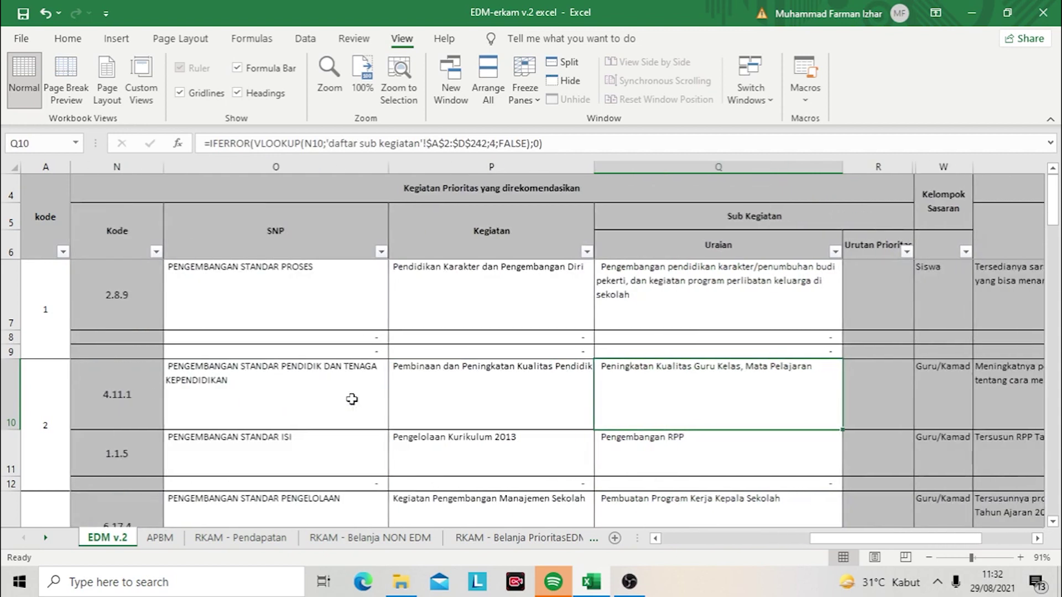
key("Right")
key("Right")
key("Right")
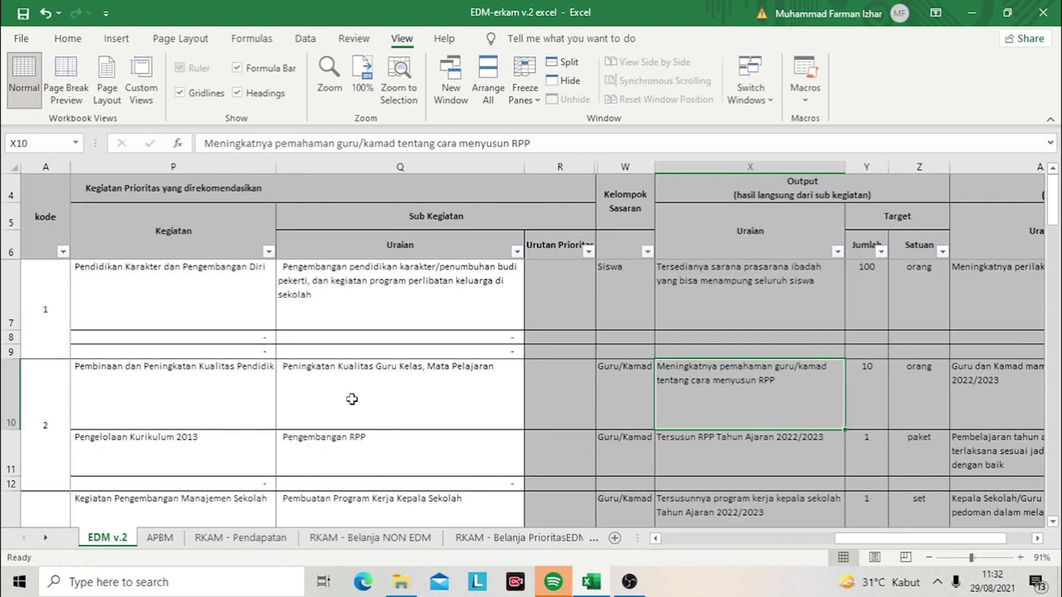
Step: Examine row 10's Output target Jumlah and Satuan in relation to its Output Uraian
key("Right")
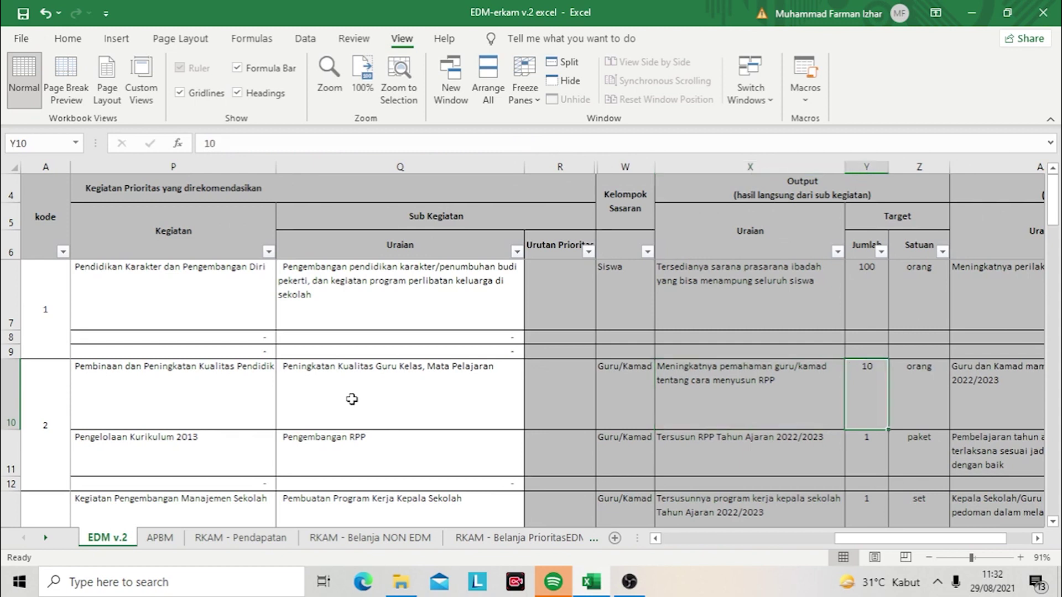
key("Right")
key("Left")
key("Right")
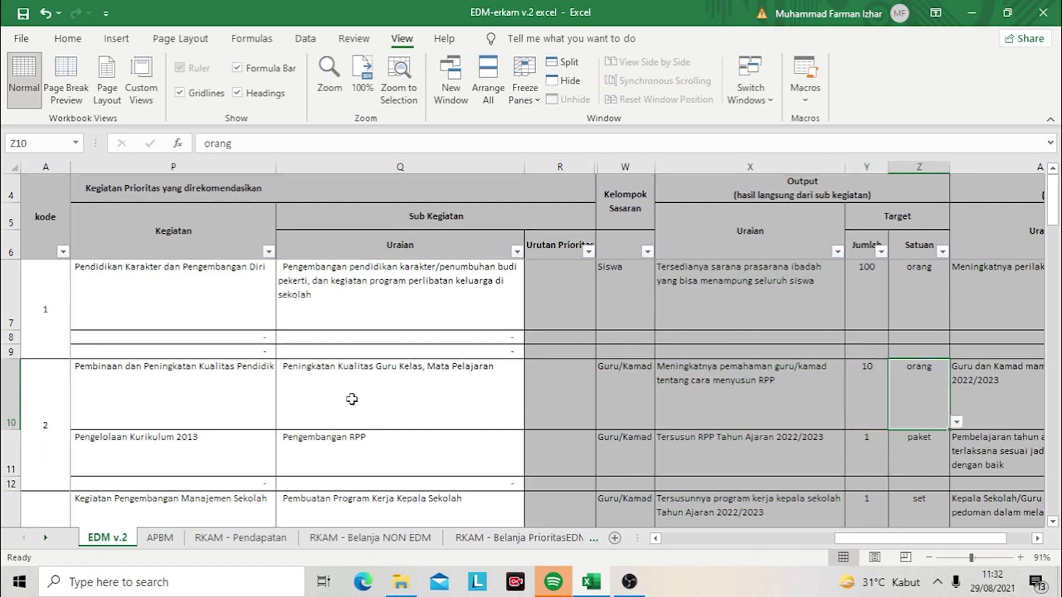
key("Right")
key("Left")
key("Left")
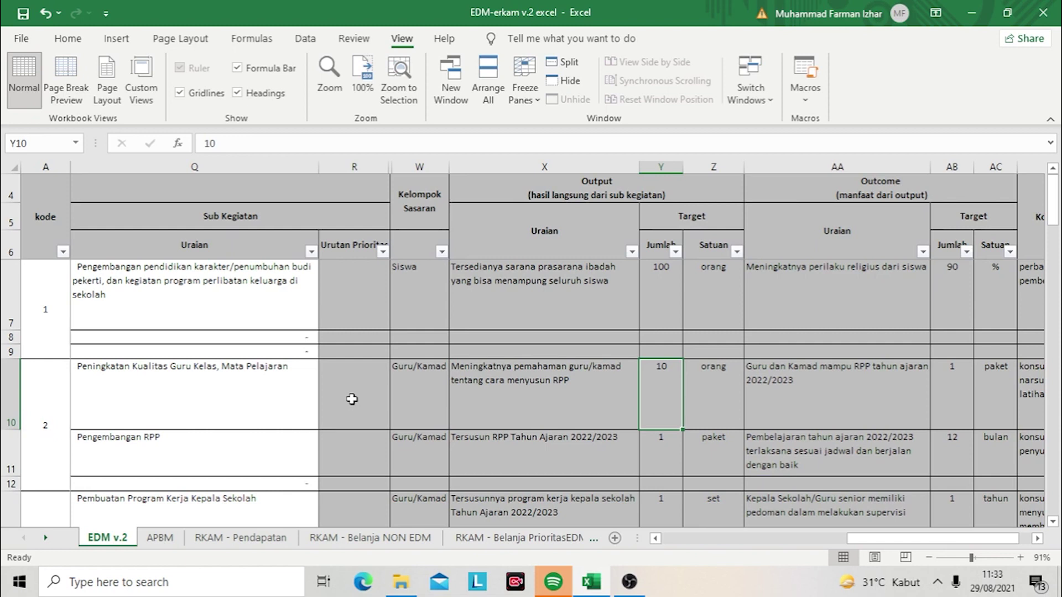
key("Right")
key("Left")
key("Left")
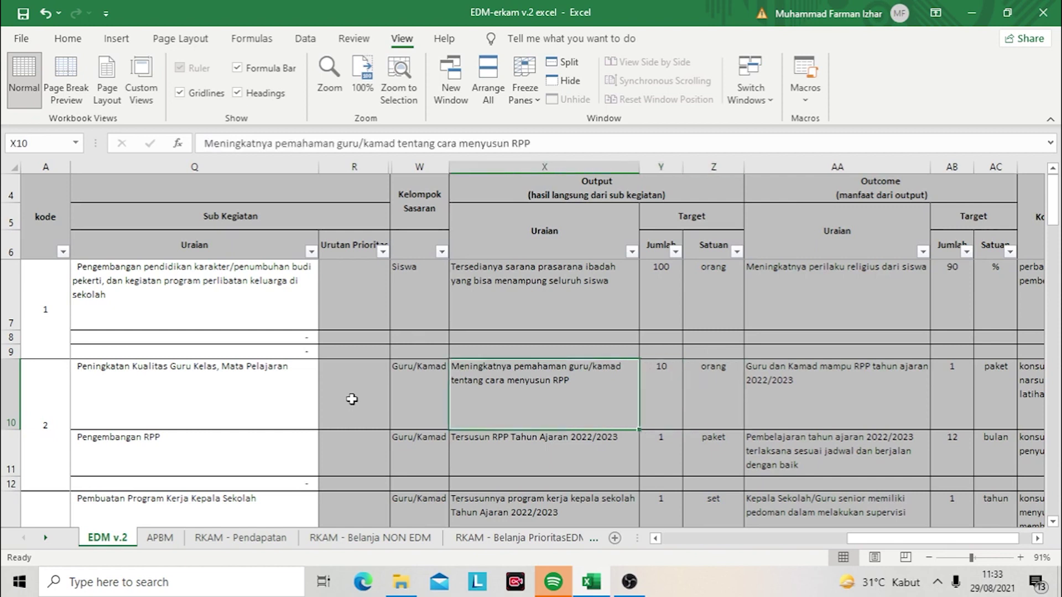
key("Right")
key("Right")
Step: Review row 10's Outcome Uraian with its target Jumlah and Satuan, through to the Komponen Biaya Utama
key("Right")
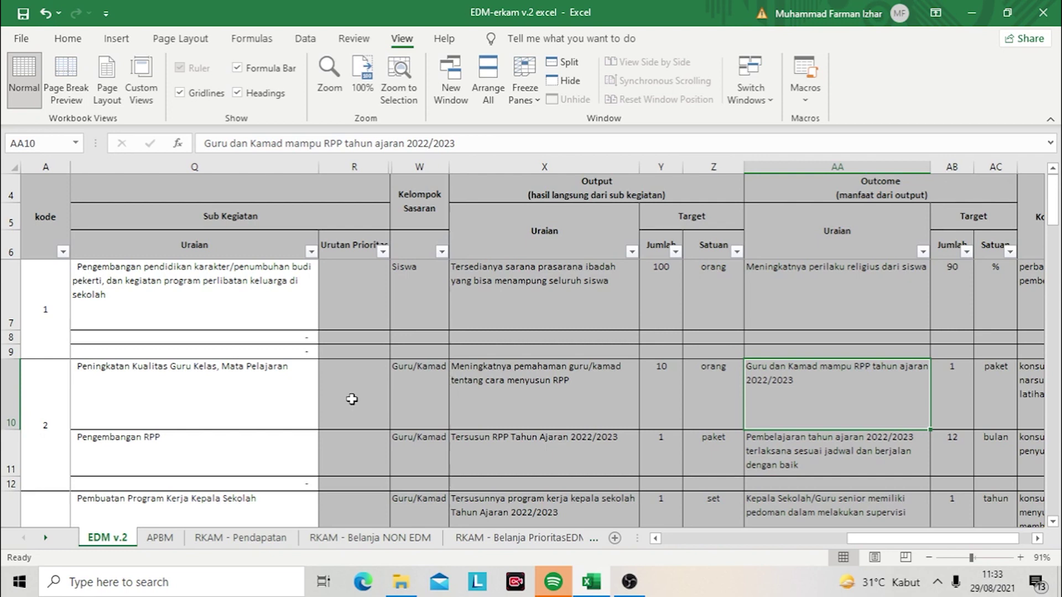
key("Right")
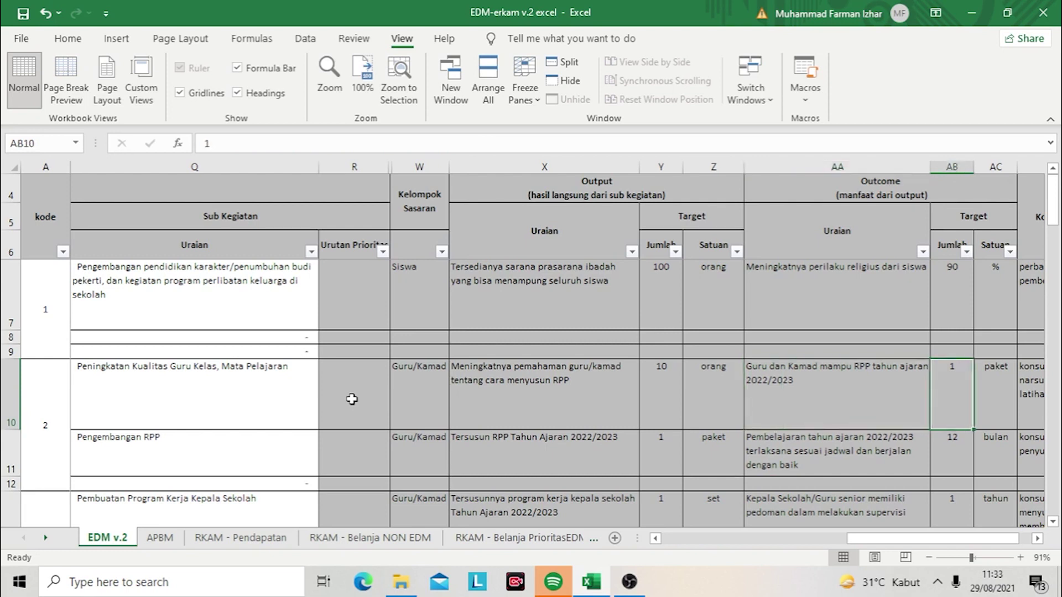
key("Right")
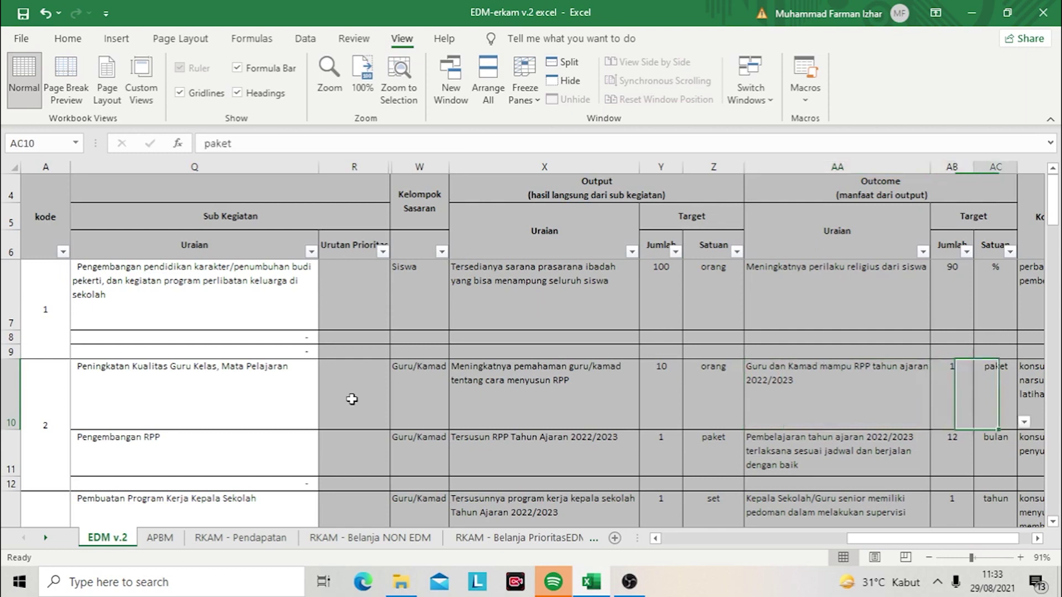
key("Left")
key("Right")
key("Left")
key("Right")
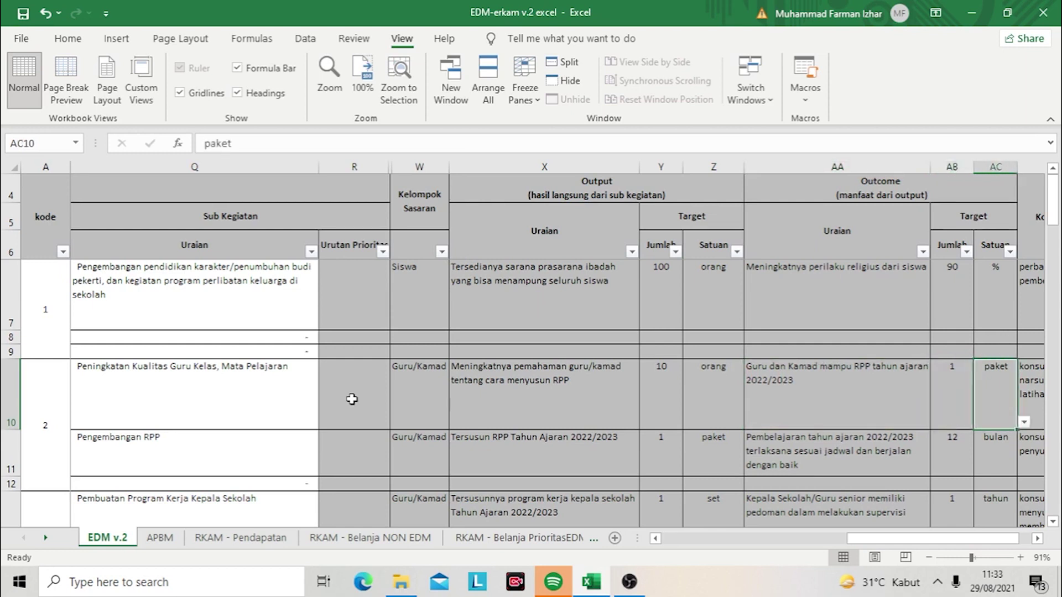
key("Left")
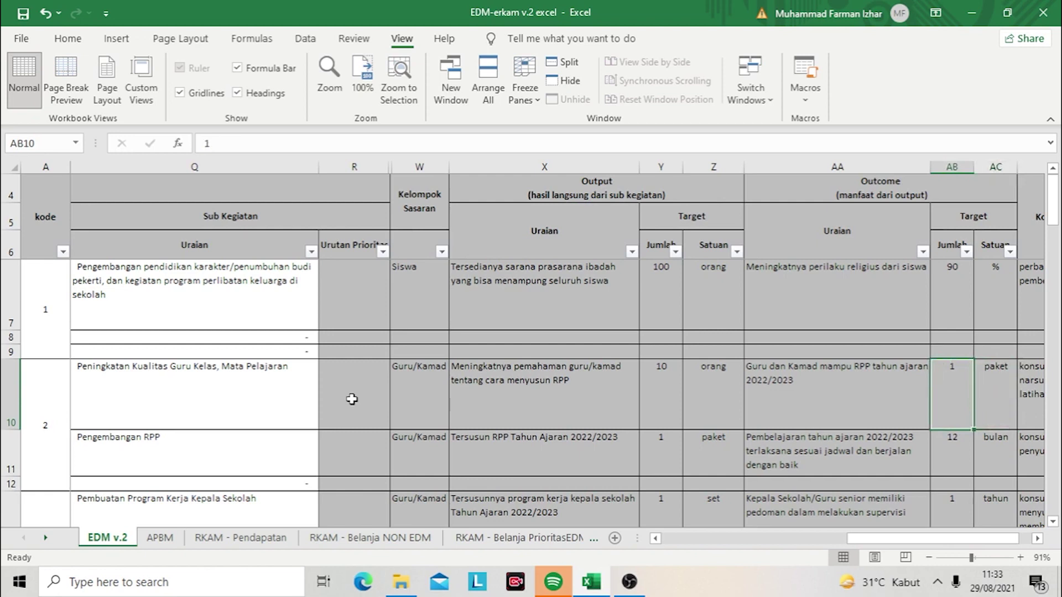
key("Right")
key("Left")
key("Right")
key("Left")
key("Right")
key("Left")
key("Left")
key("Right")
key("Right")
key("Right")
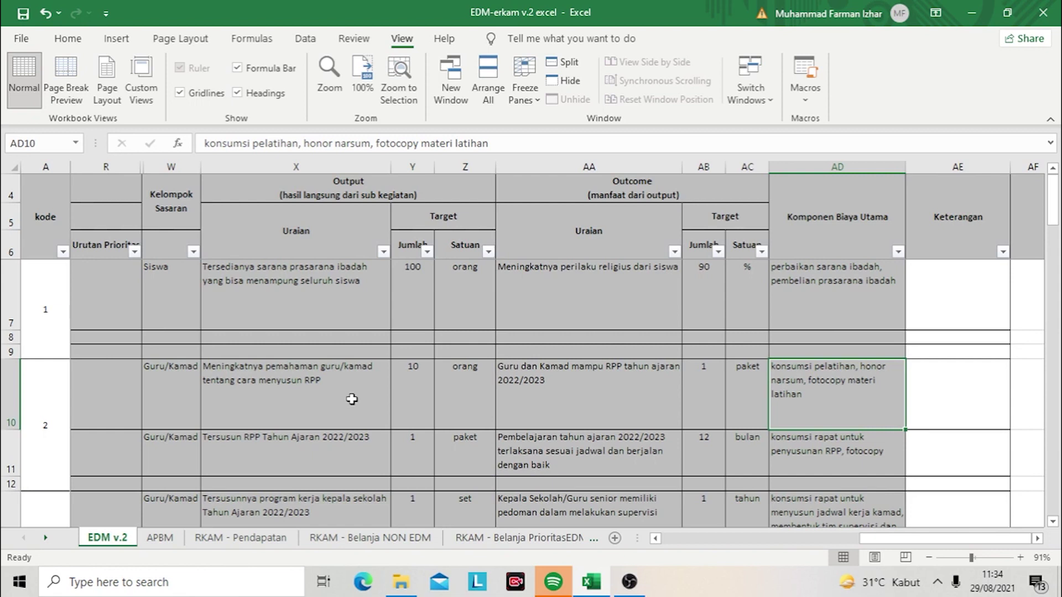
Step: Go back along row 11 from Komponen Biaya Utama to its Kegiatan and Sub Kegiatan Uraian
key("Down")
key("Left")
key("Left")
key("Left")
key("Left")
key("Left")
key("Left")
key("Left")
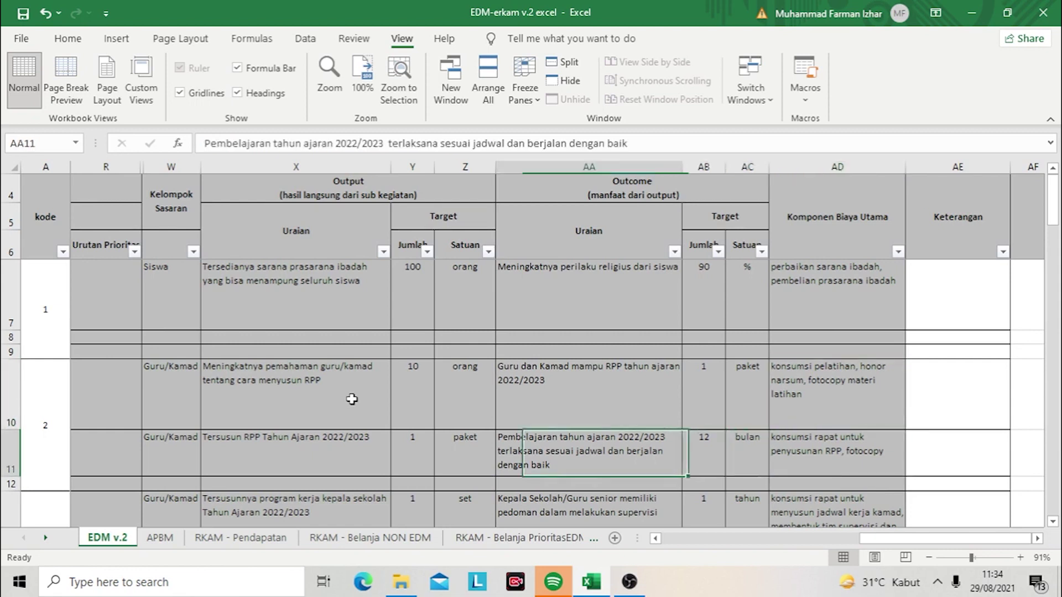
key("Left")
key("Left")
key("Left")
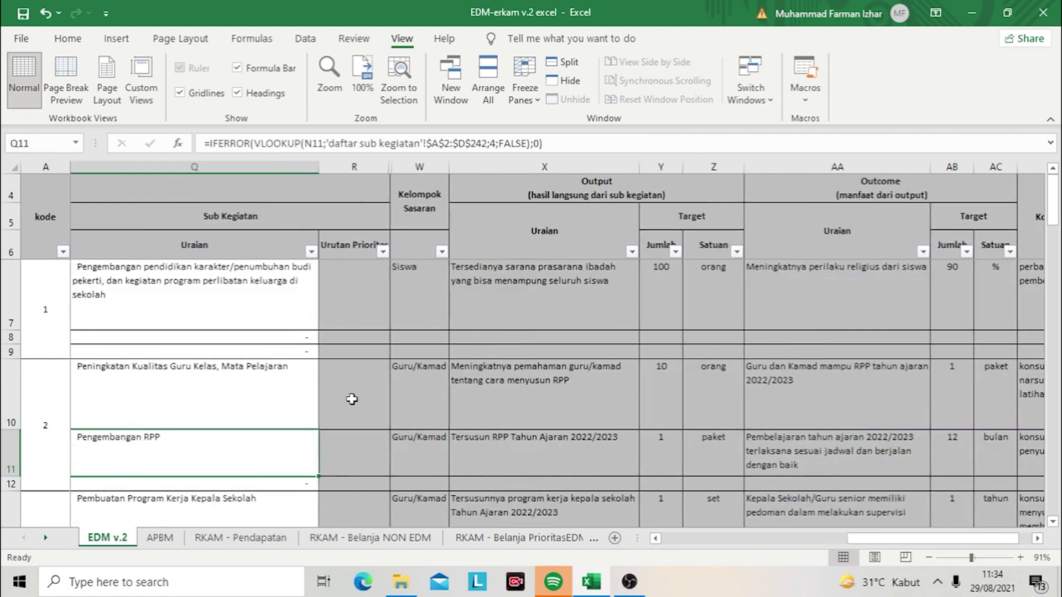
scroll(351, 399, "left", 1)
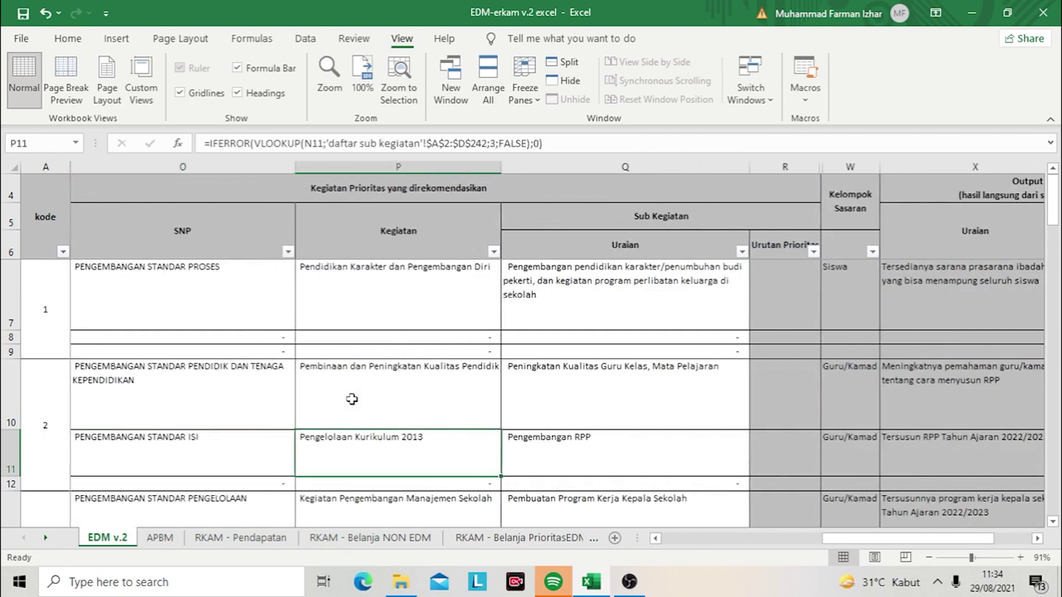
key("Right")
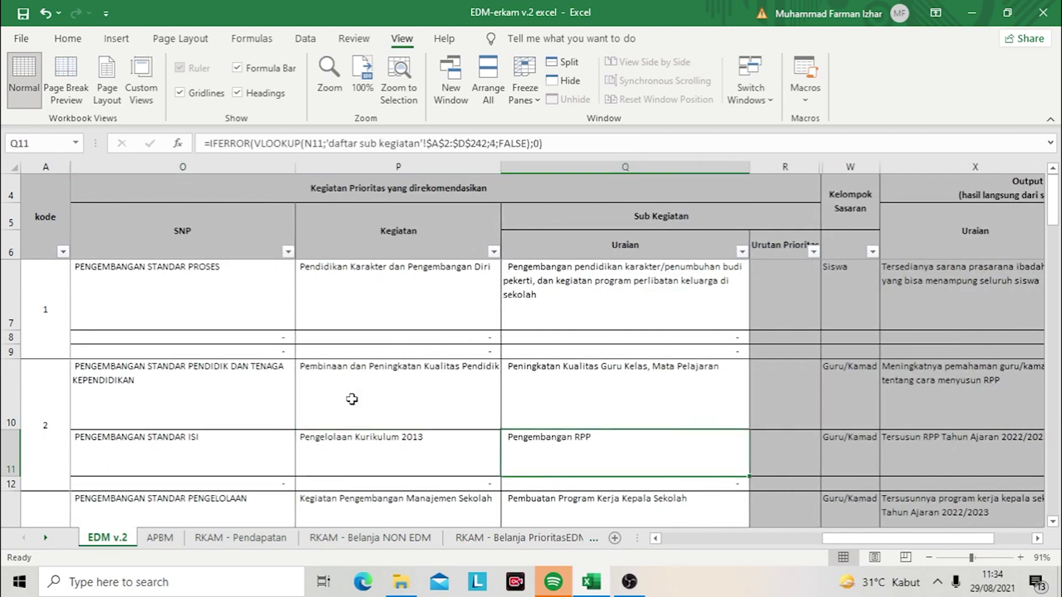
Step: Check row 11's Kelompok Sasaran and Output Uraian together with the Output target Jumlah and Satuan
key("Right")
key("Right")
key("Right")
key("Right")
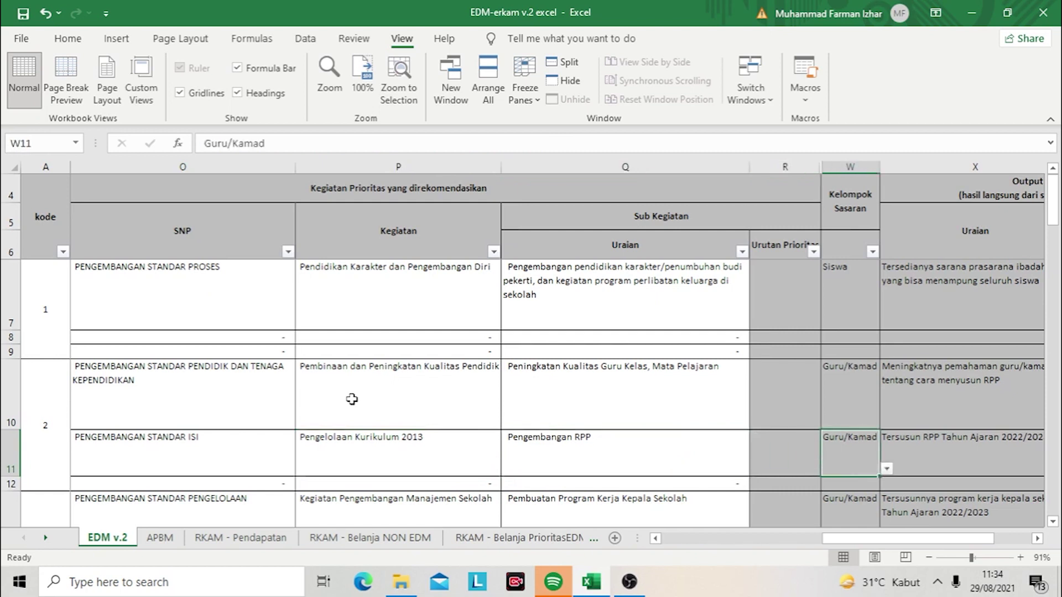
key("Right")
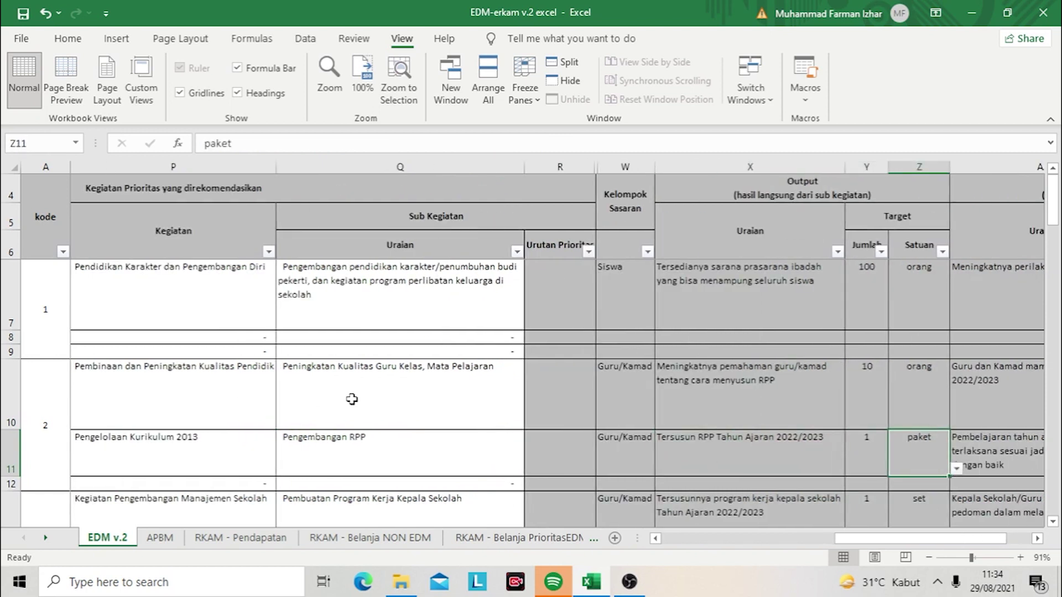
key("Left")
key("Left")
key("Left")
key("Right")
key("Right")
key("Left")
key("Left")
key("Left")
key("Left")
key("Right")
key("Right")
key("Right")
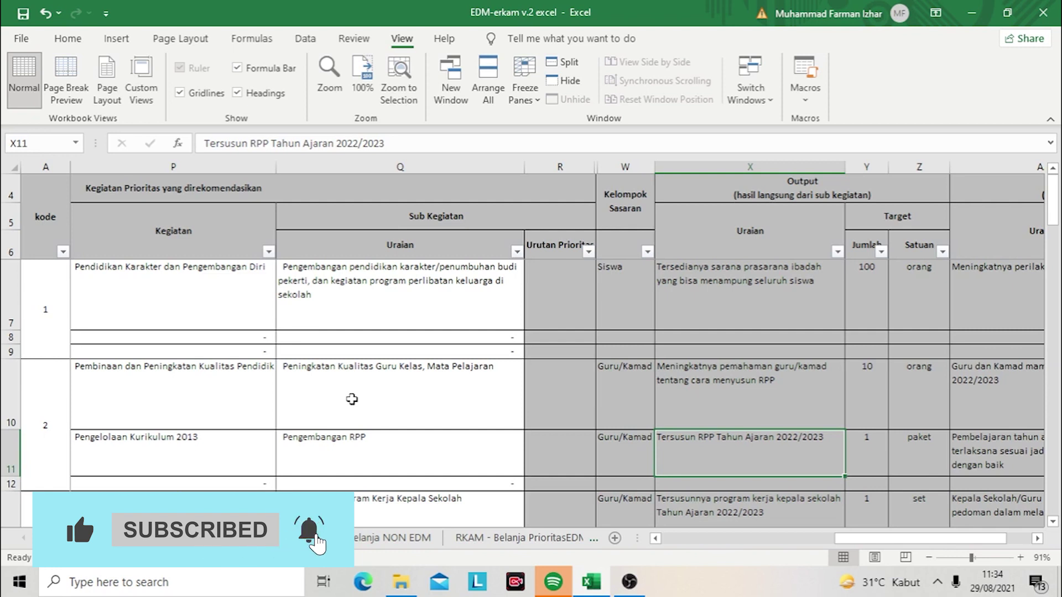
Step: Review row 11's Outcome Uraian and target Jumlah against its Output Uraian
key("Right")
key("Right")
key("Right")
key("Right")
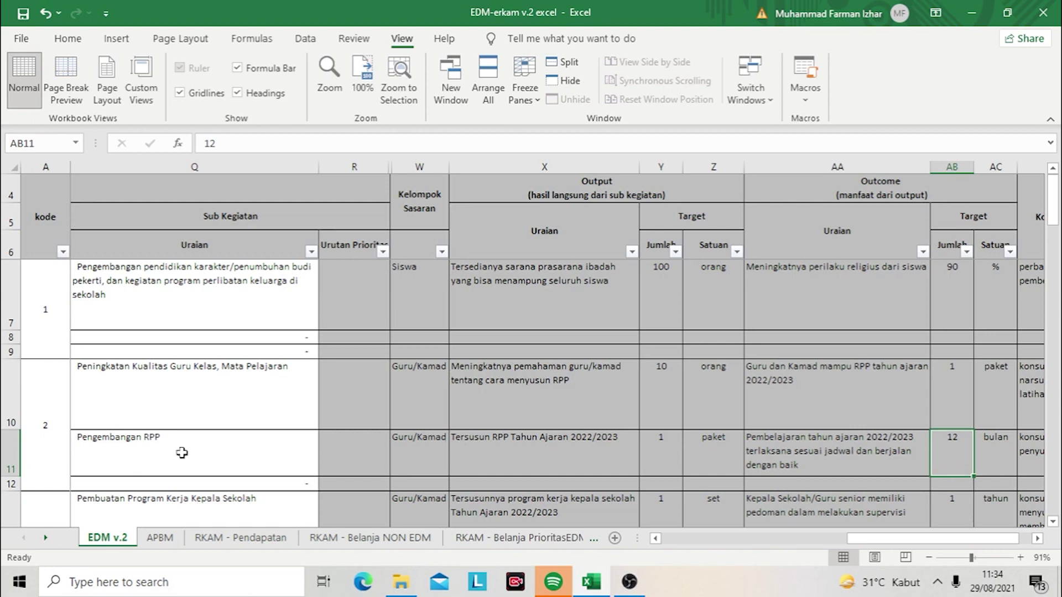
left_click(527, 448)
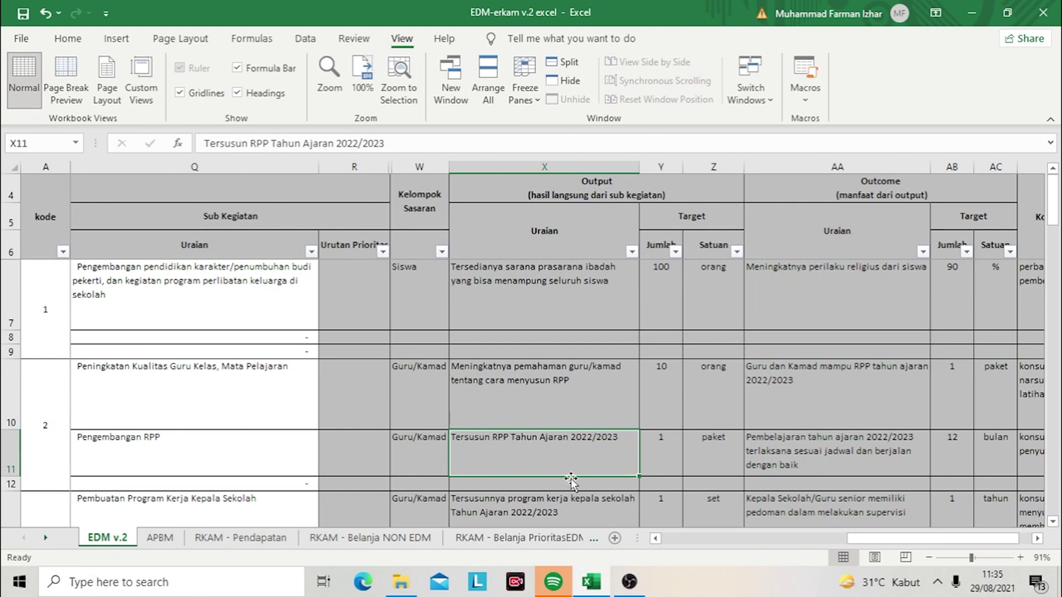
left_click(795, 452)
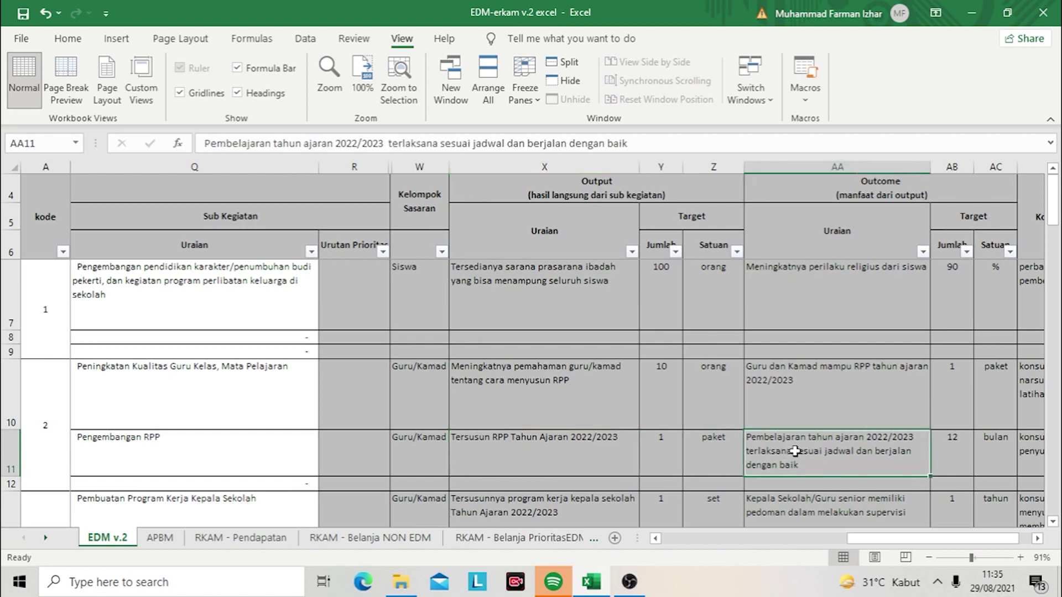
Step: Go back from row 11's Outcome Uraian to the Deskripsi column and read the problem description in row 10
key("Left")
key("Left")
key("Left")
key("Left")
key("Left")
key("Left")
key("Left")
key("Left")
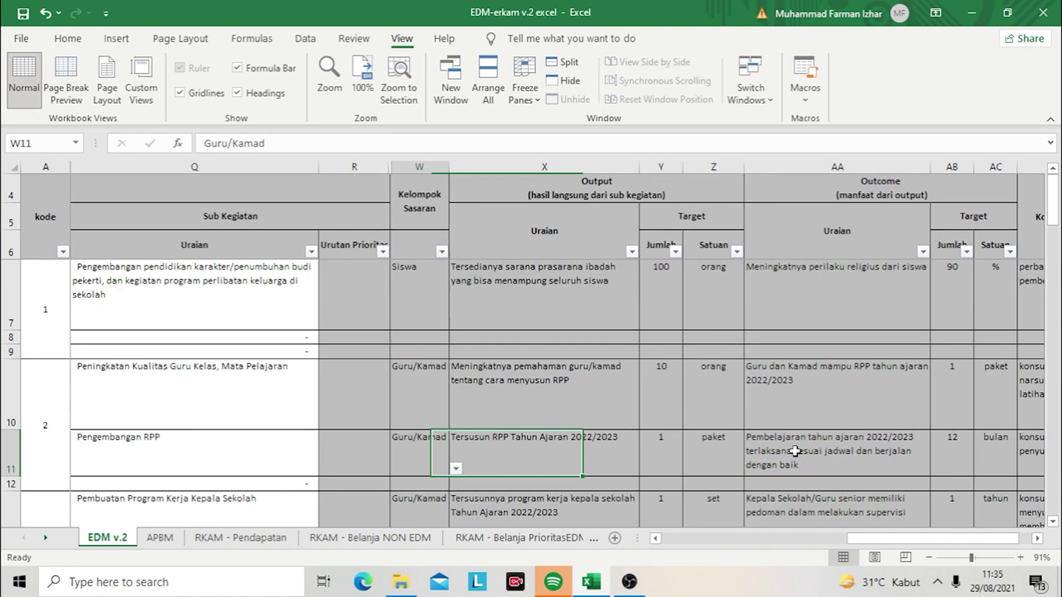
key("Left")
key("Left")
key("Left")
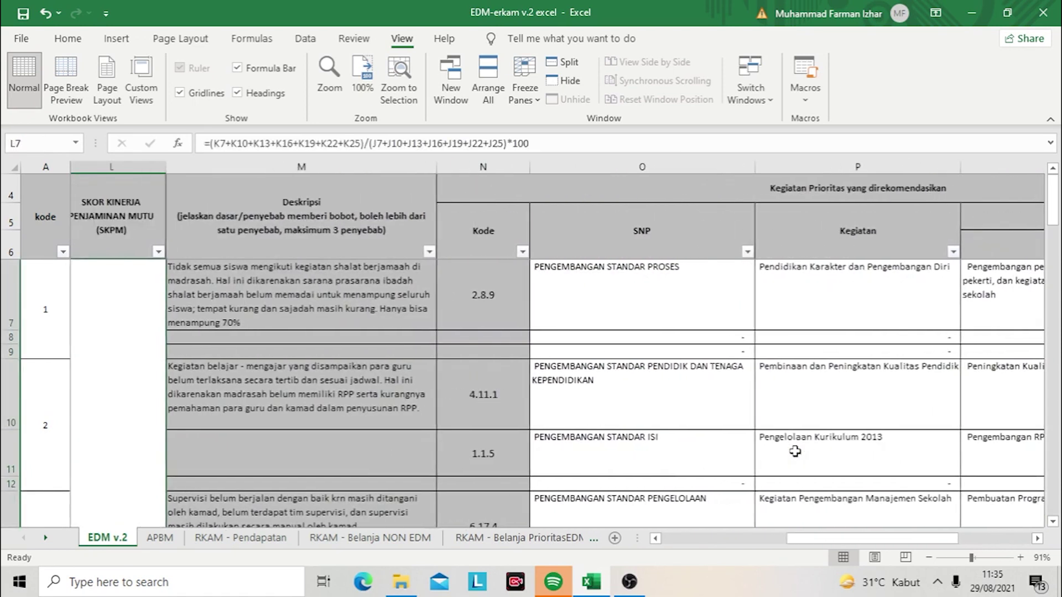
key("Right")
key("Up")
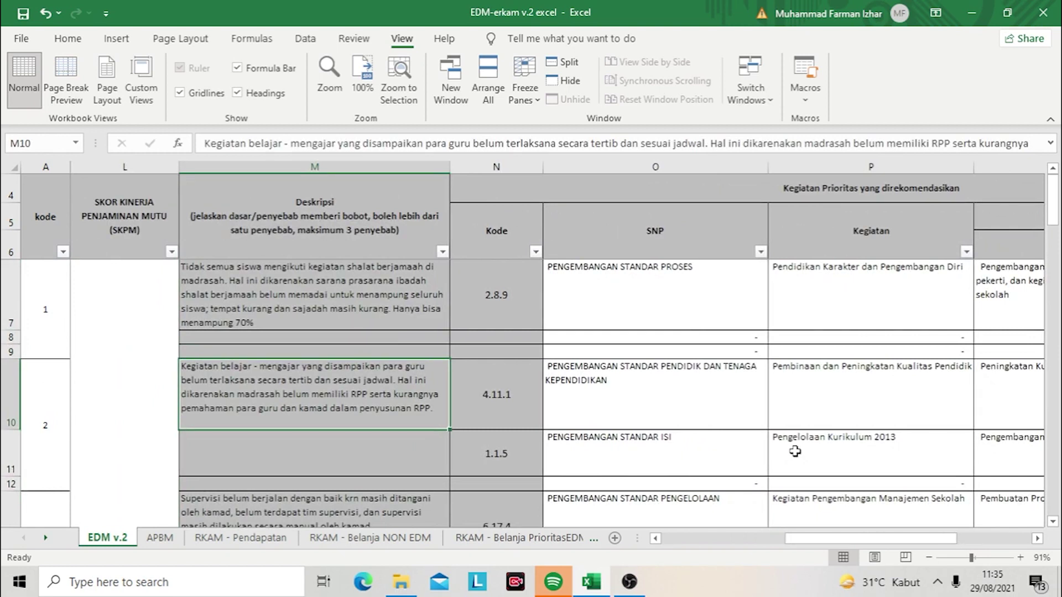
Step: Follow row 10 from Deskripsi to Sub Kegiatan and compare the Uraian of rows 10 and 11
key("Right")
key("Right")
key("Right")
key("Right")
key("Right")
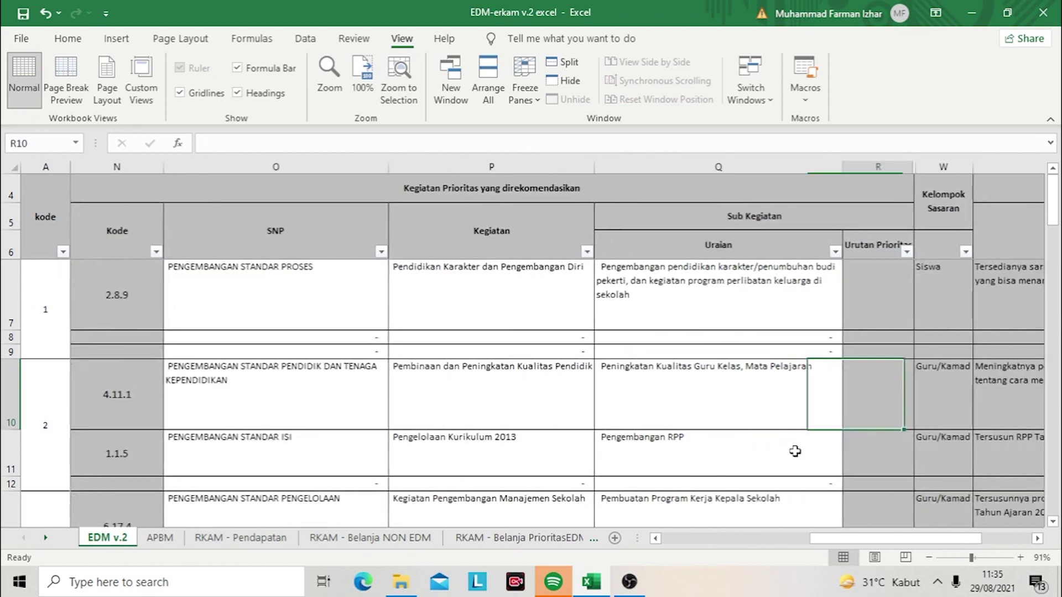
key("Left")
key("Down")
key("Up")
key("Down")
key("Up")
key("Down")
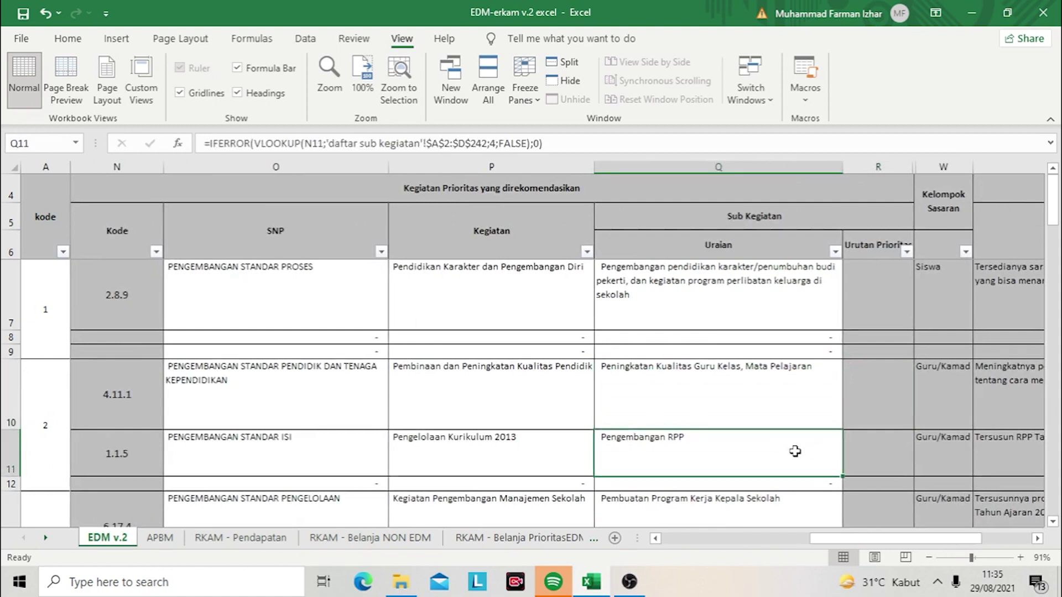
Step: Trace row 11's Sub Kegiatan back through the score columns to indicator 2's Pertanyaan Per Indikator
key("Left")
key("Left")
key("Left")
key("Left")
key("Left")
key("Left")
key("Left")
key("Left")
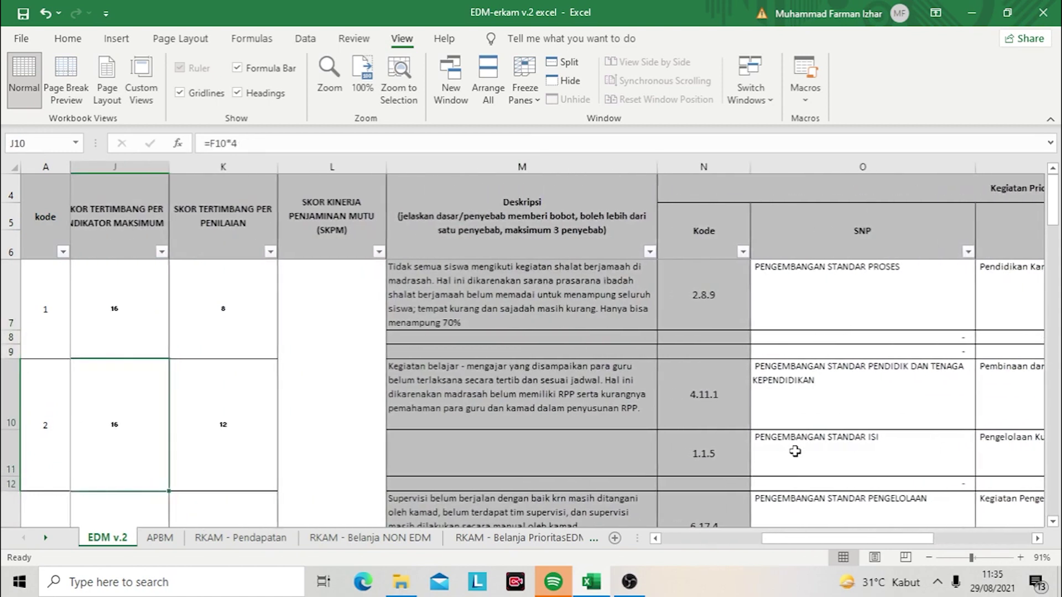
key("Left")
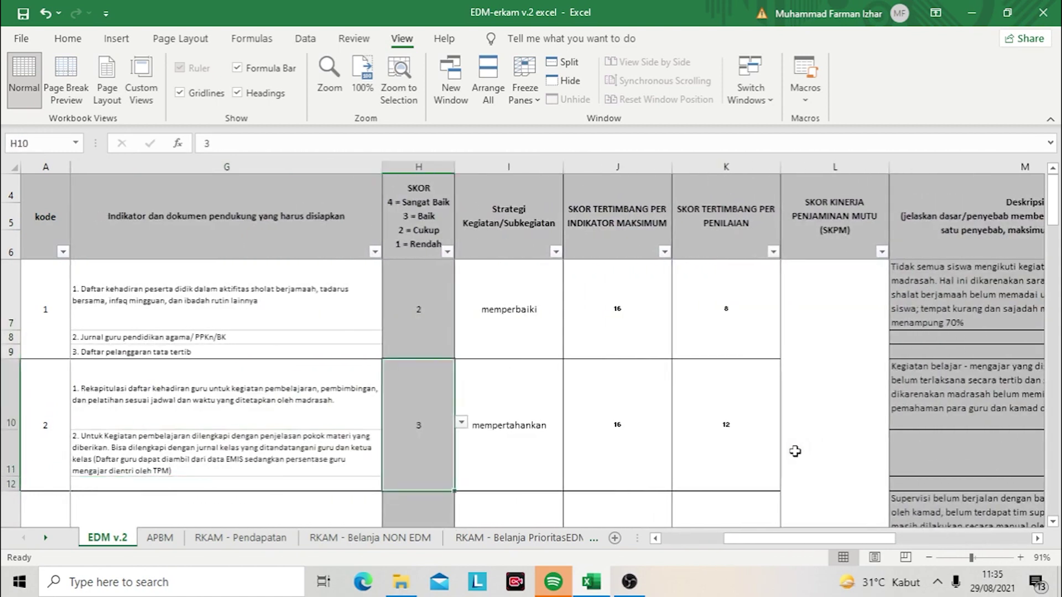
key("Left")
key("Left")
key("Left")
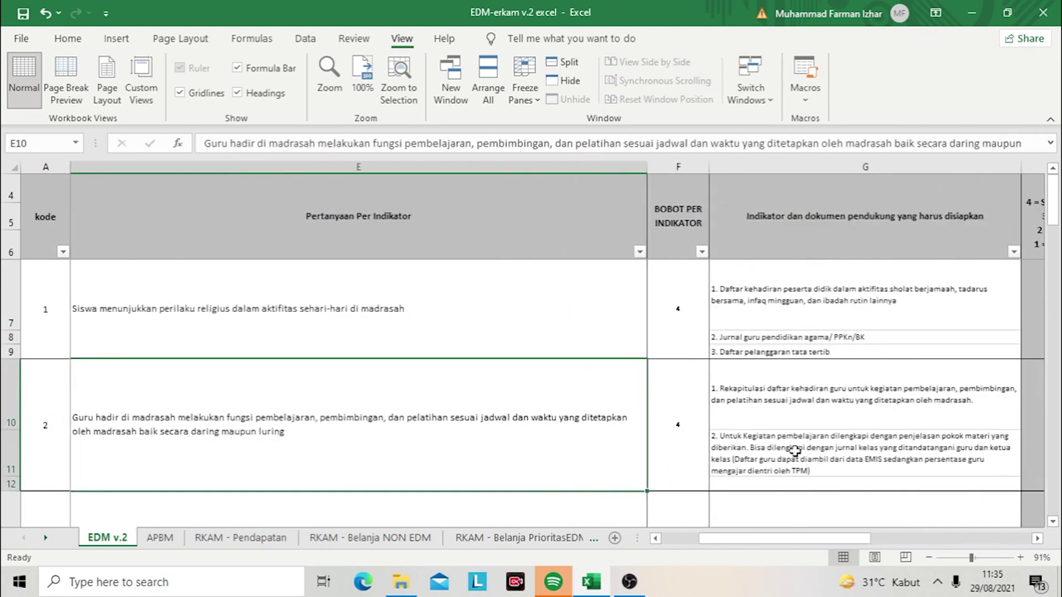
Step: Review indicator 2's weight, supporting documents, Skor, Strategi Kegiatan/Subkegiatan and maximum weighted score
key("Right")
key("Right")
key("Right")
key("Right")
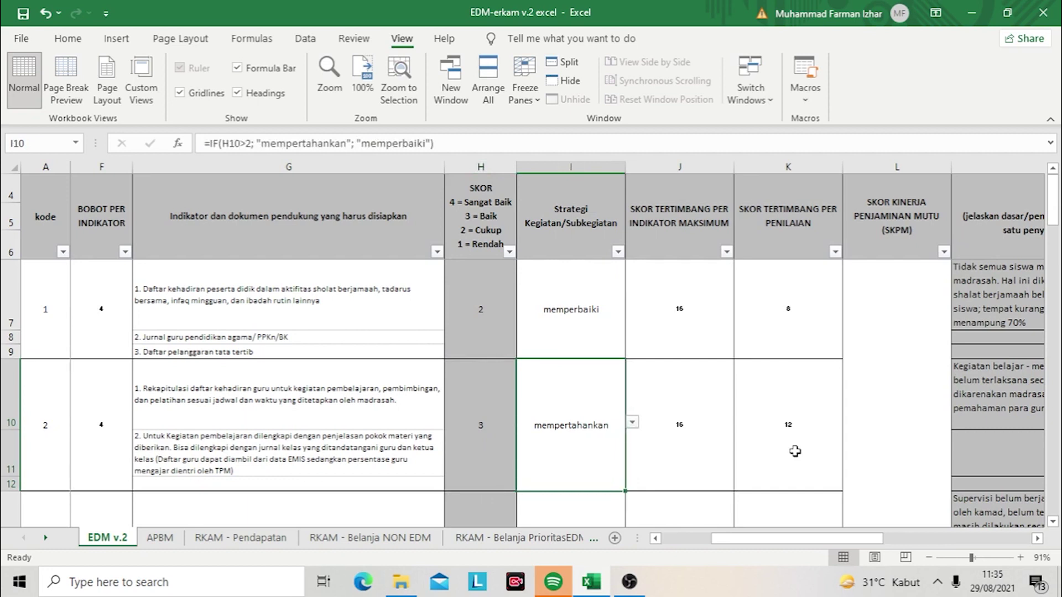
key("Right")
key("Right")
key("Right")
key("Right")
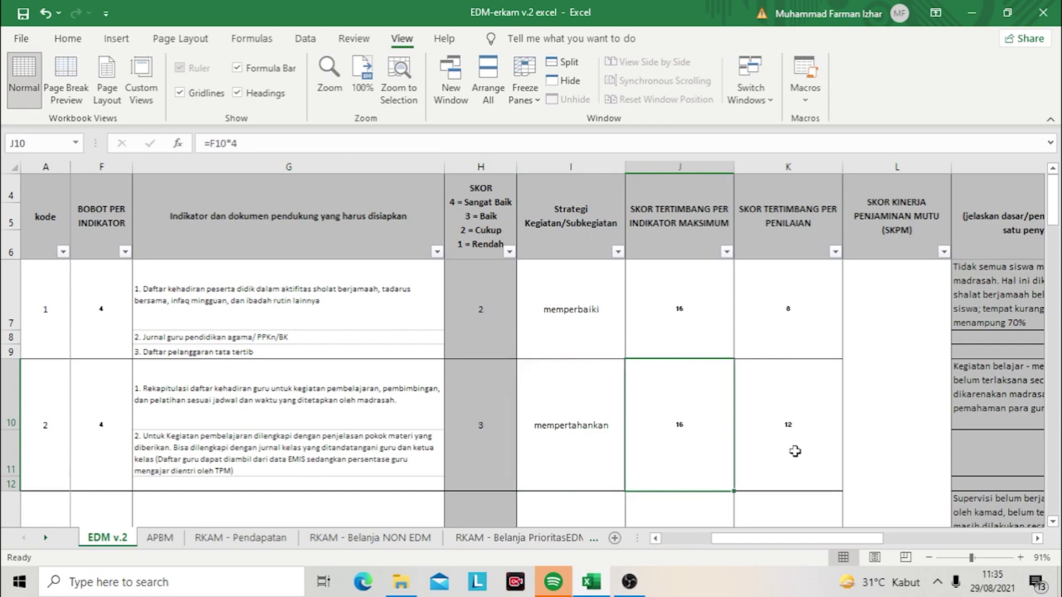
Step: Follow row 11 from its Kode through Kelompok Sasaran and the Output Uraian and target to the Outcome
key("Right")
key("Right")
key("Right")
key("Right")
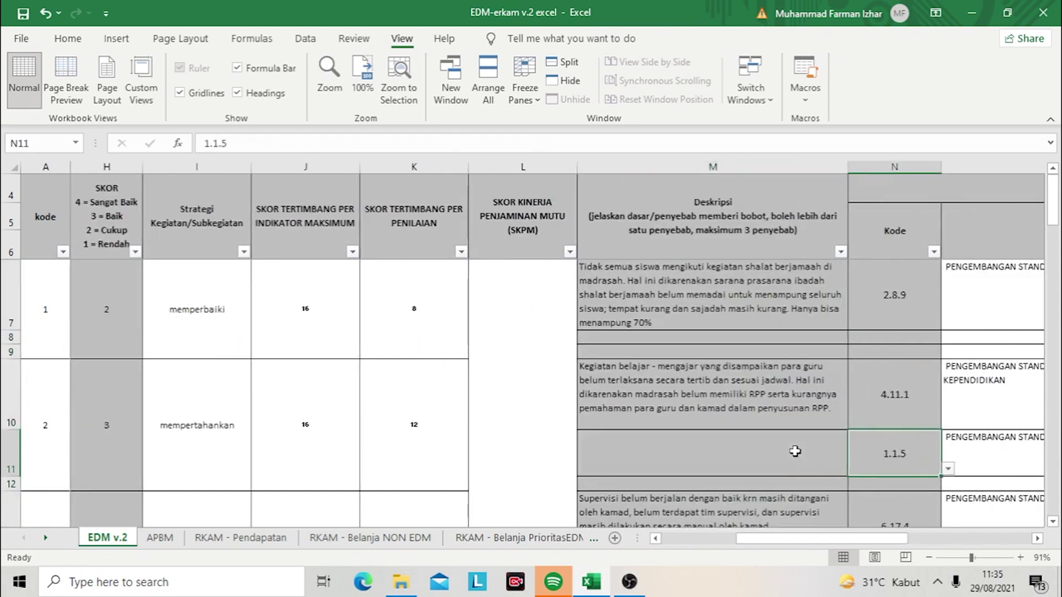
key("Right")
key("Right")
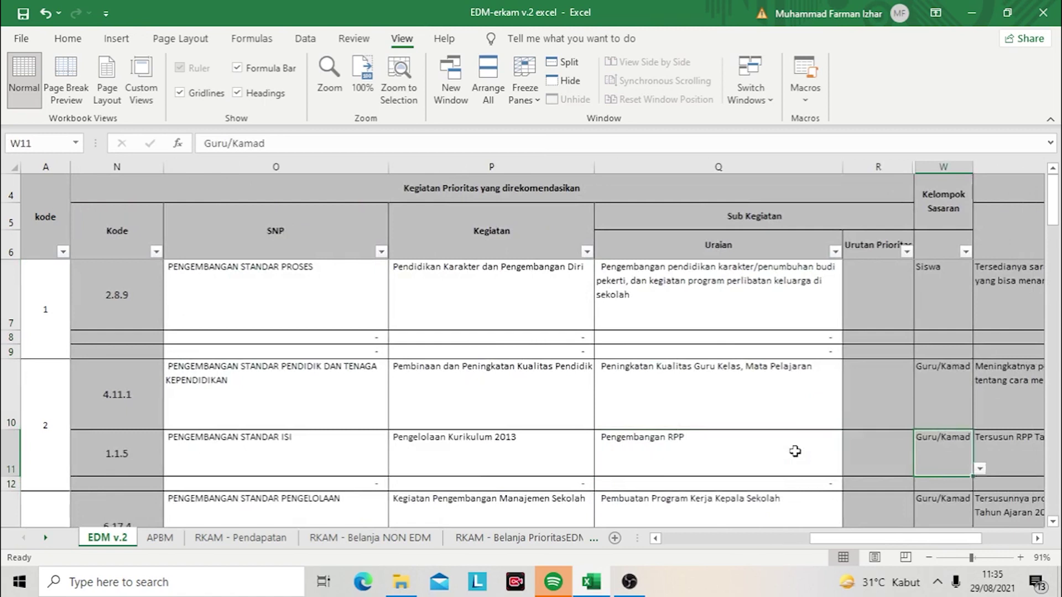
key("Right")
key("Right")
key("Right")
key("Right")
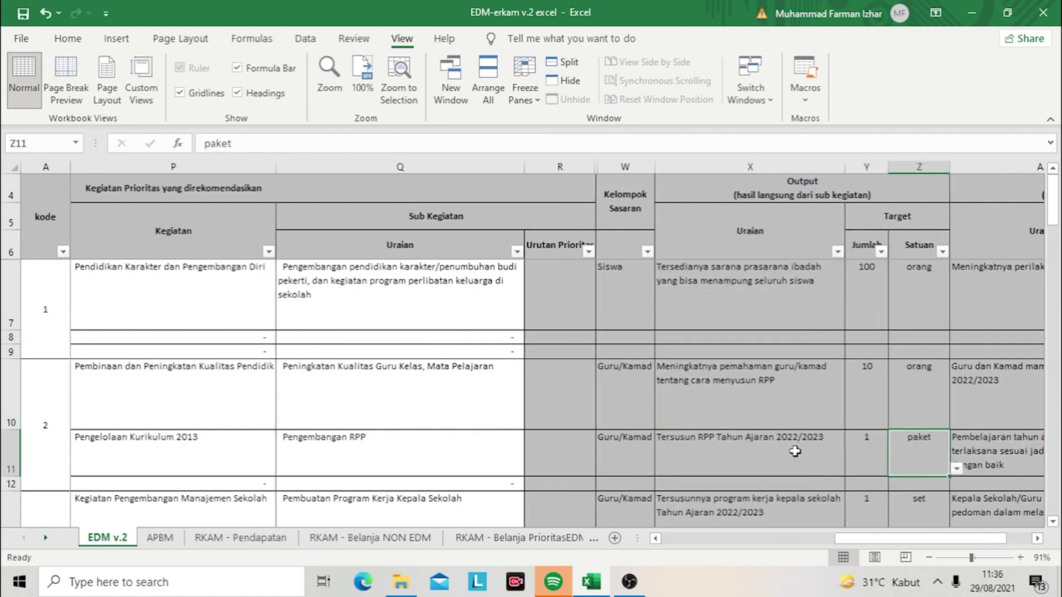
key("Right")
key("Right")
Step: Go back along row 11 from the Outcome past the Output and Kelompok Sasaran to its Kegiatan and Sub Kegiatan
key("Left")
key("Left")
key("Left")
key("Left")
key("Left")
key("Left")
key("Left")
key("Left")
key("Left")
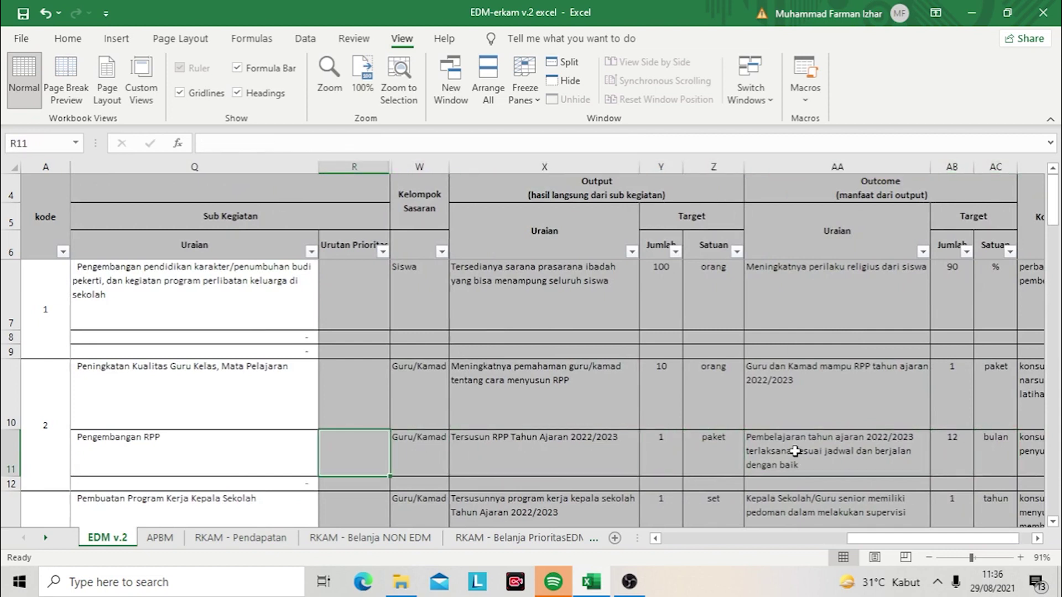
Step: Check row 11's Output and Outcome with their targets, through to the Komponen Biaya Utama
key("Right")
key("Right")
key("Right")
key("Right")
key("Right")
key("Right")
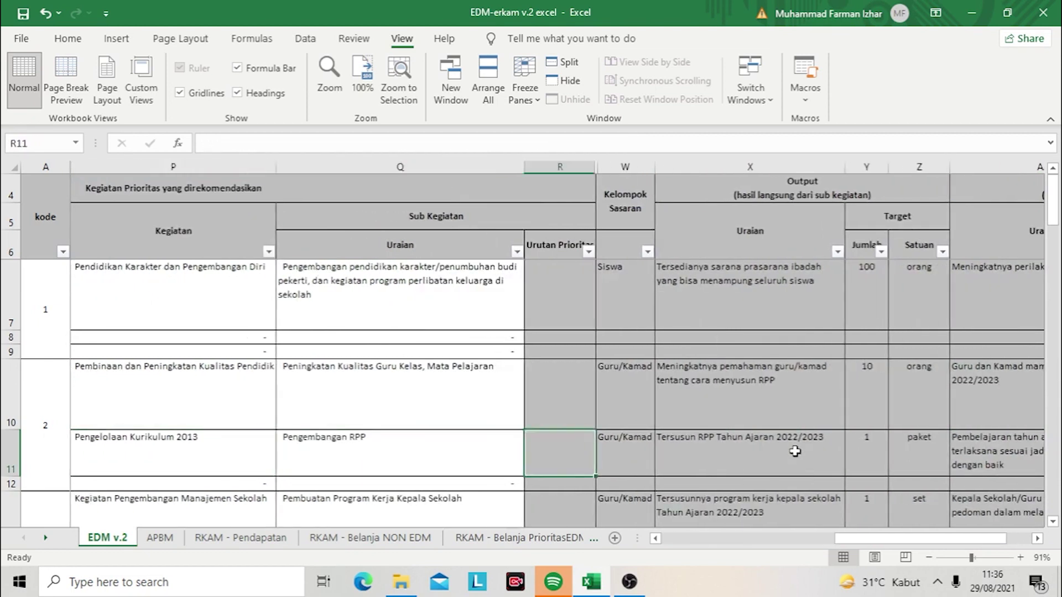
key("Right")
key("Right")
key("Right")
key("Right")
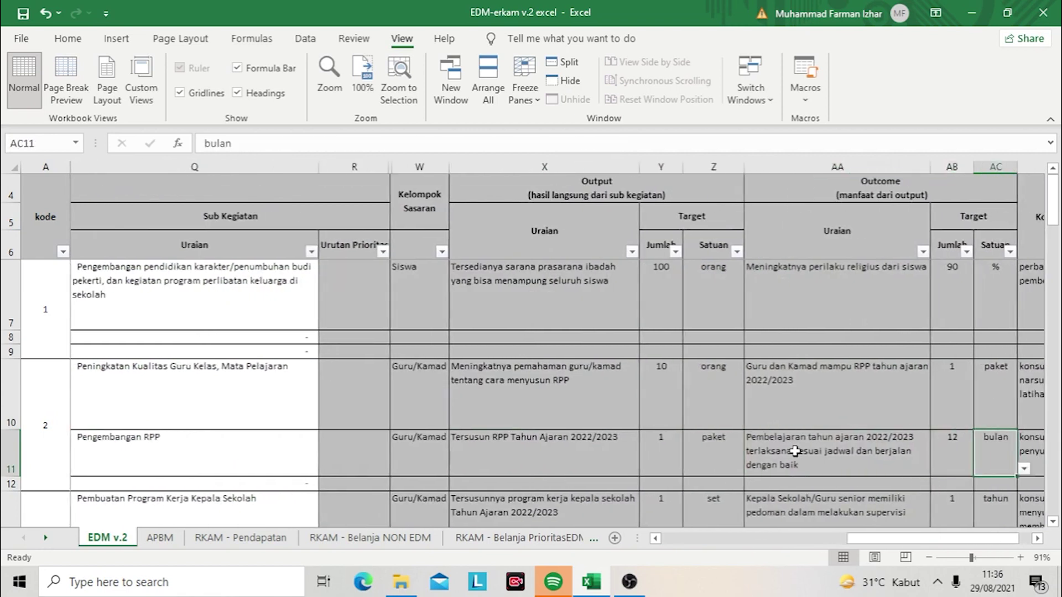
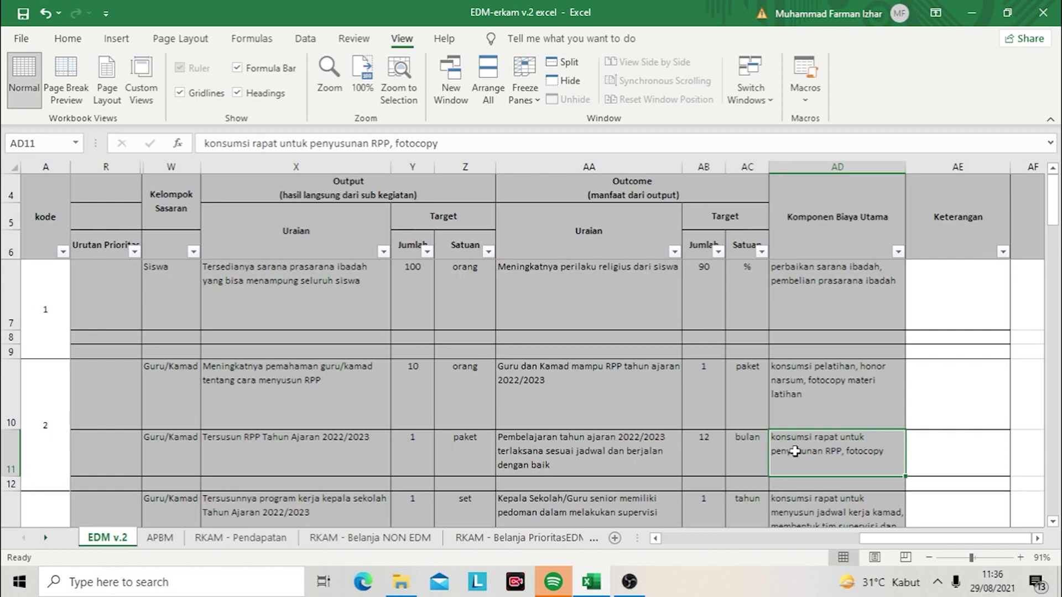
Step: Compare the Komponen Biaya Utama of rows 10 and 11, and return along row 11 to Kelompok Sasaran
key("Up")
key("Down")
key("Left")
key("Left")
key("Left")
key("Left")
key("Left")
key("Left")
key("Left")
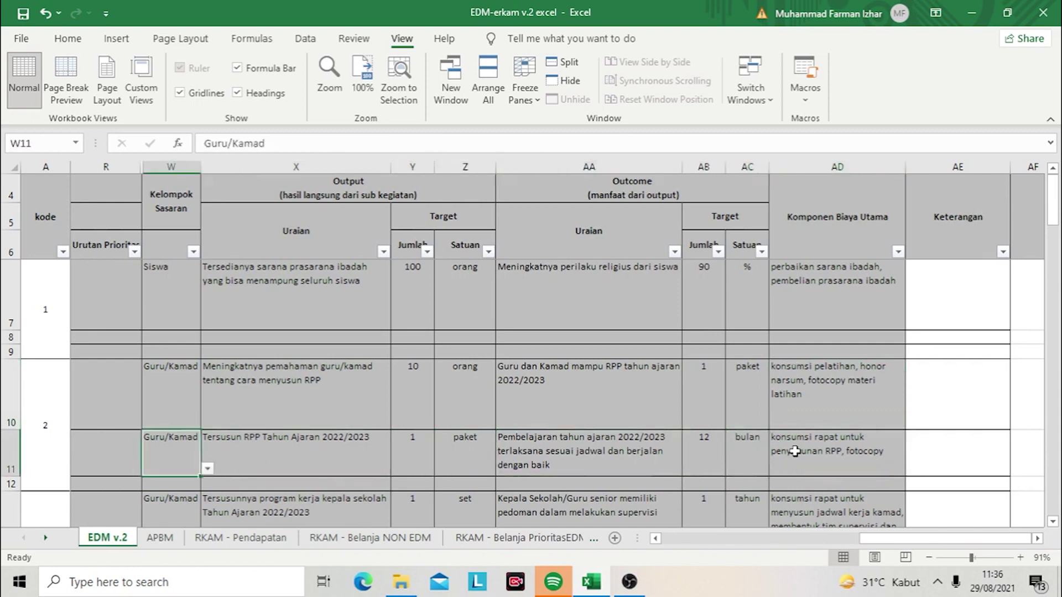
Step: Go back from row 11's Kelompok Sasaran through its activity columns and Deskripsi to indicator 2's Skor
key("Left")
key("Left")
key("Left")
key("Left")
key("Left")
key("Left")
key("Left")
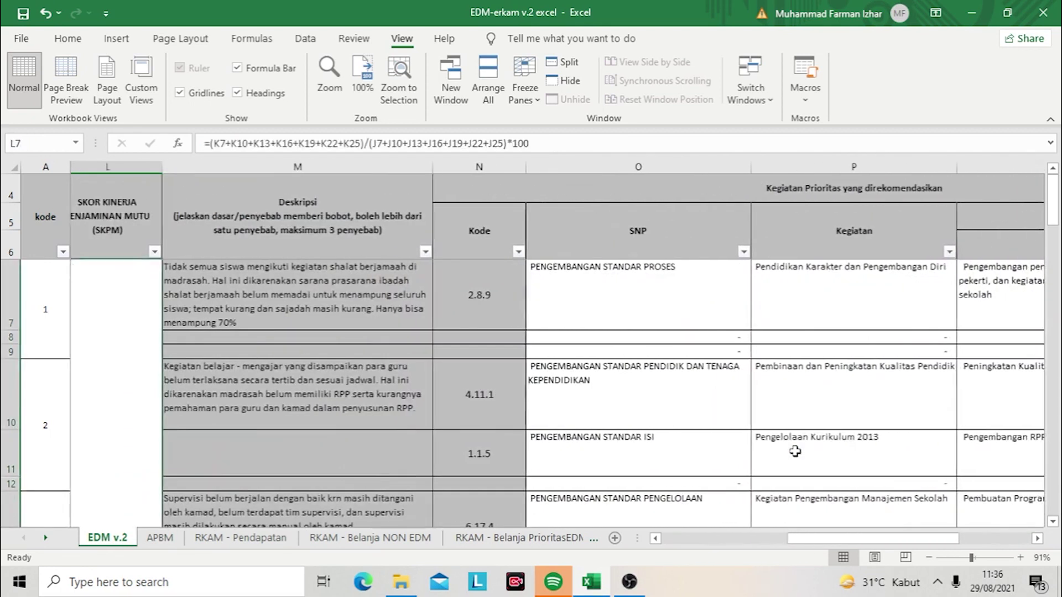
key("Down")
key("Left")
key("Left")
key("Left")
key("Left")
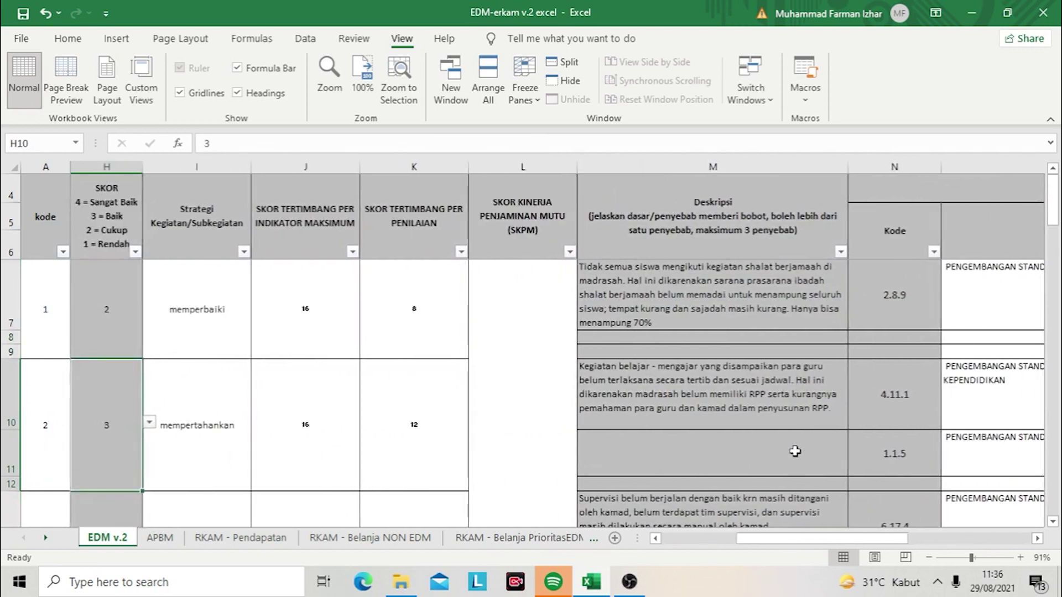
Step: Examine how indicator 2's Skor relates to its Strategi, weighted scores and the SKPM formula
key("Right")
key("Left")
key("Left")
key("Right")
key("Right")
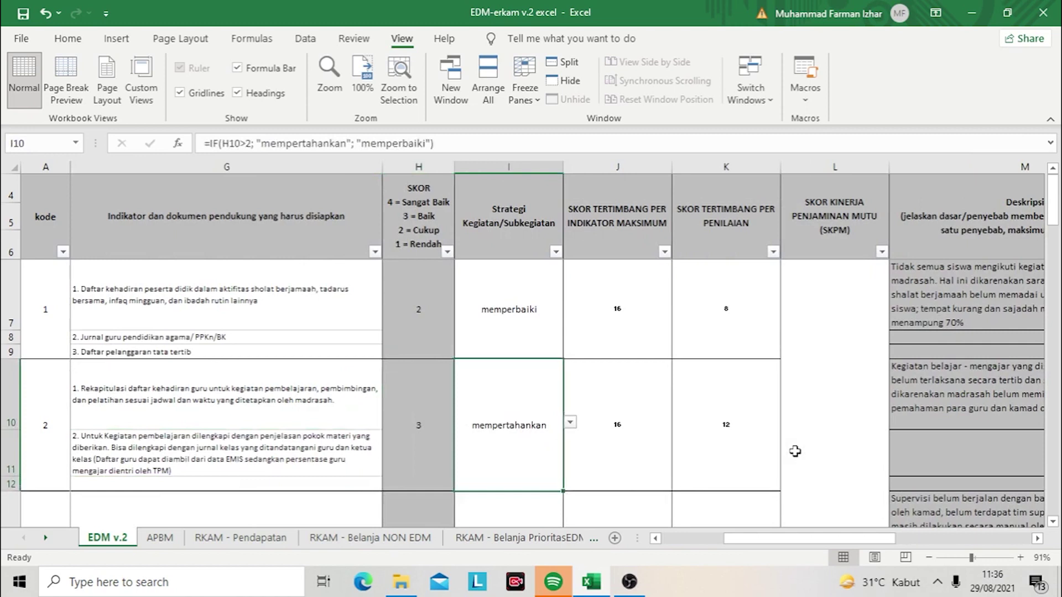
key("Left")
key("Right")
key("Right")
key("Right")
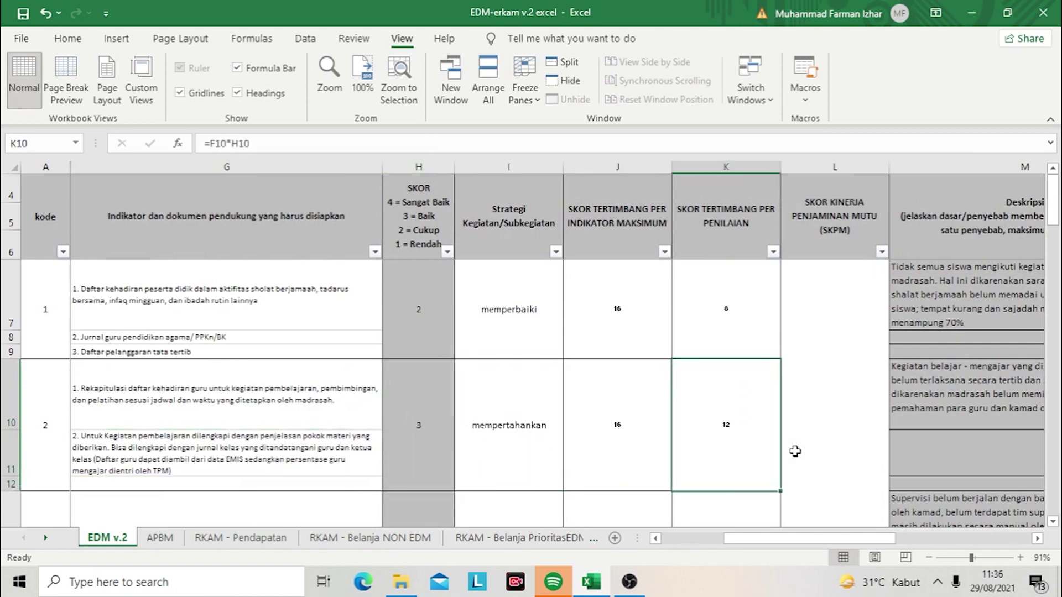
key("Right")
key("Right")
key("Left")
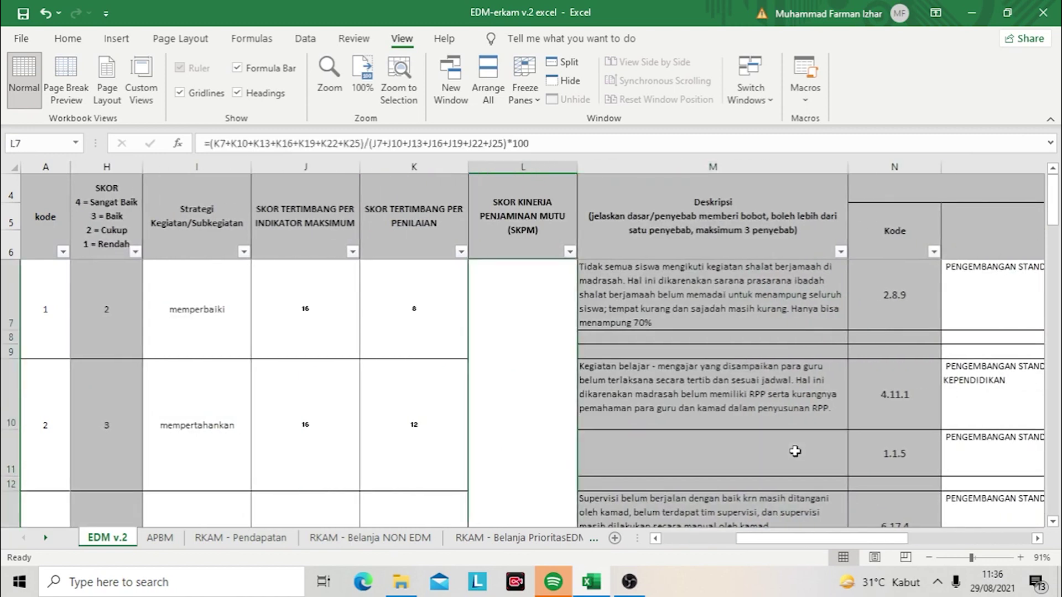
Step: Recheck indicator 2's Skor and Strategi Kegiatan/Subkegiatan against both Skor Tertimbang columns
key("Left")
key("Left")
key("Left")
key("Left")
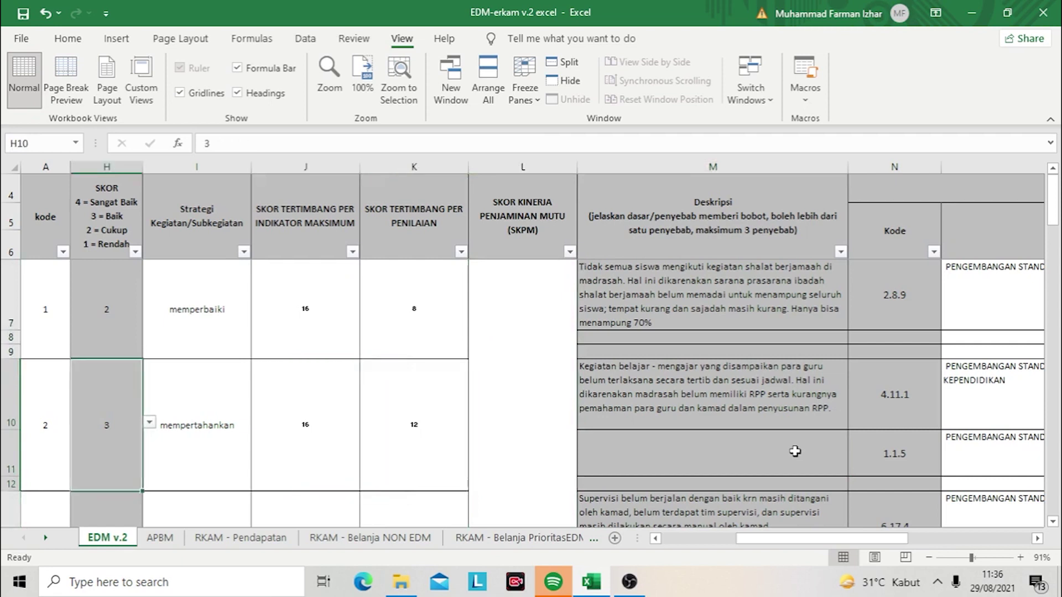
key("Right")
key("Left")
key("Right")
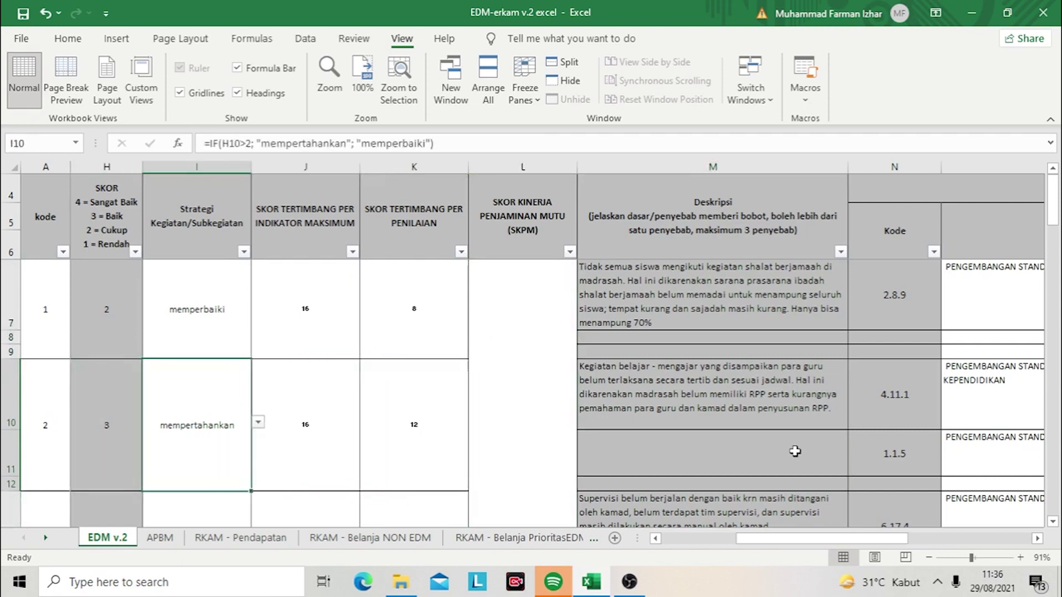
key("Right")
key("Right")
key("Left")
key("Left")
key("Right")
key("Right")
key("Right")
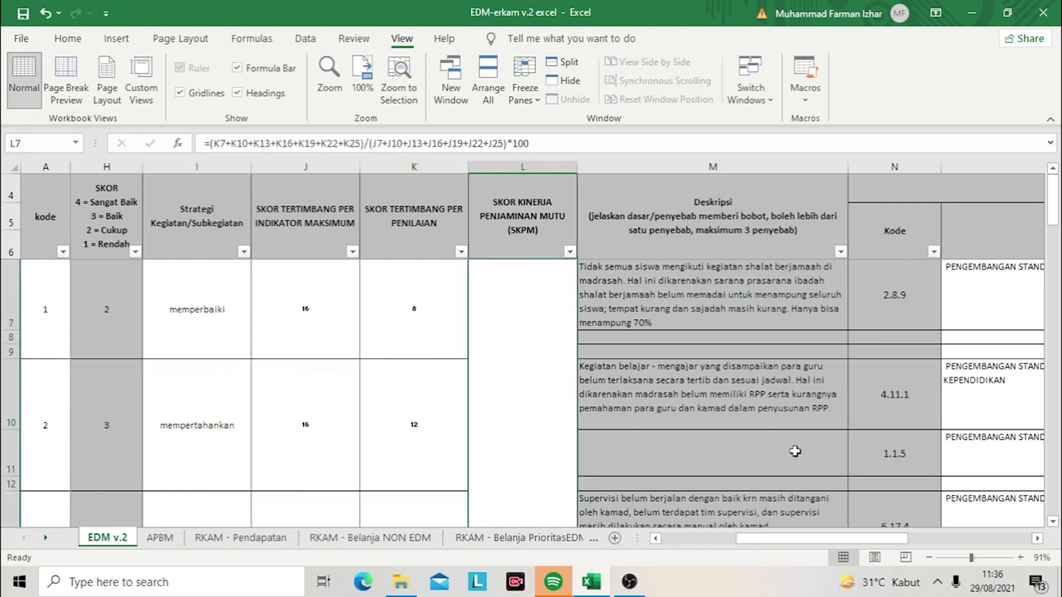
Step: Inspect row 11's Deskripsi cell along with its Kode and SNP
left_click(795, 451)
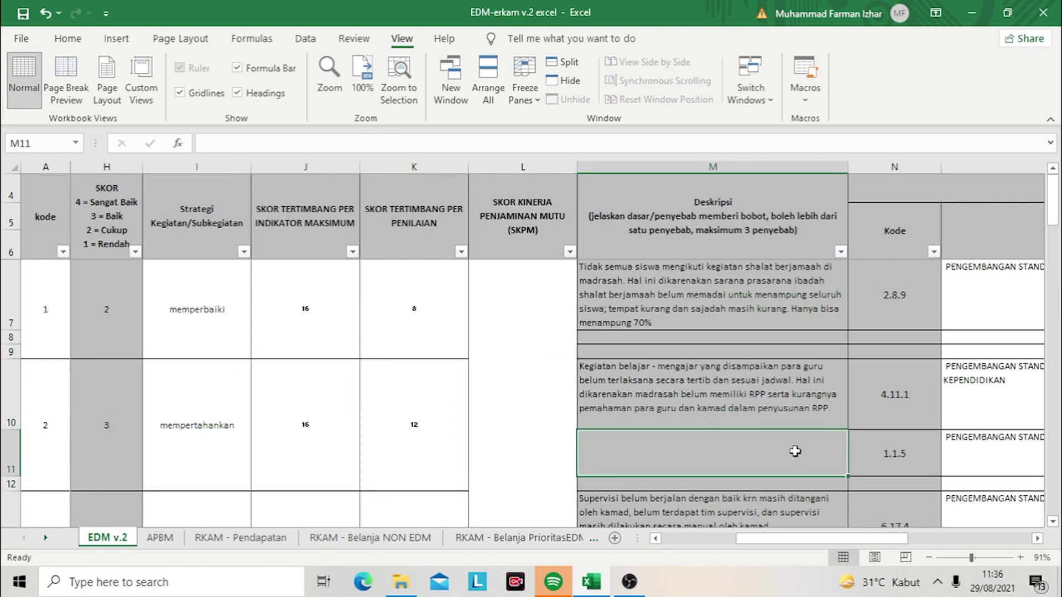
key("Right")
key("Right")
key("Right")
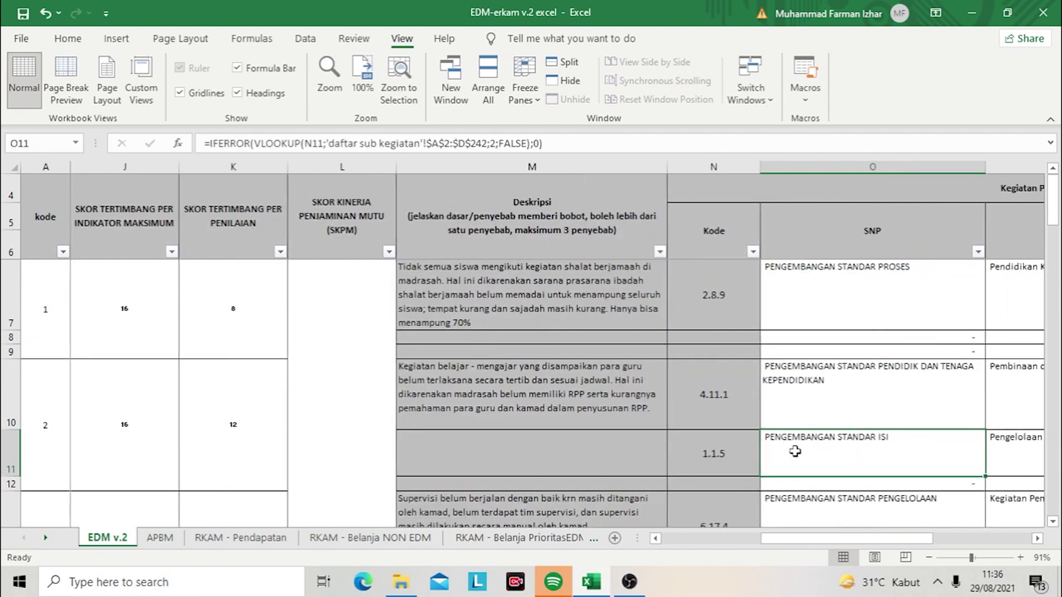
key("Left")
key("Left")
key("Left")
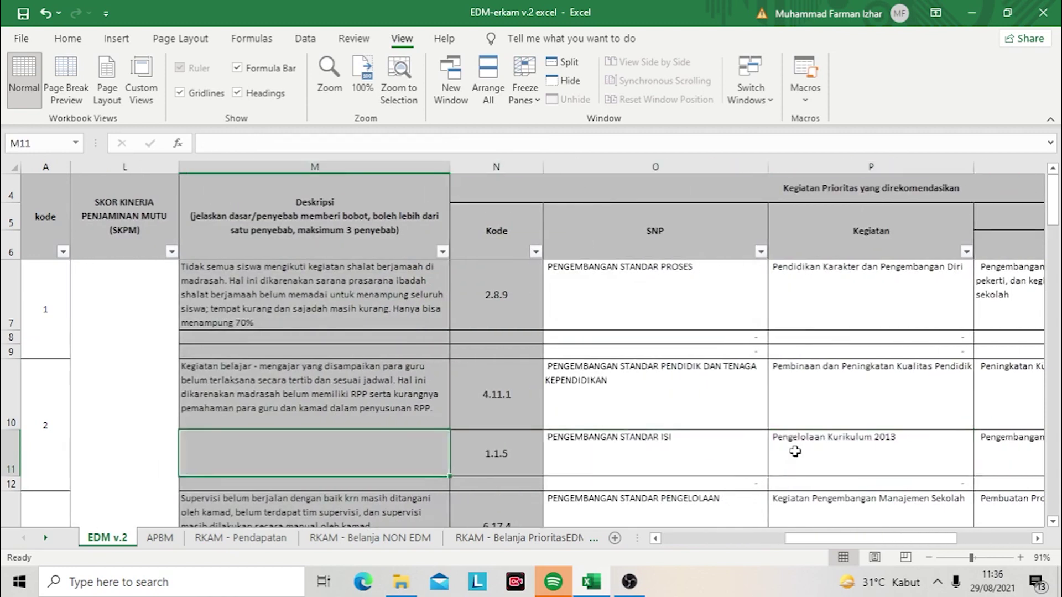
Step: Go back along row 10 from Deskripsi to indicator 2's required supporting documents
key("Up")
key("Left")
key("Left")
key("Left")
key("Left")
key("Left")
key("Left")
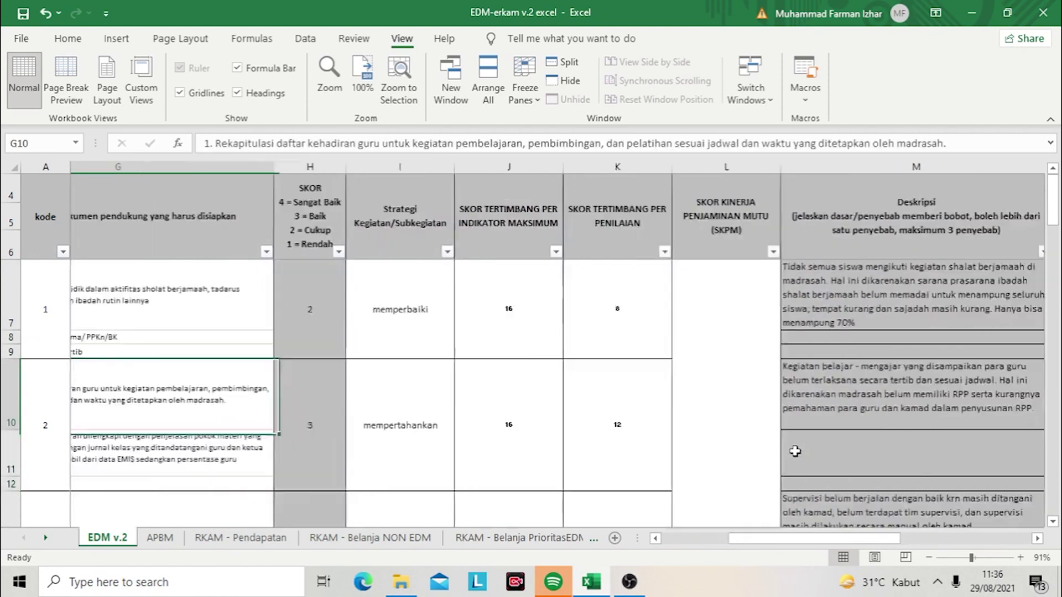
Step: Review row 10's Deskripsi together with its Kode and SNP
key("Right")
key("Right")
key("Right")
key("Right")
key("Right")
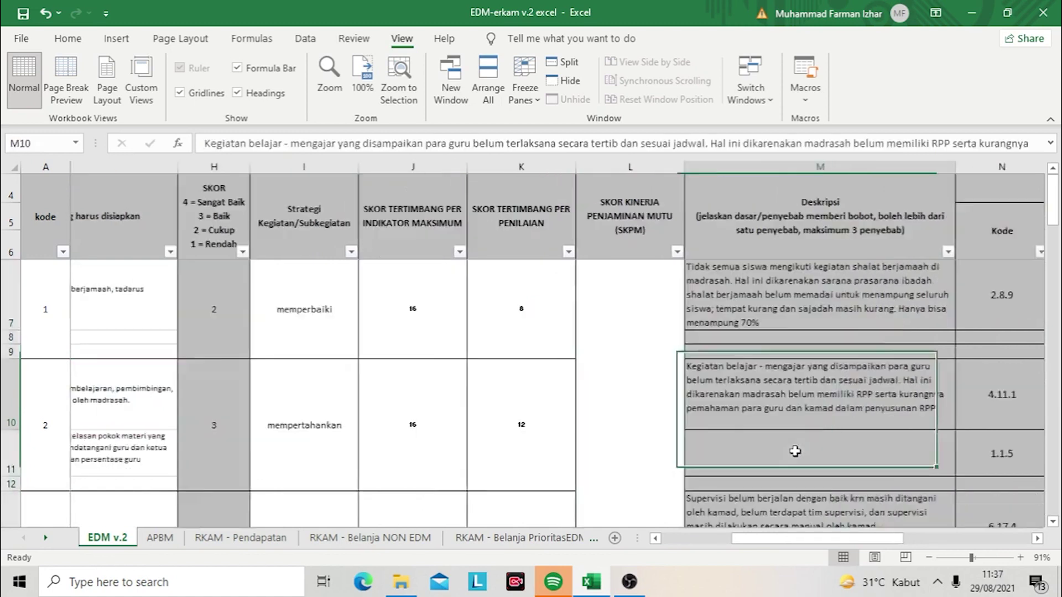
key("Right")
key("Left")
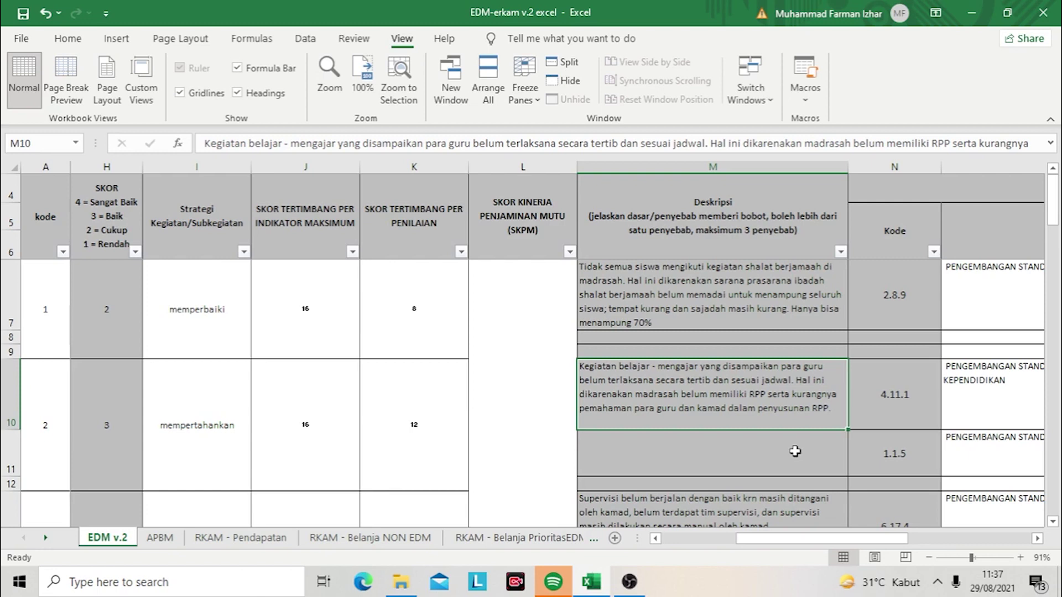
key("Right")
scroll(795, 451, "right", 4)
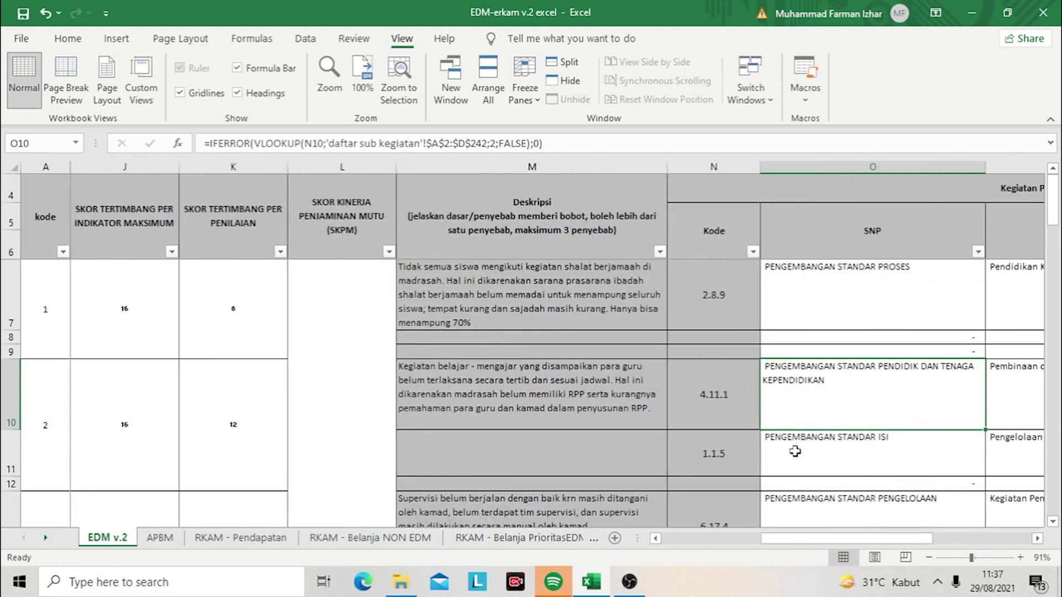
key("Right")
key("Left")
Step: Examine the Kode and SNP column headings under Kegiatan Prioritas yang direkomendasikan
key("Up")
key("Up")
key("Up")
key("Up")
key("Up")
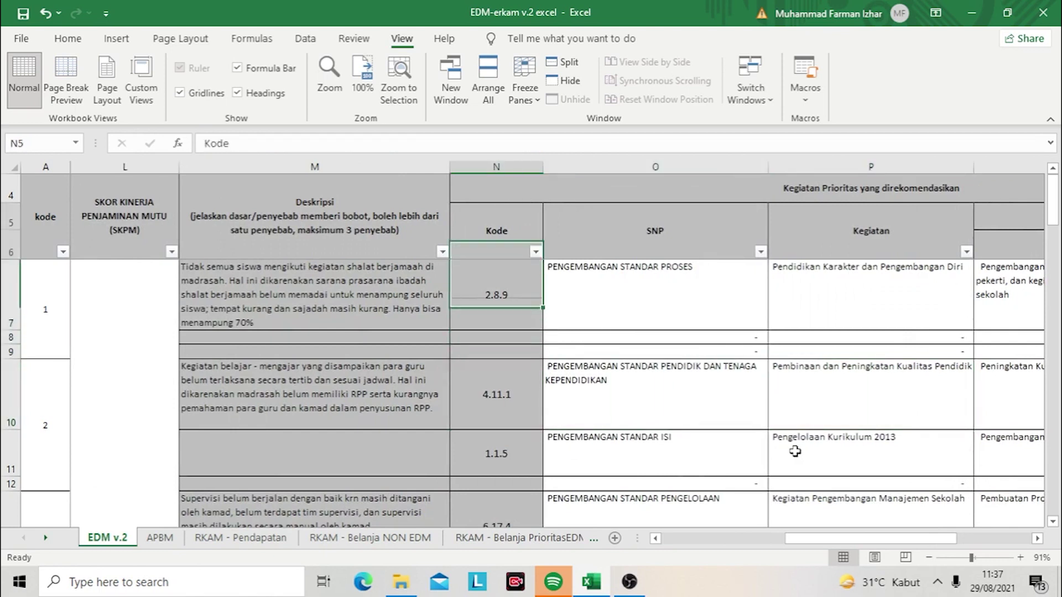
key("Left")
key("Right")
key("Down")
key("Right")
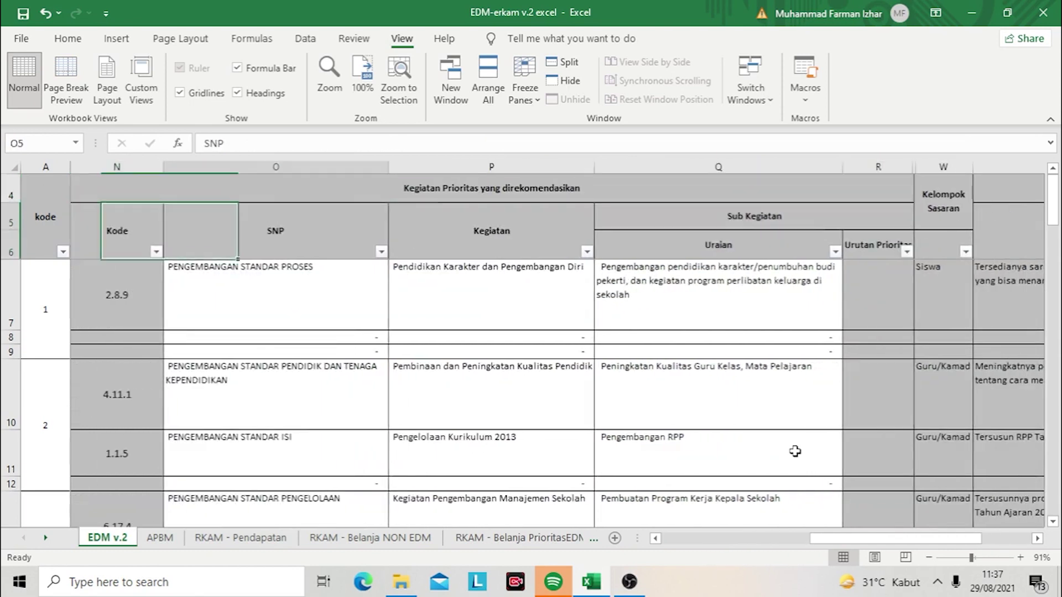
Step: Examine the Kegiatan heading beside Kode and SNP, and follow the SNP column down to indicator 1's rows
key("Right")
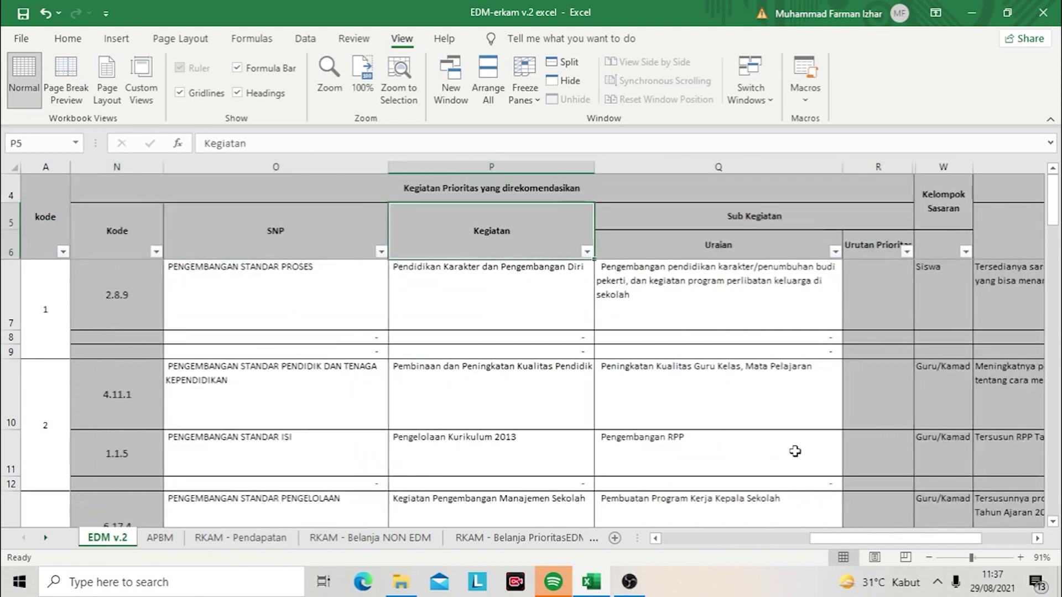
key("Right")
key("Left")
key("Left")
key("Left")
key("Down")
key("Right")
key("Down")
key("Down")
key("Down")
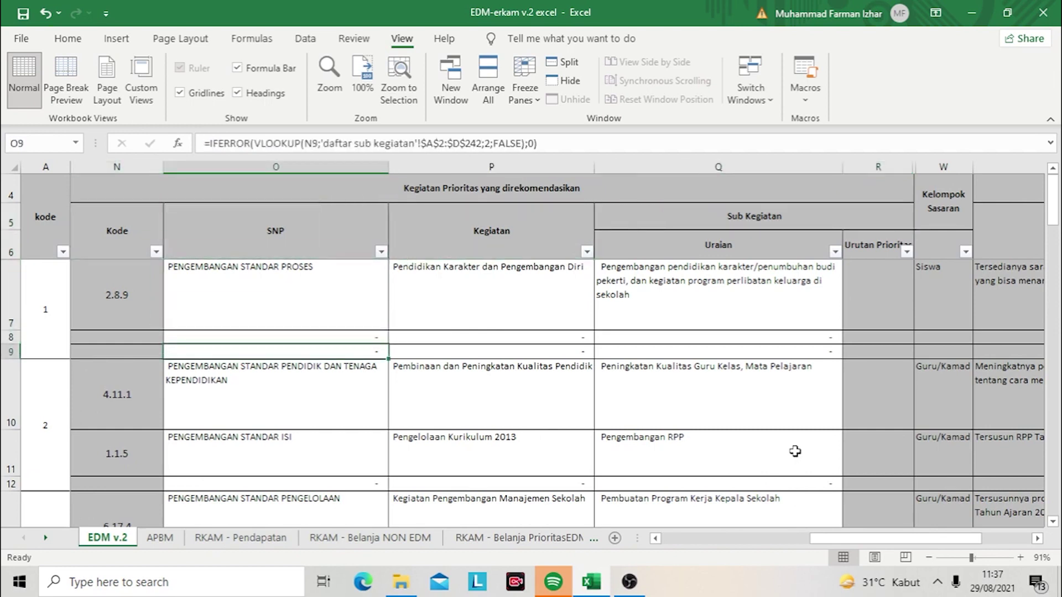
Step: Review row 10 from its Kode across SNP and Kegiatan to the Sub Kegiatan Uraian
key("Left")
key("Left")
key("Right")
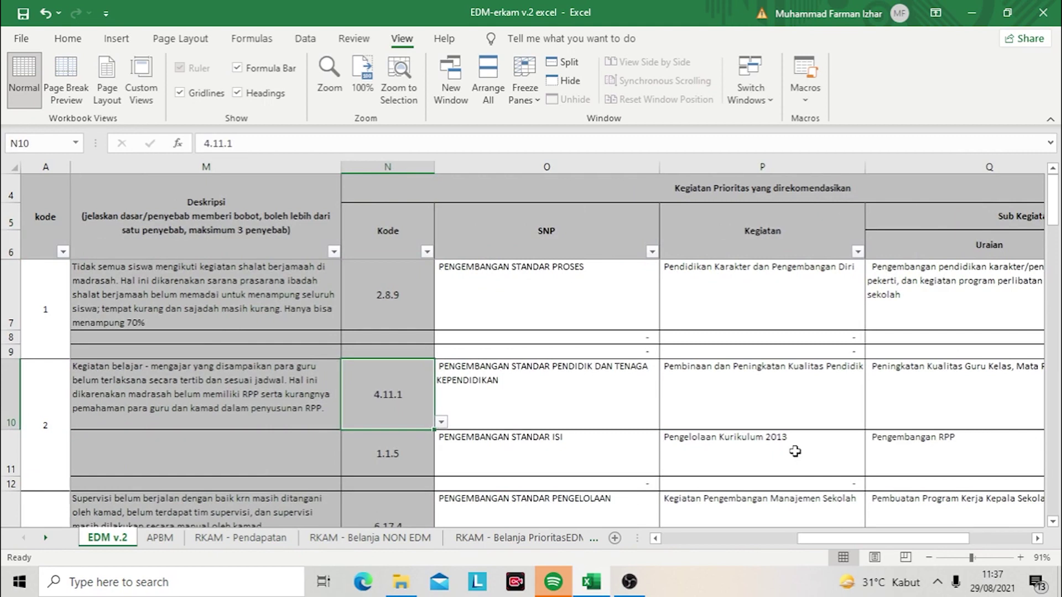
key("Down")
key("Up")
key("Right")
key("Right")
key("Right")
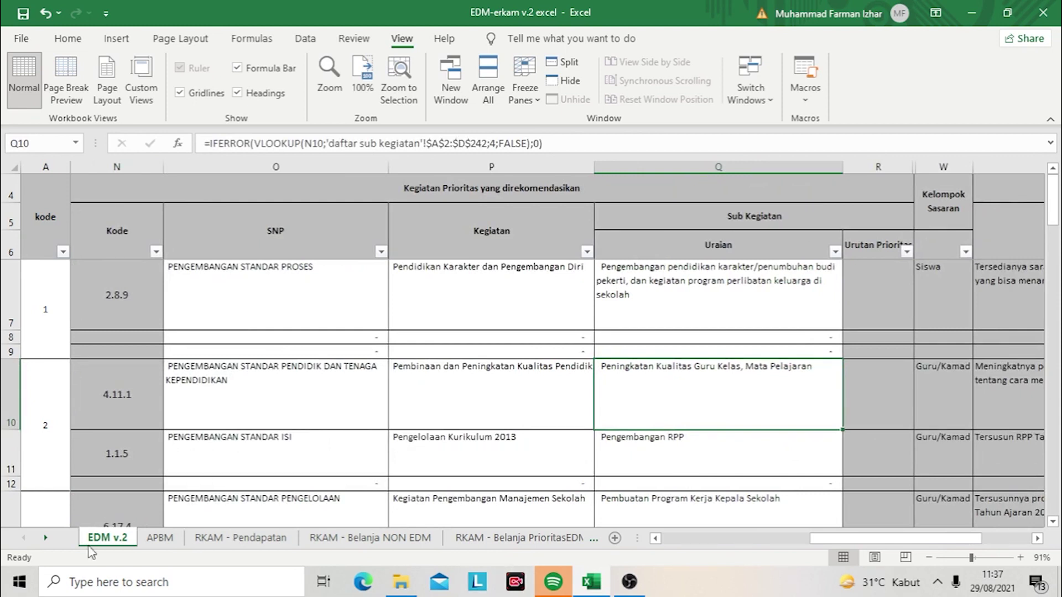
Step: Open the daftar sub kegiatan sheet to view the source list of activity codes and sub-activities
left_click(45, 537)
left_click(46, 538)
left_click(46, 539)
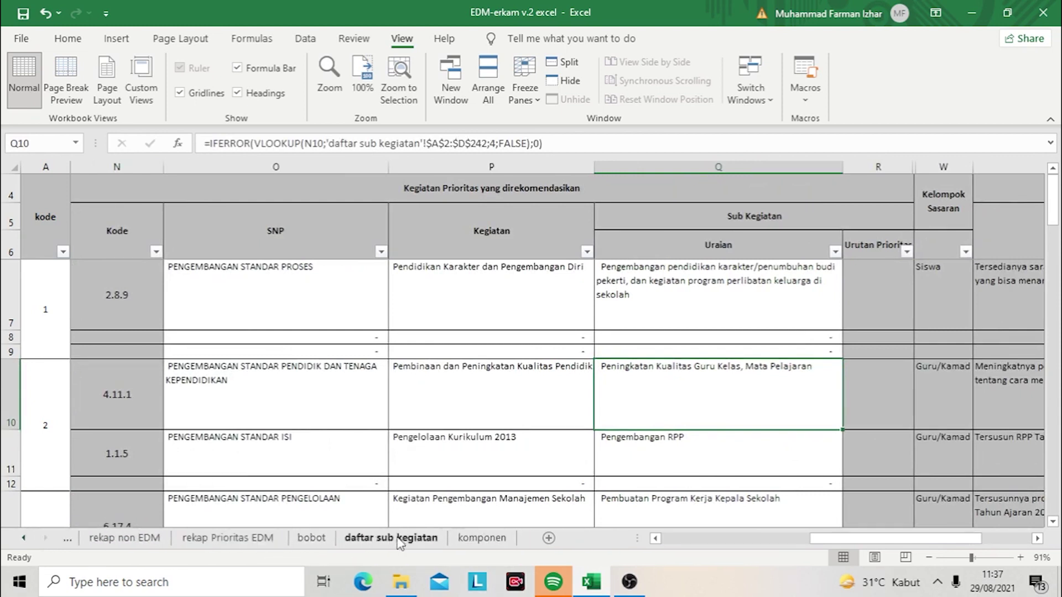
left_click(397, 539)
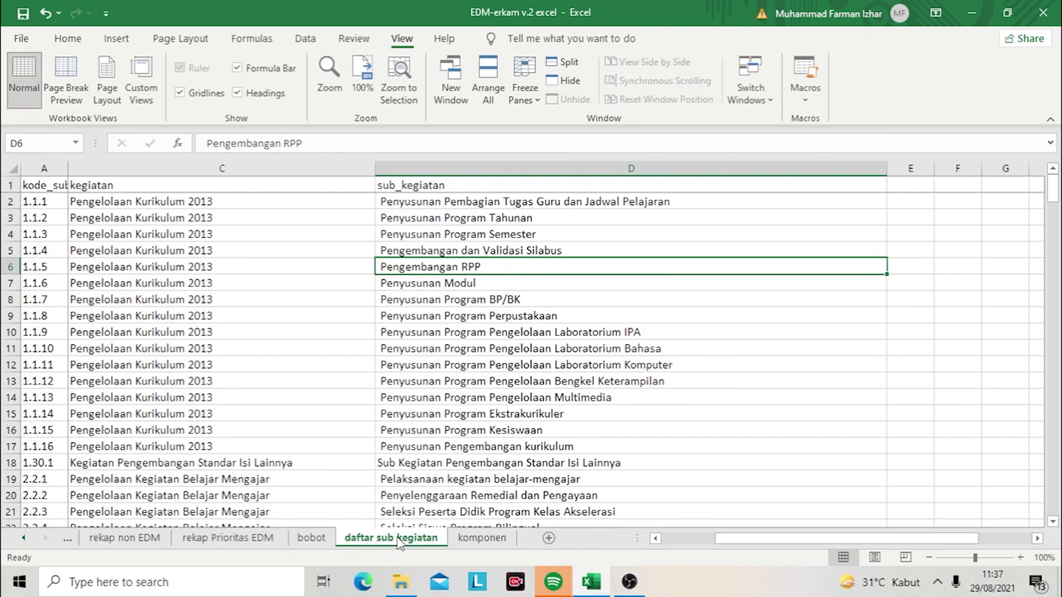
Step: Return to the EDM v.2 sheet
left_click(22, 538)
left_click(22, 539)
left_click(22, 538)
left_click(107, 538)
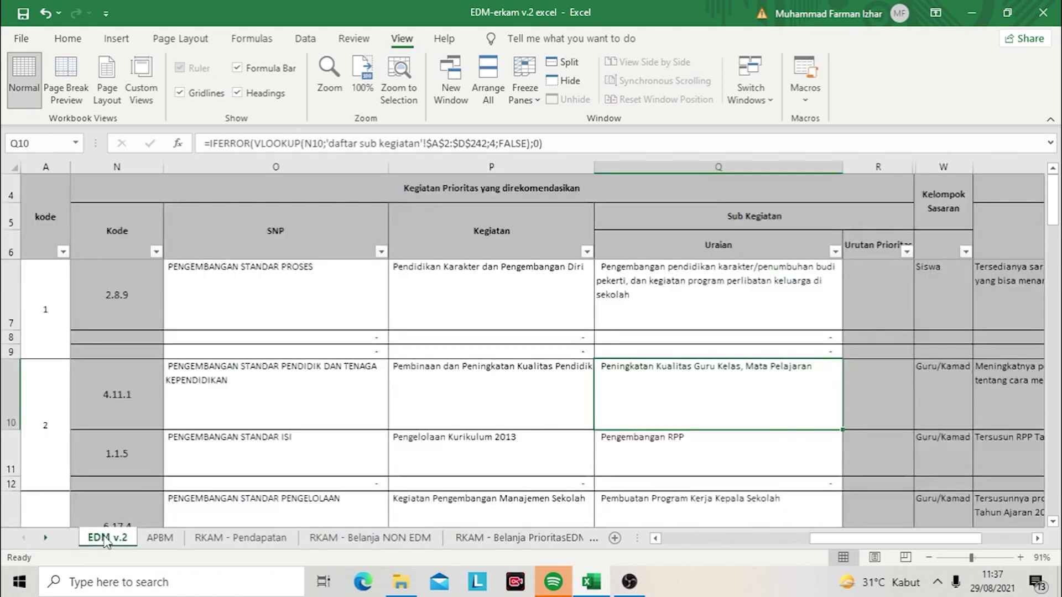
Step: Examine row 10's Sub Kegiatan Uraian, Urutan Prioritas, Kelompok Sasaran and Output Uraian cells
key("Right")
key("Right")
key("Right")
key("Left")
key("Left")
key("Left")
key("Right")
key("Right")
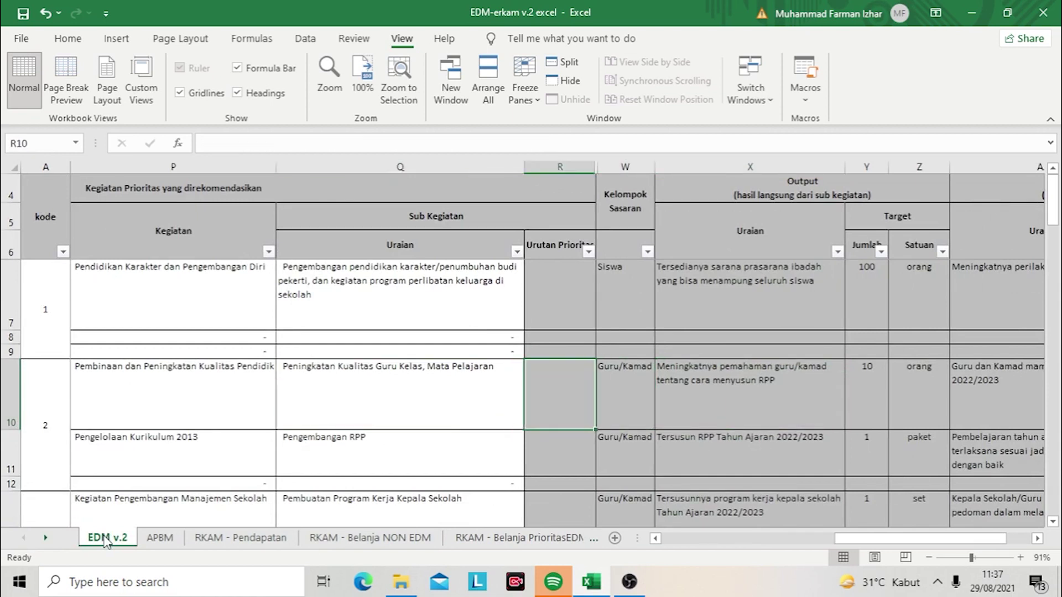
key("Right")
key("Right")
key("Left")
key("Up")
key("Down")
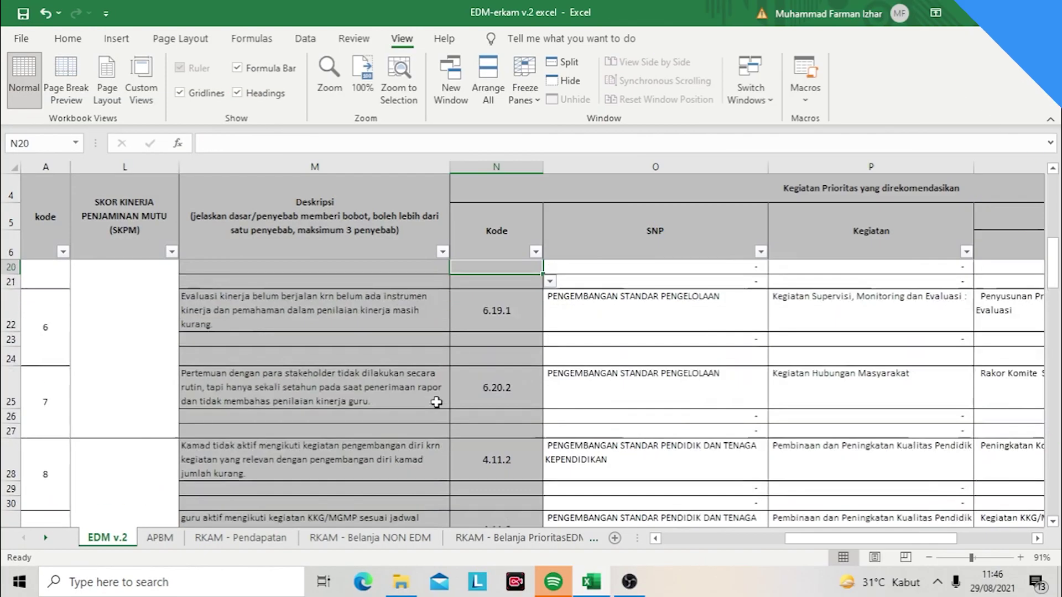
Step: Go back to the start of the EDM v.2 table and inspect the kode cells of indicators 1 and 2
scroll(437, 402, "up", 5)
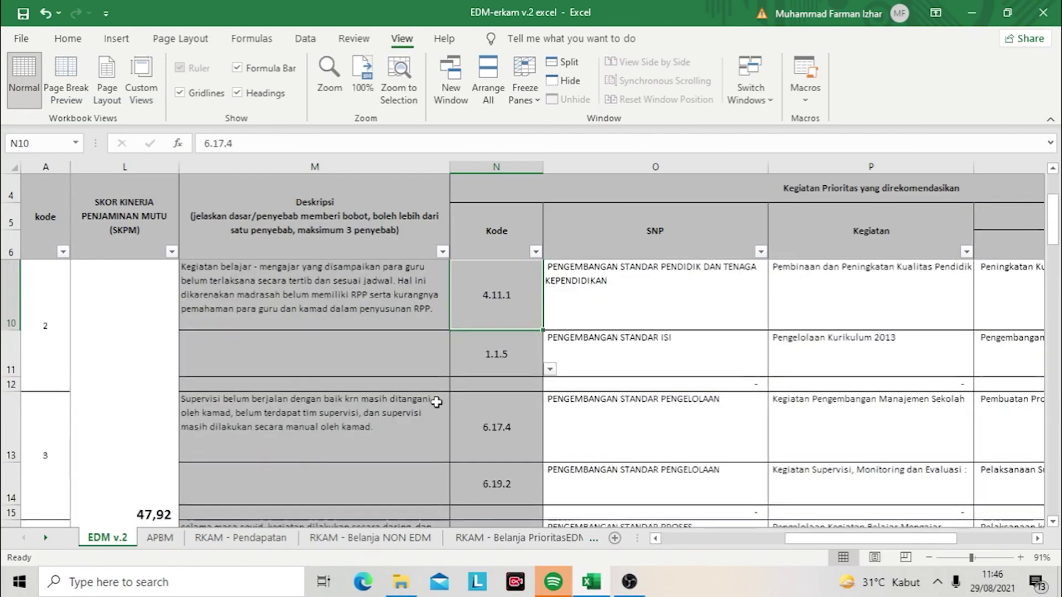
scroll(437, 402, "right", 2)
scroll(437, 402, "left", 6)
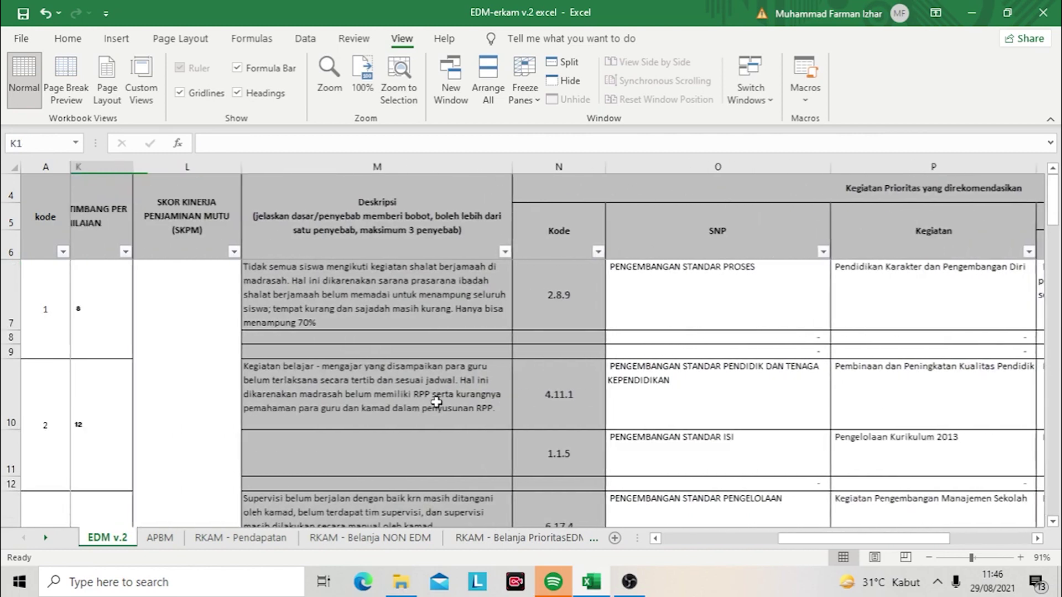
scroll(438, 402, "left", 6)
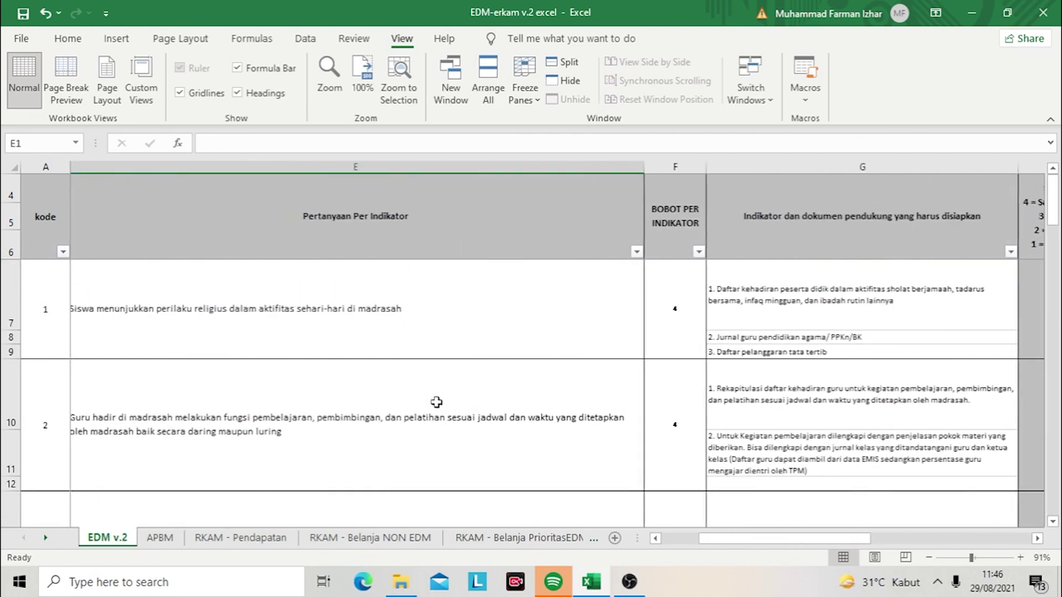
key("Left")
key("Down")
key("Down")
key("Down")
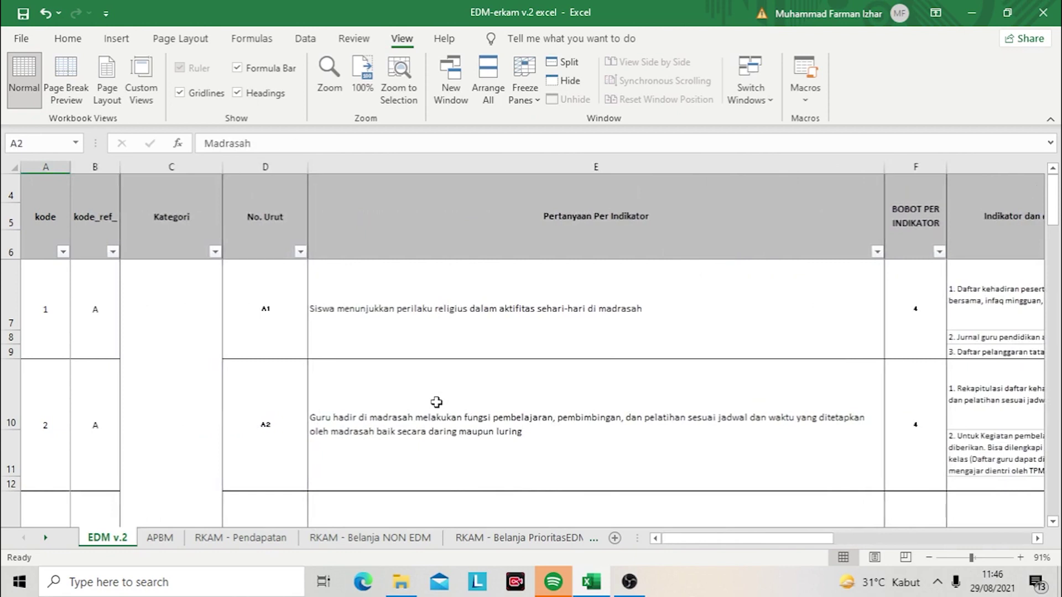
key("Down")
key("Down")
key("Up")
key("Down")
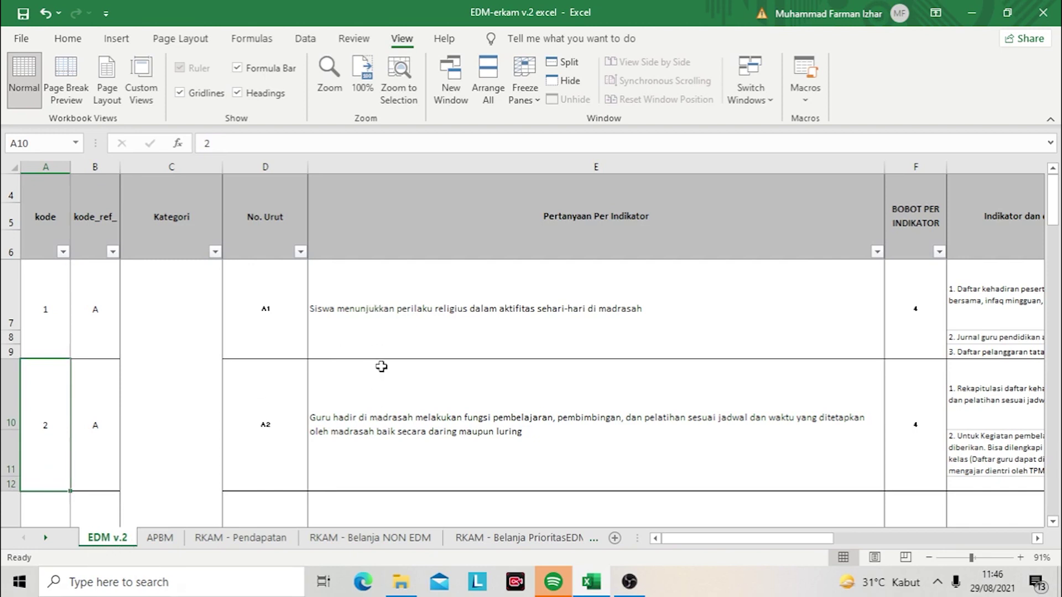
Step: Review indicator 1's question, Bobot, supporting documents and SKOR in row 7
left_click(406, 332)
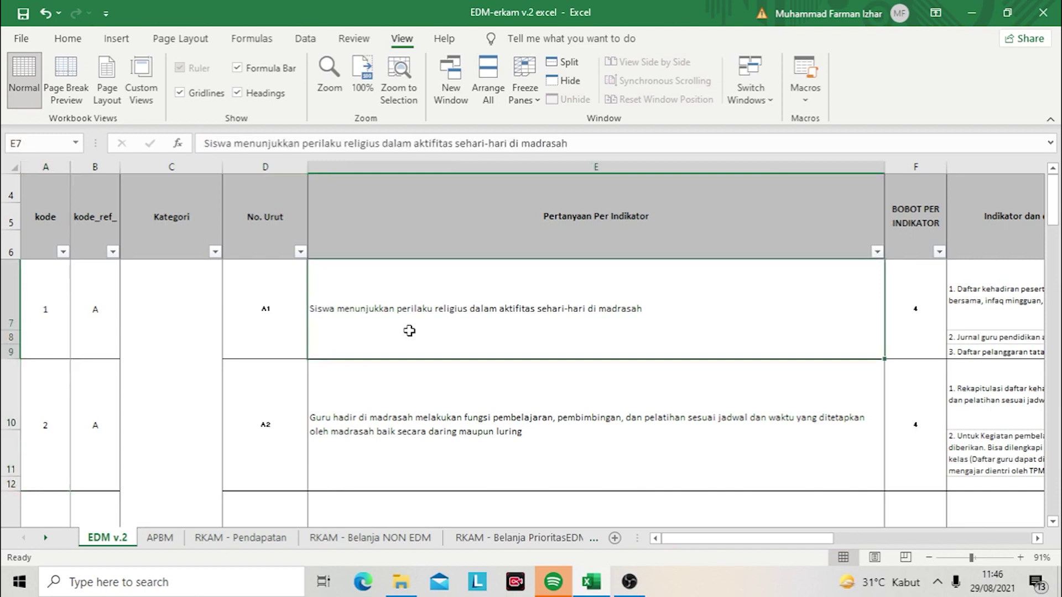
key("Right")
key("Right")
key("Right")
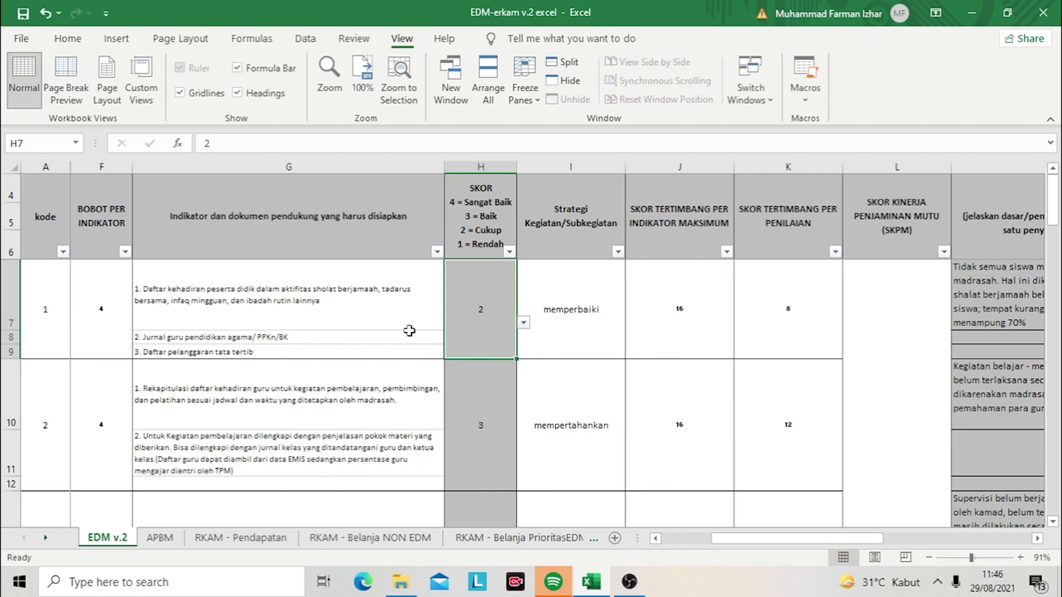
Step: Follow row 7 from SKOR through the strategy and weighted scores to its Deskripsi
key("Right")
key("Right")
key("Right")
key("Right")
key("Right")
key("Down")
key("Up")
key("Up")
key("Up")
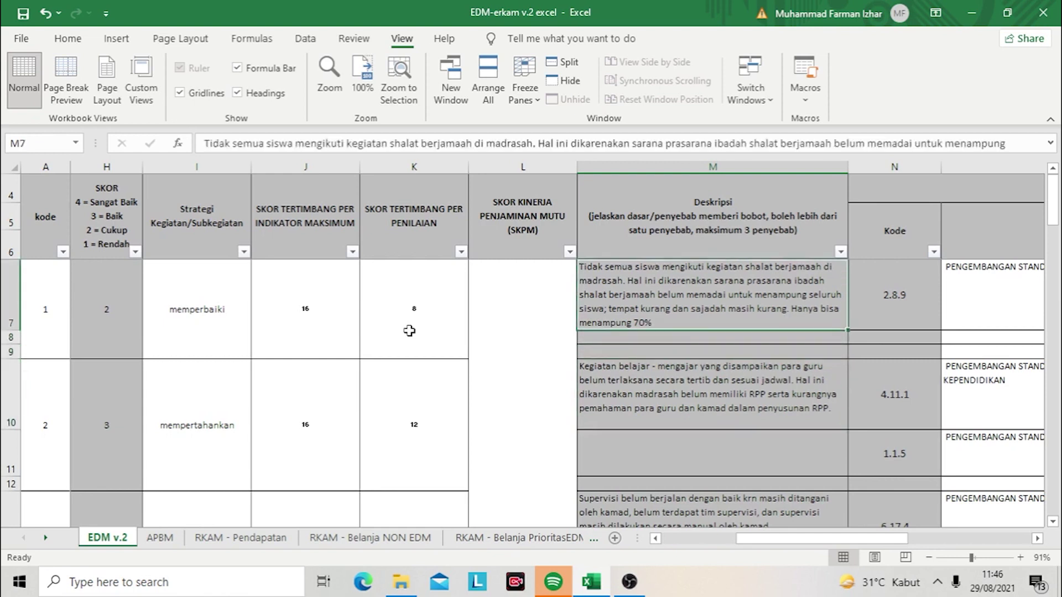
Step: Compare row 7's Deskripsi with its Kode
key("Right")
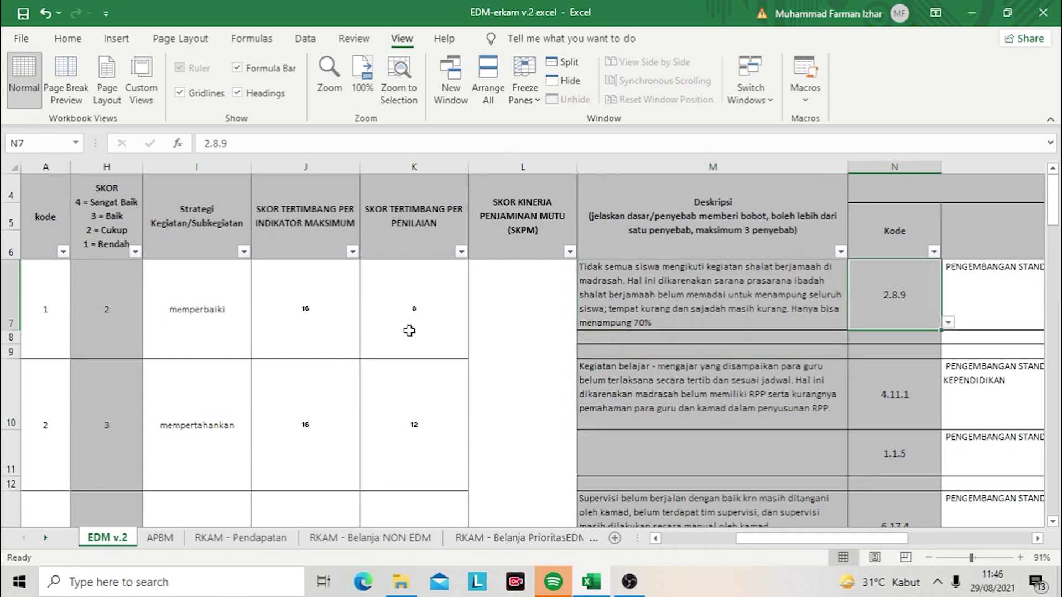
key("Left")
key("Left")
key("Right")
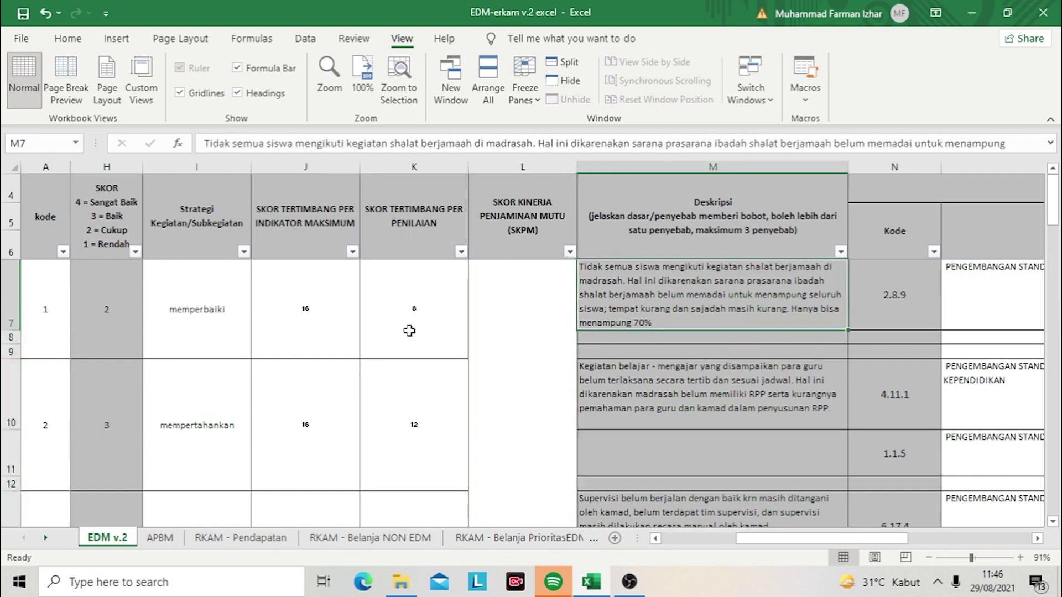
Step: Inspect the Deskripsi cells available for indicator 1 in rows 7 to 9
key("Down")
key("Down")
key("Down")
key("Up")
key("Up")
key("Up")
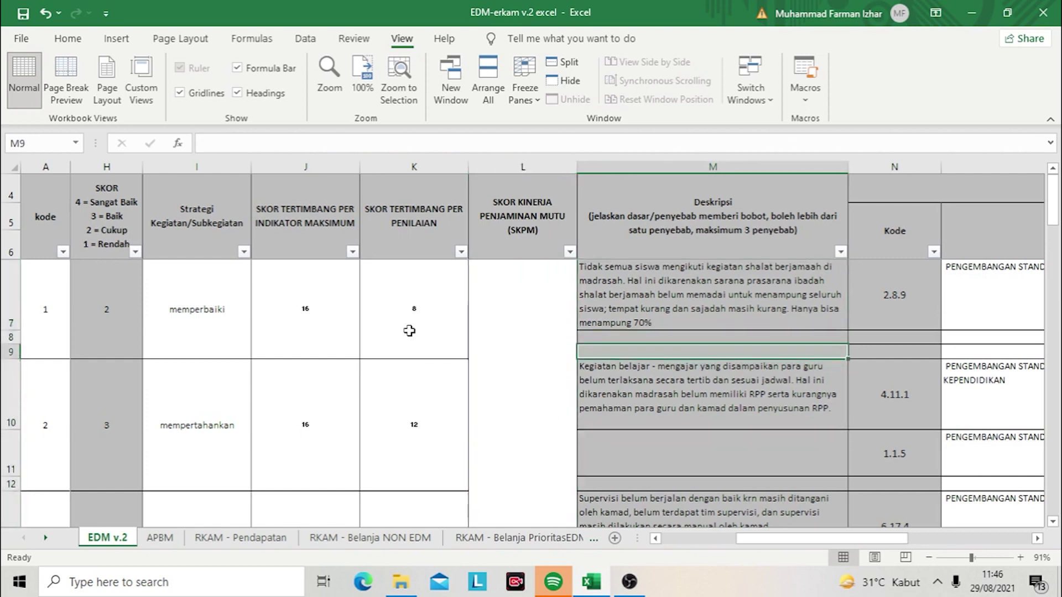
key("Down")
key("Up")
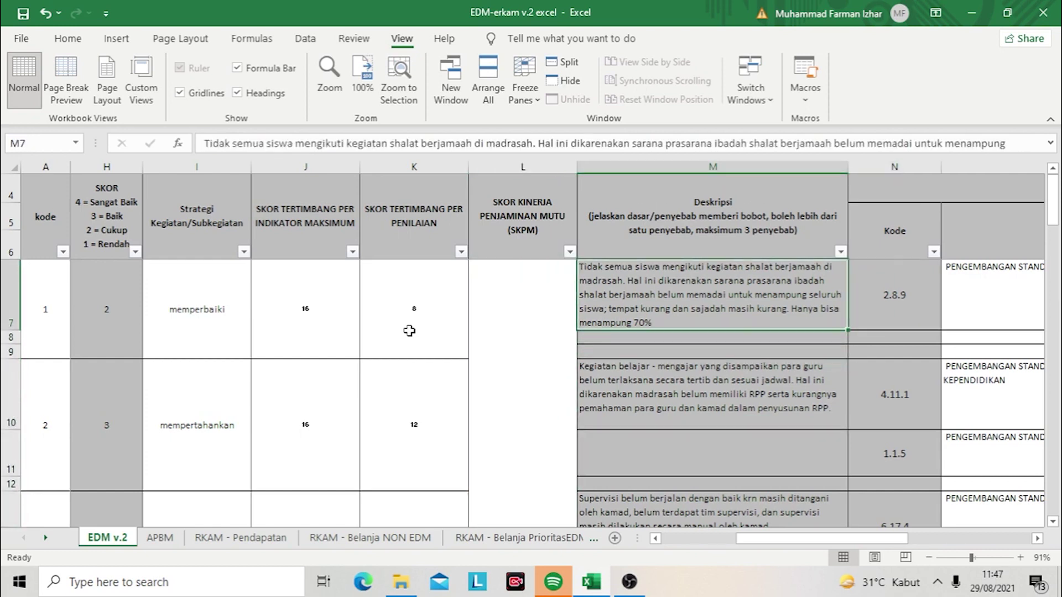
Step: Inspect indicator 2's Deskripsi in row 10 together with its Kode
key("Down")
key("Down")
key("Down")
key("Right")
key("Left")
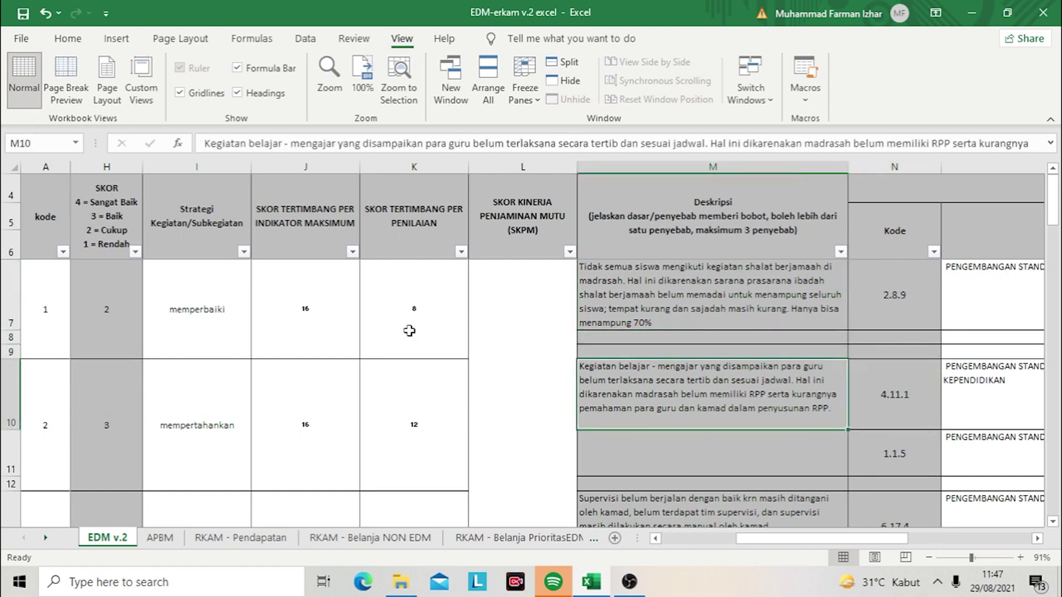
Step: Check indicator 2's Kode cells in rows 10 and 11 and follow row 10 to its Kegiatan
key("Right")
key("Down")
key("Up")
key("Left")
key("Right")
key("Right")
key("Right")
key("Right")
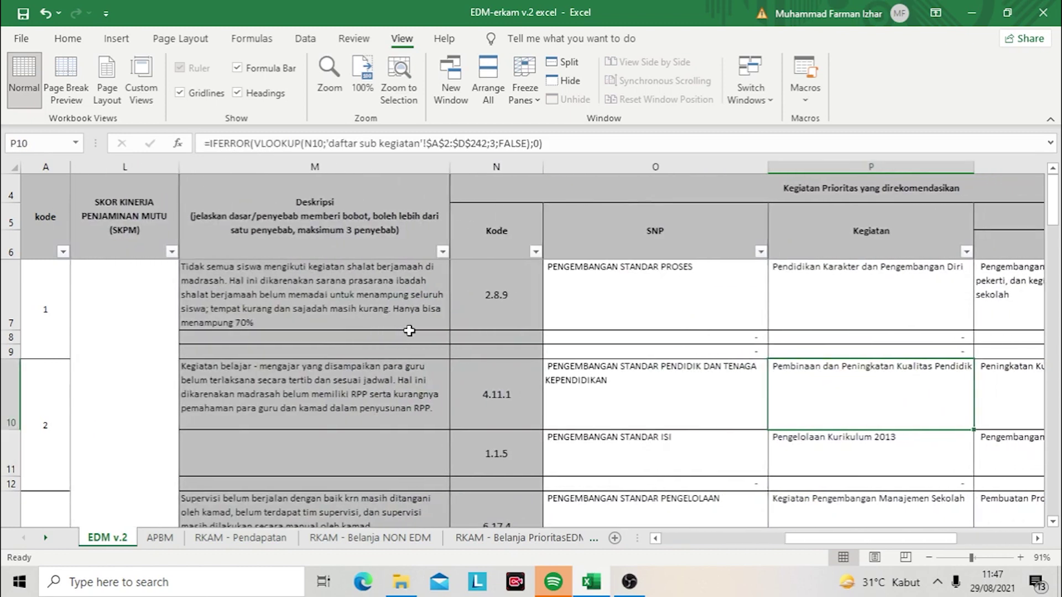
Step: Examine the Urutan Prioritas and Kelompok Sasaran cells for indicators 1 and 2
key("Right")
key("Up")
key("Up")
key("Up")
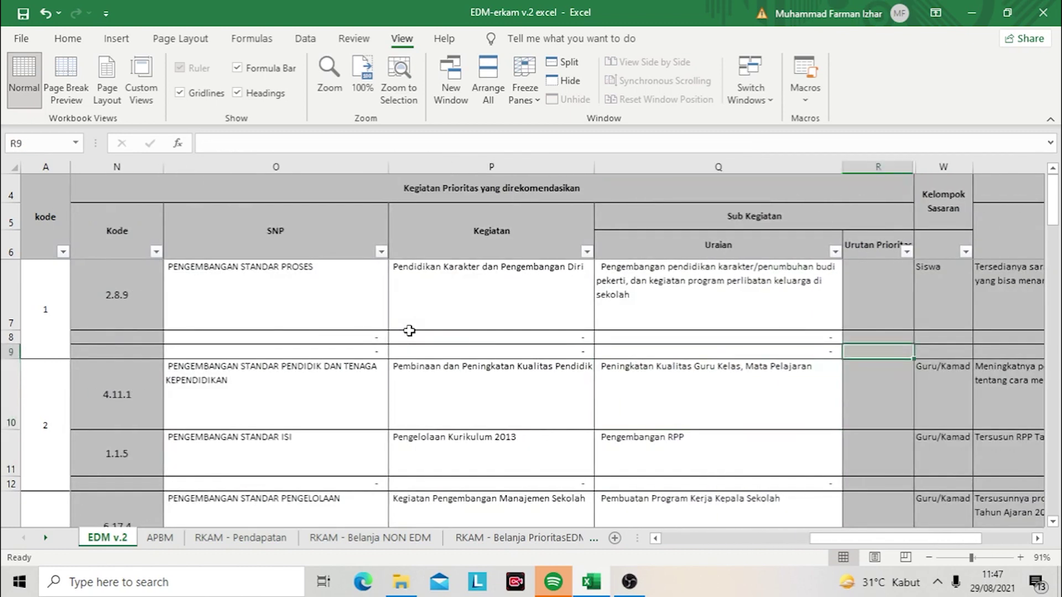
key("Right")
key("Down")
key("Down")
key("Down")
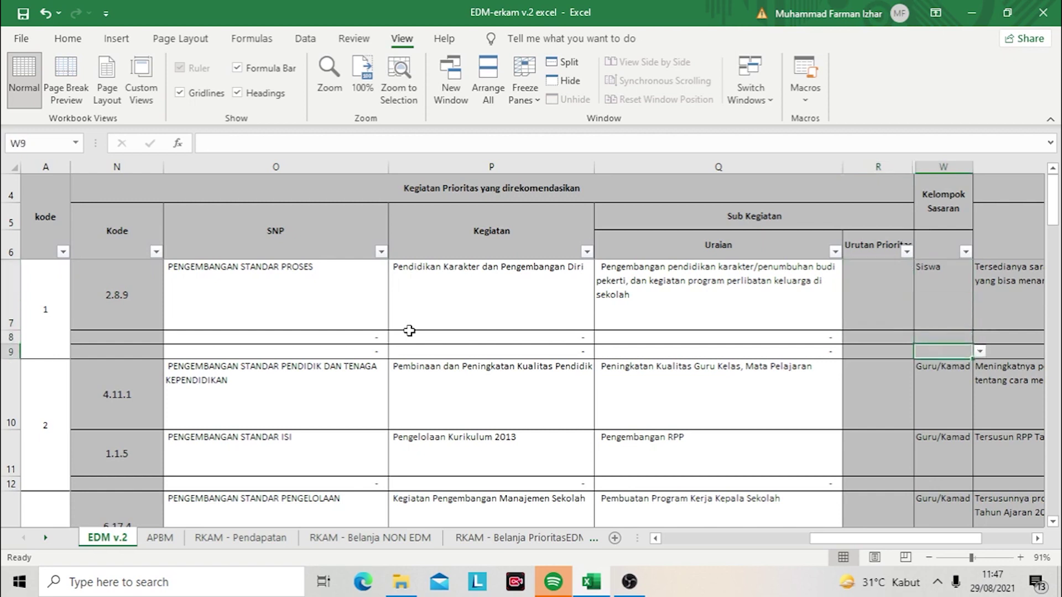
key("Up")
key("Up")
key("Up")
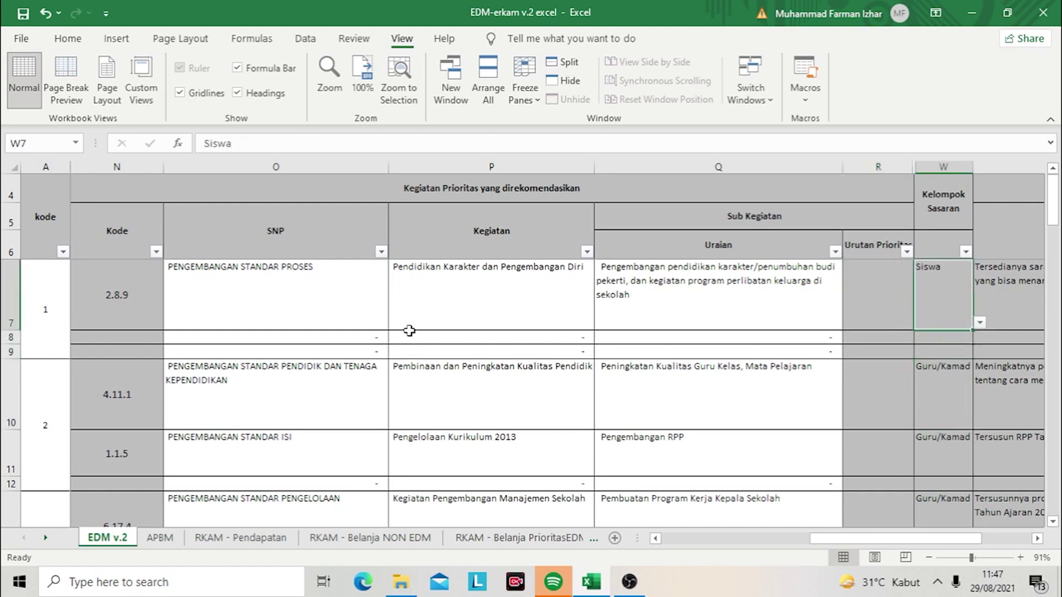
Step: Look over indicator 1's recommended Kegiatan, Sub Kegiatan Uraian and Urutan Prioritas cells
key("Left")
key("Left")
key("Left")
key("Right")
key("Down")
key("Down")
key("Down")
key("Up")
key("Up")
key("Up")
key("Right")
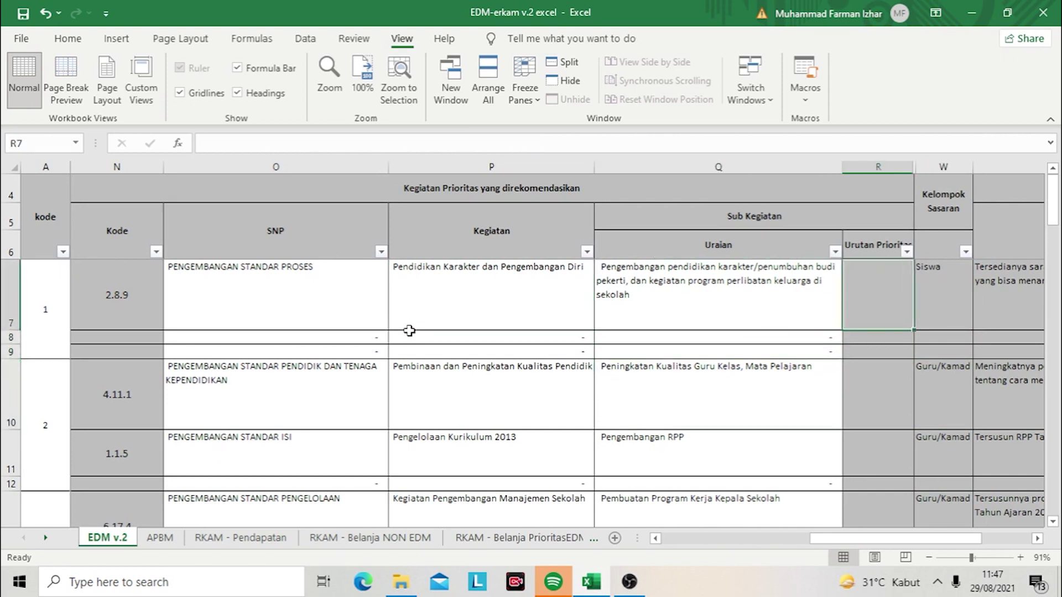
Step: Review row 7's Output Uraian along with its column heading
key("Right")
key("Right")
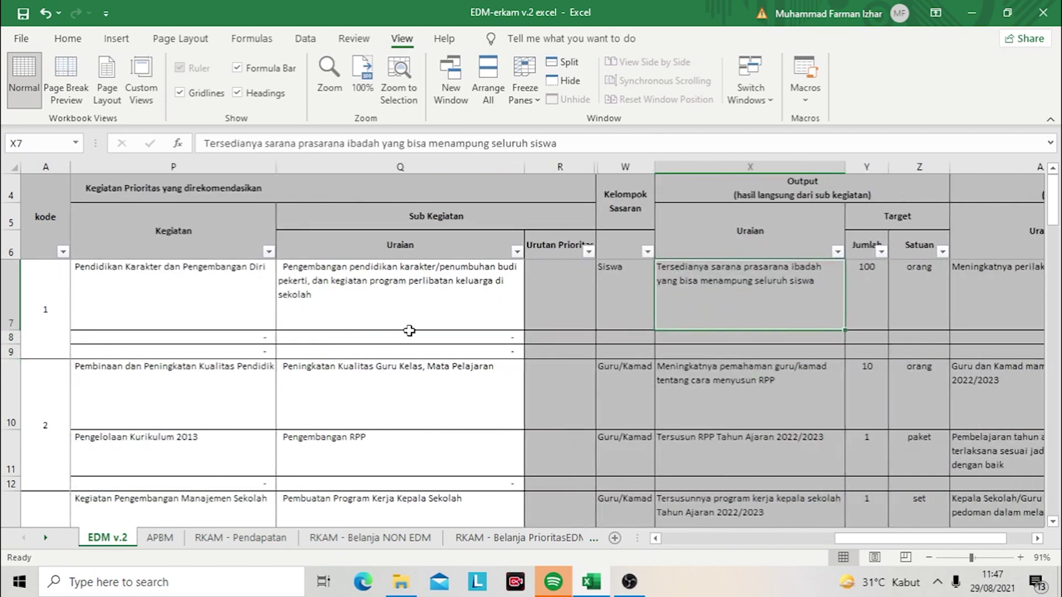
key("Up")
key("Up")
key("Down")
key("Down")
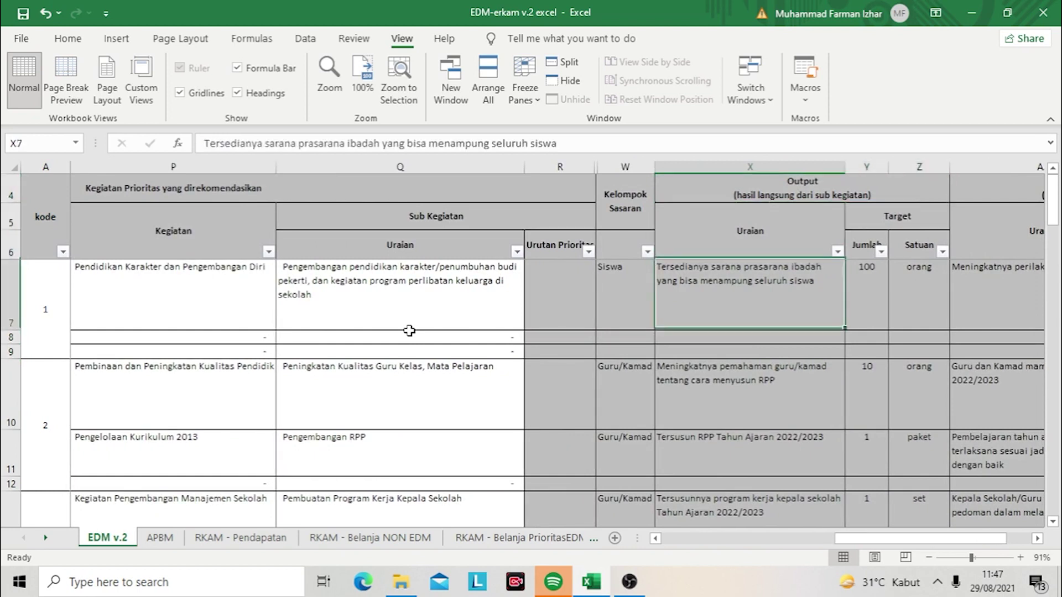
Step: Compare row 7's Sub Kegiatan Uraian and Kelompok Sasaran with its Output Uraian
key("Left")
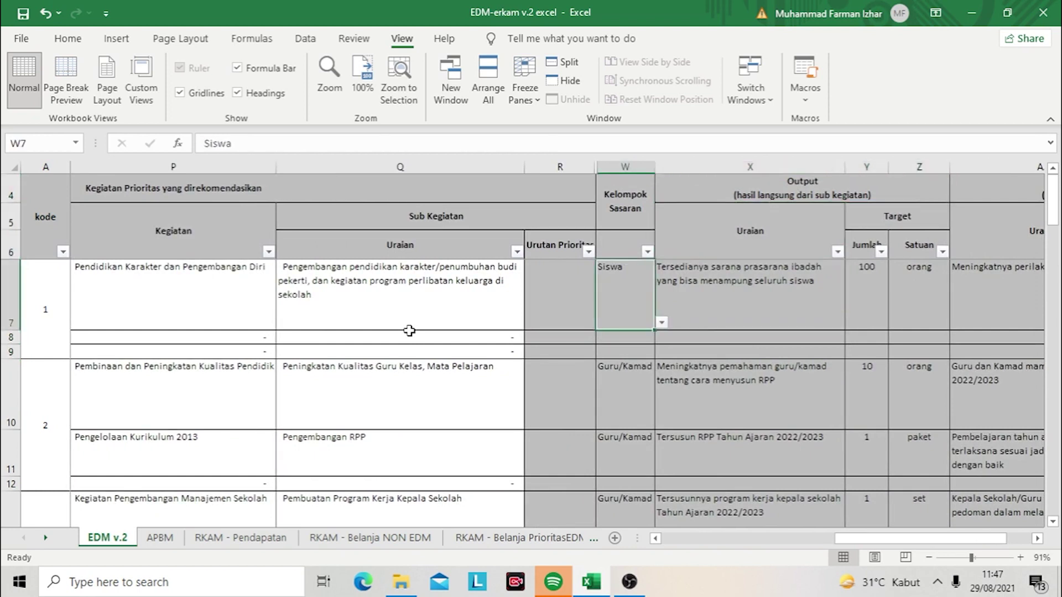
key("Left")
key("Left")
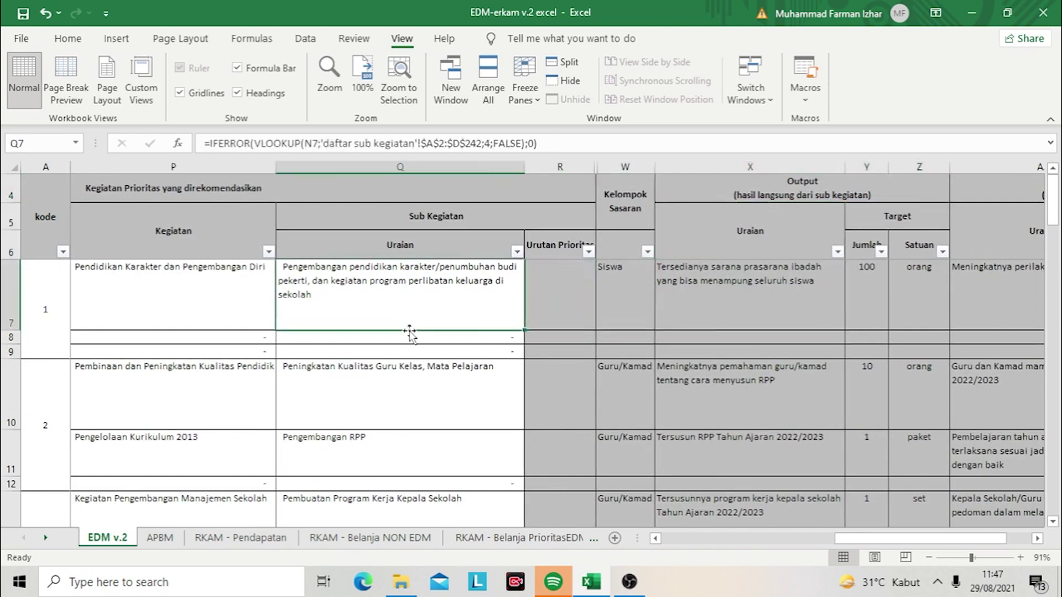
key("Right")
key("Right")
key("Right")
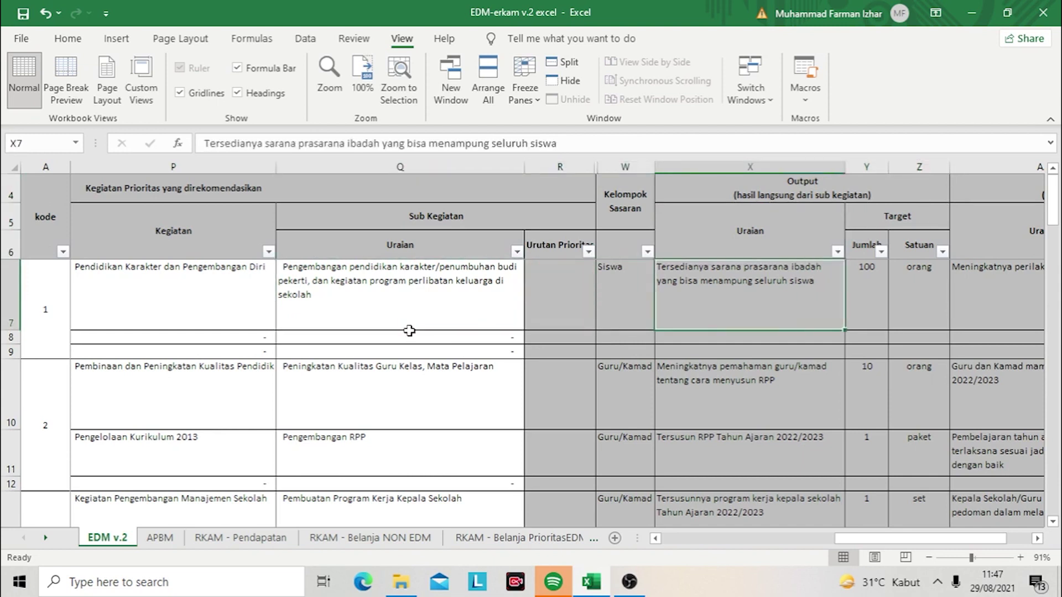
Step: Inspect the Output Uraian cells in rows 7 and 8 and row 7's Kelompok Sasaran
key("Down")
key("Up")
key("Down")
key("Up")
key("Left")
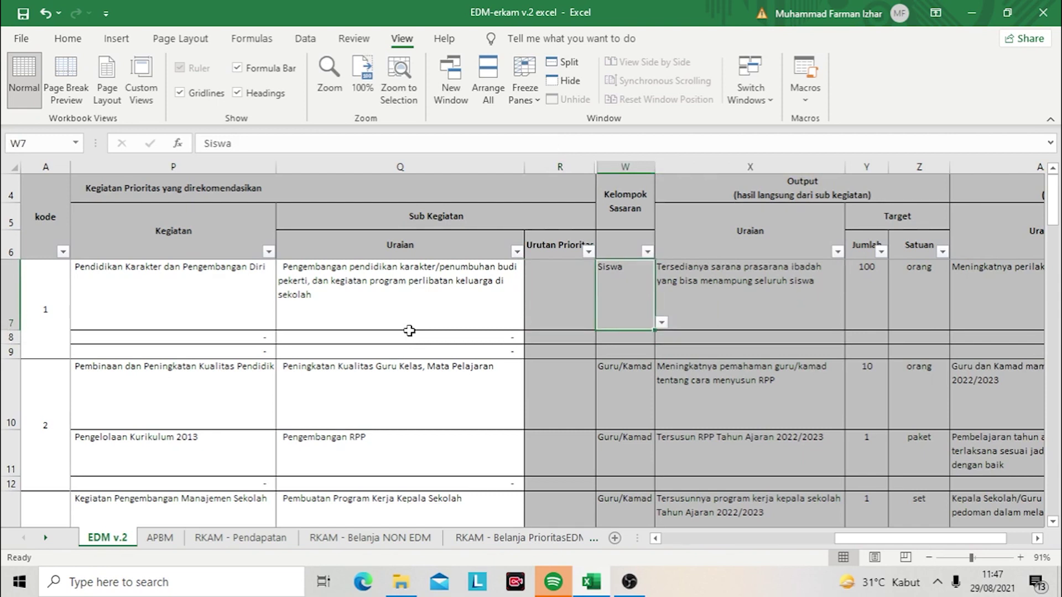
Step: Go back along row 7 from Kelompok Sasaran to the Skor Kinerja Penjaminan Mutu (SKPM) cell
key("Left")
key("Left")
key("Left")
key("Left")
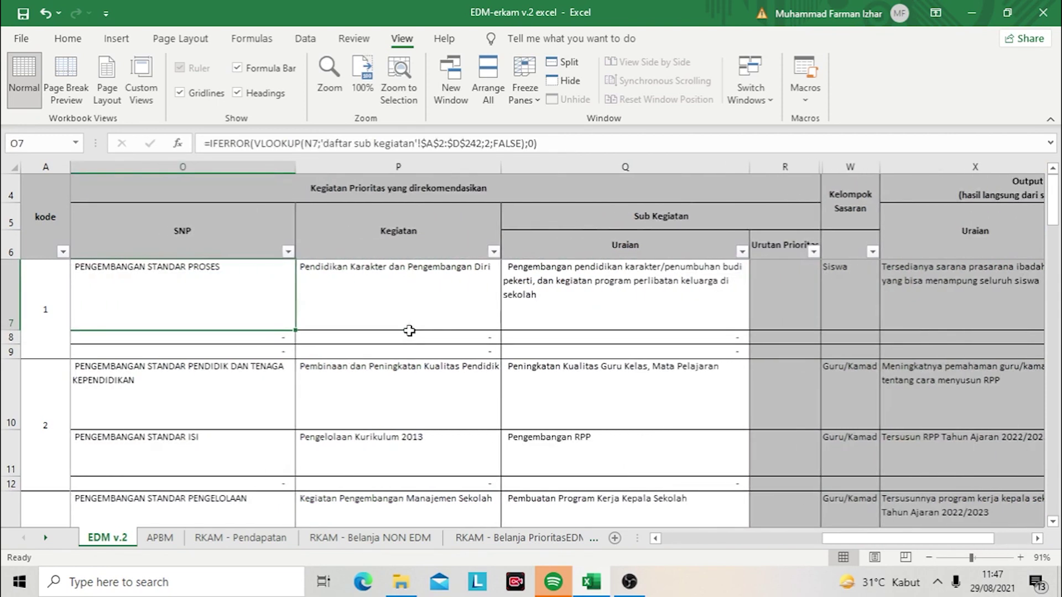
key("Left")
key("Left")
key("Left")
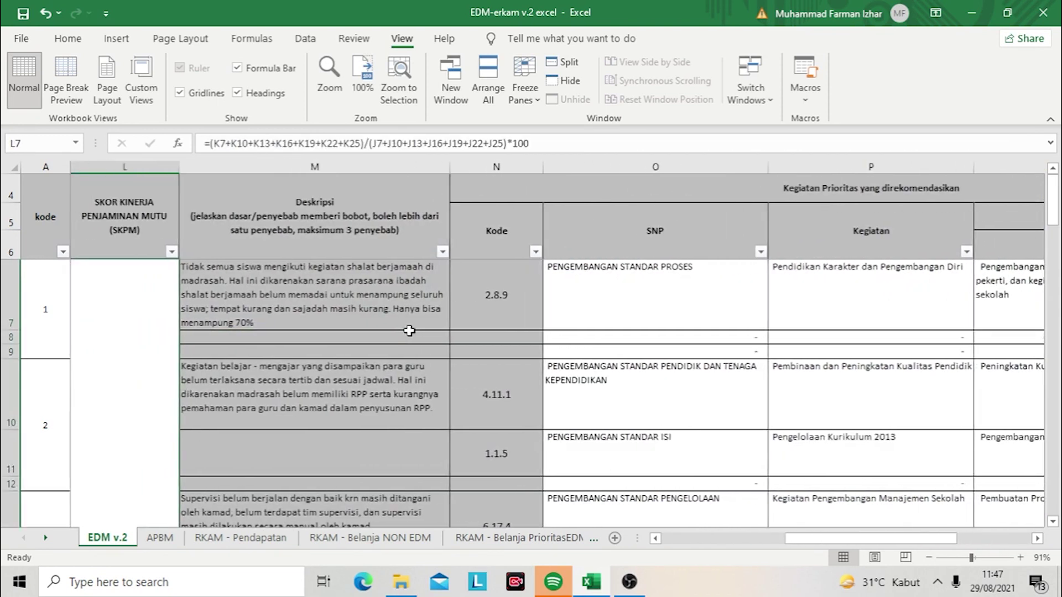
Step: Inspect the Deskripsi cells for indicator 1 in rows 7 to 9
key("Right")
key("Down")
key("Down")
key("Up")
key("Up")
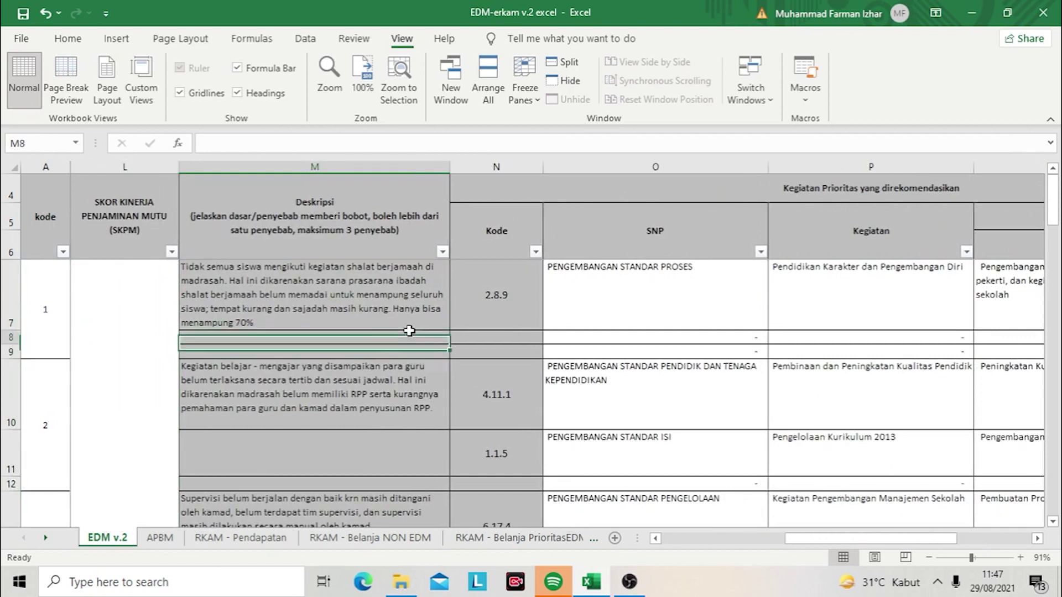
Step: Follow row 7 from Deskripsi through Kode, SNP, Kegiatan, Sub Kegiatan and Kelompok Sasaran to the Output Uraian
key("Right")
key("Right")
key("Right")
key("Right")
key("Right")
key("Right")
key("Right")
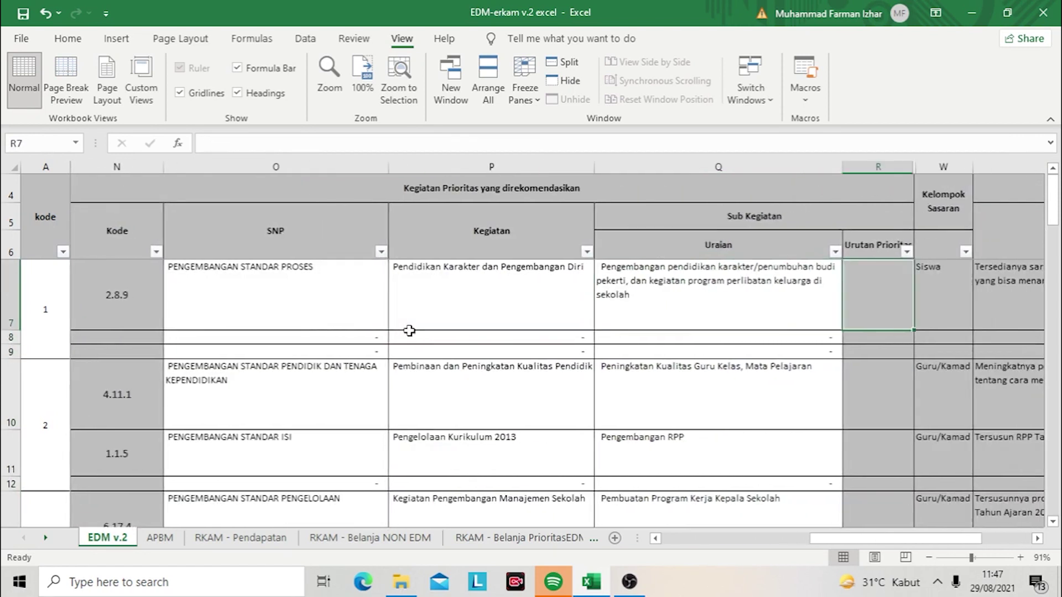
key("Right")
key("Left")
key("Right")
key("Left")
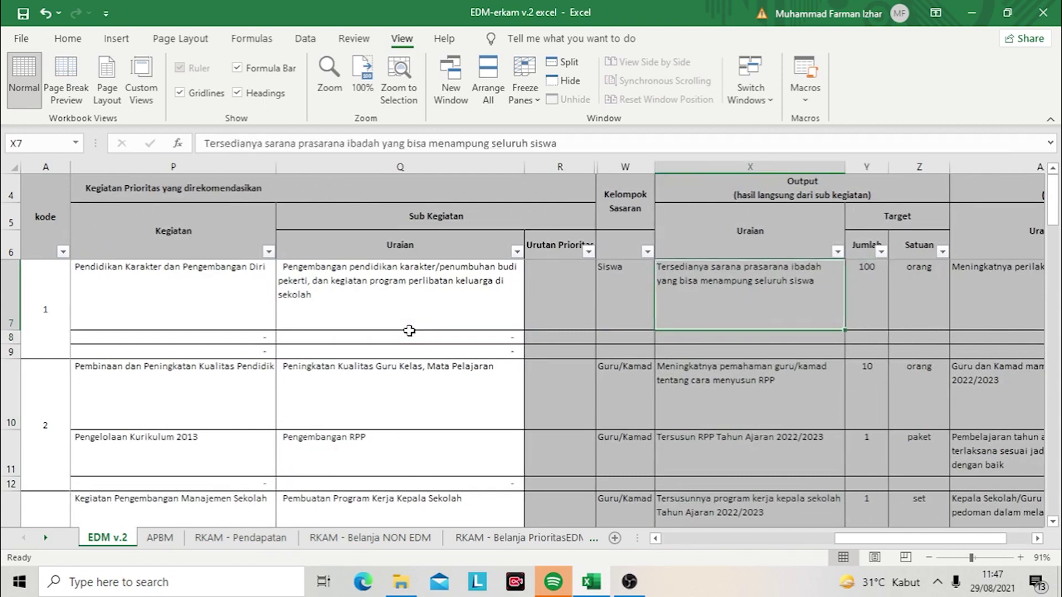
Step: Look over the Output Uraian entries for indicators 1 and 2 together with the Output column headings
key("Down")
key("Down")
key("Down")
key("Down")
key("Up")
key("Up")
key("Up")
key("Up")
key("Up")
key("Down")
key("Down")
key("Down")
key("Up")
key("Up")
key("Up")
key("Up")
Step: Check the Outcome heading and row 7's Outcome Uraian
key("Right")
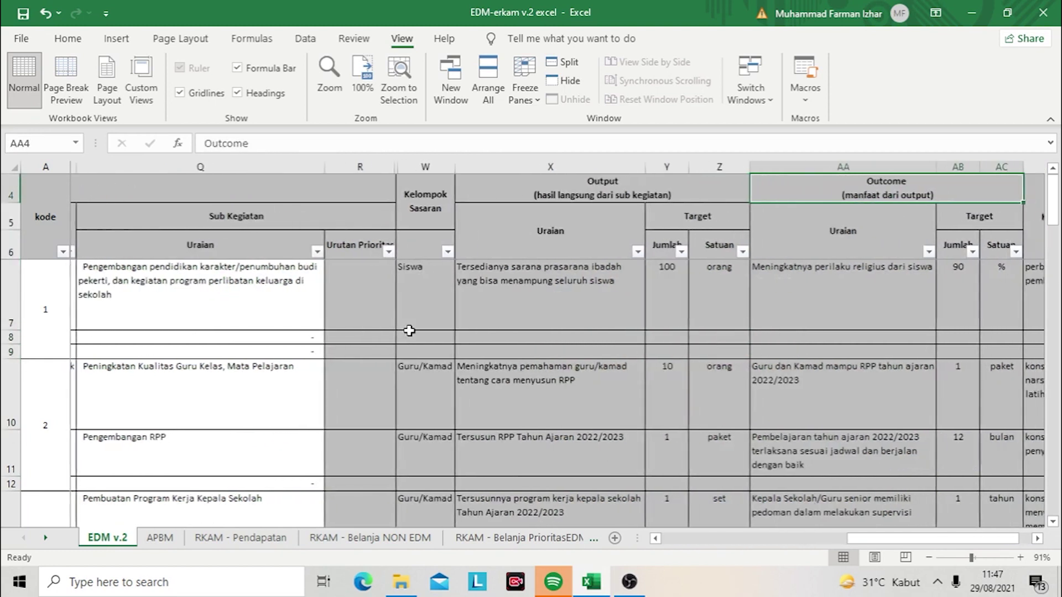
key("Down")
key("Down")
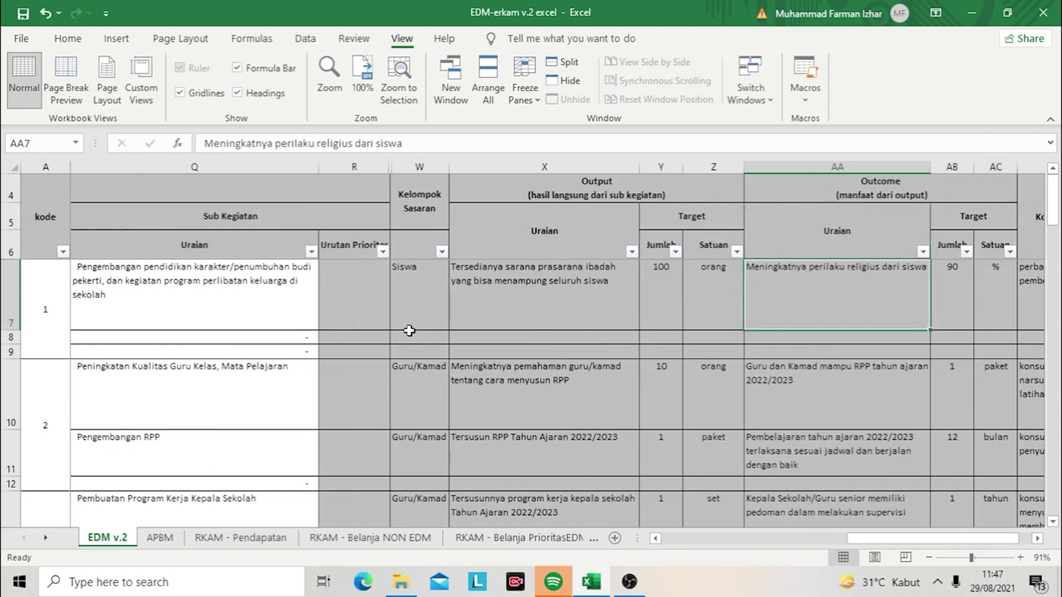
Step: Compare row 7's Outcome Uraian with its Output Uraian and the Output heading
key("Left")
key("Left")
key("Left")
key("Up")
key("Up")
key("Down")
key("Down")
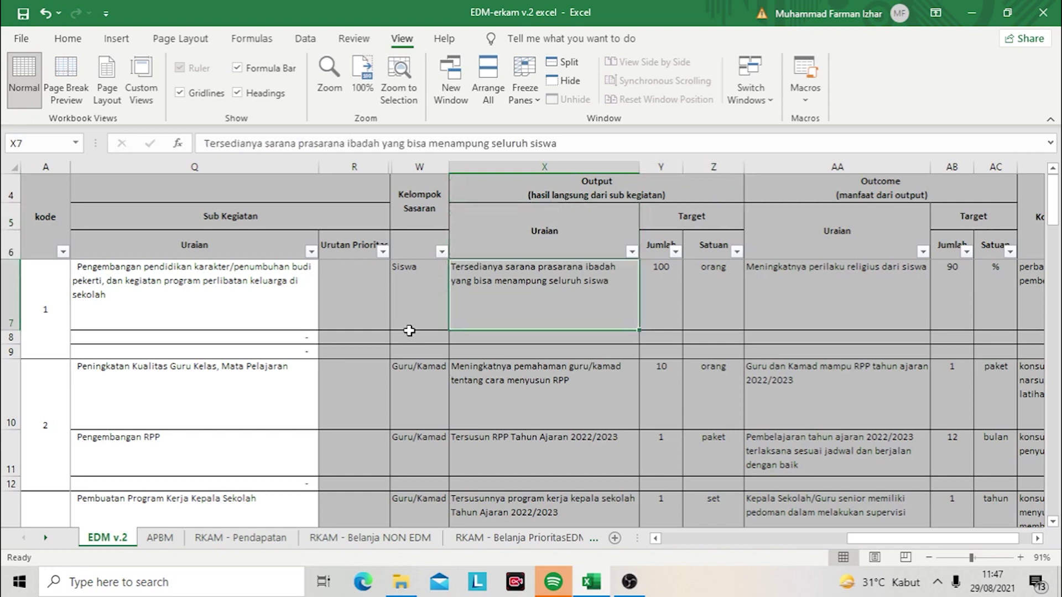
Step: Examine row 7's Output target Jumlah and Satuan along with the Target heading
key("Right")
key("Right")
key("Right")
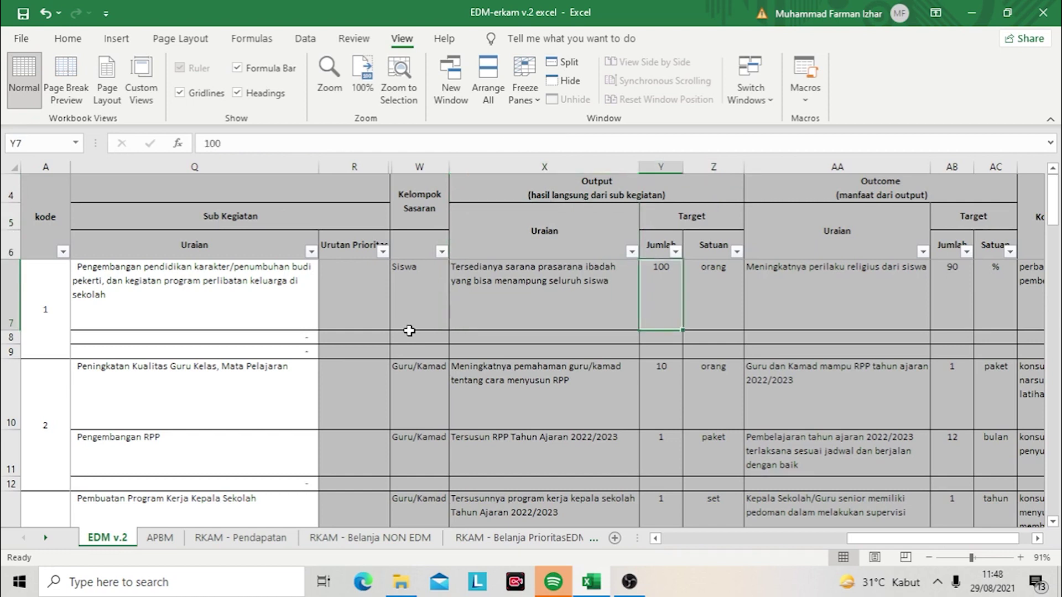
key("Left")
key("Left")
key("Left")
key("Right")
key("Up")
key("Up")
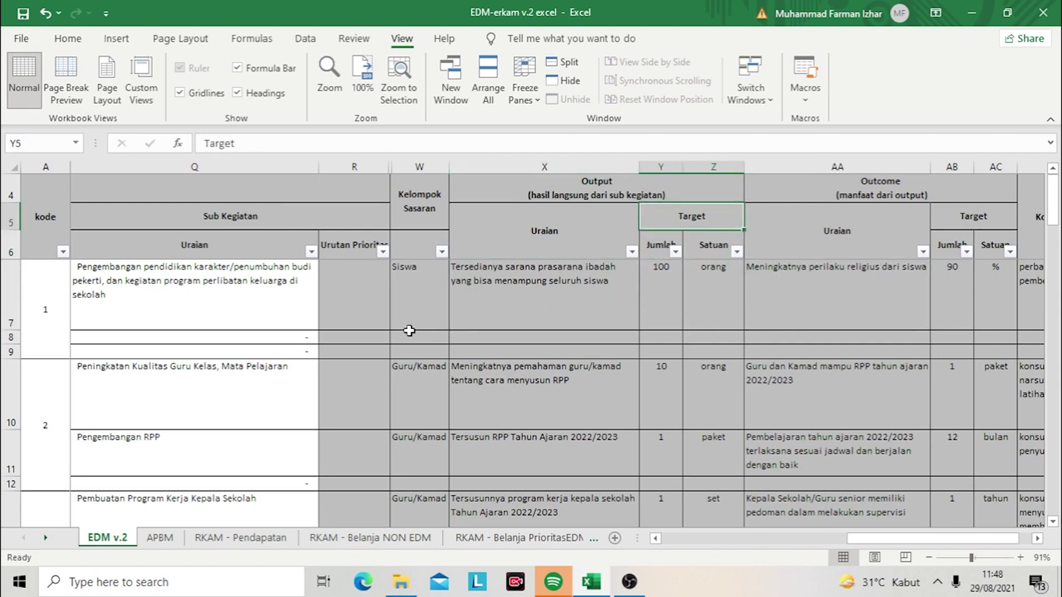
Step: Relate row 7's Output target Jumlah to its Output Uraian and Kelompok Sasaran
key("Down")
key("Down")
key("Left")
key("Left")
key("Right")
key("Right")
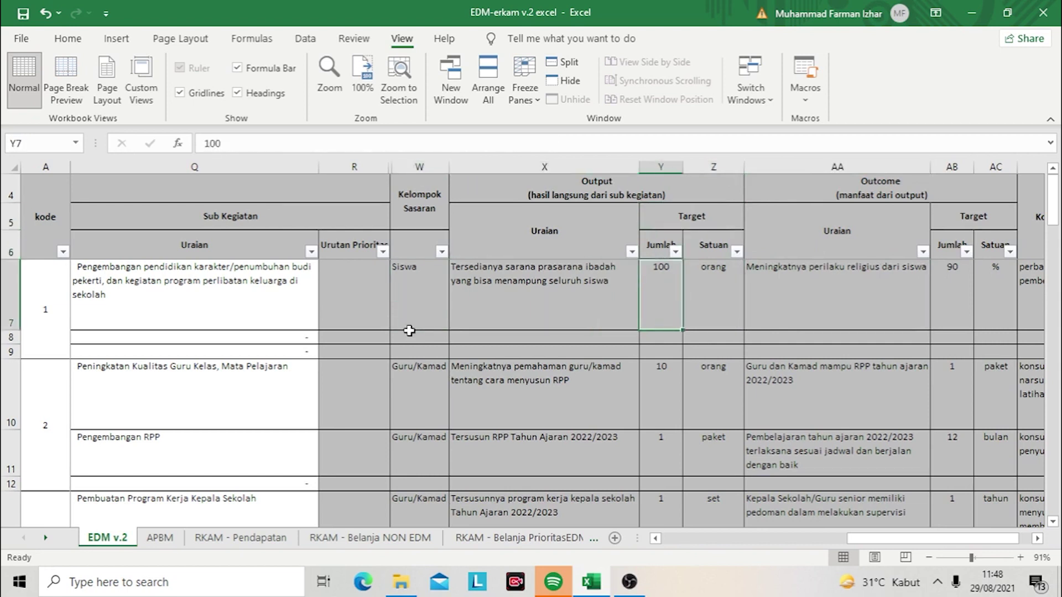
key("Right")
key("Left")
key("Up")
key("Down")
Step: Compare row 7's Outcome Uraian with its Outcome target Jumlah and Satuan
key("Right")
key("Right")
key("Right")
key("Right")
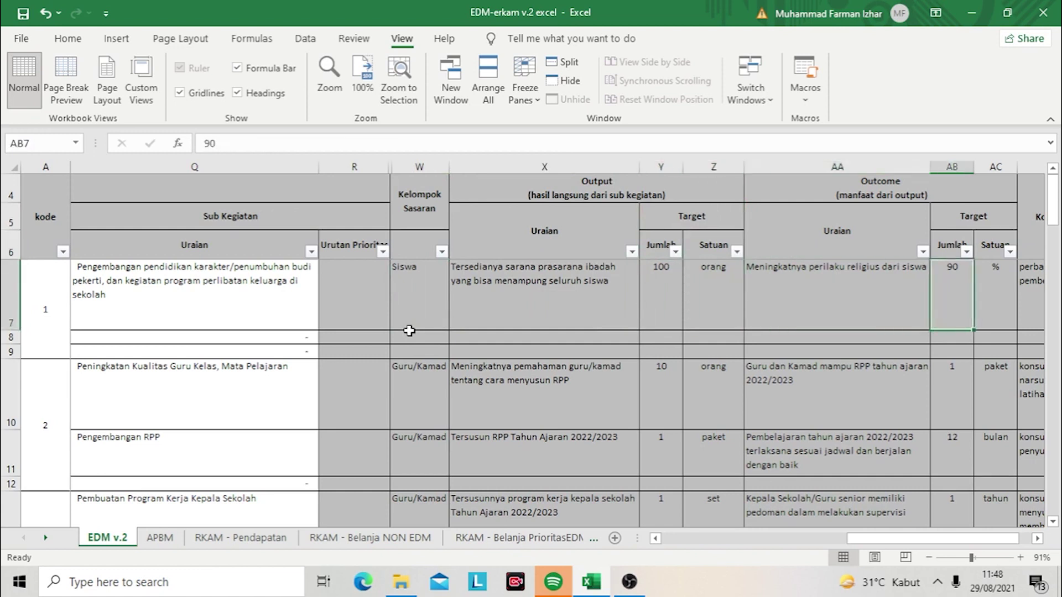
key("Left")
key("Right")
key("Left")
key("Right")
Step: Check the Outcome target Jumlah and Satuan cells down to row 10
key("Down")
key("Down")
key("Down")
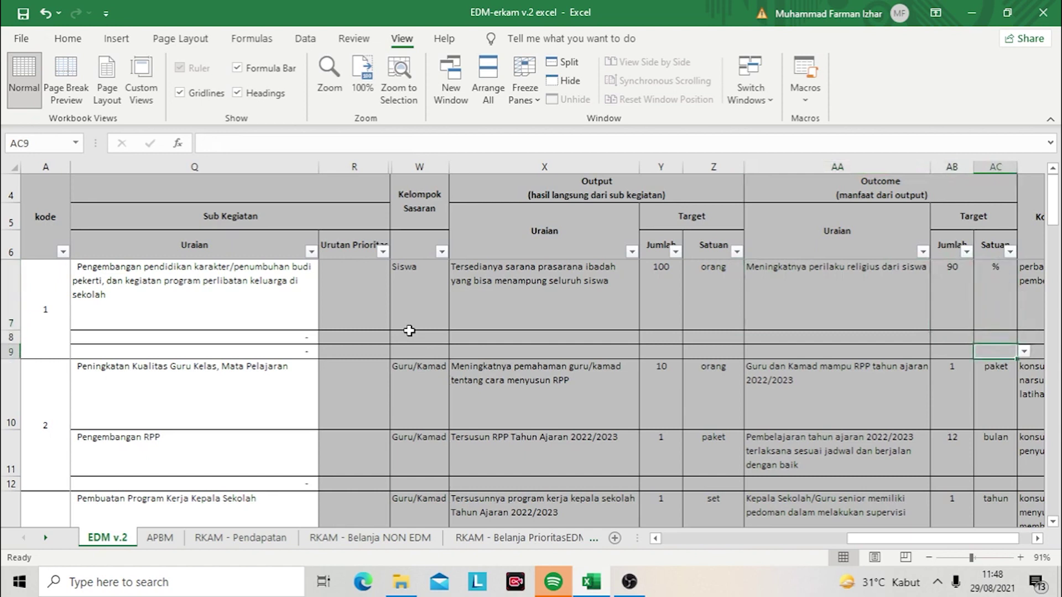
key("Left")
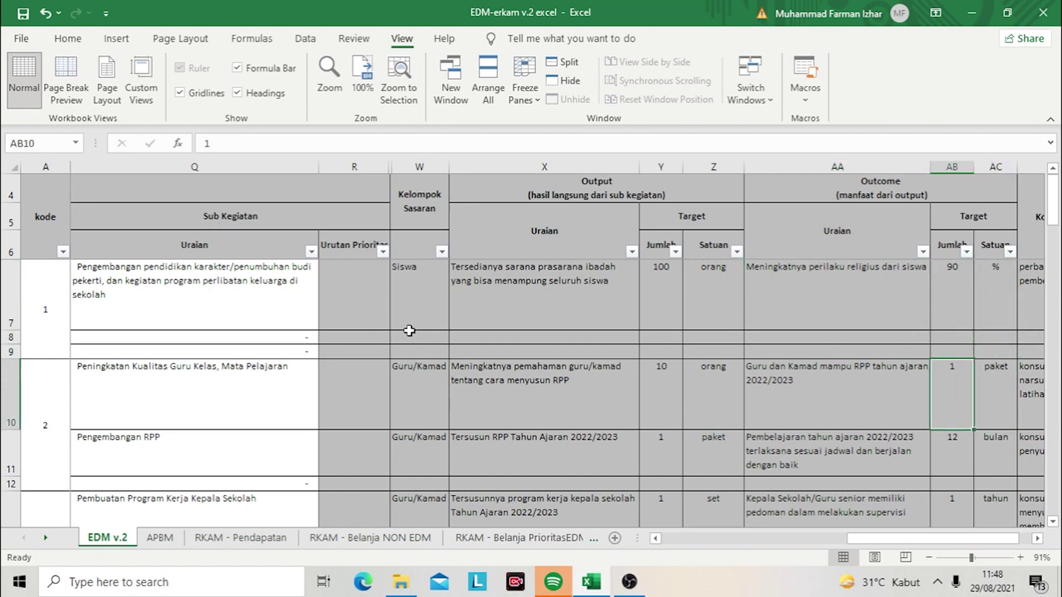
key("Right")
key("Right")
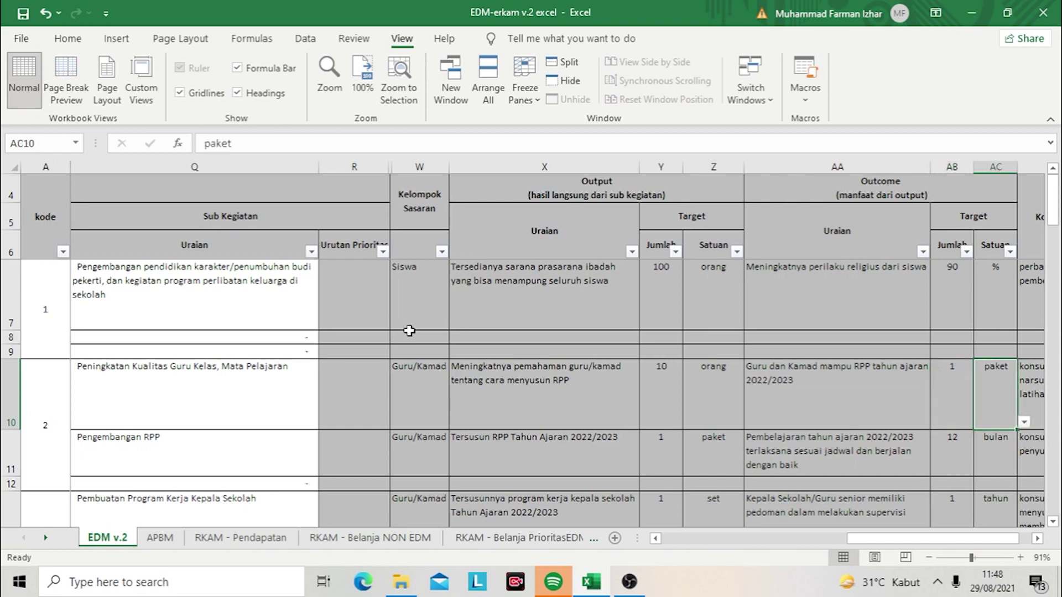
Step: Review the Komponen Biaya Utama cells for indicators 1 and 2, starting from row 7
key("Up")
key("Up")
key("Up")
key("Up")
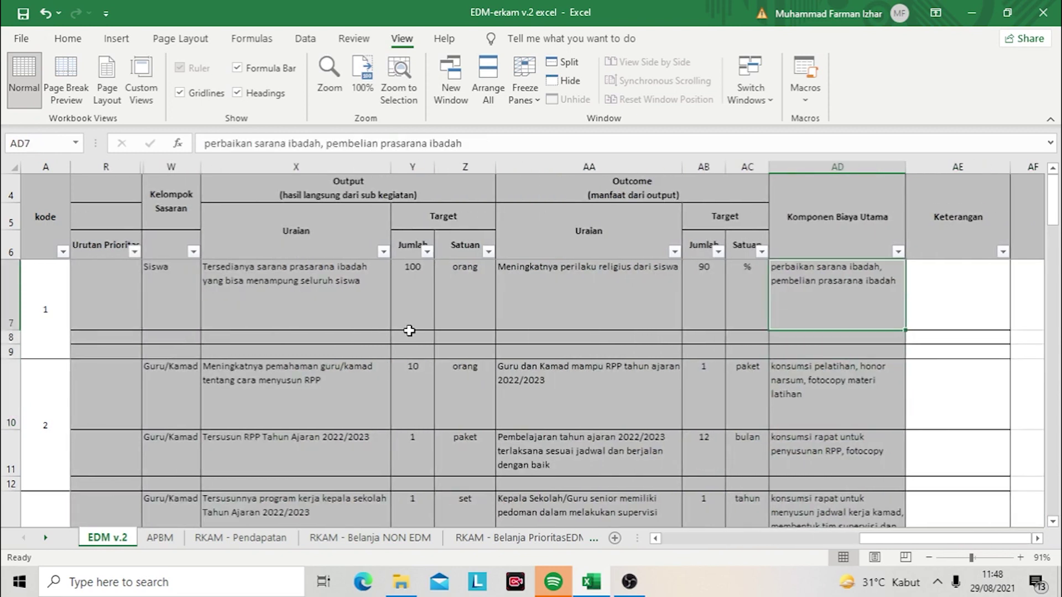
key("Down")
key("Down")
key("Down")
key("Down")
key("Up")
key("Up")
key("Up")
Step: Trace row 7 back from Komponen Biaya Utama to the Sub Kegiatan Uraian
key("Left")
key("Left")
key("Left")
key("Left")
key("Left")
key("Left")
key("Left")
key("Left")
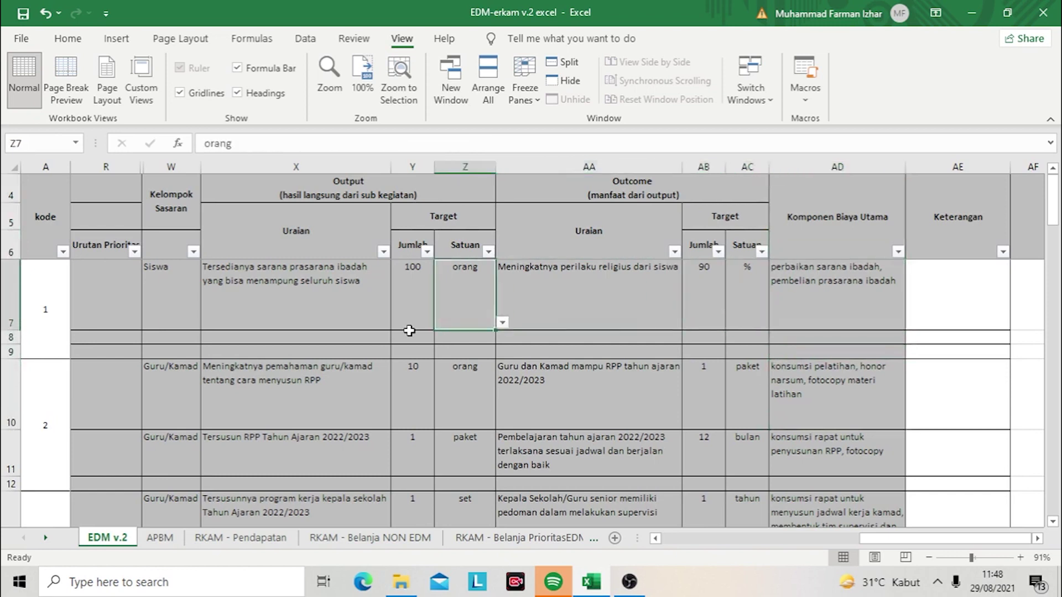
key("Left")
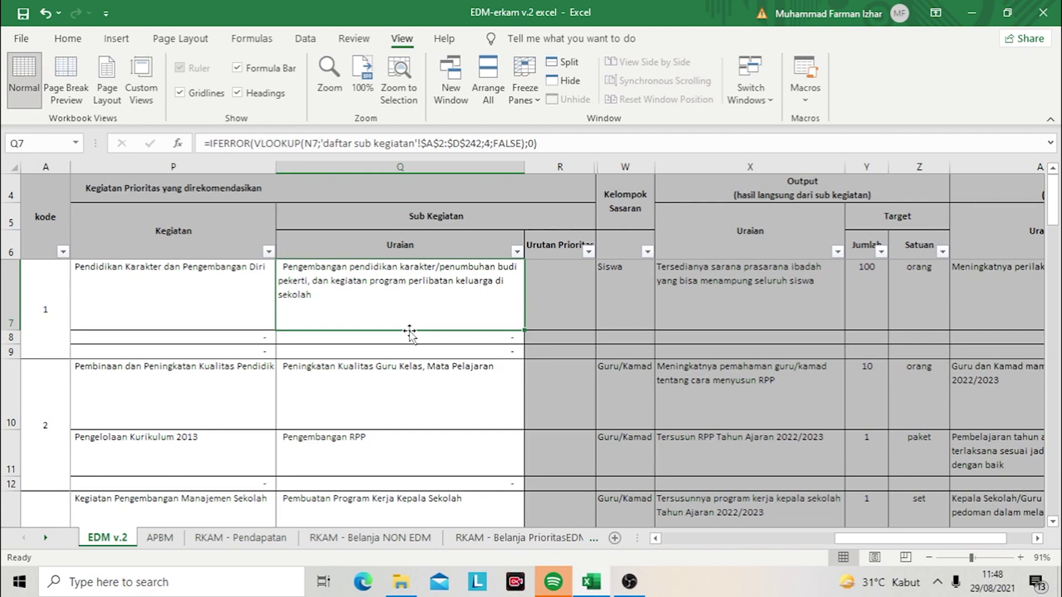
Step: Follow row 7 from the Sub Kegiatan Uraian through its Output and Outcome to Komponen Biaya Utama
key("Right")
key("Right")
key("Right")
key("Right")
key("Right")
key("Right")
key("Right")
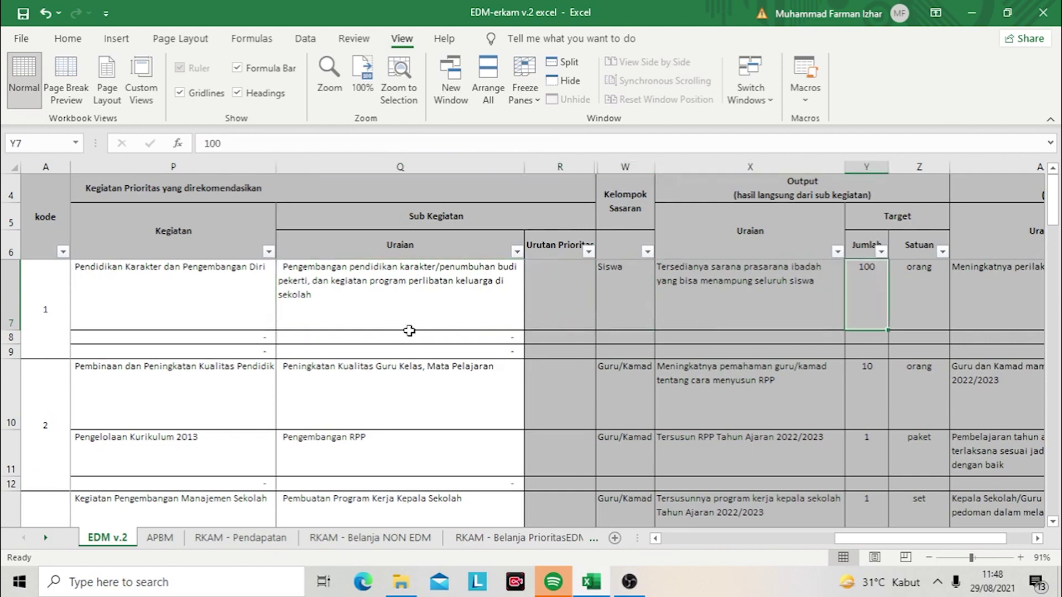
key("Right")
key("Right")
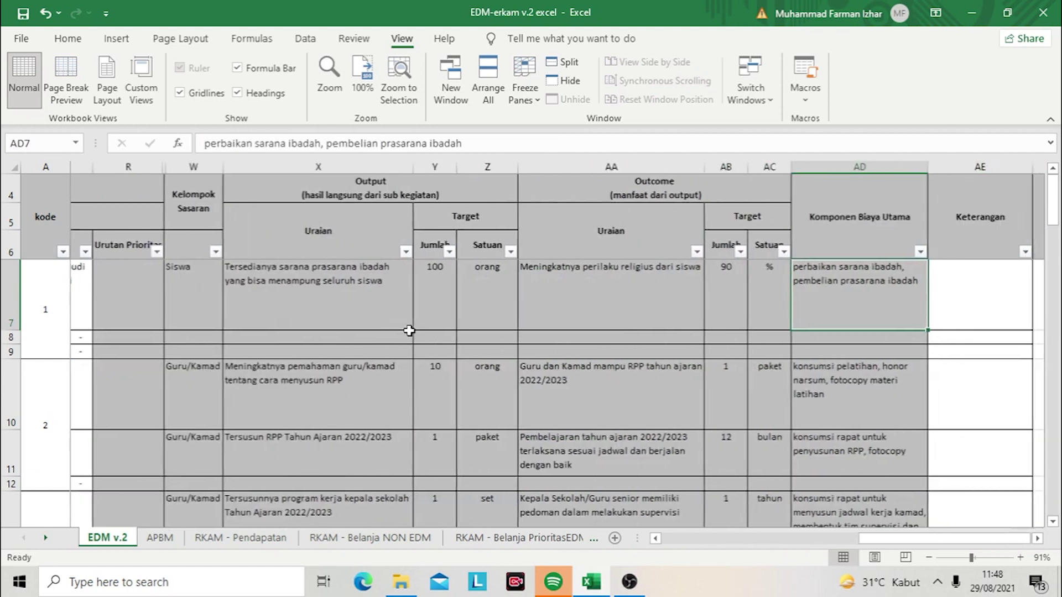
Step: Read the Komponen Biaya Utama entries from row 7 down to indicator 4 in row 16
key("Down")
key("Down")
key("Down")
key("Down")
key("Down")
key("Down")
key("Down")
key("Down")
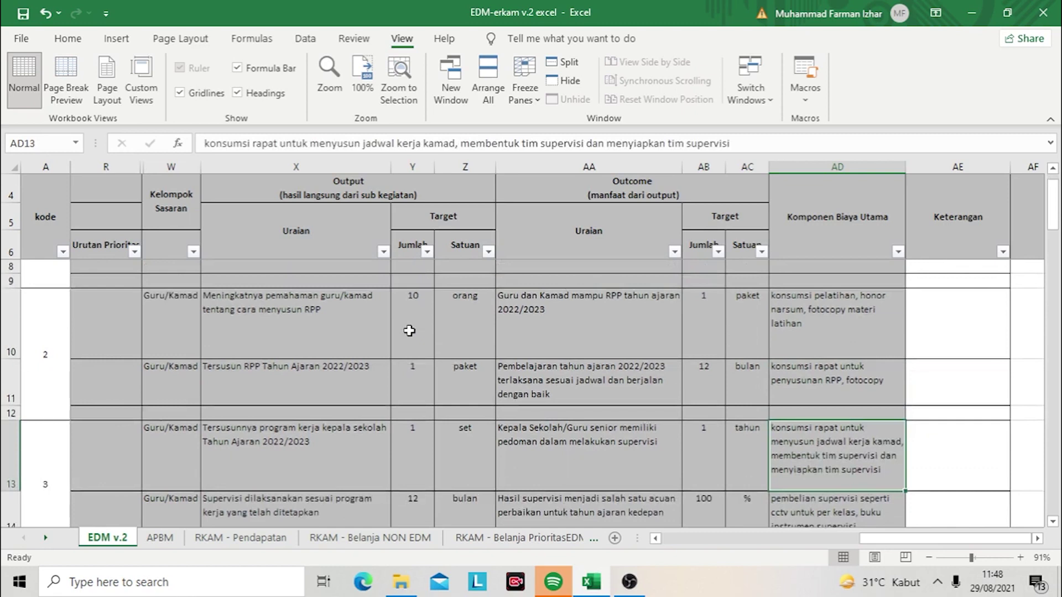
key("Down")
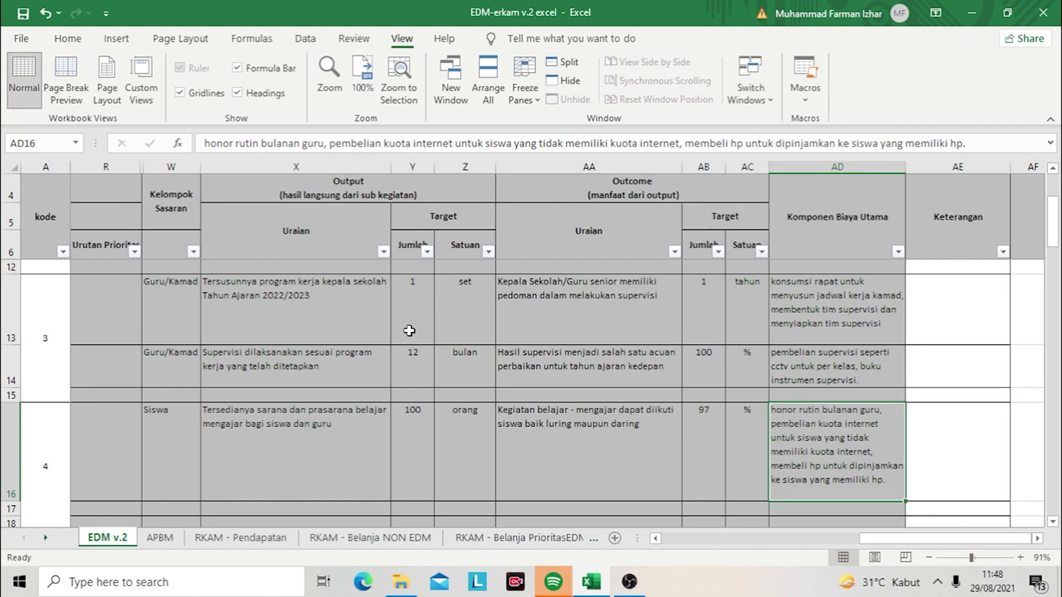
Step: Recheck the Komponen Biaya Utama entries of indicators 2 and 3, ending at indicator 4 in row 16
key("Up")
key("Up")
key("Up")
key("Up")
key("Up")
key("Up")
key("Up")
key("Up")
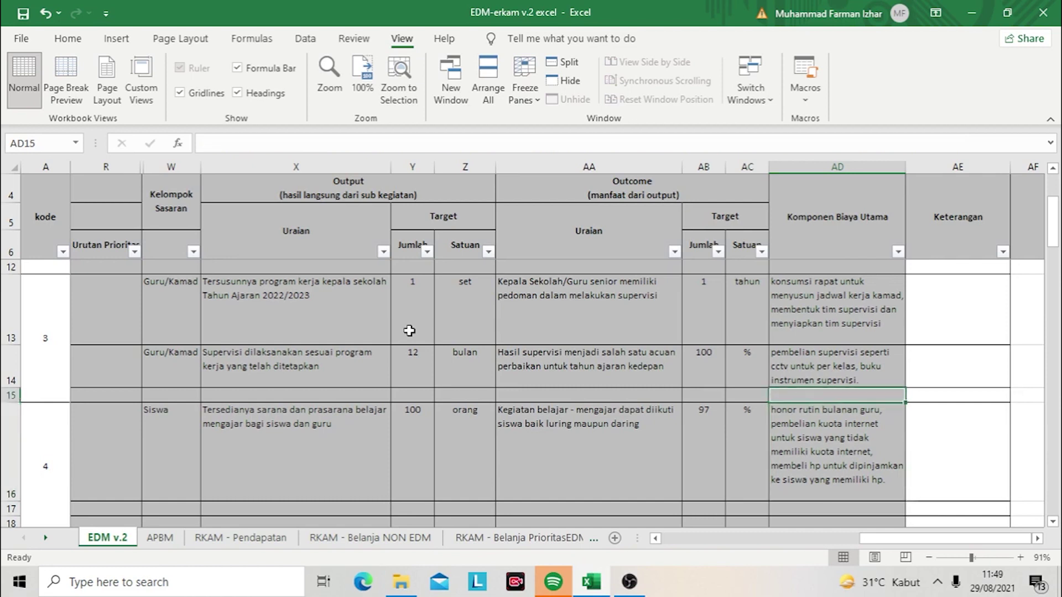
key("Up")
key("Down")
key("Down")
key("Down")
key("Down")
key("Down")
key("Down")
key("Down")
key("Down")
key("Down")
key("Down")
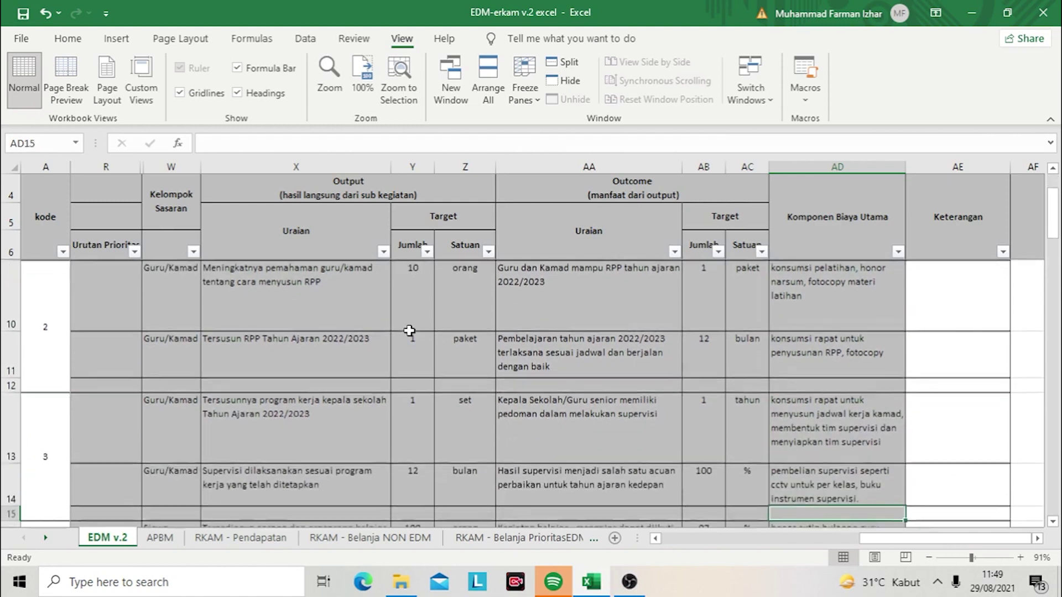
key("Up")
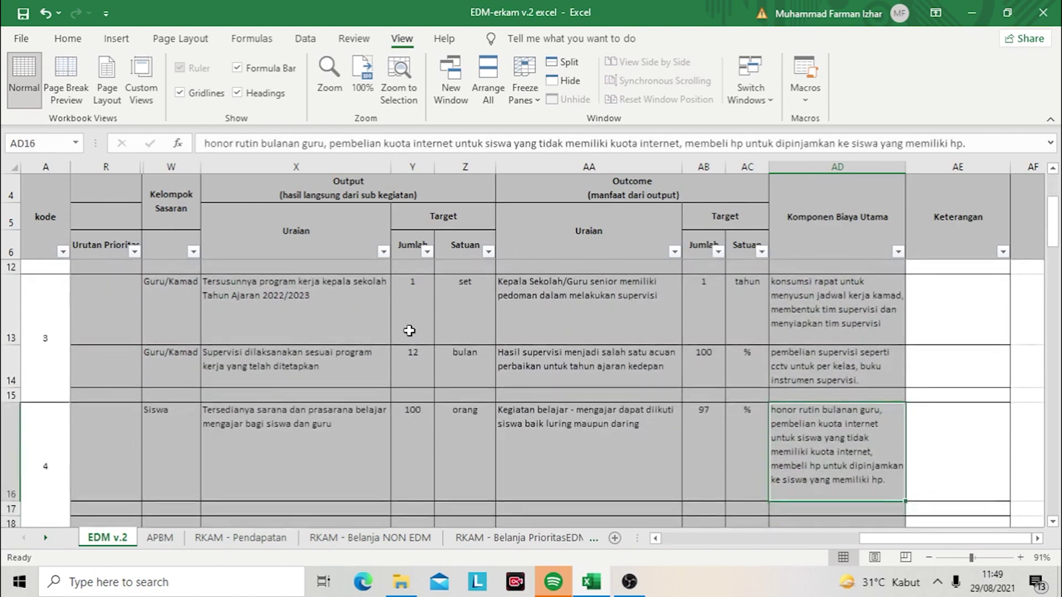
Step: Compare row 16's Outcome Uraian and target with its Komponen Biaya Utama
key("Left")
key("Left")
key("Left")
key("Right")
key("Right")
key("Right")
Step: Go back up the Komponen Biaya Utama column from row 16 to the first indicators
key("Up")
key("Up")
key("Up")
key("Up")
key("Up")
key("Up")
key("Up")
key("Up")
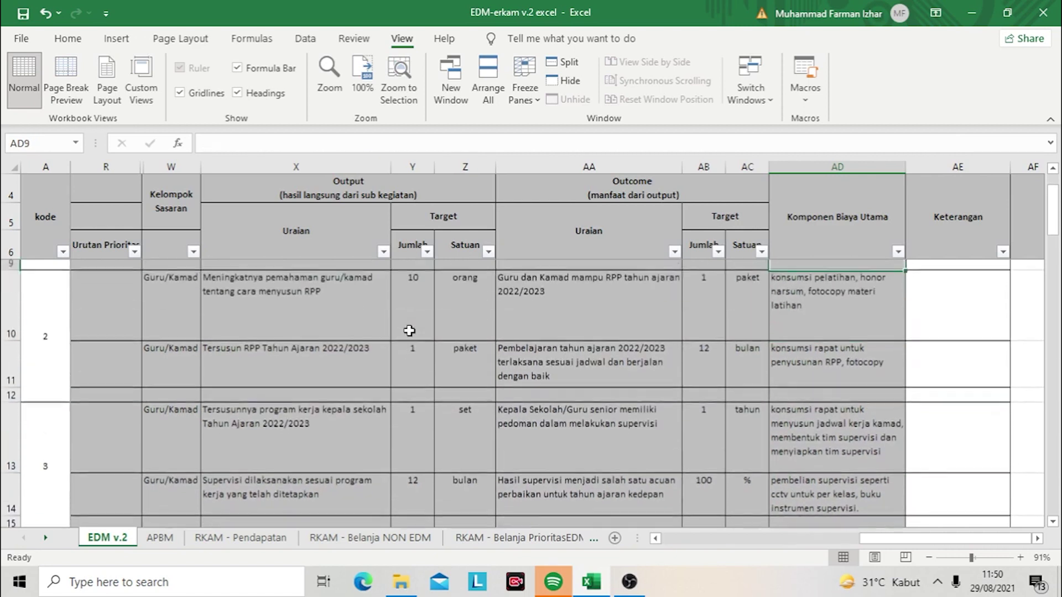
Step: Review the Komponen Biaya Utama entries from indicator 2 in row 10 down to indicator 5 in row 19
key("Down")
key("Down")
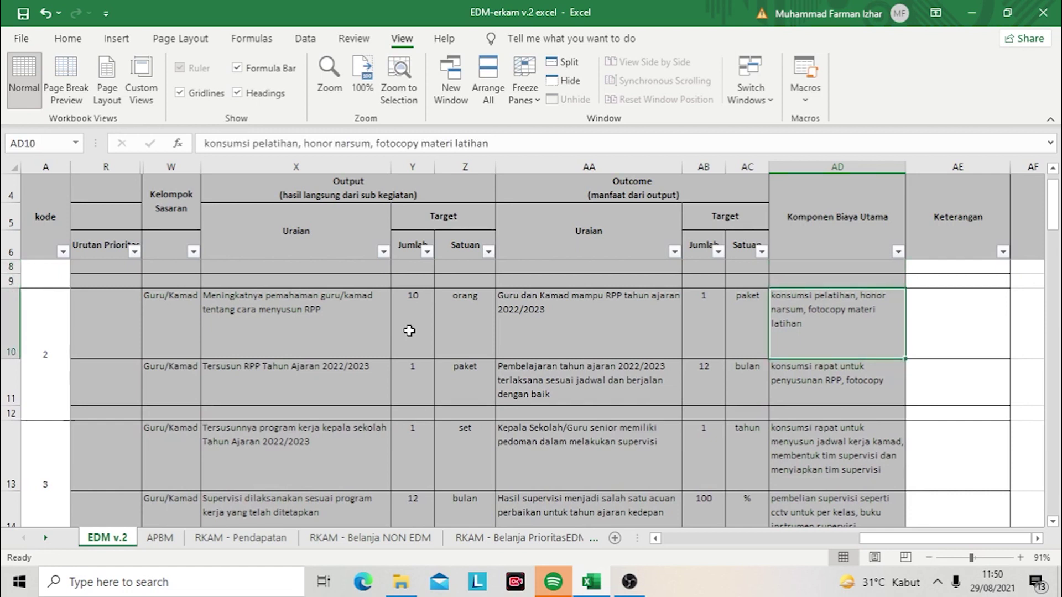
key("Down")
key("Down")
key("Down")
key("Down")
key("Down")
key("Down")
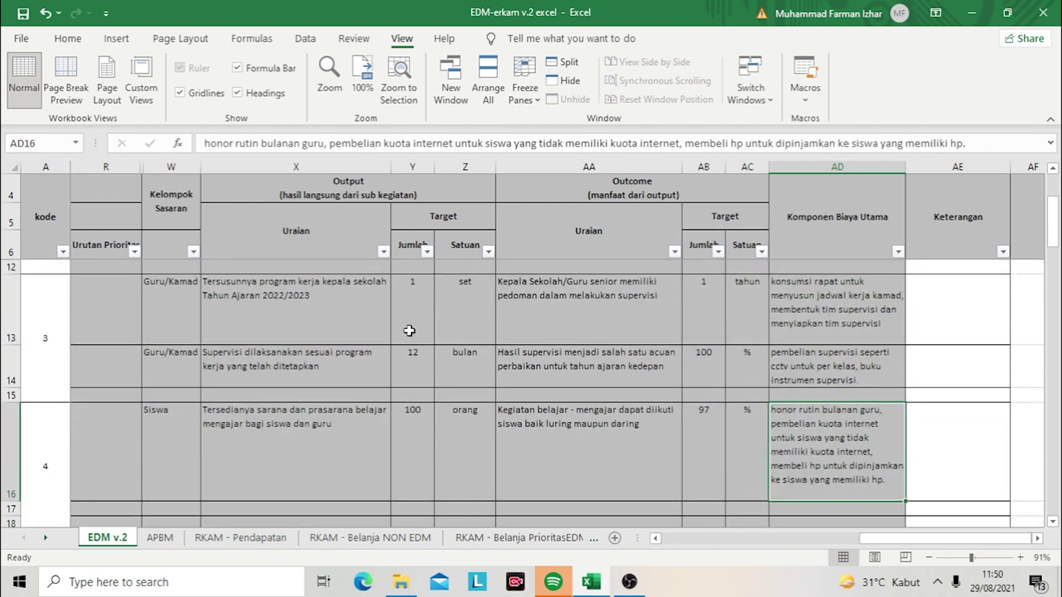
key("Down")
key("Down")
key("Down")
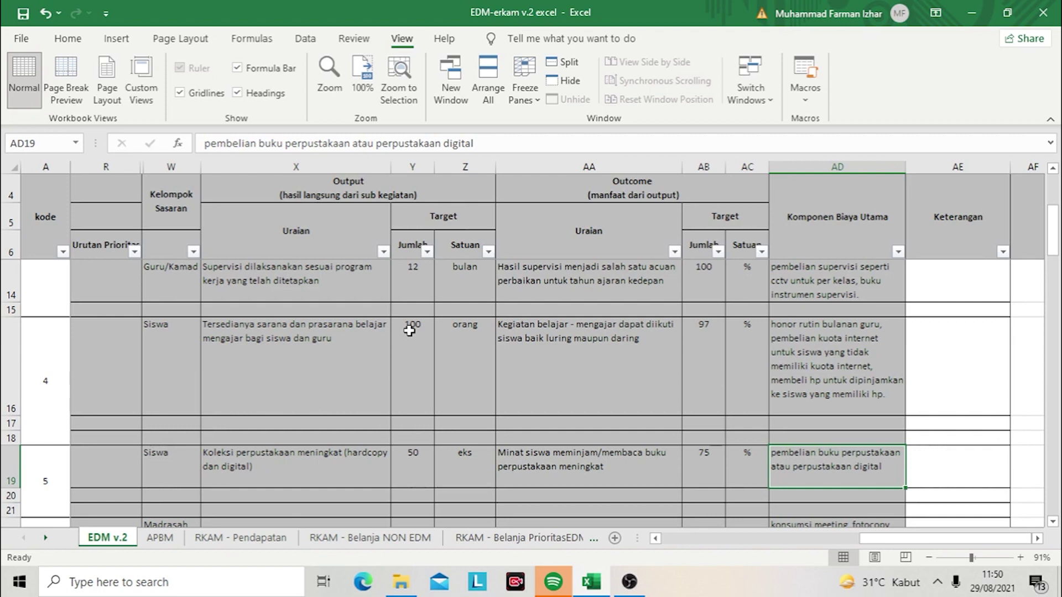
Step: Return through the Komponen Biaya Utama entries from indicator 5 in row 19 to indicator 1 in row 7
key("Up")
key("Up")
key("Up")
key("Up")
key("Up")
key("Up")
key("Up")
key("Up")
key("Up")
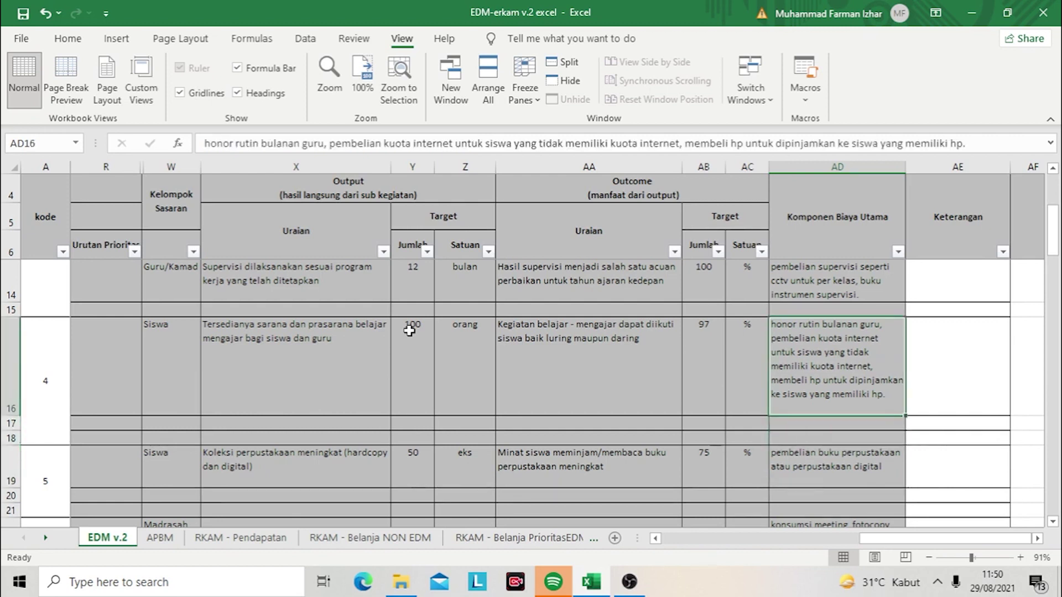
key("Up")
key("Up")
key("Up")
key("Up")
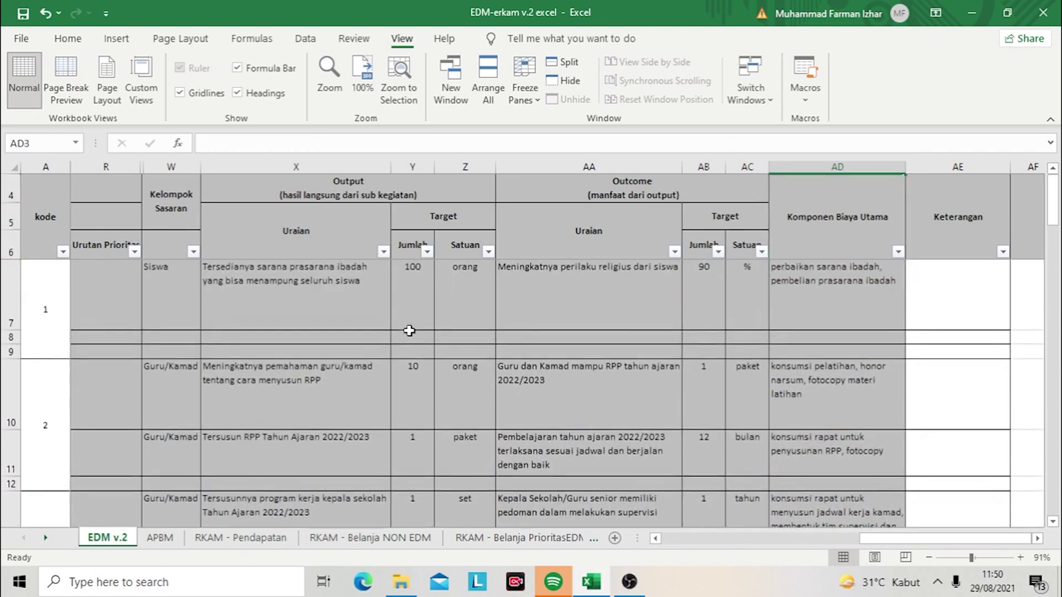
Step: Review the Komponen Biaya Utama entries for indicators 1 to 3, down to the supervision costs in row 14
key("Down")
key("Down")
key("Down")
key("Down")
key("Down")
key("Down")
key("Down")
key("Down")
key("Down")
key("Down")
key("Down")
key("Down")
key("Down")
key("Down")
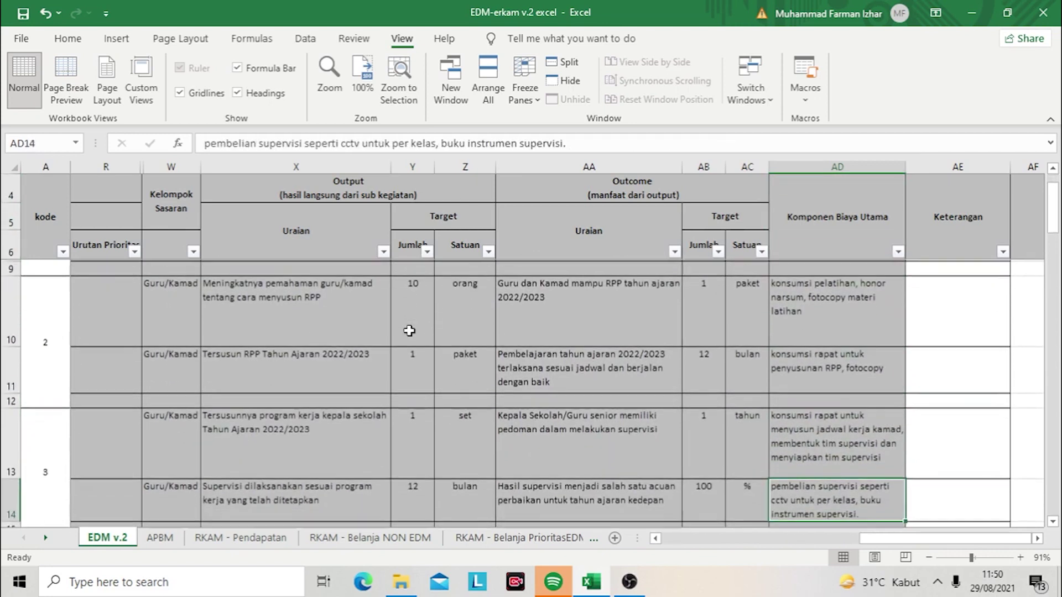
Step: Examine the Komponen Biaya Utama entries for indicators 4 to 11, ending at row 37
key("Down")
key("Down")
key("Down")
key("Down")
key("Down")
key("Down")
key("Down")
key("Down")
key("Down")
key("Down")
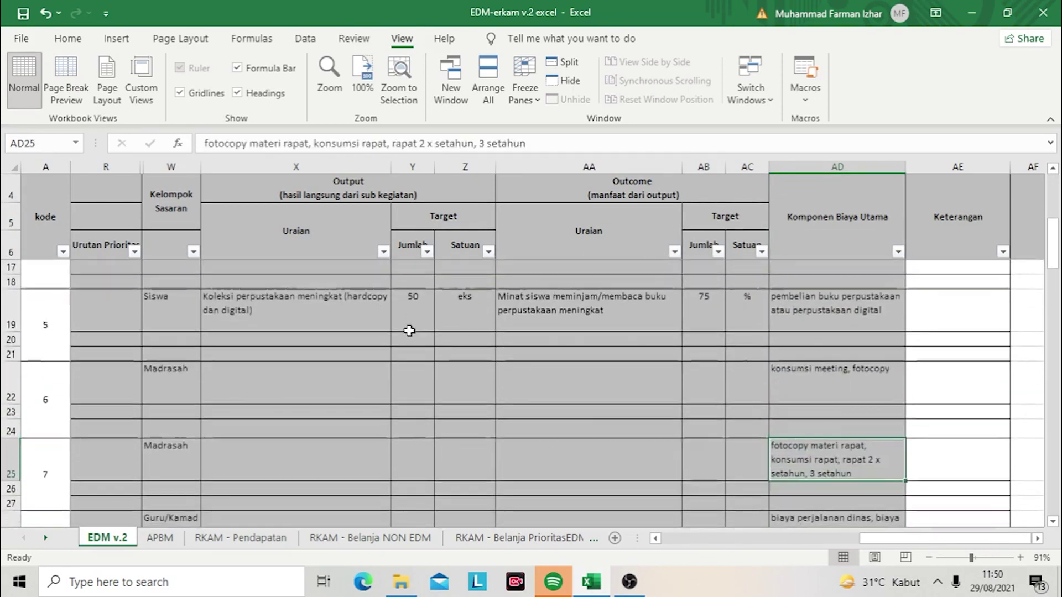
key("Down")
key("Down")
key("Down")
key("Down")
key("Down")
key("Down")
key("Down")
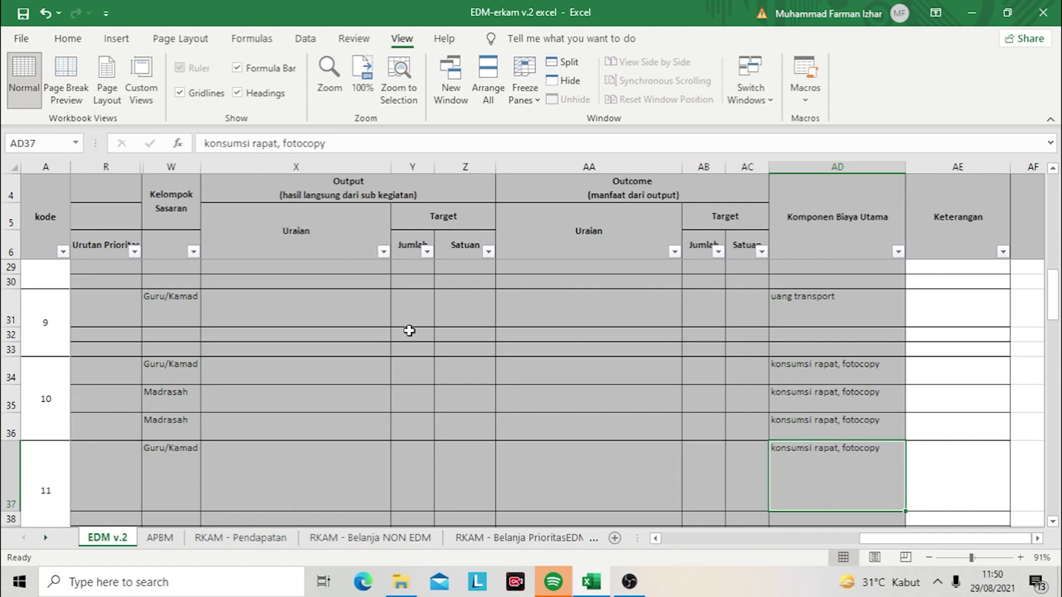
Step: Recheck the Komponen Biaya Utama entries of indicators 11, 10 and 9, ending at row 31
key("Up")
key("Up")
key("Up")
key("Up")
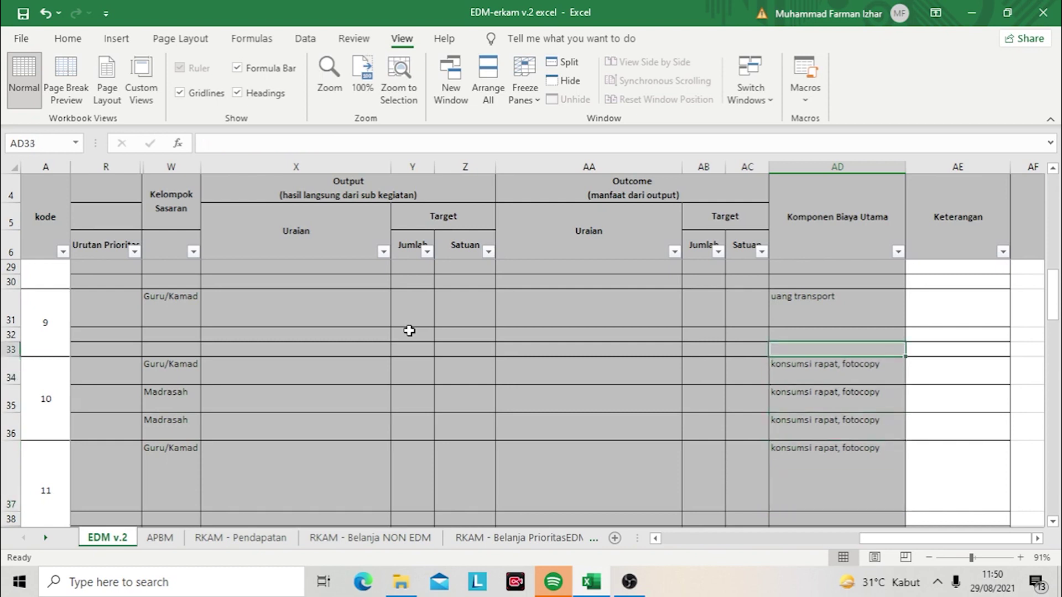
key("Up")
key("Up")
key("Up")
key("Up")
key("Up")
key("Up")
key("Up")
key("Up")
key("Up")
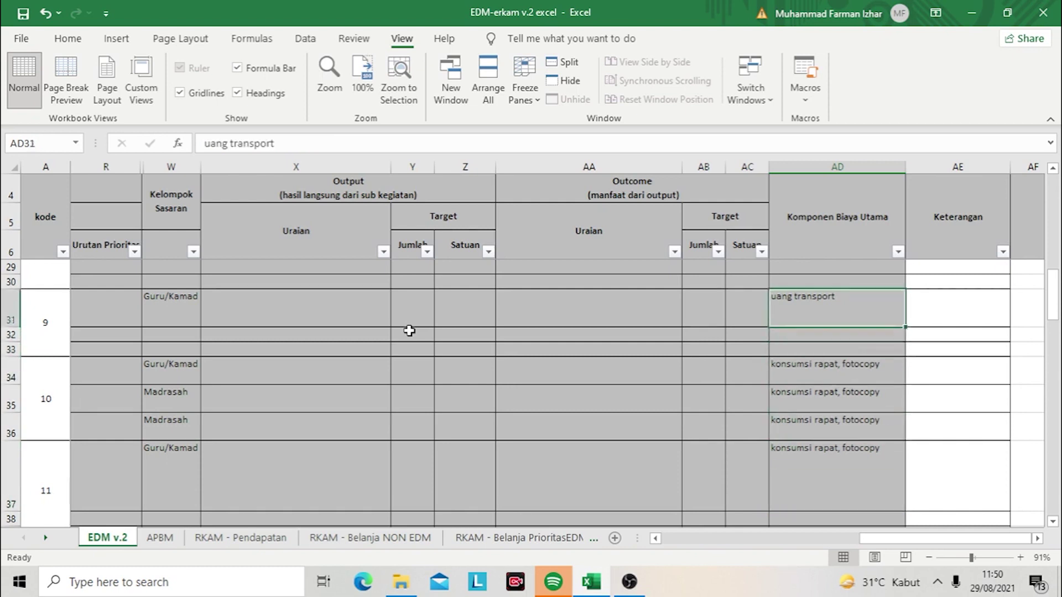
Step: Go back up the Komponen Biaya Utama column from indicator 9 in row 31 to the first indicator
key("Up")
key("Up")
key("Up")
key("Up")
key("Up")
key("Up")
key("Up")
key("Up")
key("Up")
key("Up")
key("Up")
key("Up")
key("Up")
key("Up")
key("Up")
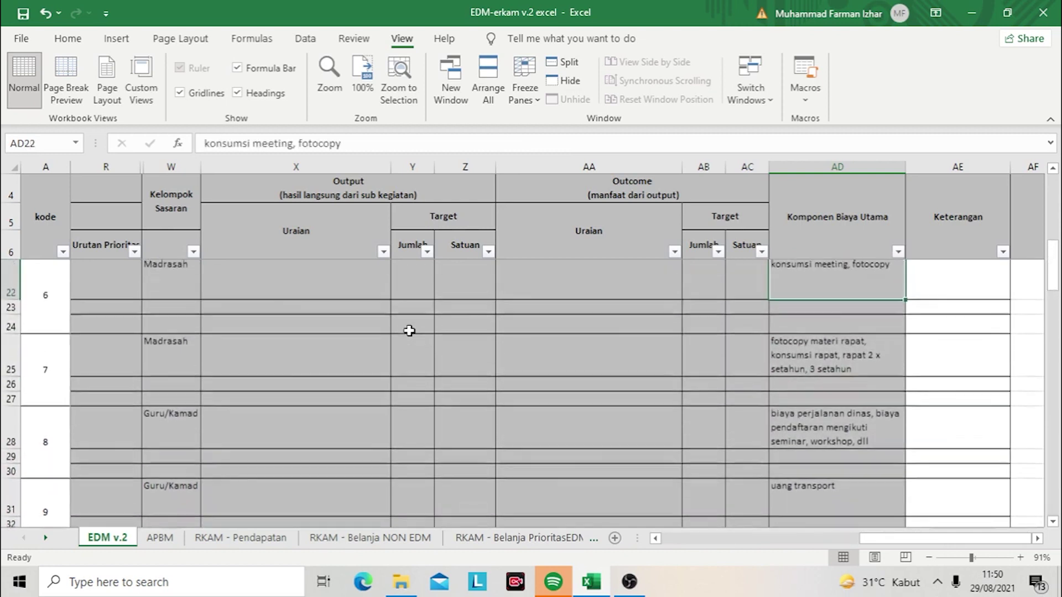
key("Up")
key("Up")
key("Up")
key("Up")
key("Up")
key("Up")
key("Up")
key("Up")
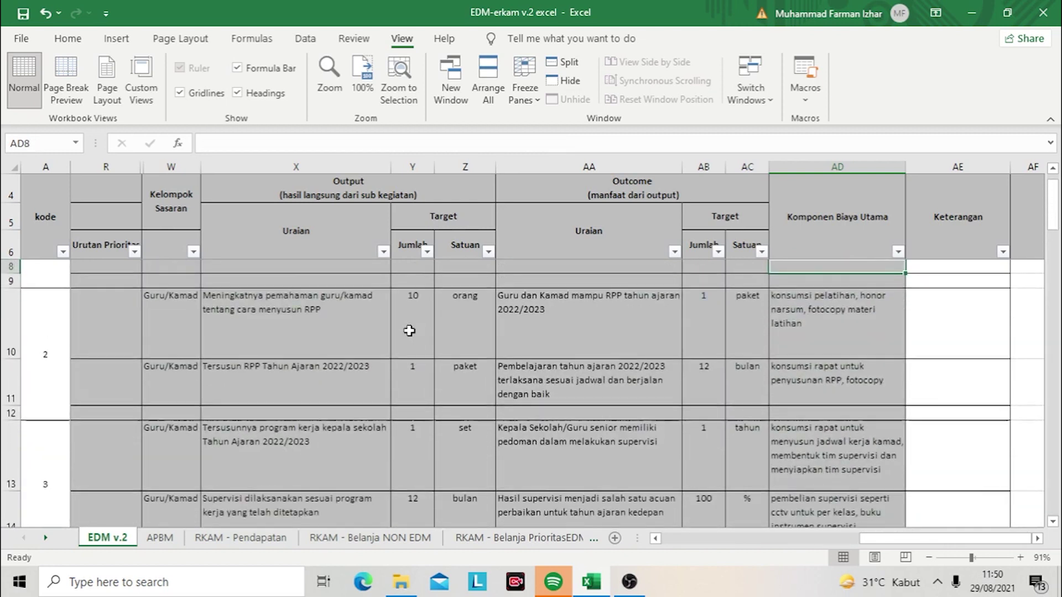
Step: Trace row 7 from its Komponen Biaya Utama back through Outcome and Output to Kelompok Sasaran
key("Down")
key("Down")
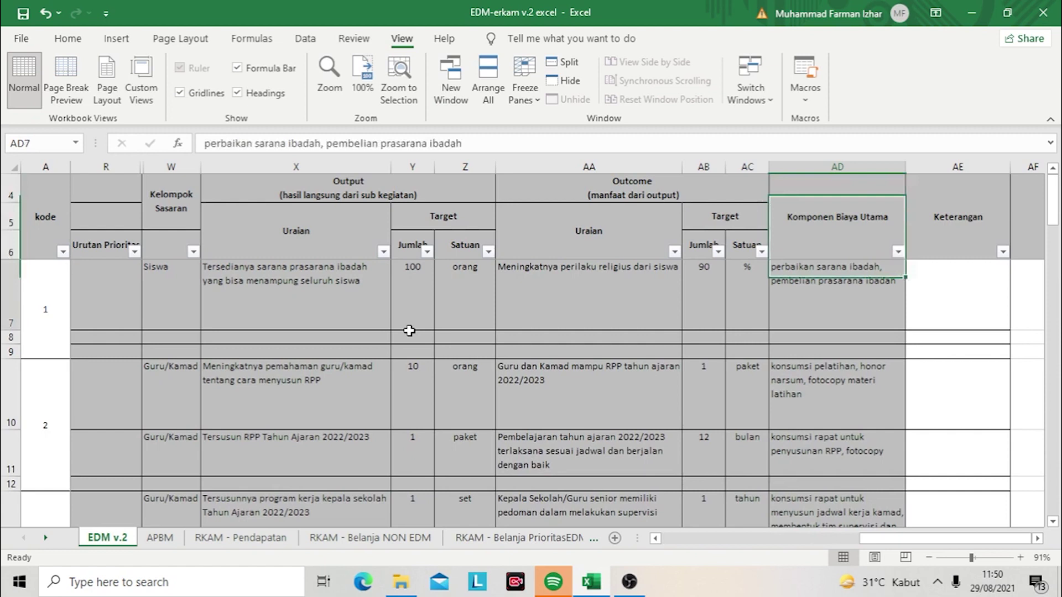
key("Left")
key("Left")
key("Left")
key("Left")
key("Left")
key("Left")
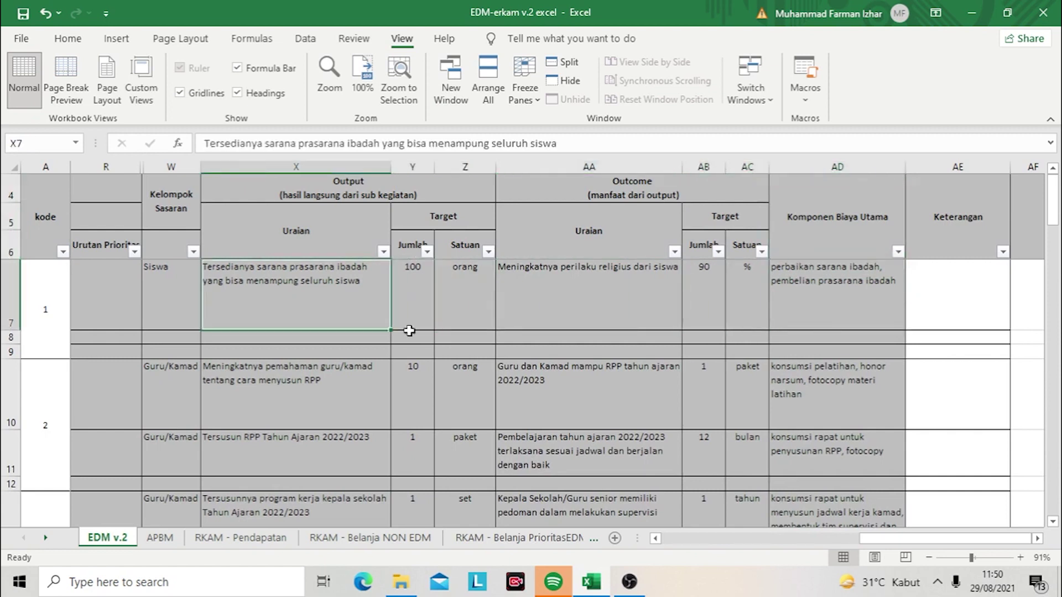
key("Left")
key("Left")
key("Right")
key("Right")
Step: Compare row 11's Output Uraian with its Kelompok Sasaran and Sub Kegiatan Uraian
key("Down")
key("Down")
key("Down")
key("Down")
key("Left")
key("Left")
key("Left")
key("Left")
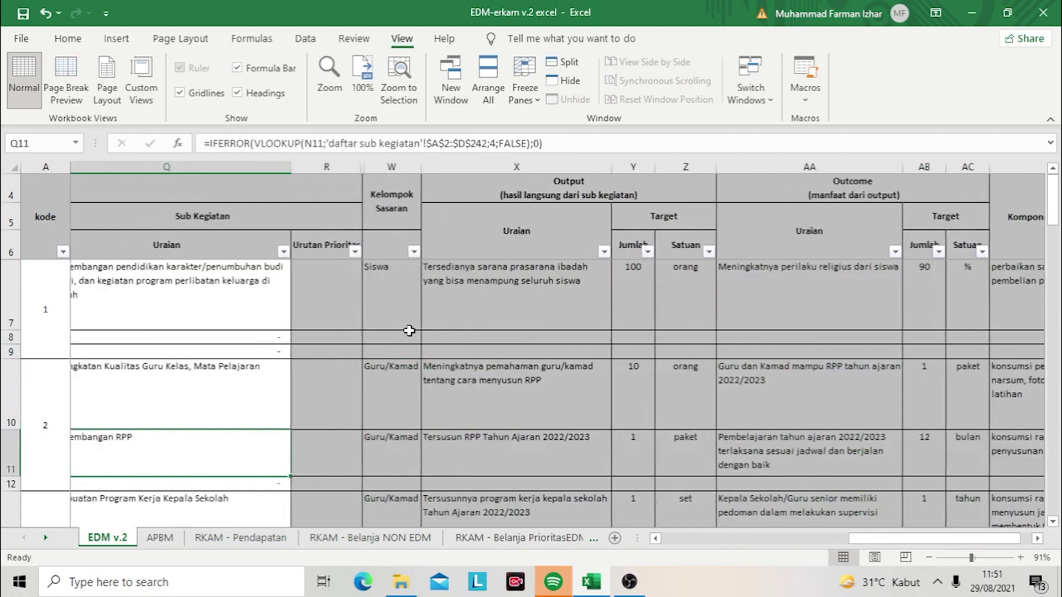
Step: Follow row 11 from its Sub Kegiatan through the Output to the Outcome target
key("Right")
key("Right")
key("Right")
key("Right")
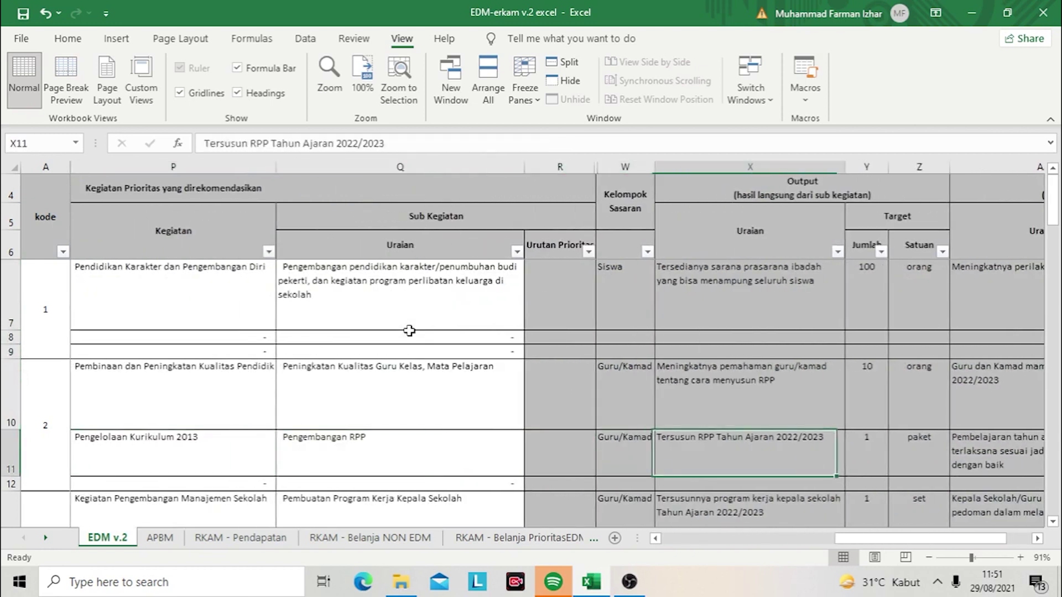
key("Right")
key("Right")
key("Right")
key("Right")
key("Right")
key("Right")
key("Right")
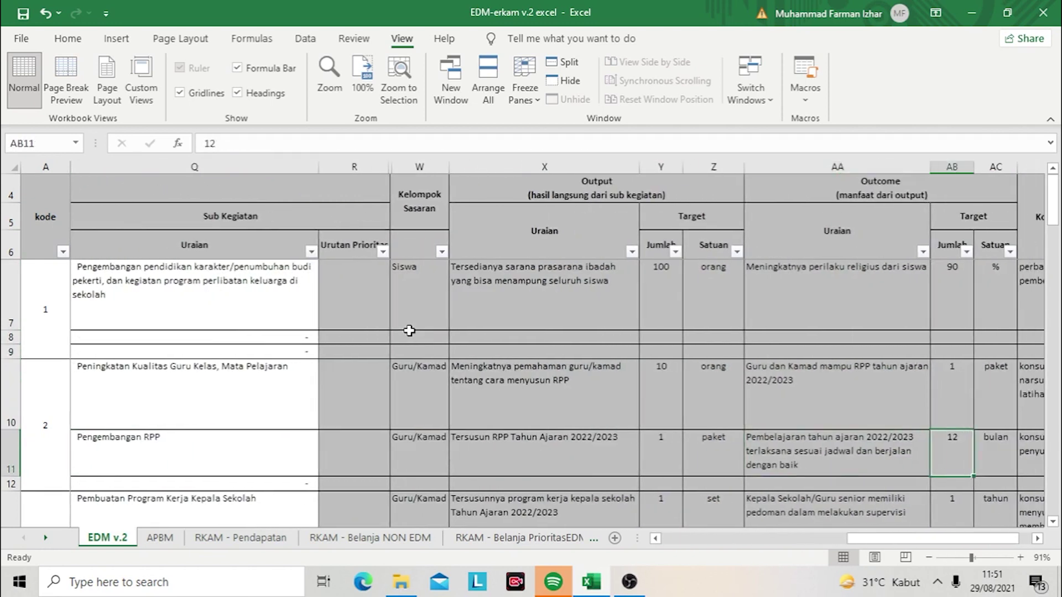
Step: Go back along row 11 from the Outcome target to the Urutan Prioritas cell
key("Left")
key("Left")
key("Left")
key("Left")
key("Left")
key("Left")
key("Left")
key("Left")
key("Left")
key("Left")
key("Right")
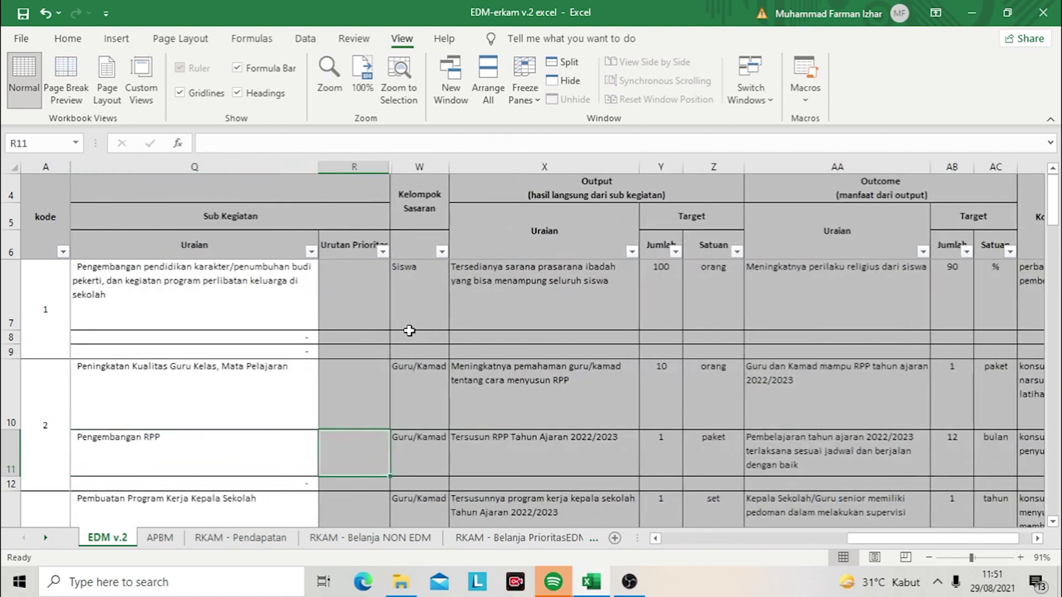
Step: Examine the Urutan Prioritas column from its header down through indicators 1 to 4, ending at row 17
key("Up")
key("Up")
key("Up")
key("Up")
key("Up")
key("Up")
key("Down")
key("Down")
key("Down")
key("Down")
key("Down")
key("Down")
key("Down")
key("Down")
key("Down")
key("Down")
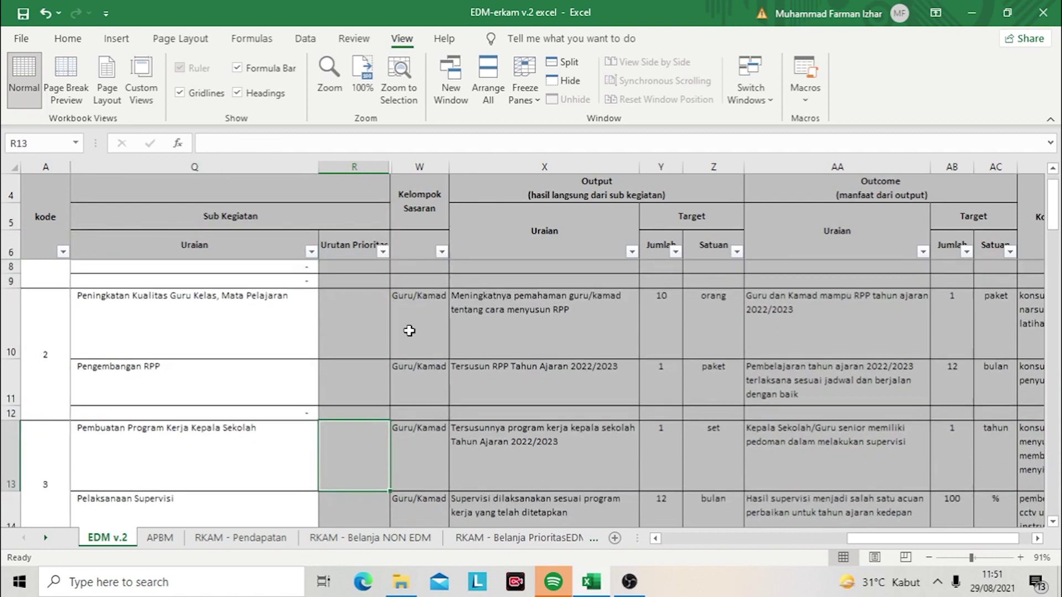
key("Down")
key("Down")
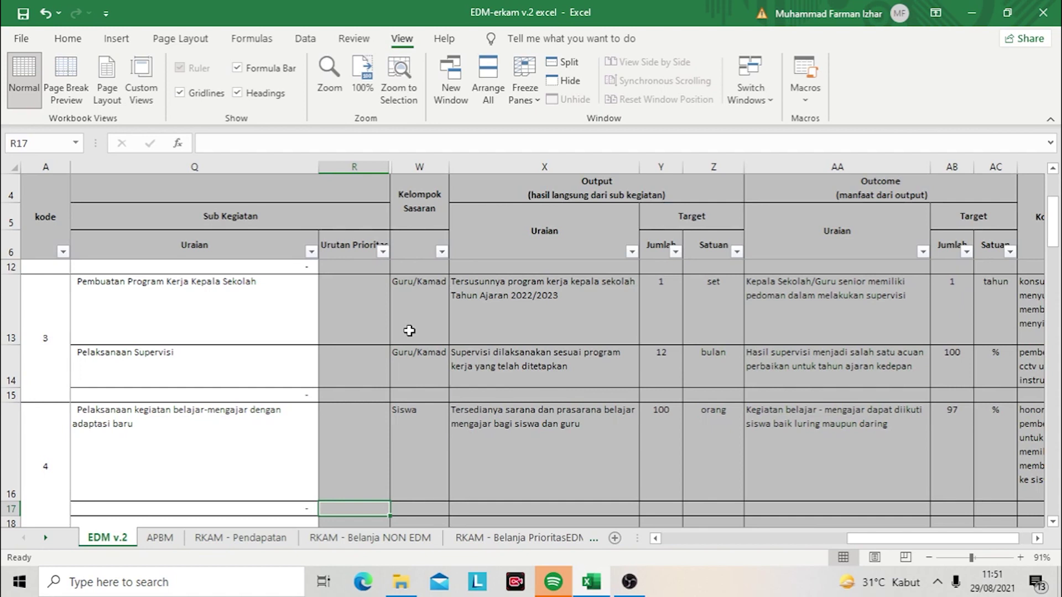
Step: Check the Urutan Prioritas cells of indicators 5 to 7 against their sub-activities, ending at row 25
key("Down")
key("Down")
key("Down")
key("Down")
key("Down")
key("Down")
key("Down")
key("Down")
key("Down")
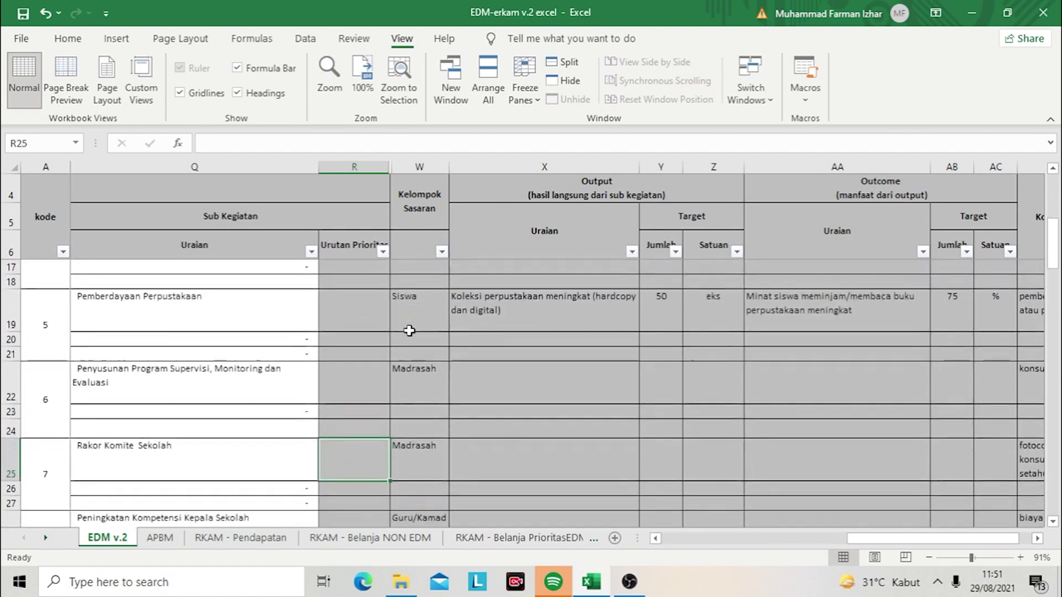